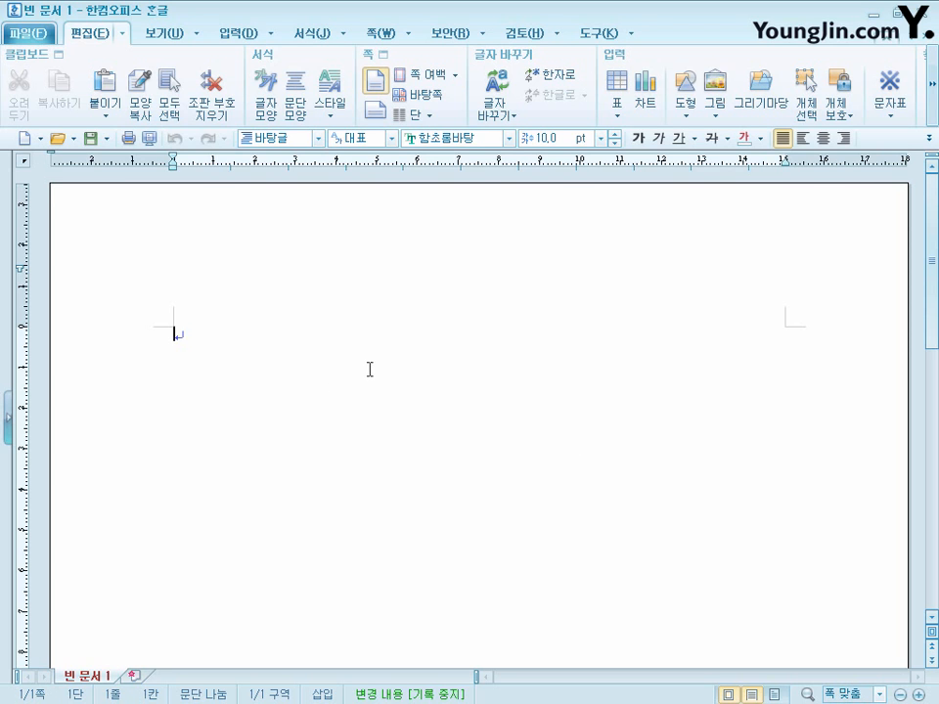
- Set the paper orientation to portrait and the top and bottom page margins to 10 mm
key("F7")
left_click_drag(495, 121, 527, 87)
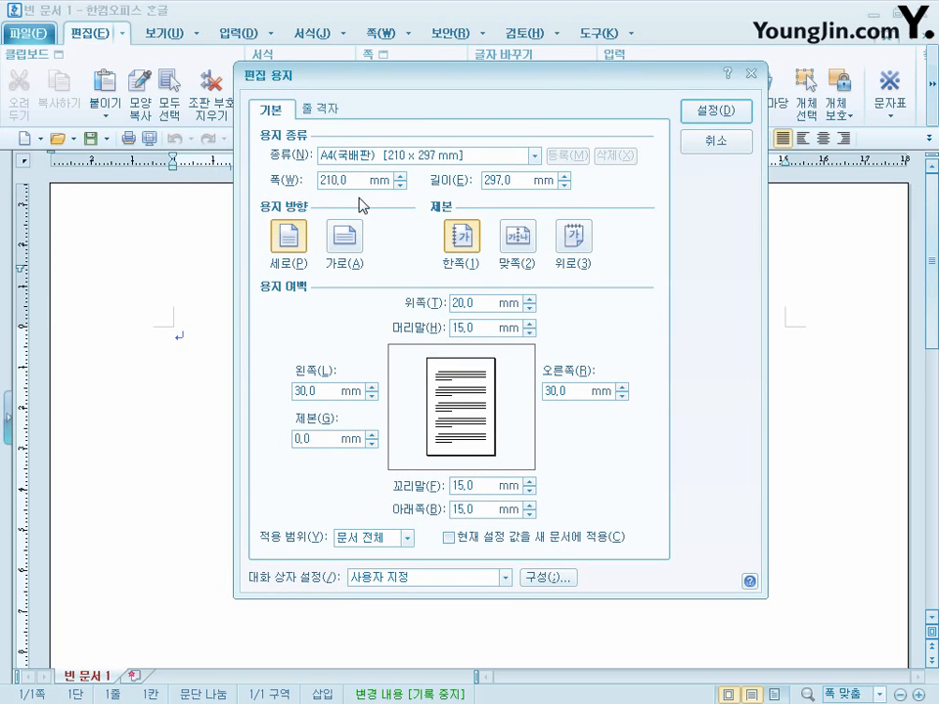
left_click(289, 236)
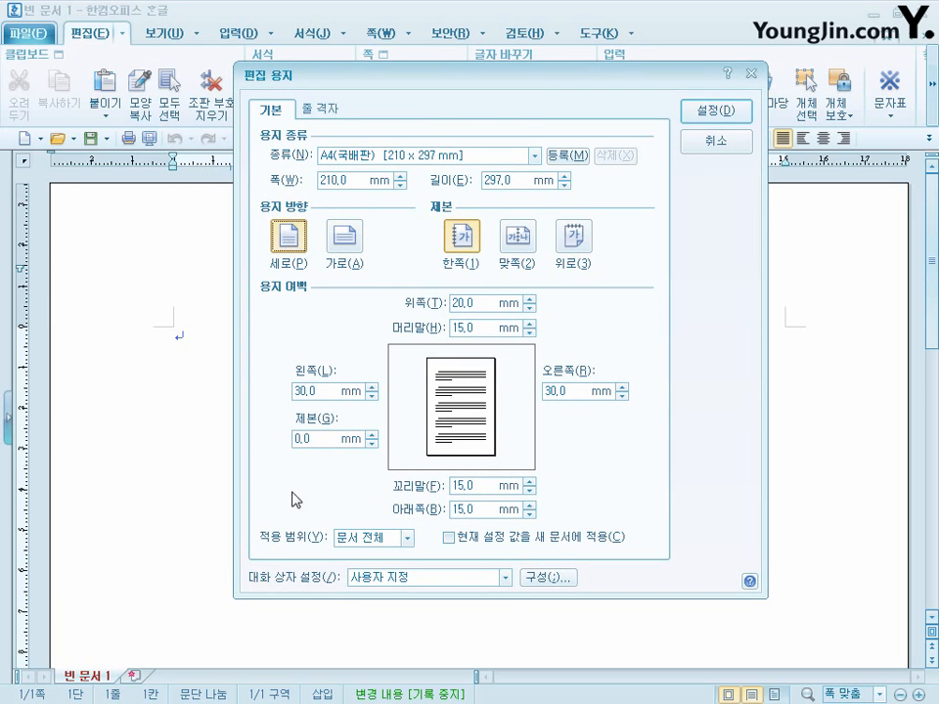
left_click(492, 304)
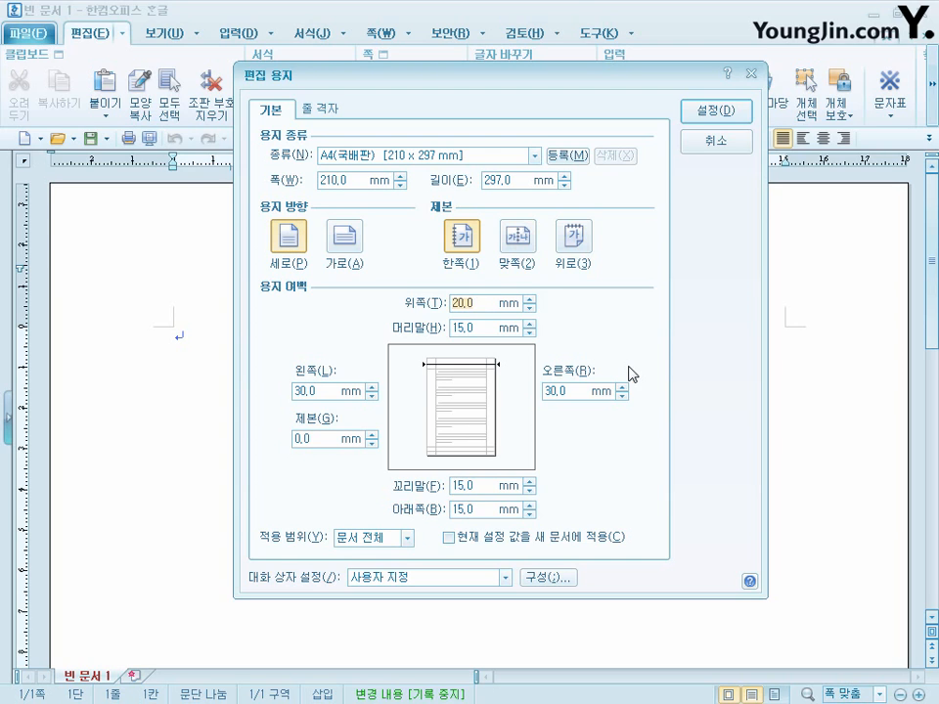
type("10")
key("alt+b")
type("10")
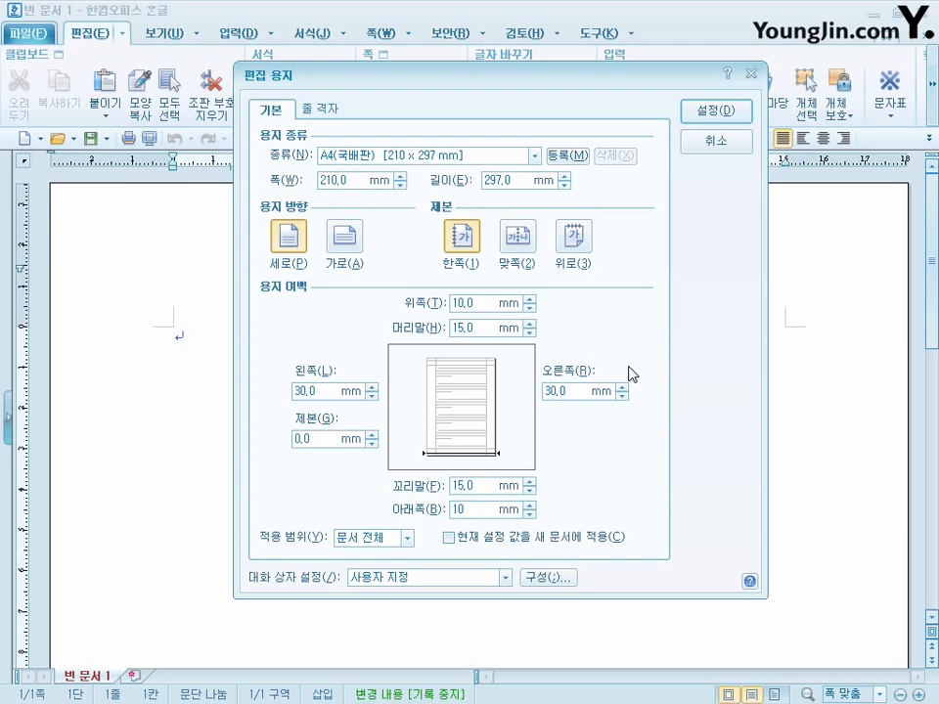
- Set the left and right page margins to 11 mm
key("alt+l")
type("11")
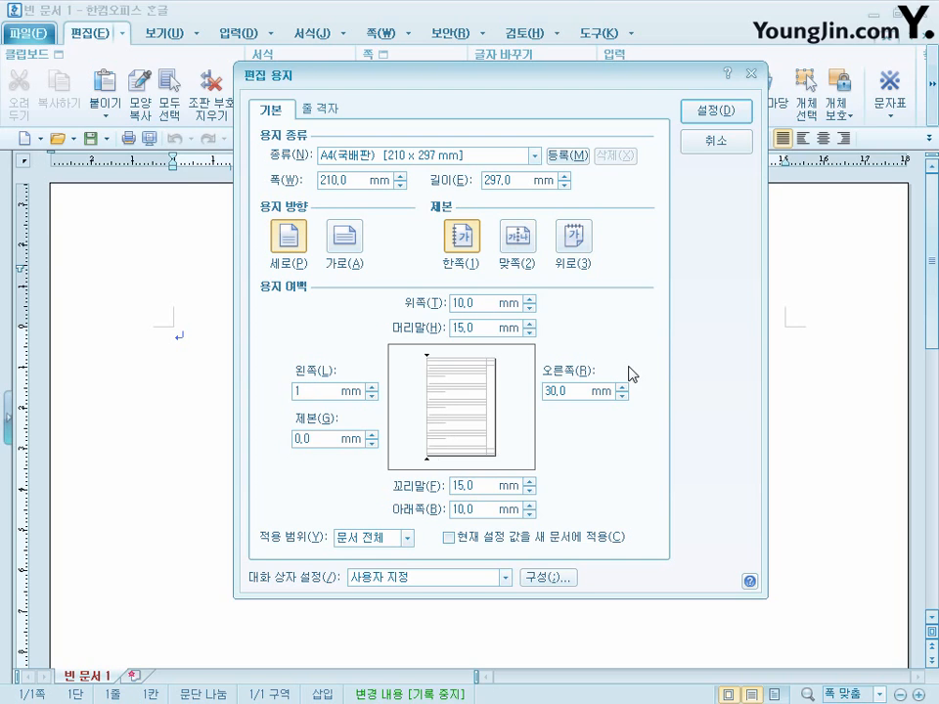
key("alt+r")
type("11")
- Set the header and footer margins to 10 mm, apply the page setup and fit the view to page width
key("alt+h")
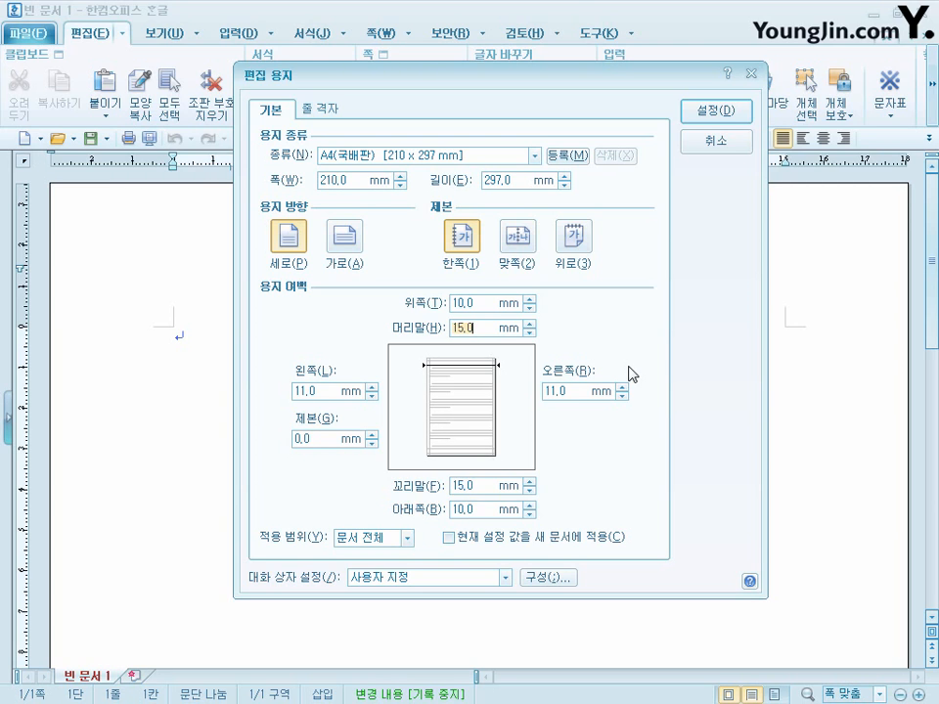
type("10")
key("alt+f")
type("10")
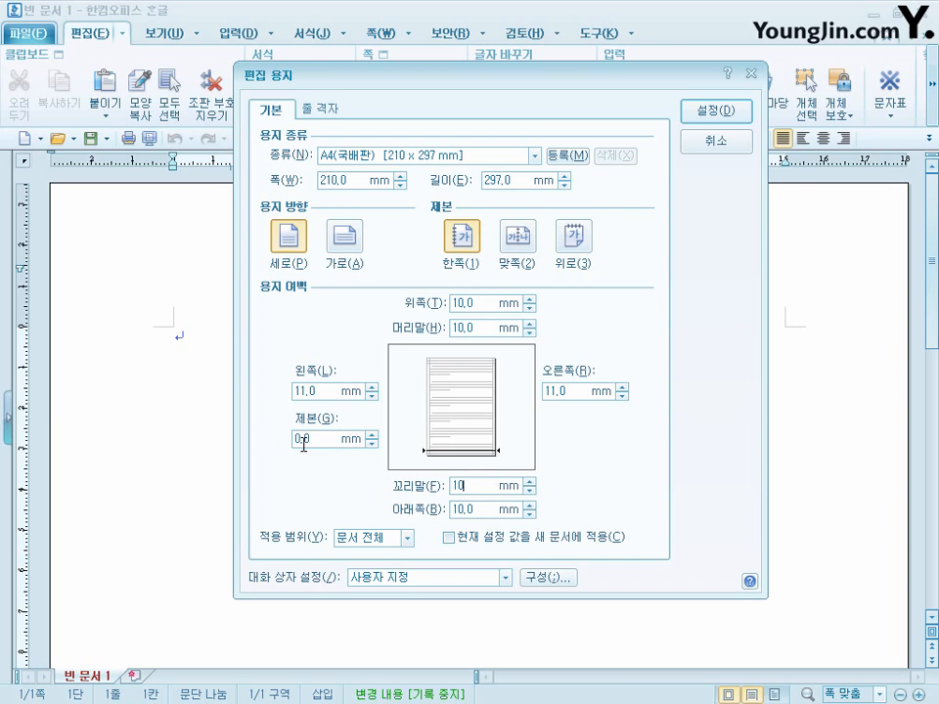
left_click(726, 105)
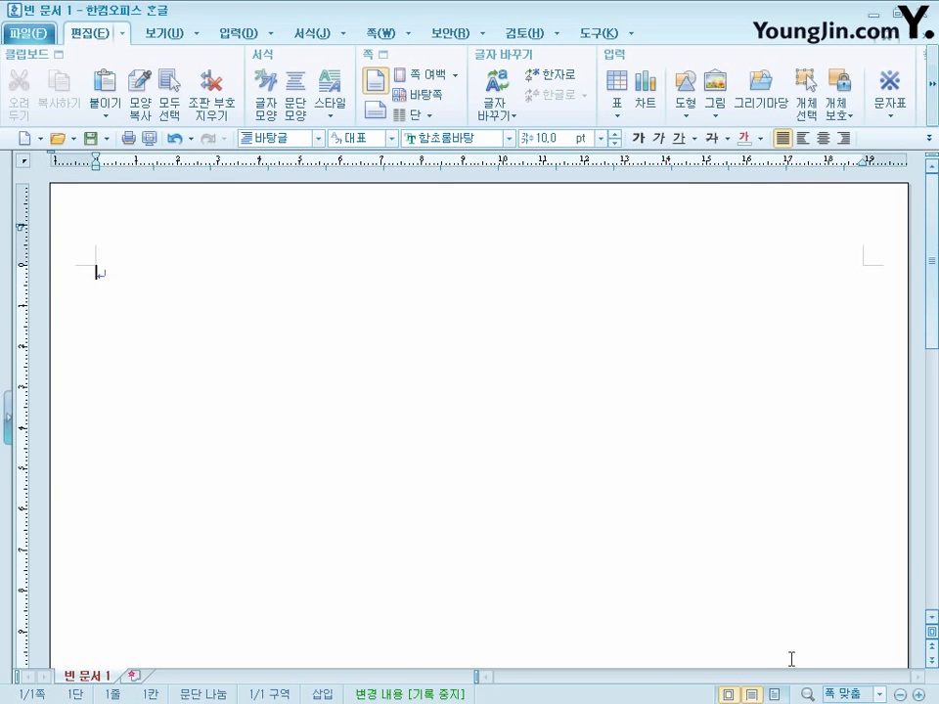
left_click(753, 694)
- Enter "1." and "2." on page one with two blank lines between them, and start a new section on the following page
type("1.")
key("Return")
type("2.")
key("Return")
key("alt+shift+Return")
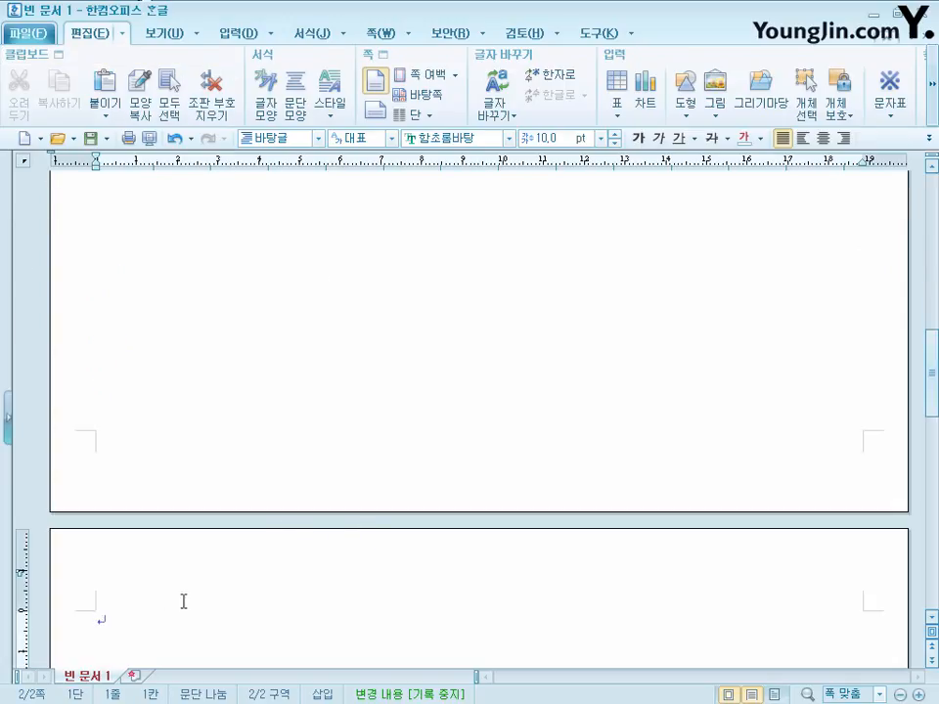
- Enter "3." and "4." on page two with two blank lines between them, and start a third section
type("3.")
key("Return")
key("Return")
key("Return")
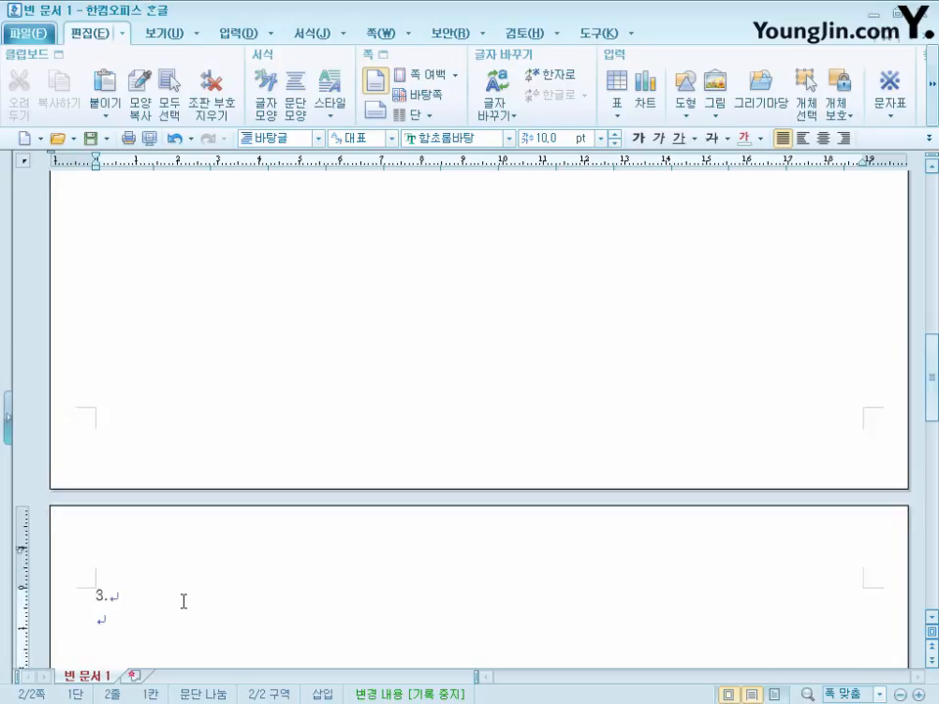
type("4.")
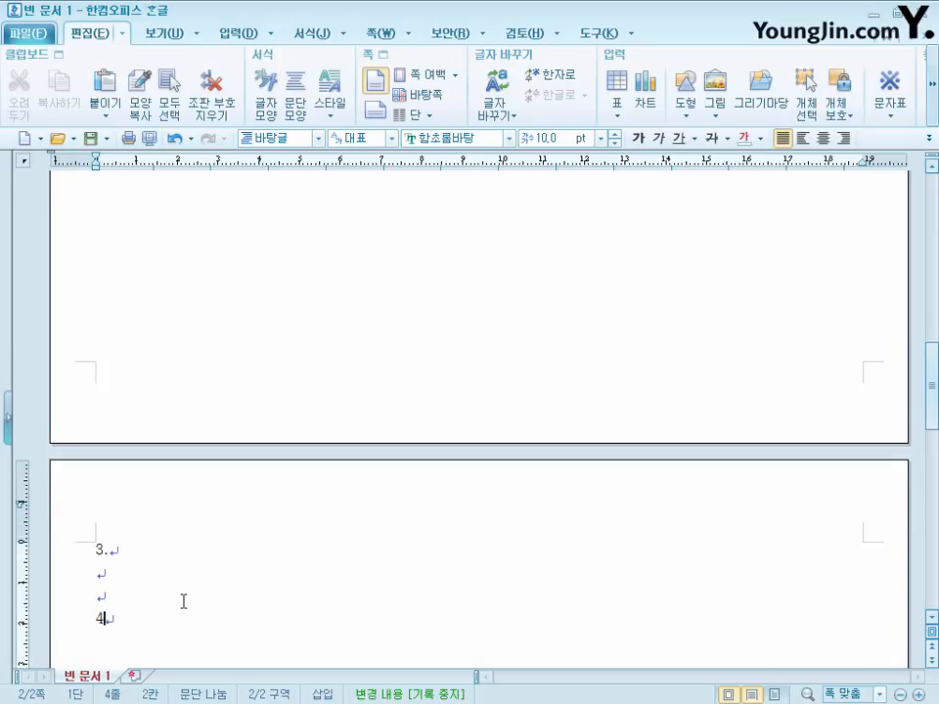
key("Return")
key("Return")
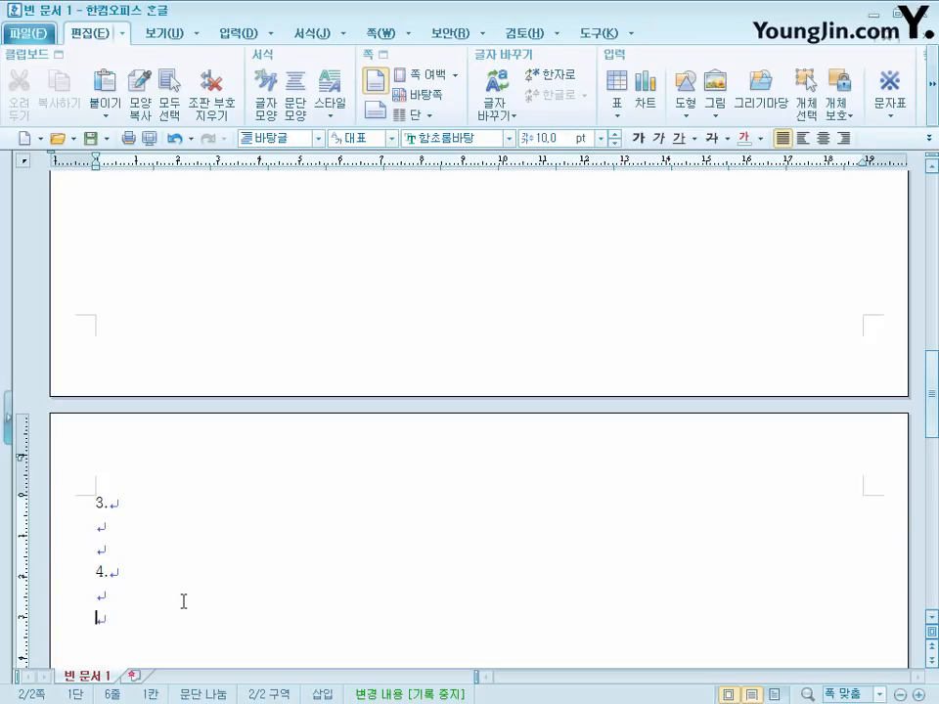
key("alt+shift+Return")
- Enter the title "민족 분단과 비무장지대" on page three, followed by two new lines
scroll(184, 602, "down", 3)
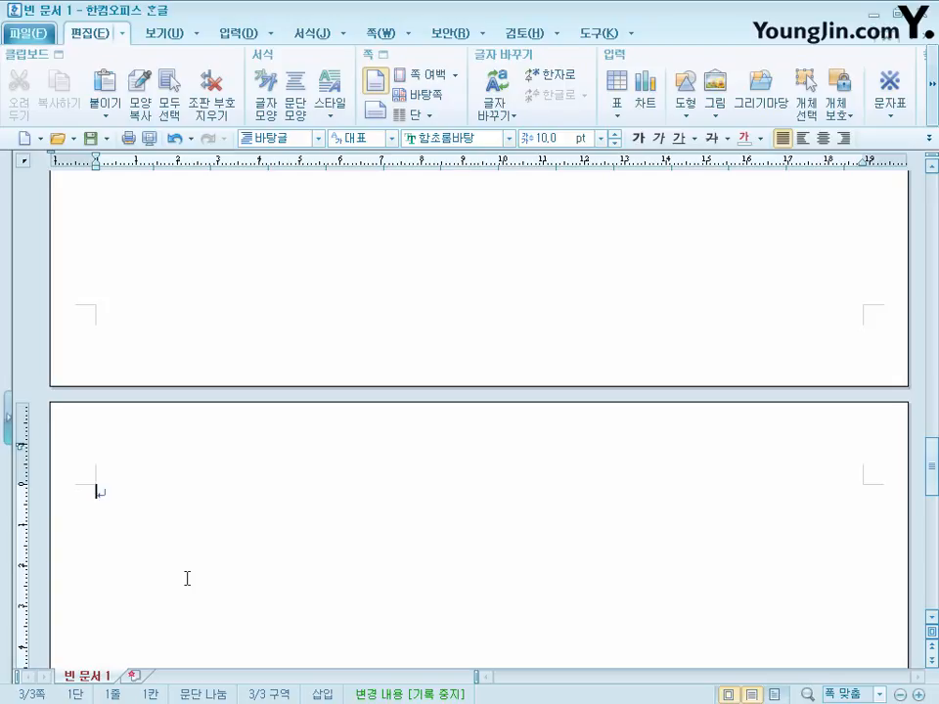
type("민족 분단과 비무장지대")
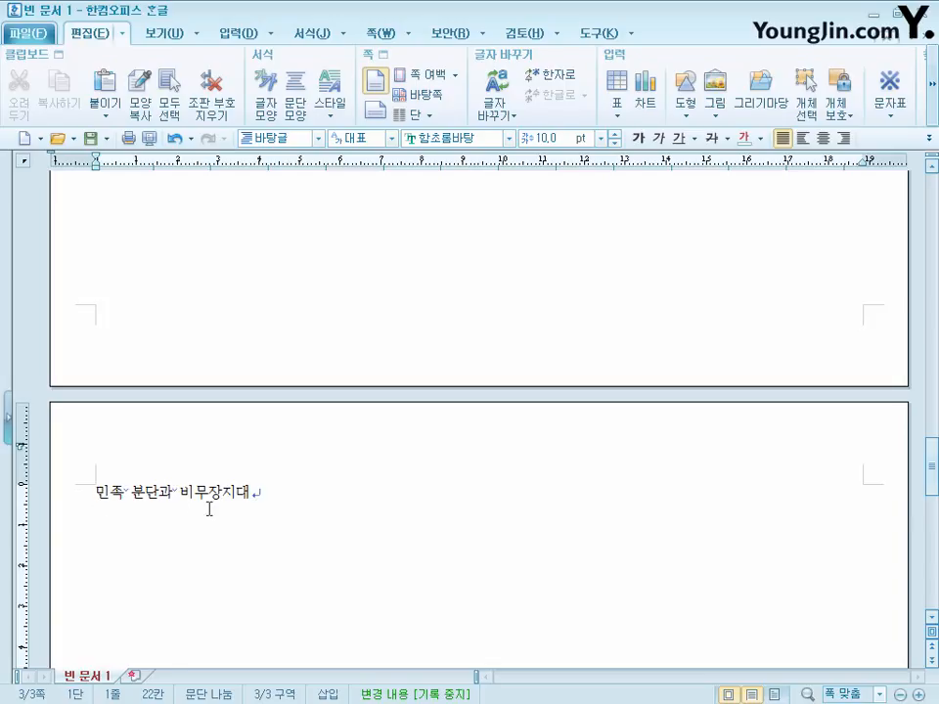
key("Return")
key("Return")
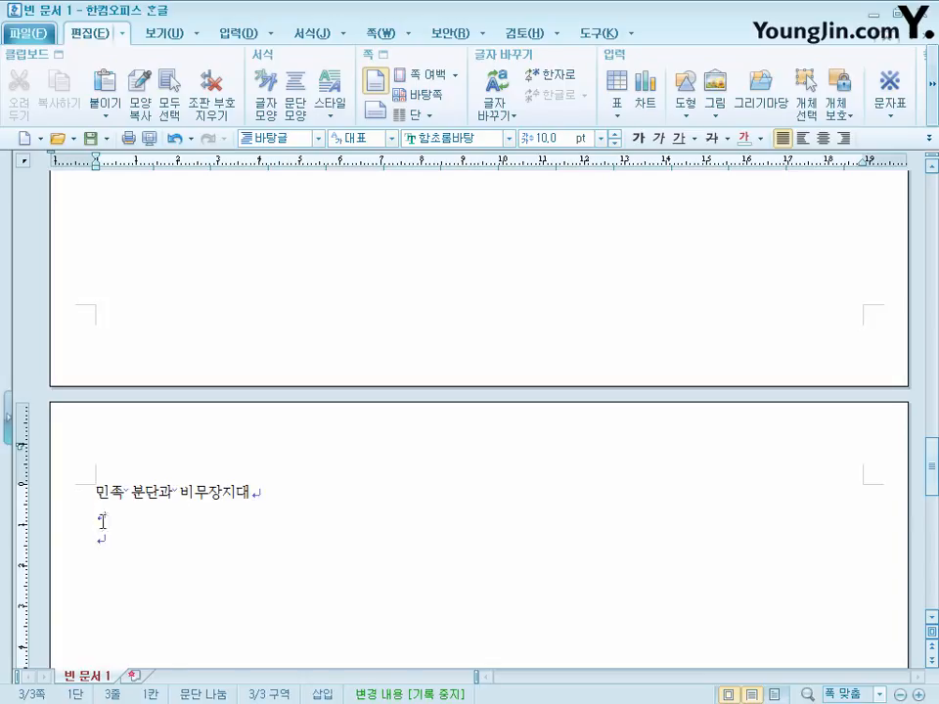
- Insert a bookmark named "비무장지대" at the start of the page three title
left_click(94, 494)
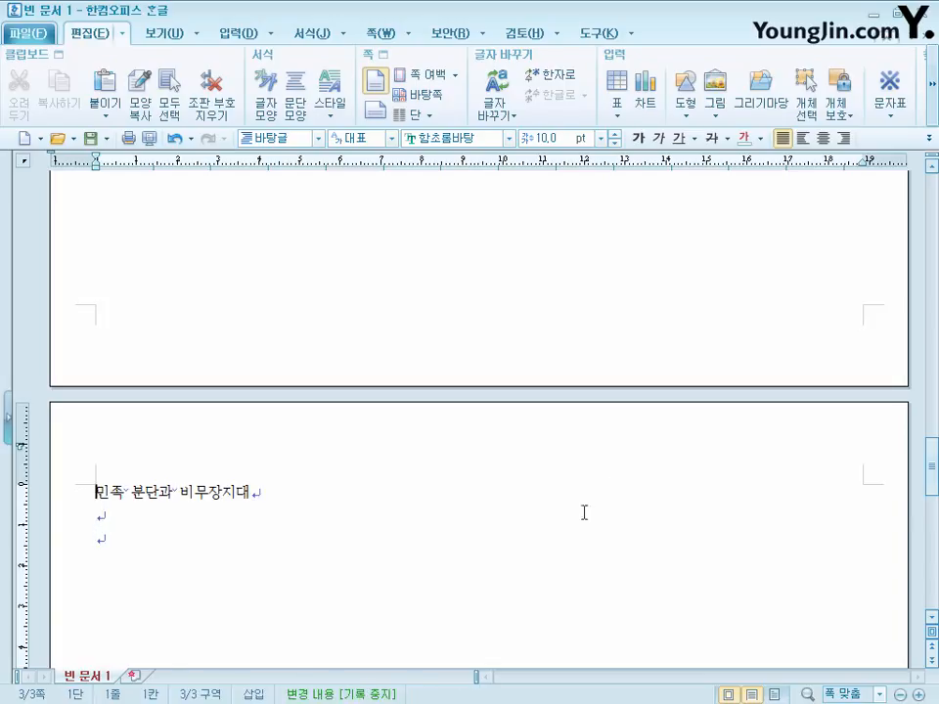
left_click(246, 36)
left_click(726, 96)
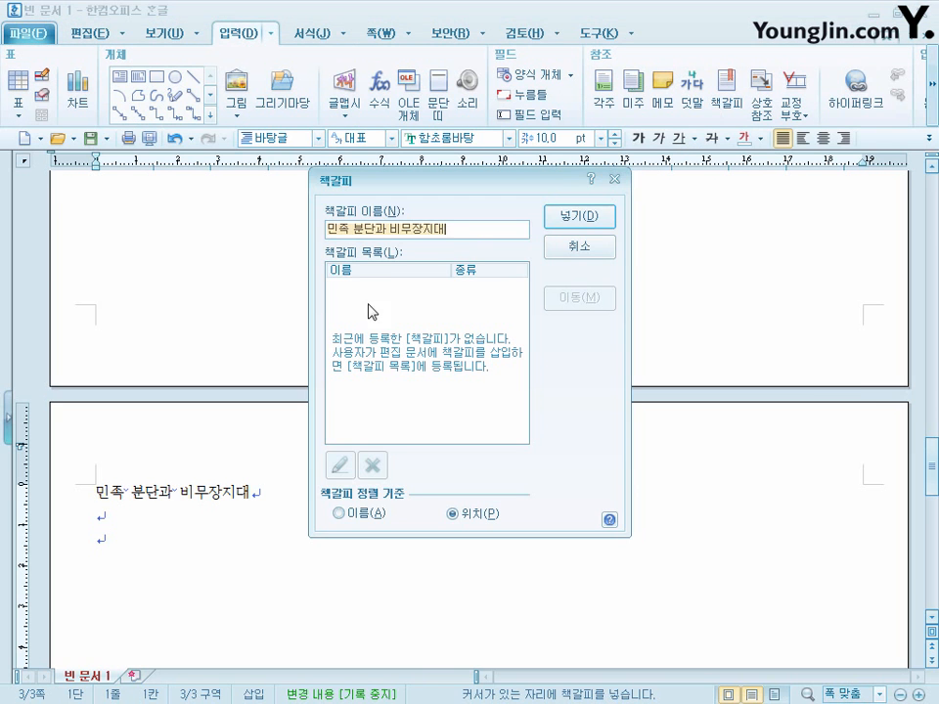
left_click_drag(392, 232, 328, 227)
key("Delete")
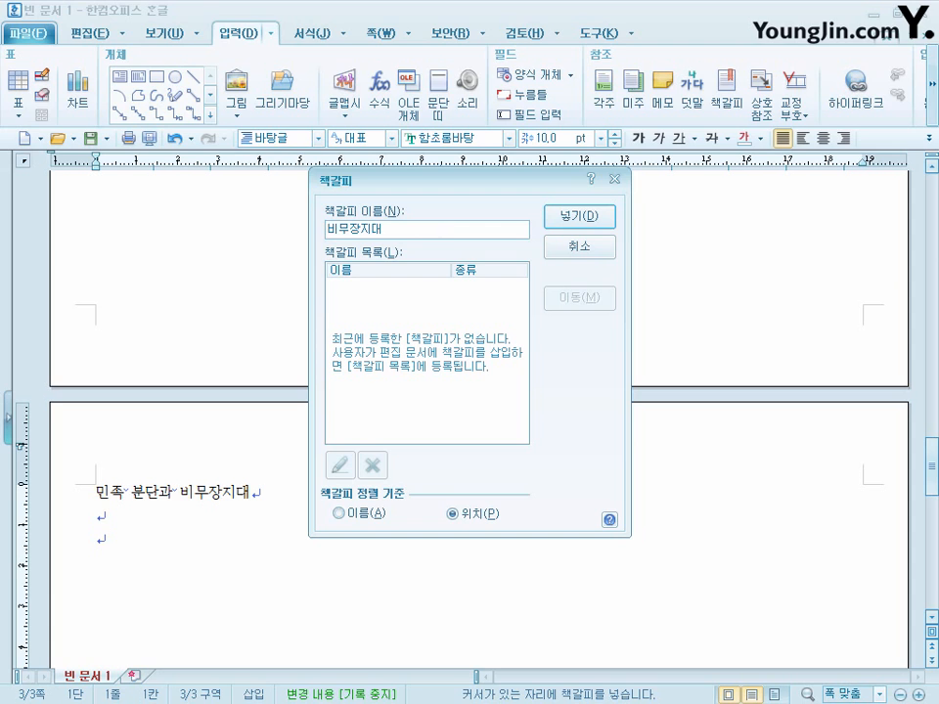
left_click(577, 219)
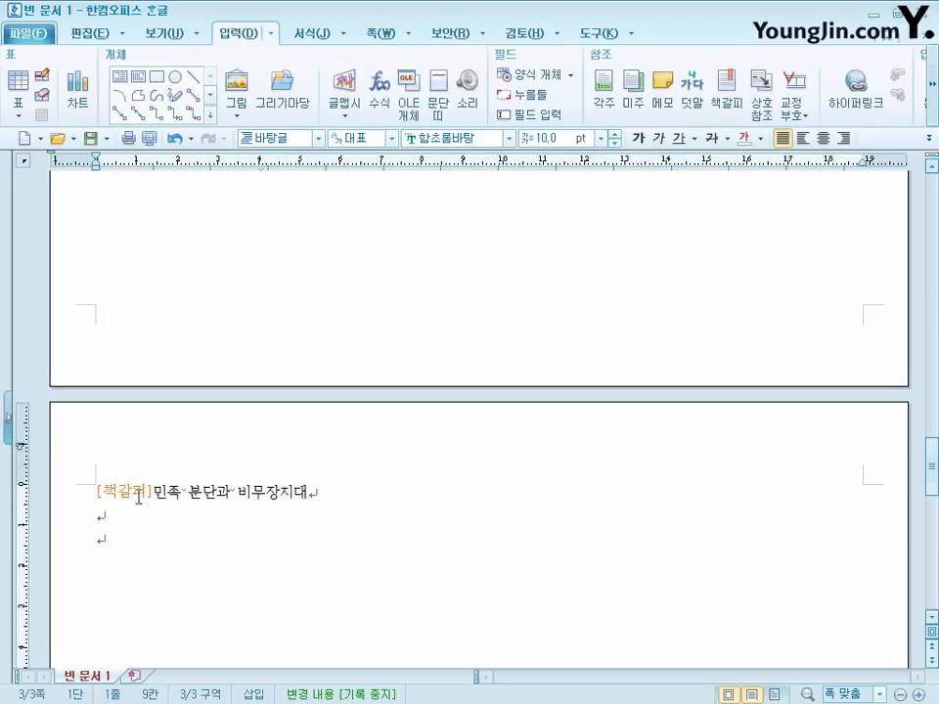
- Hide the control codes (조판 부호) and place the cursor on the line below "1." on page one
left_click(164, 35)
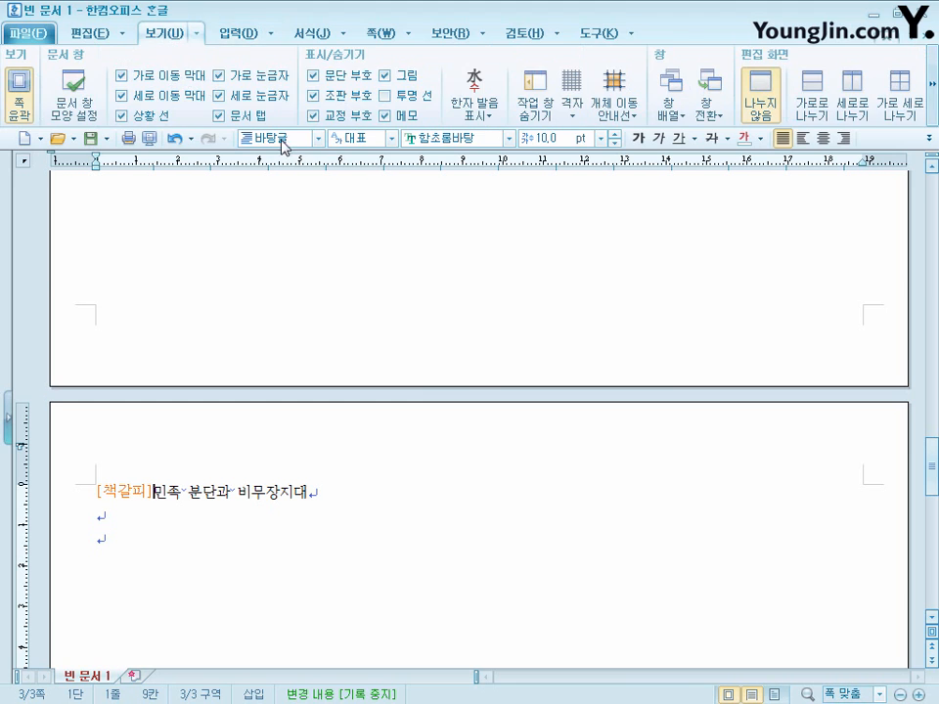
left_click(315, 95)
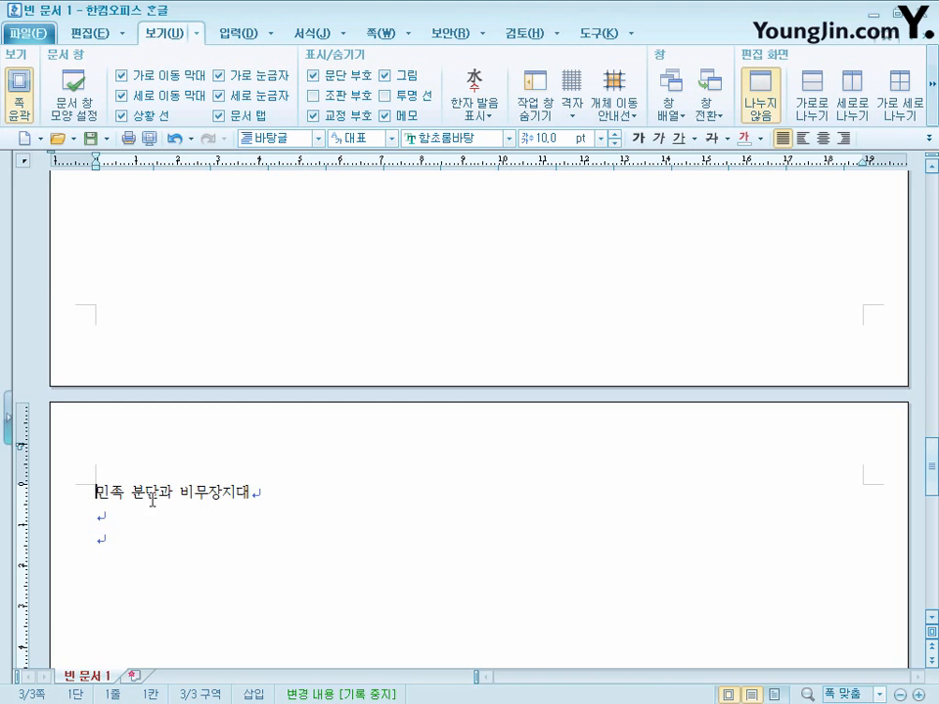
scroll(310, 568, "up", 10)
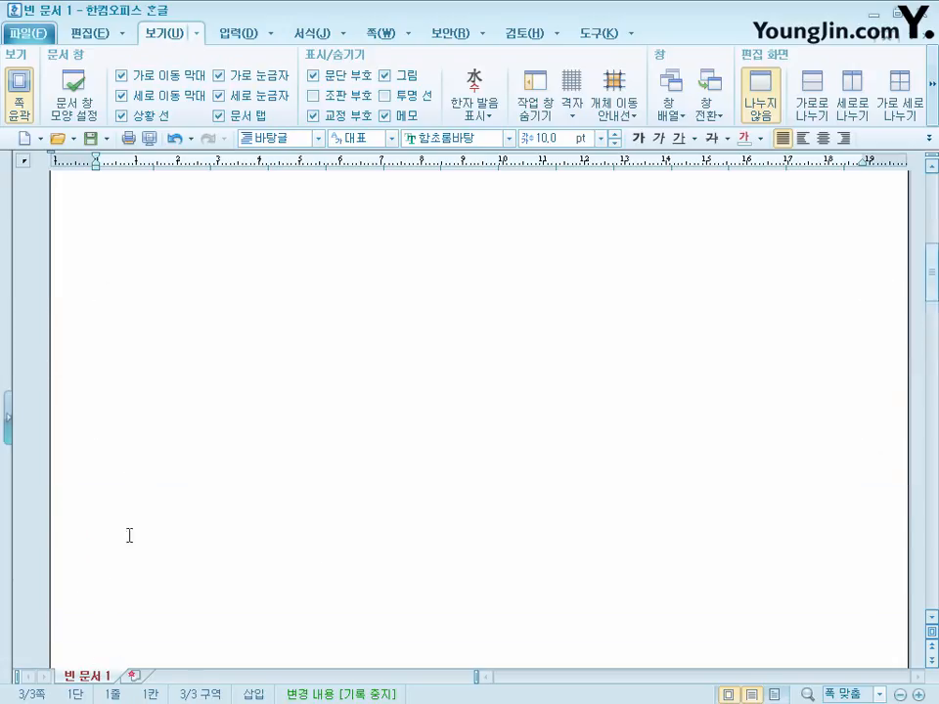
scroll(172, 590, "up", 2)
left_click(120, 292)
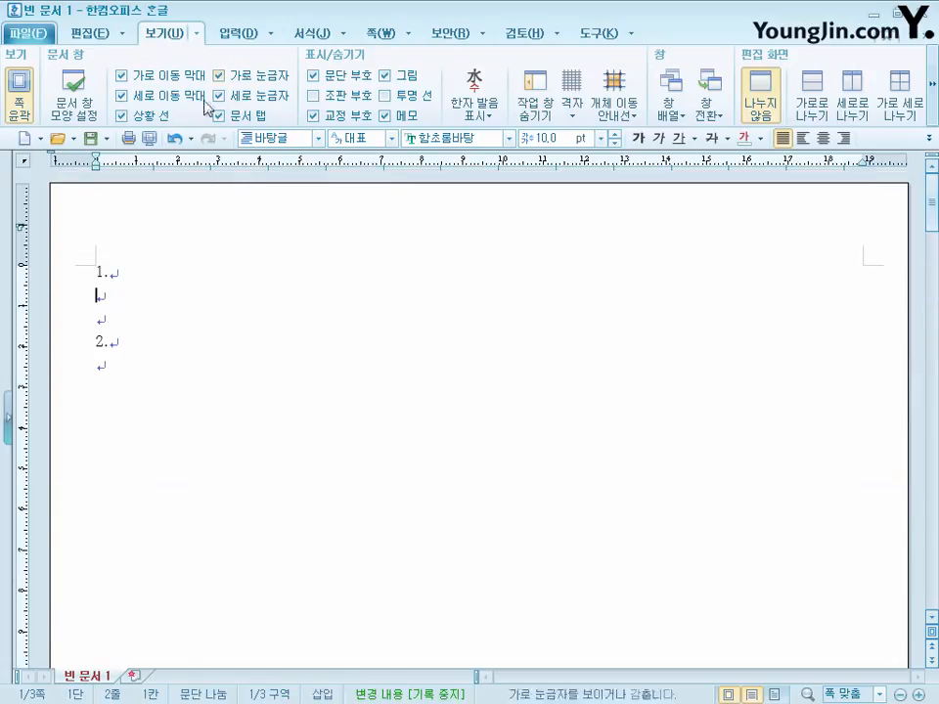
- Save the document in the ITQ folder, naming the file with the examinee number and full name joined by a hyphen
left_click(91, 138)
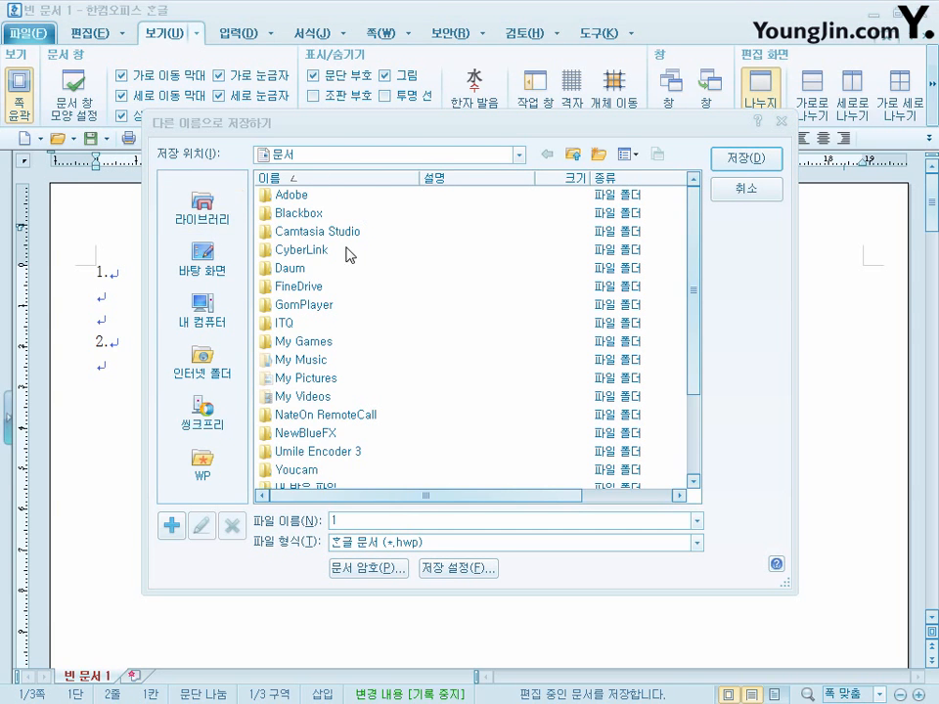
double_click(282, 323)
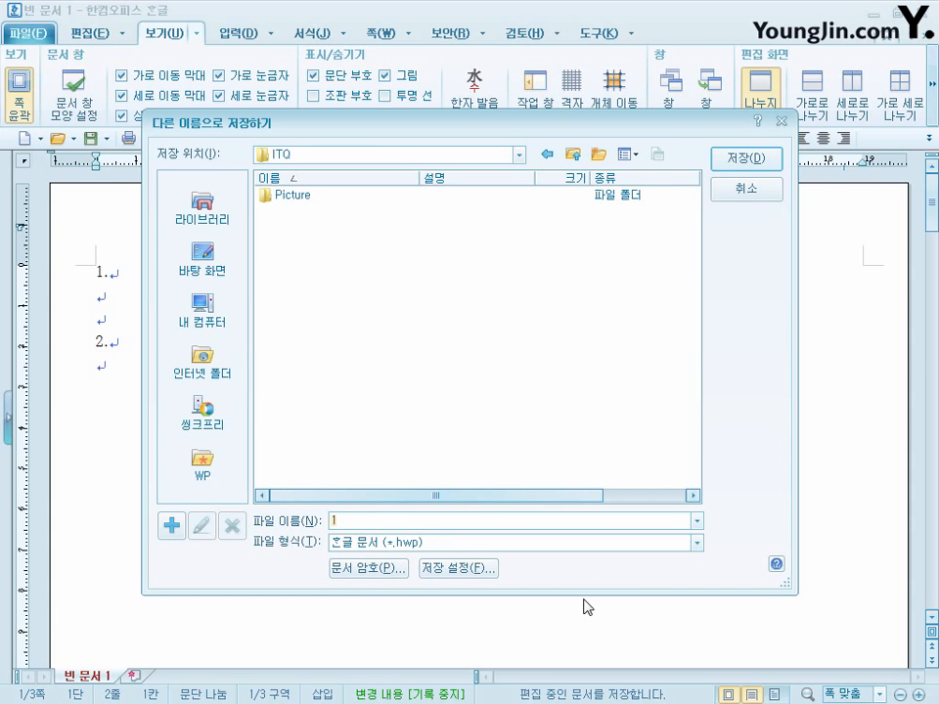
type("20161010-홍길동")
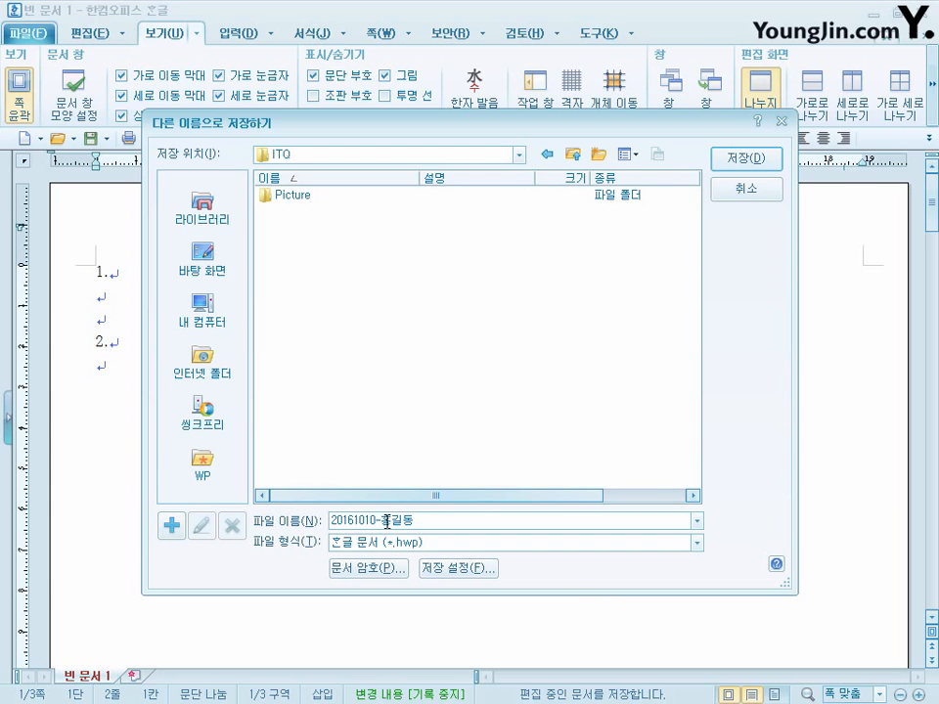
left_click(746, 158)
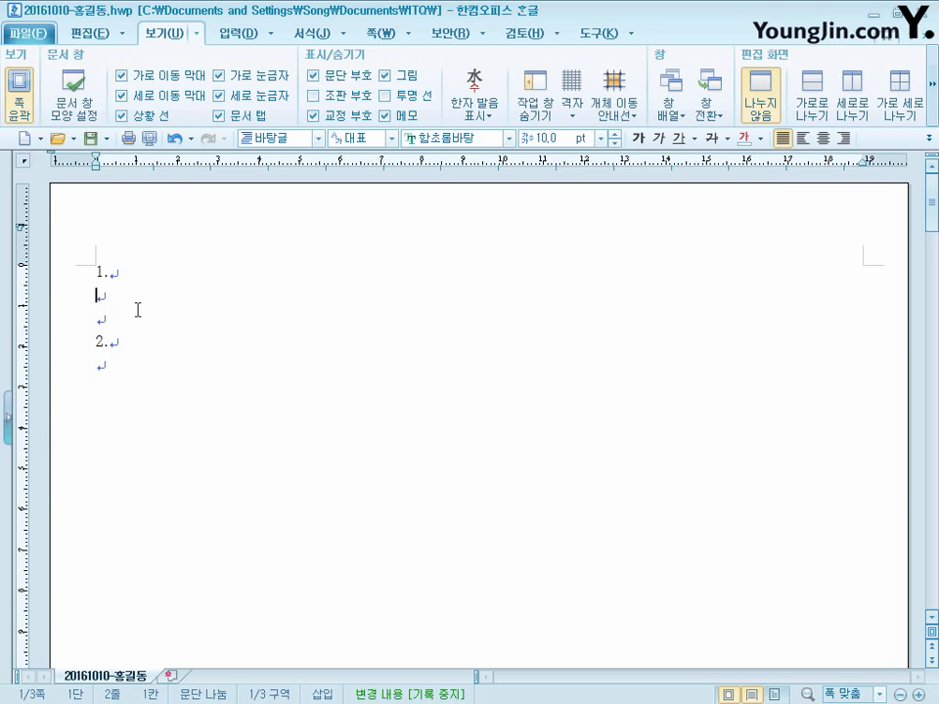
- Paste the copied English and Korean paragraphs below "1." and select both
type("The Korean government is of a firm belief that all issues and conflicts should be resolved peacefully through dialogue. 비무장지대는 국제조약이나 협약에 의하여 무장이 금지된 완충 지역을 말하며 한국의 비무장지대는 한국전 정전협정에 의하여 1953년에 설정되었다.")
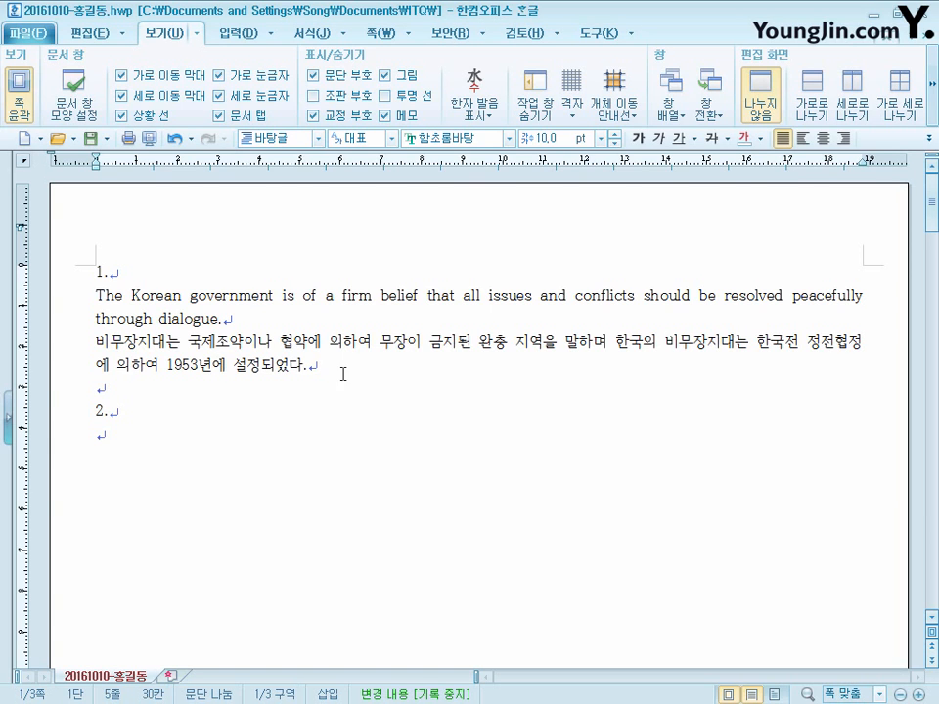
left_click(71, 304, "shift")
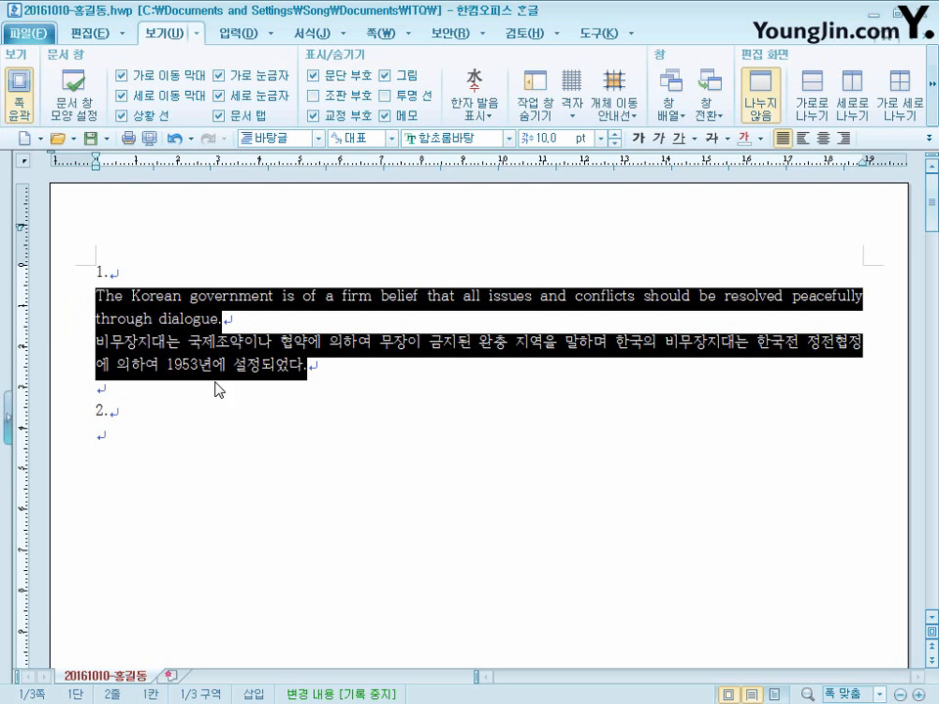
- Start adding a new paragraph-type style named "Unification" for the selected paragraphs
key("F6")
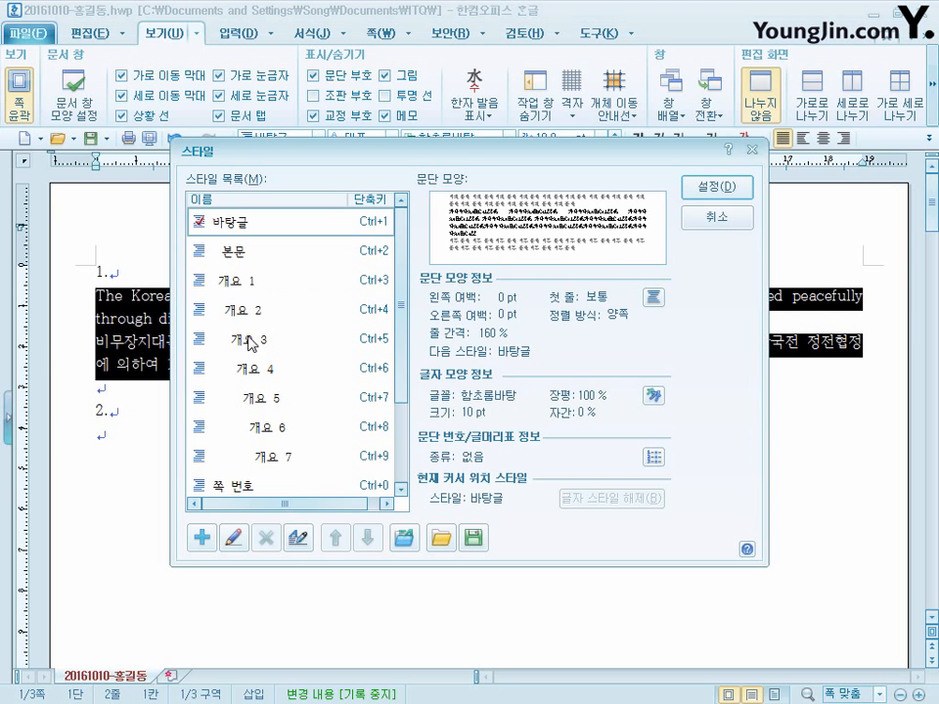
left_click_drag(474, 161, 536, 125)
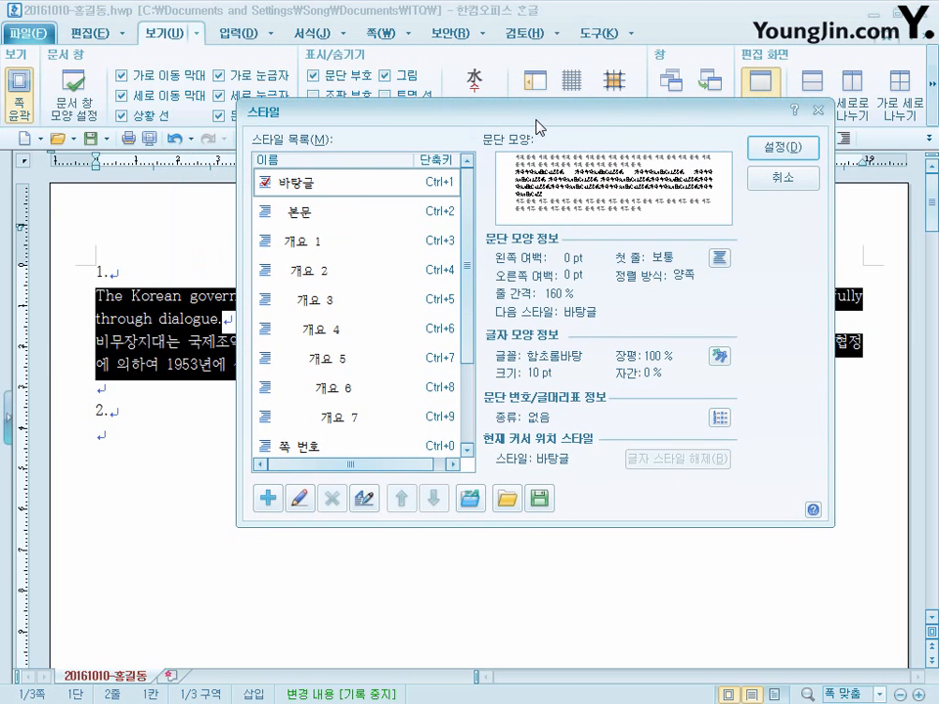
left_click(268, 499)
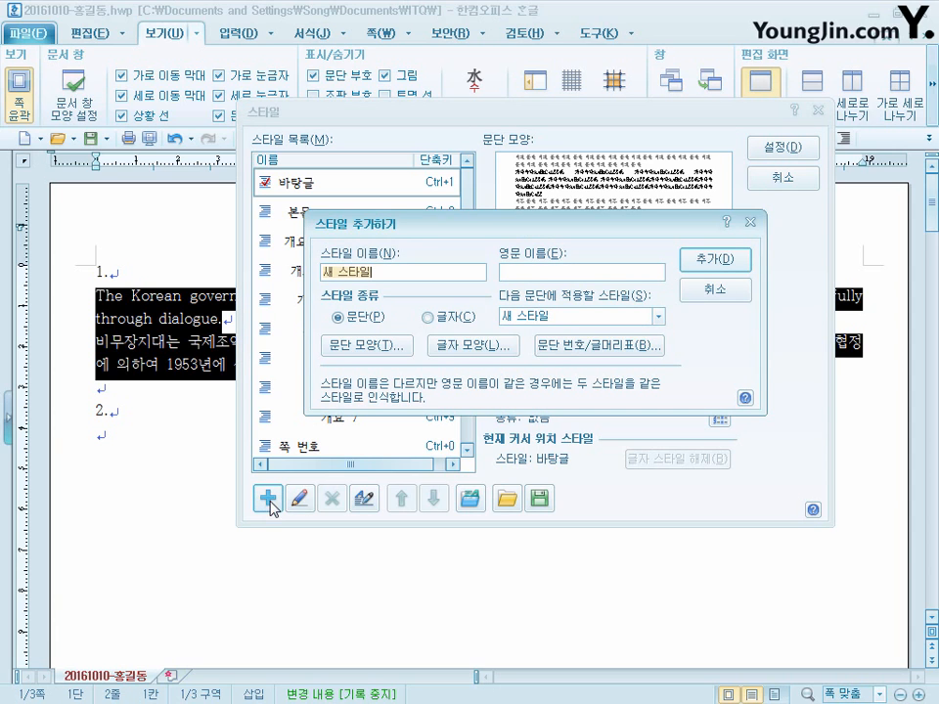
type("Unification")
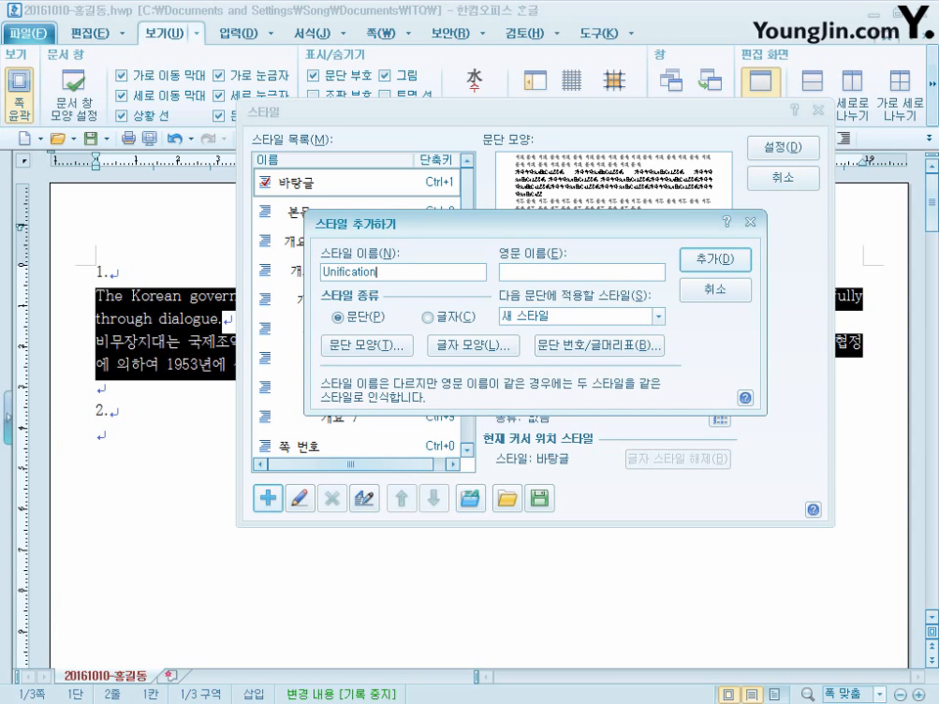
left_click(364, 326)
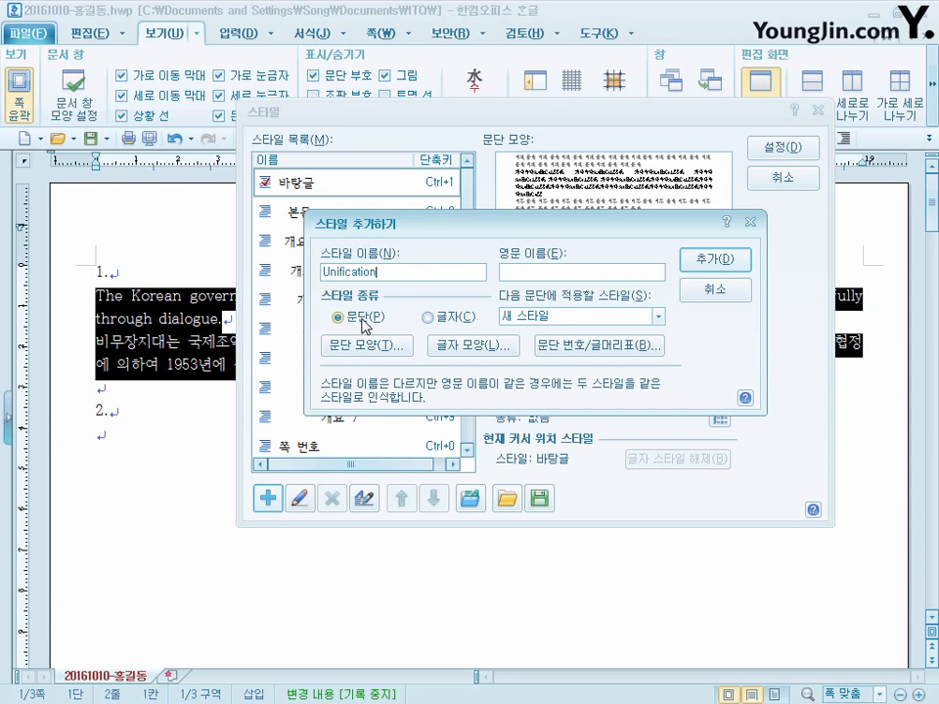
- Set the style's paragraph shape to a 15 pt first-line indent (들여쓰기) and 10 pt spacing below the paragraph
left_click(382, 350)
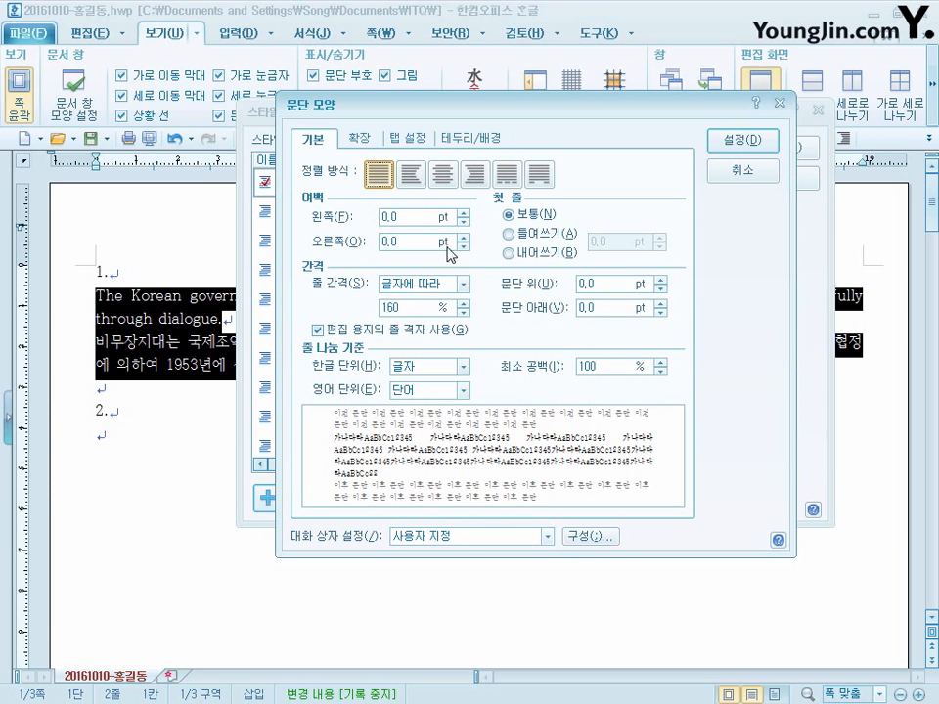
left_click(507, 235)
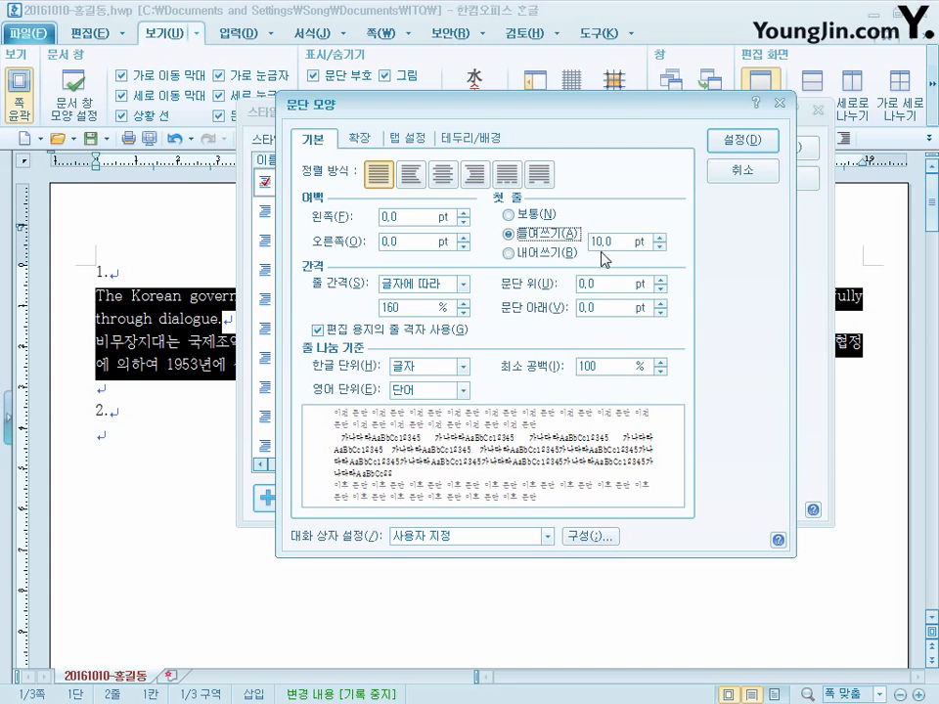
type("15")
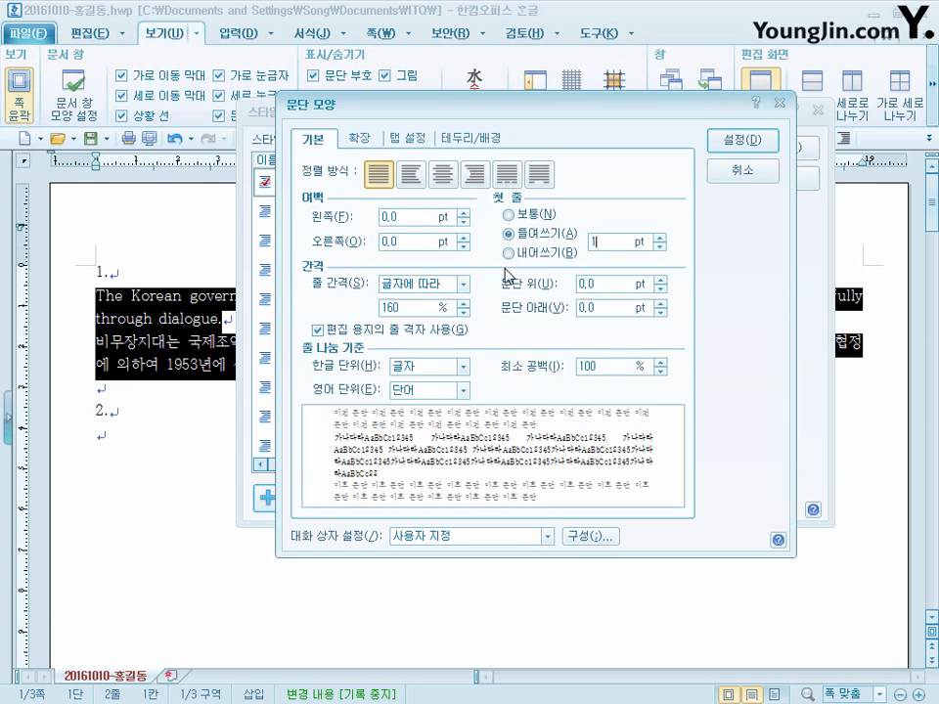
left_click(618, 309)
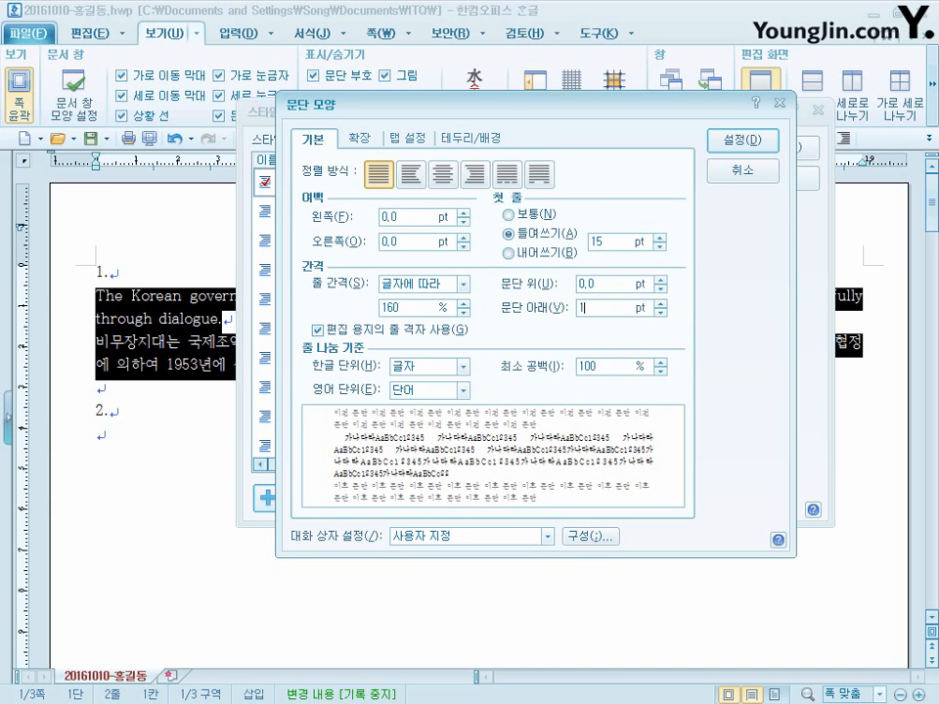
type("10")
left_click(769, 146)
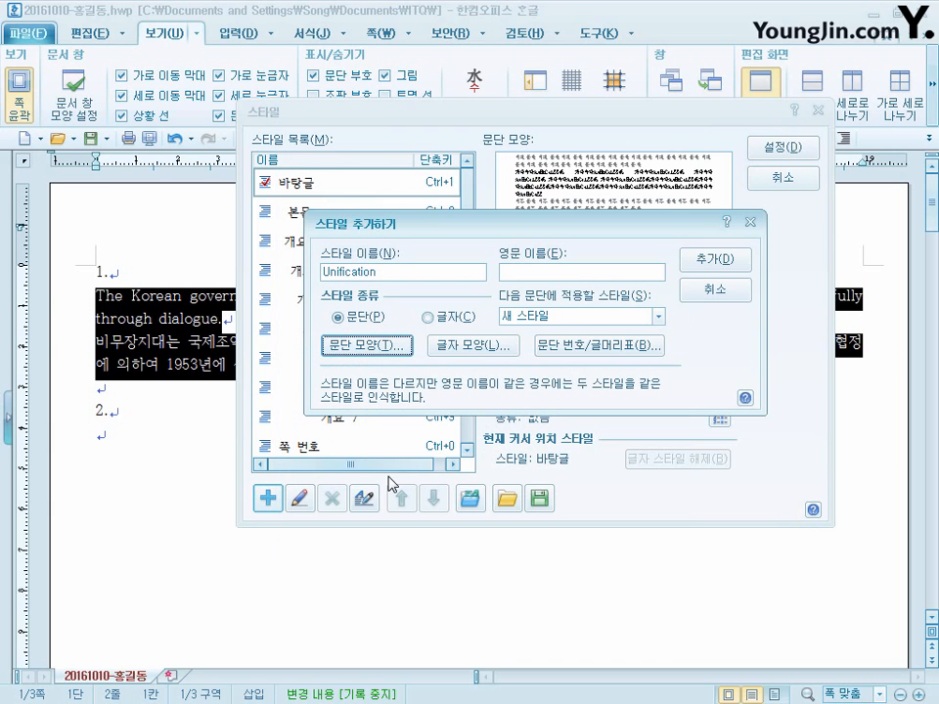
- In the style's character shape, set the character width (장평) to 95% and the letter spacing (자간) to 3%
left_click(503, 354)
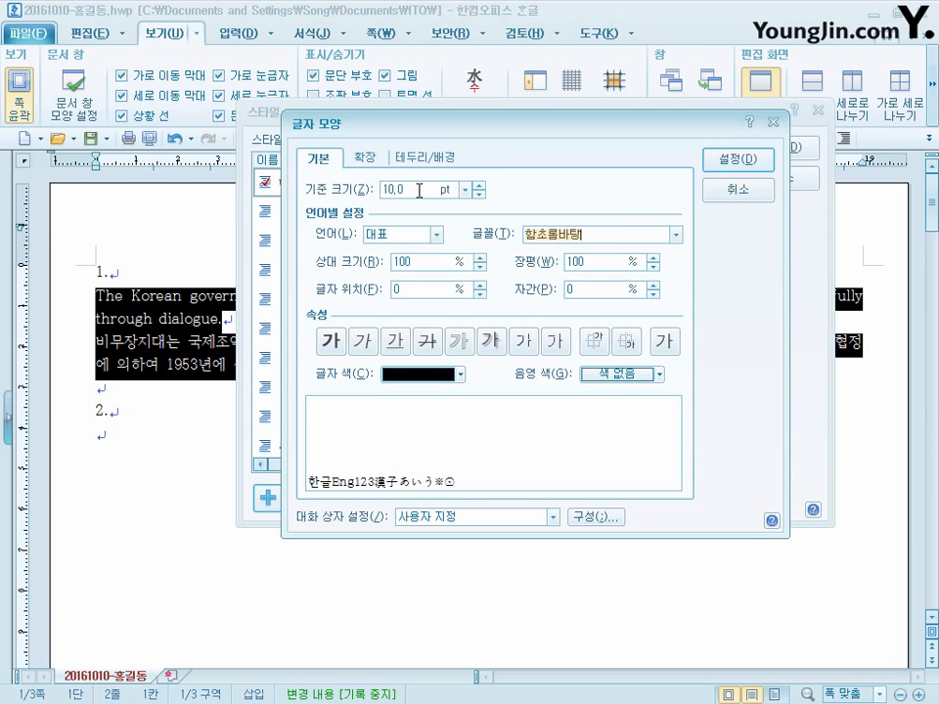
double_click(589, 262)
type("95")
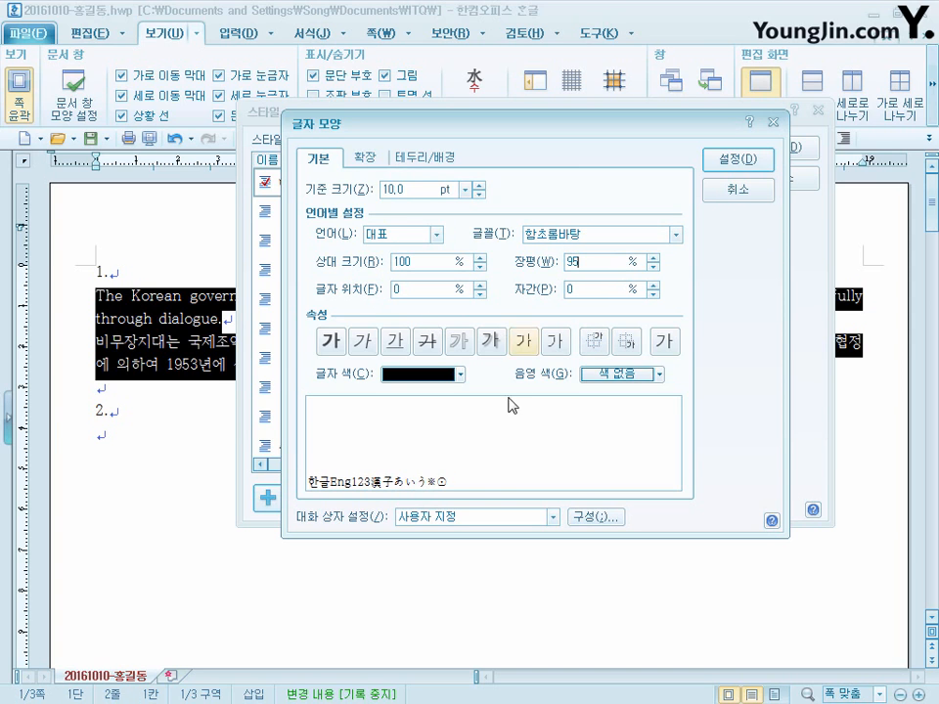
left_click(603, 294)
type("3")
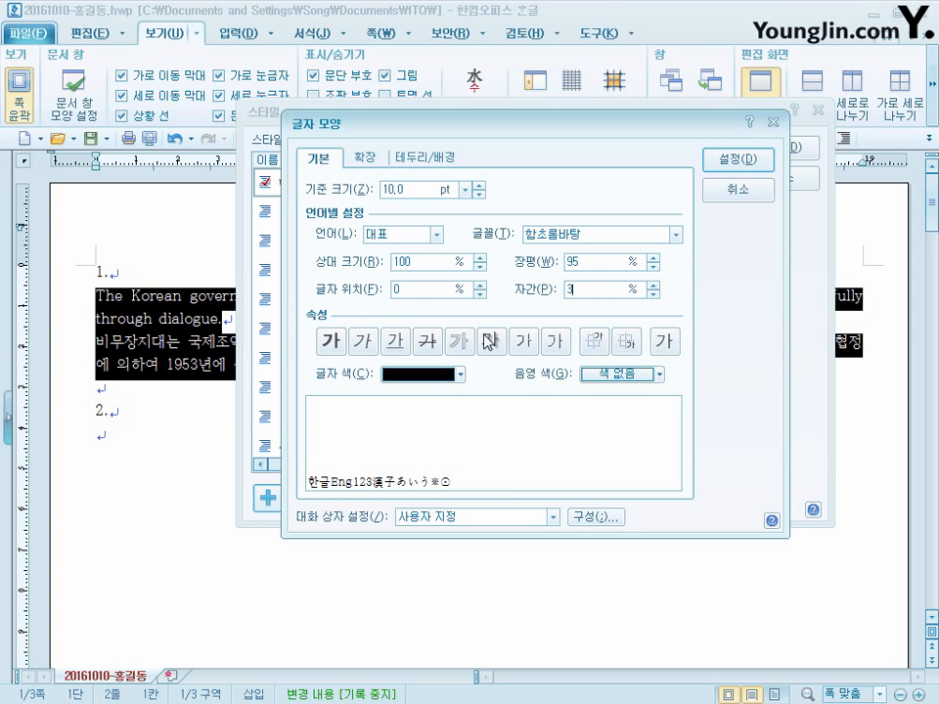
- Set the style's font for Hangul (한글) text to 돋움
left_click(421, 237)
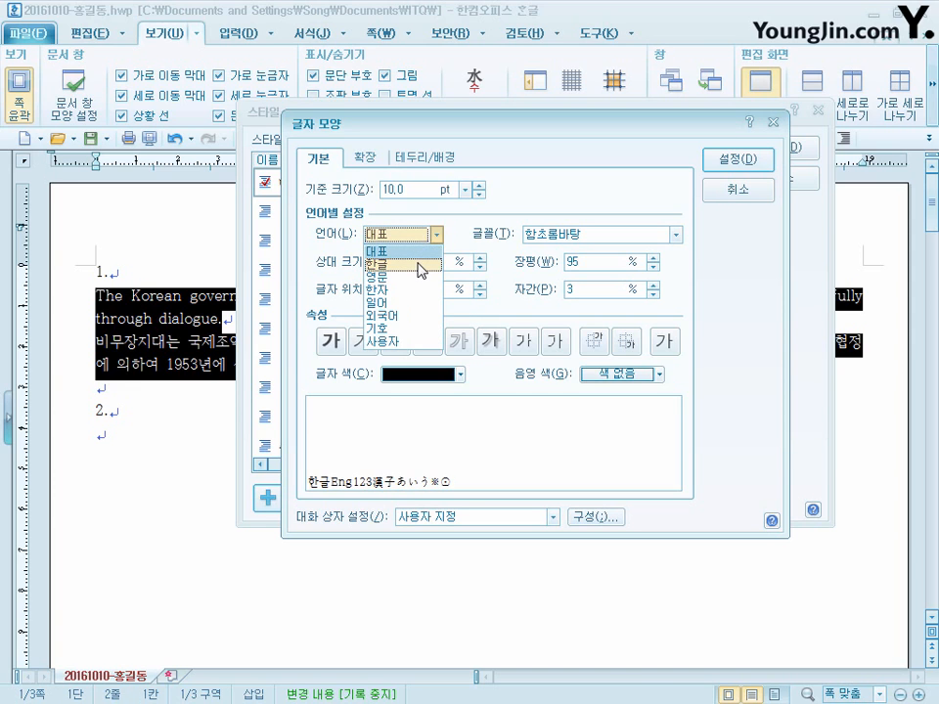
left_click(418, 264)
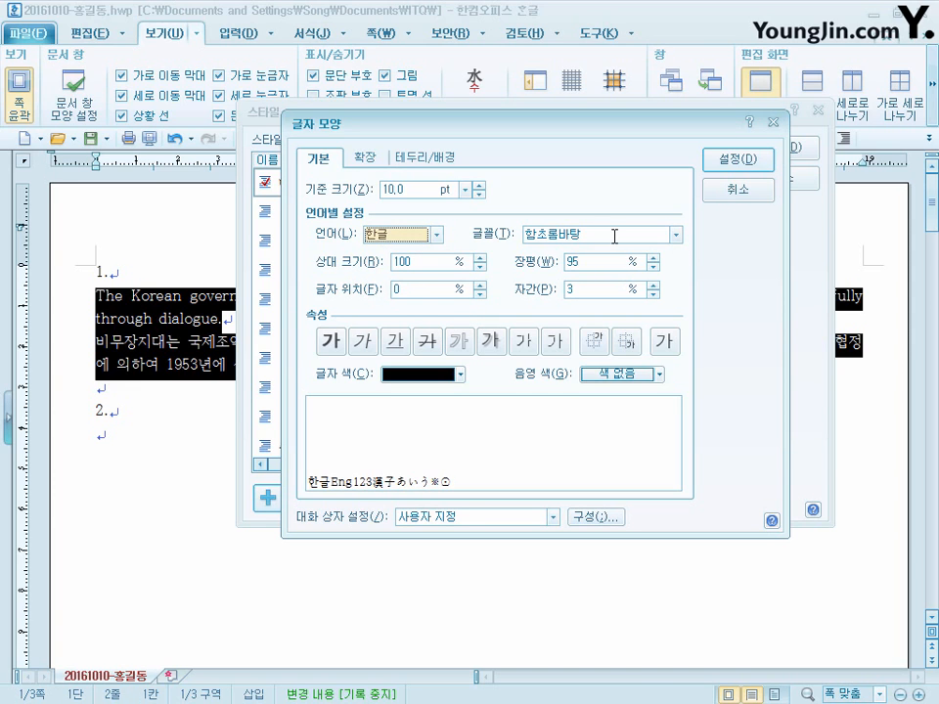
left_click(614, 237)
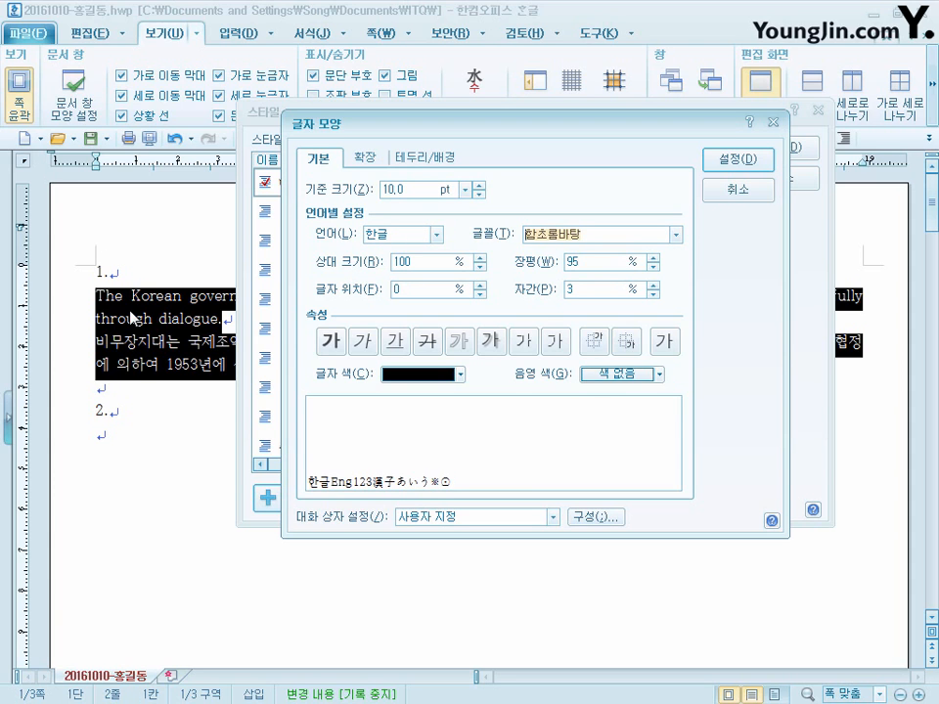
type("돋움")
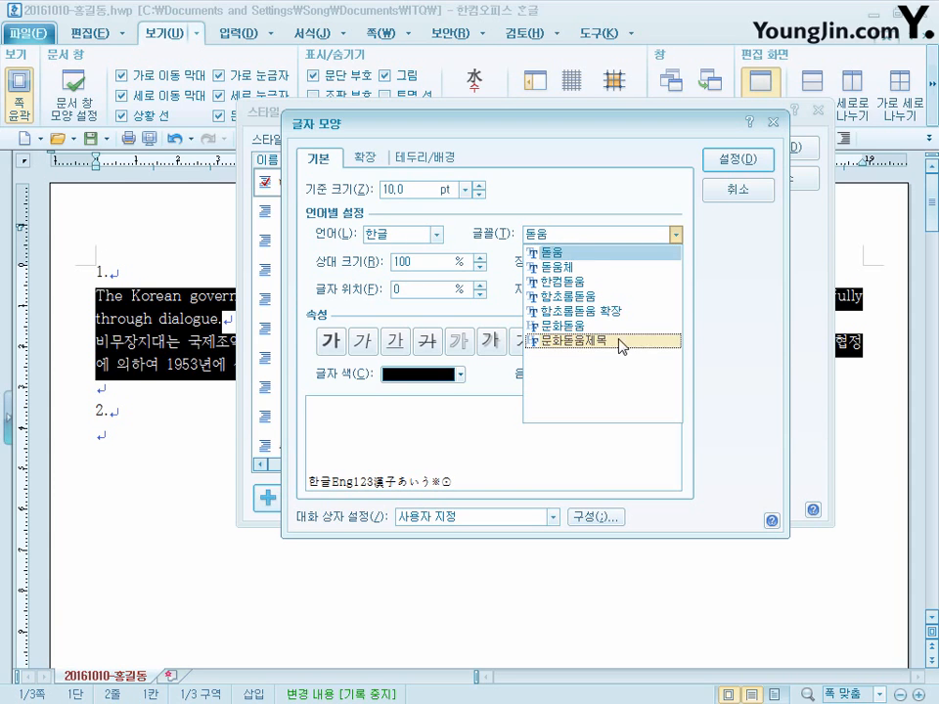
key("Return")
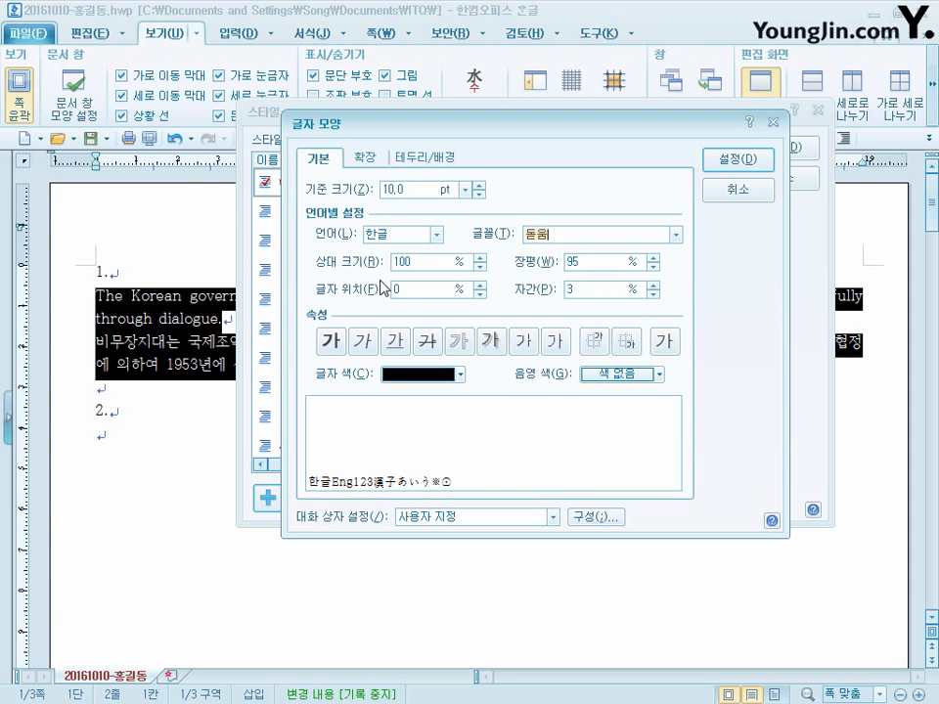
- Set the style's font for English (영문) text to 궁서 and accept the character shape settings
left_click(428, 235)
left_click(435, 236)
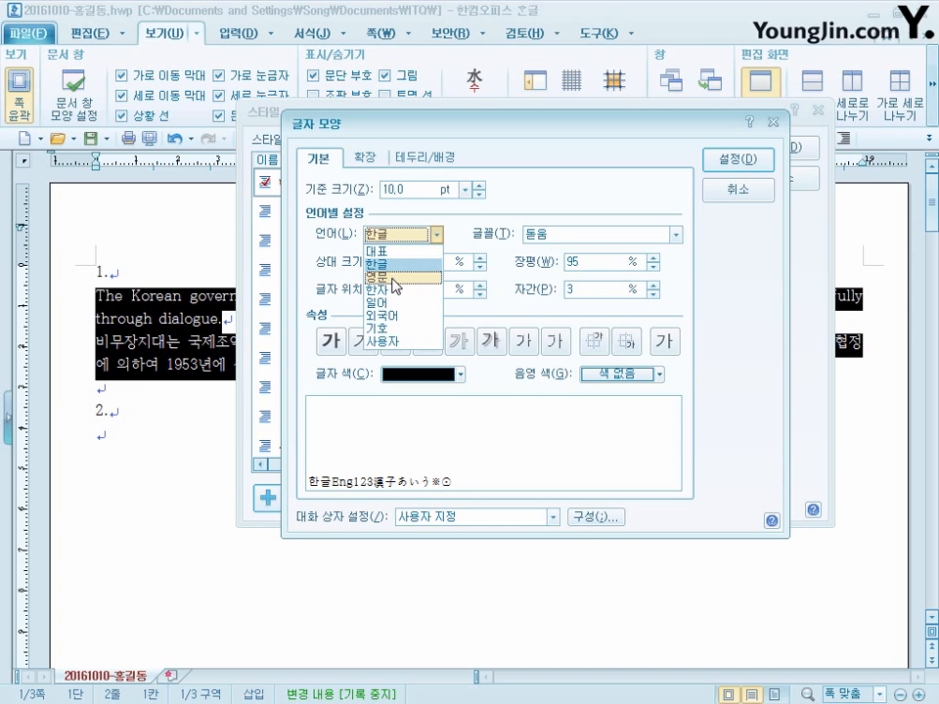
left_click(395, 278)
left_click(597, 232)
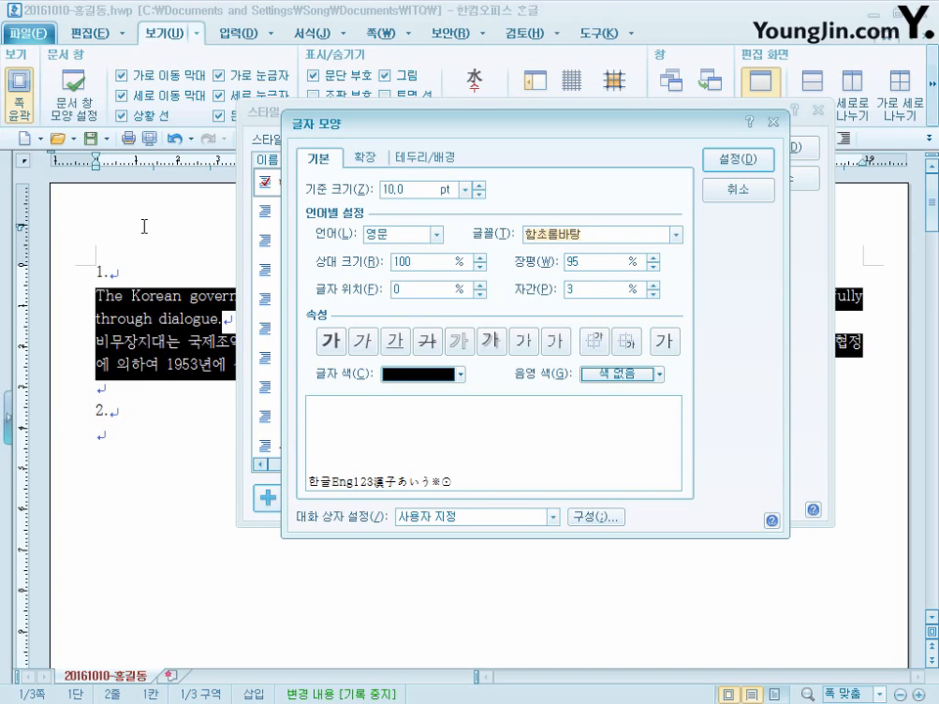
type("궁서")
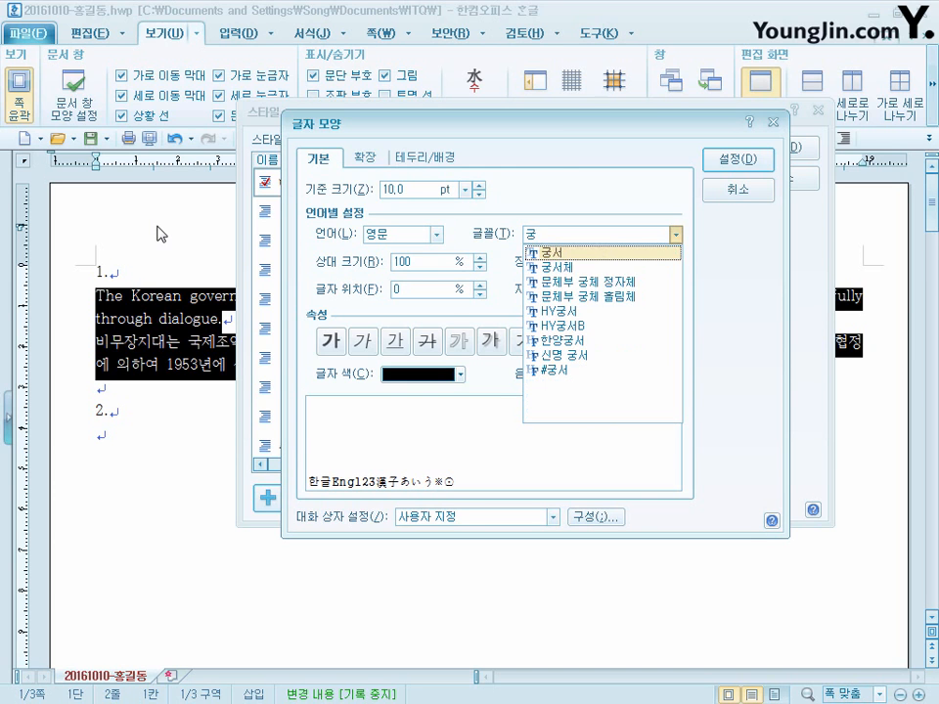
left_click(555, 267)
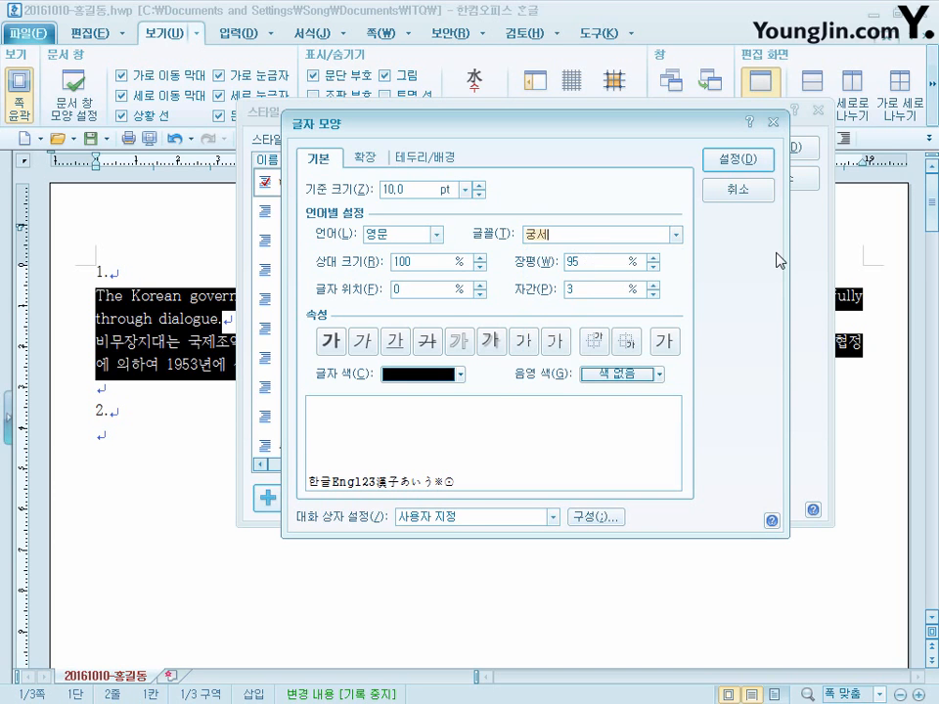
left_click(751, 168)
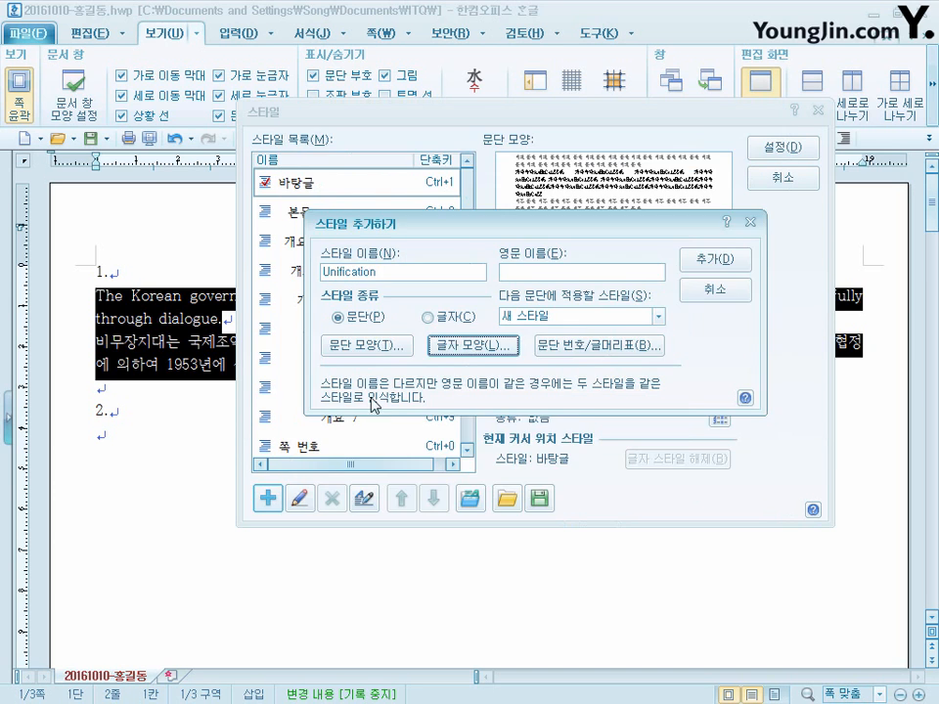
- Add the Unification style to the style list and apply it to the two selected paragraphs
left_click(719, 259)
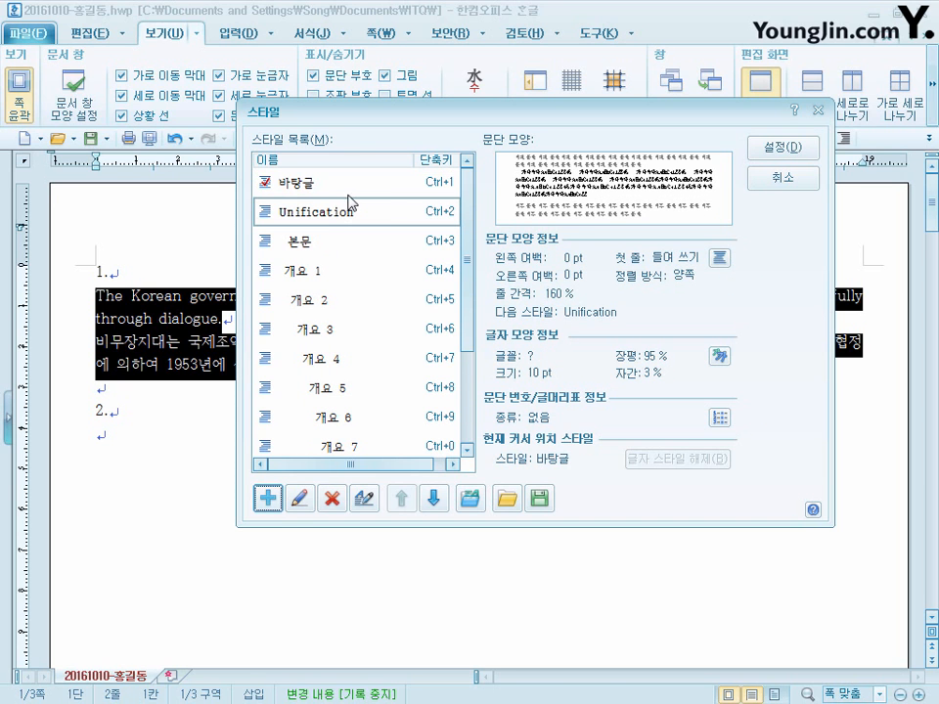
left_click(794, 156)
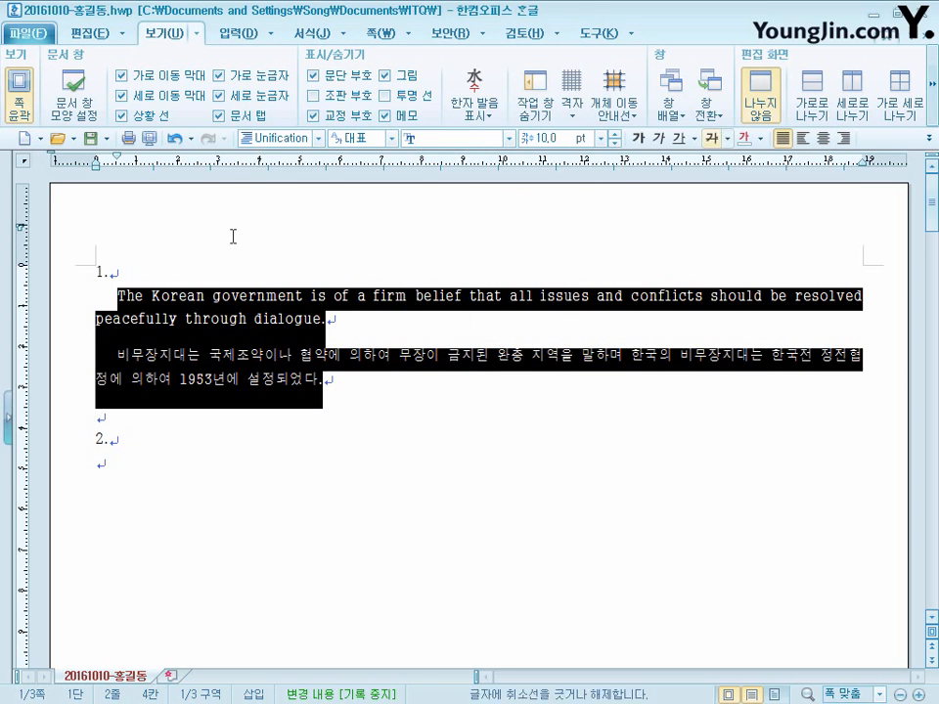
left_click(306, 379)
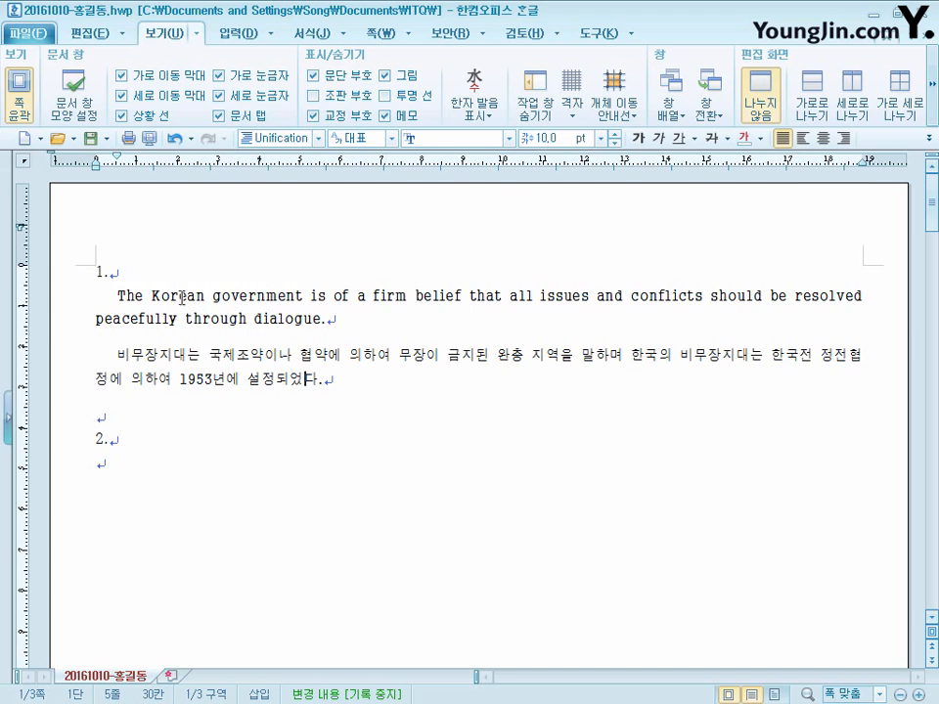
- Add two blank lines below "2." and return the cursor to the first line under it
left_click(130, 470)
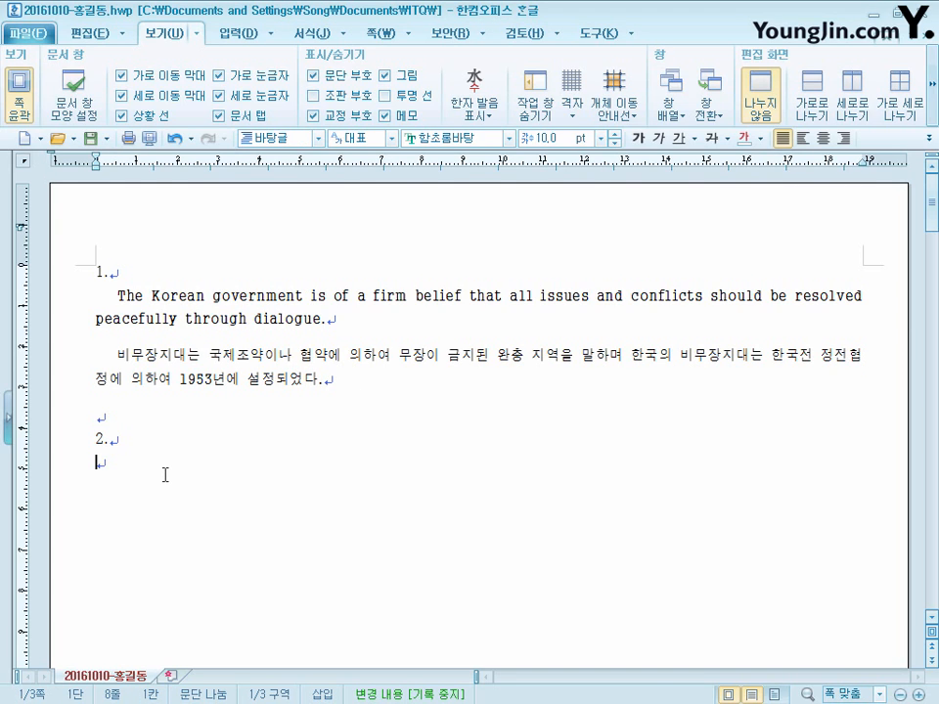
key("Return")
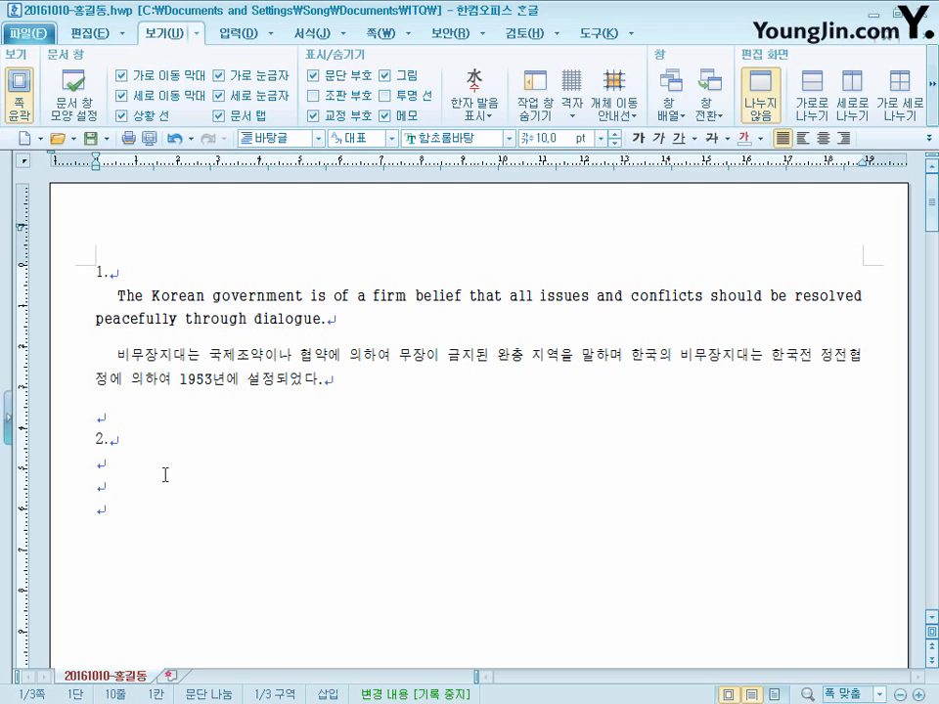
left_click(111, 461)
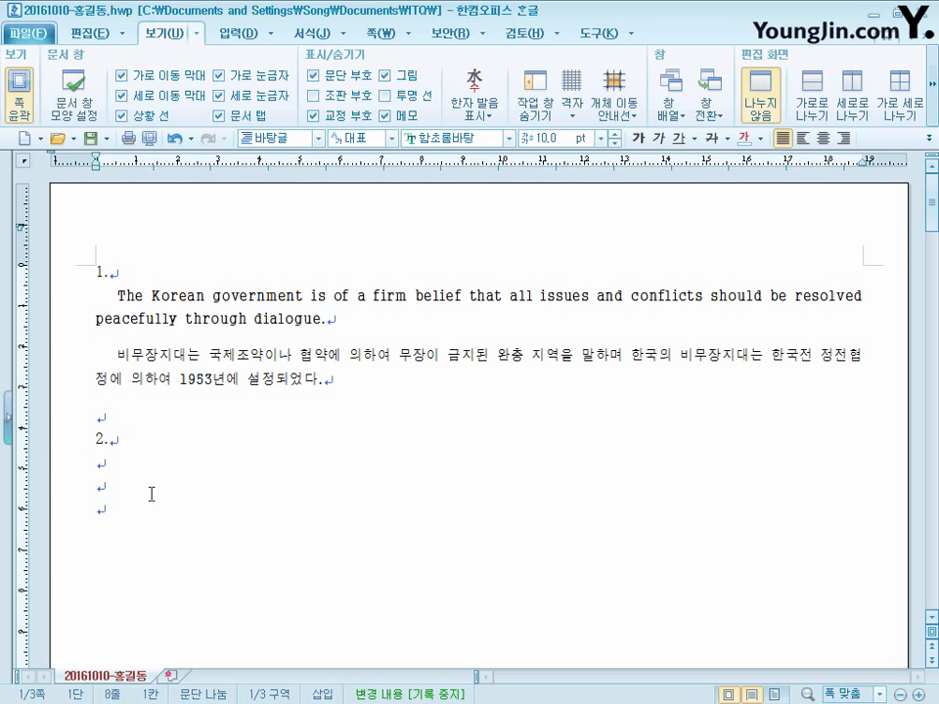
- Insert a table with 5 rows and 6 columns on the line below "2."
key("ctrl+n")
key("t")
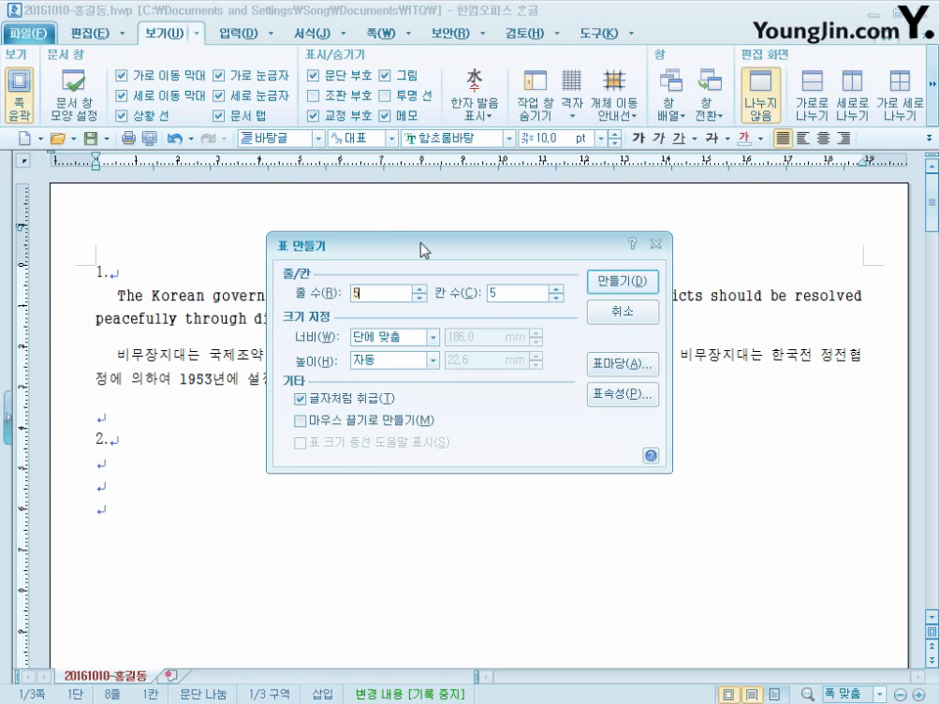
left_click_drag(420, 242, 412, 239)
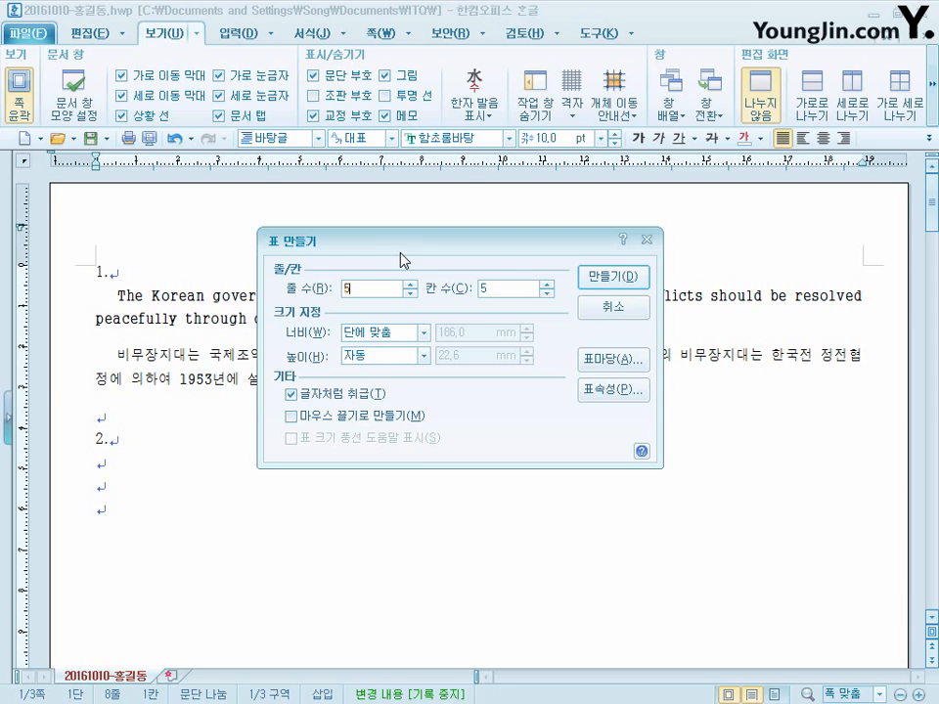
left_click(515, 283)
left_click(622, 283)
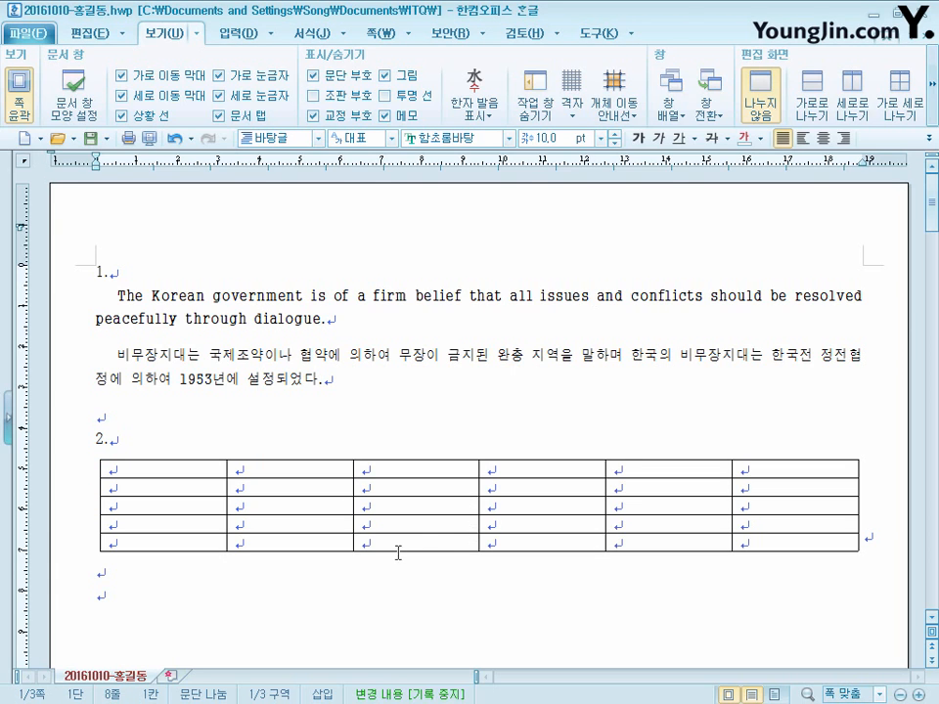
- Centre-align the line that holds the table and select all of the table's cells
left_click(870, 540)
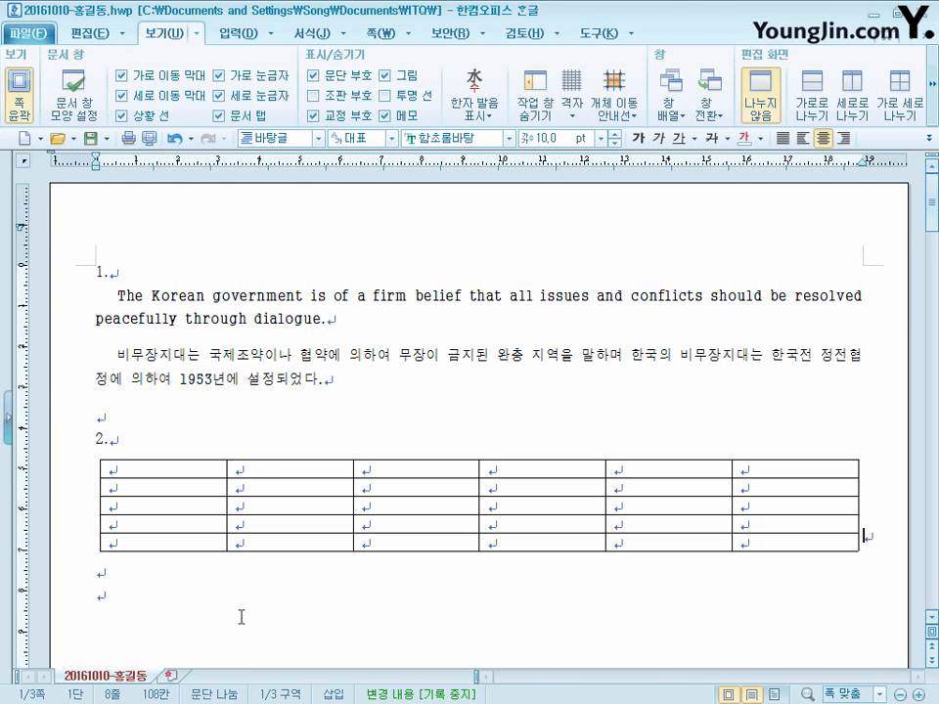
left_click(220, 557)
left_click(154, 468)
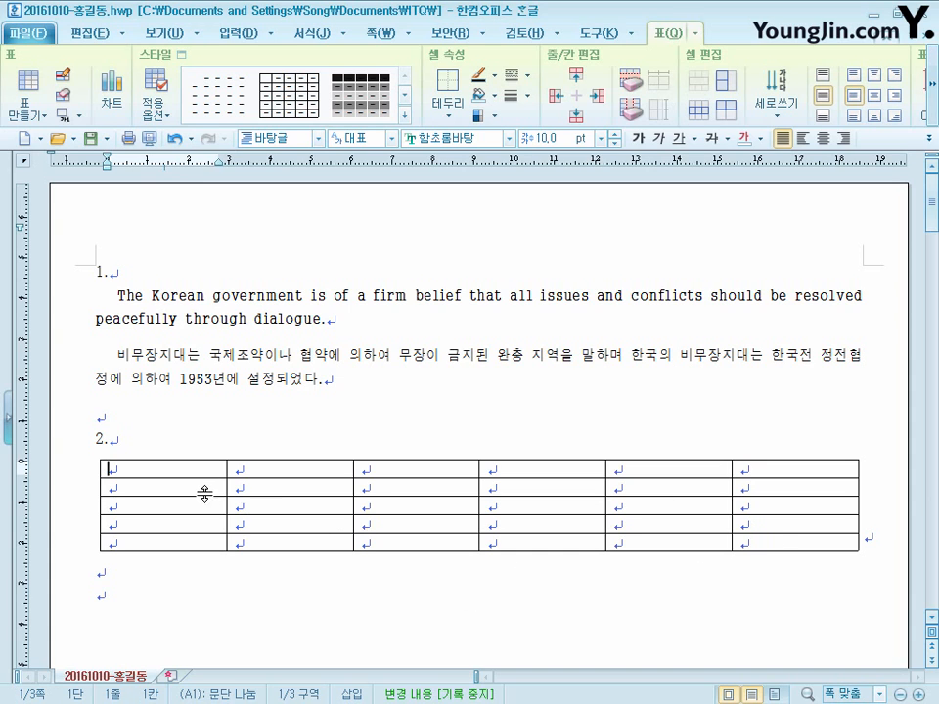
left_click_drag(200, 470, 839, 553)
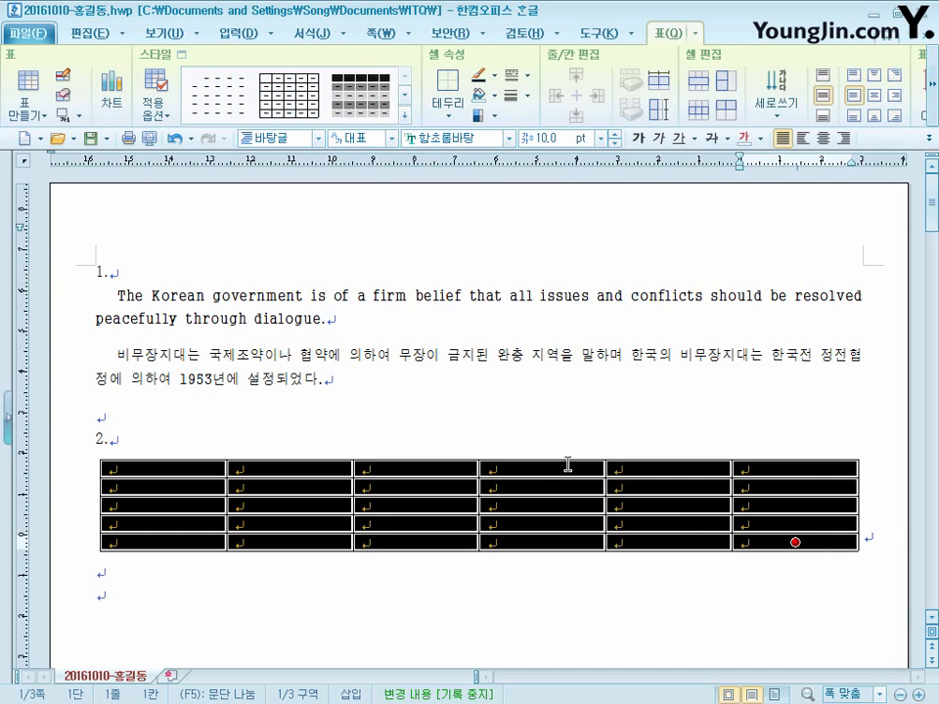
- Set the font of all the selected table cells to 돋움 and centre-align their contents
left_click(499, 139)
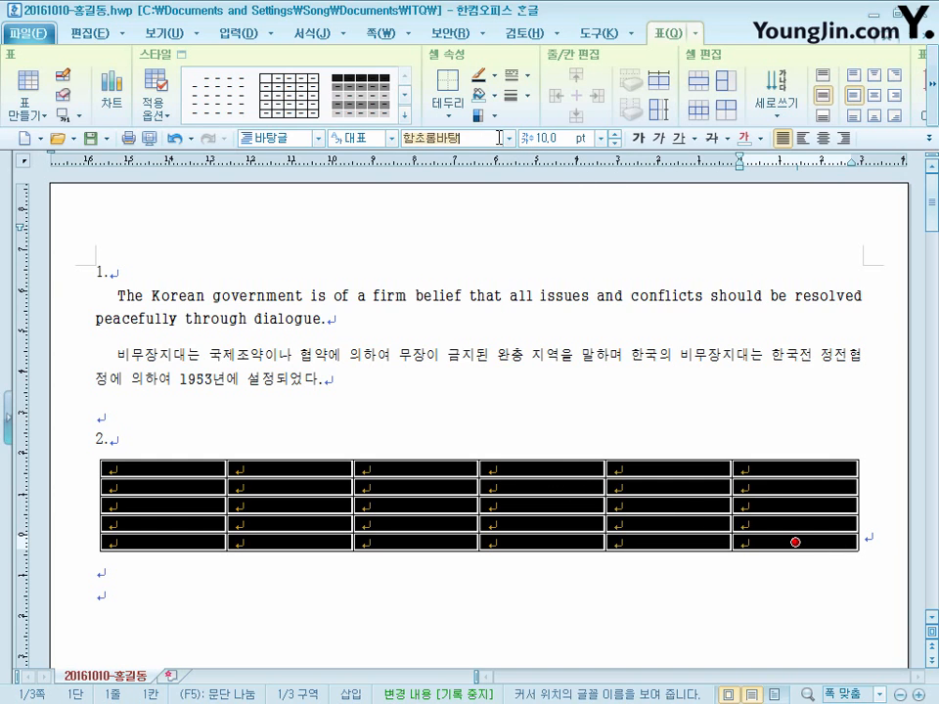
type("ㄷ돋움")
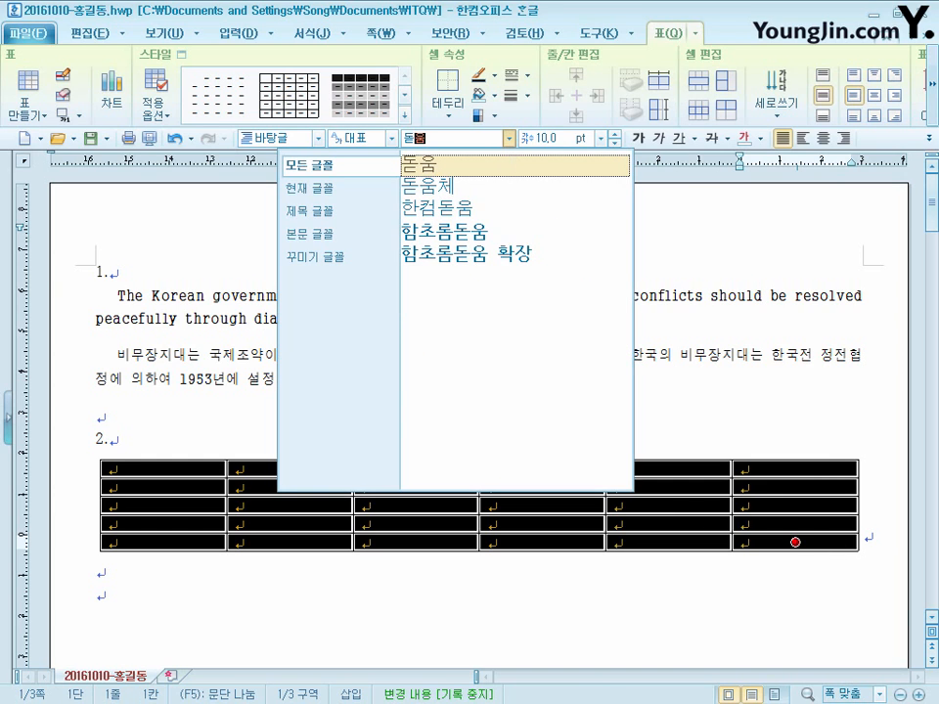
left_click(480, 163)
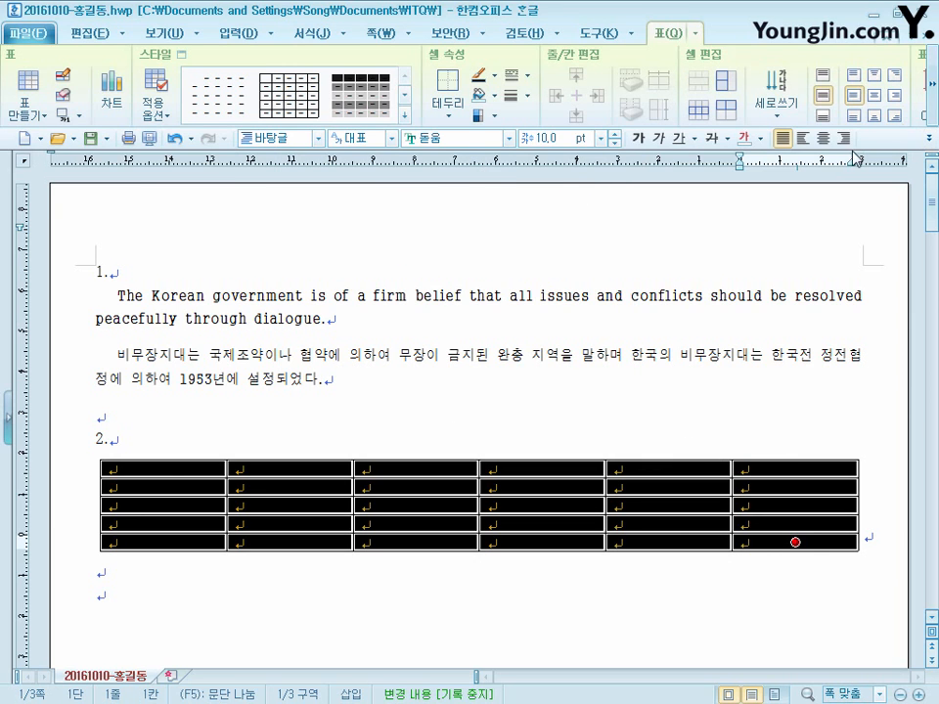
left_click(823, 139)
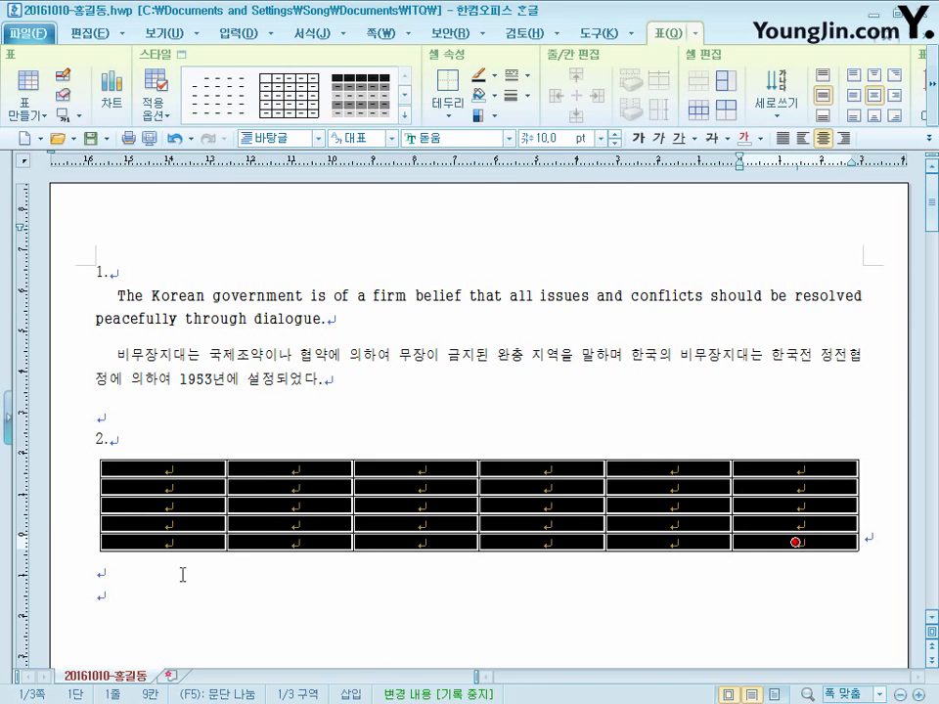
- Right-align the cells in rows 2 to 5 of columns 2 to 6, and place the cursor in the table's first cell
left_click(316, 490)
left_click_drag(315, 491, 775, 566)
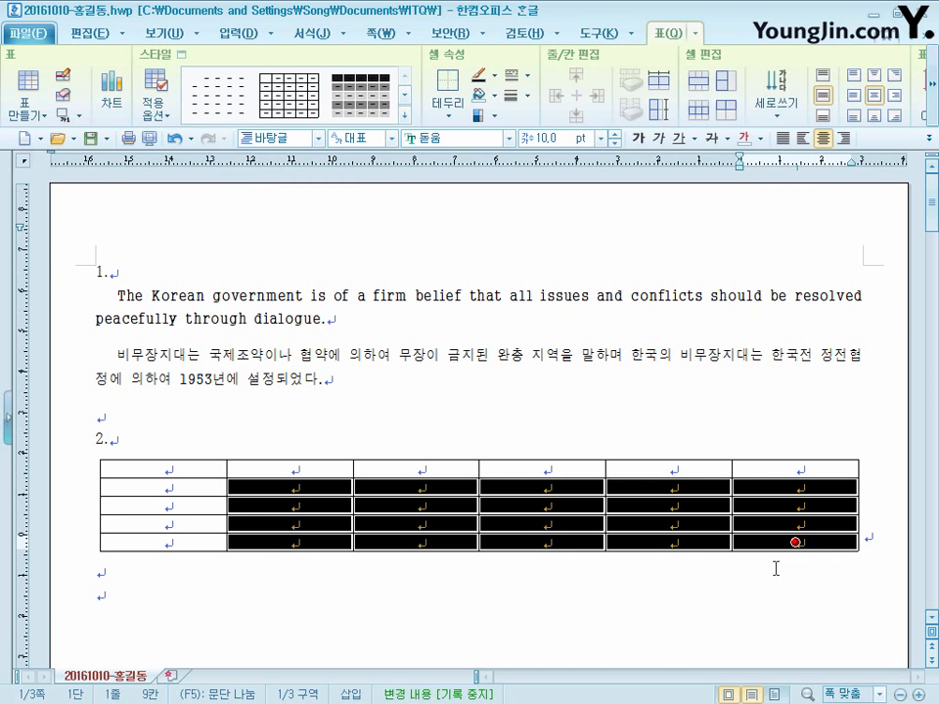
left_click(842, 138)
left_click(172, 473)
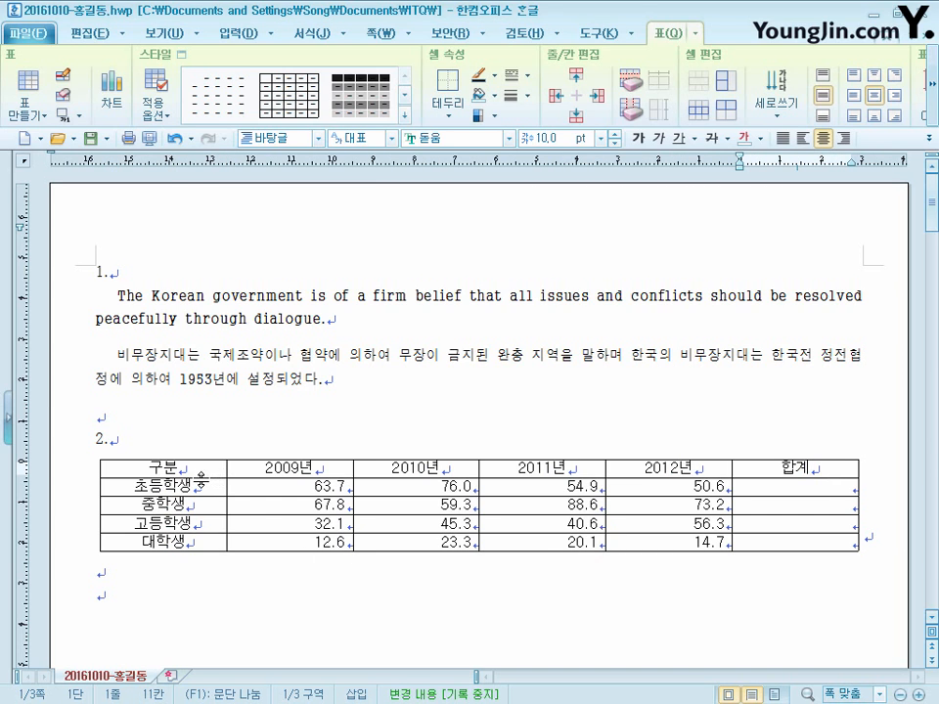
- Fill the cells from 구분 through the 고등학생 row's 2012년 value with a yellow background
left_click(188, 470)
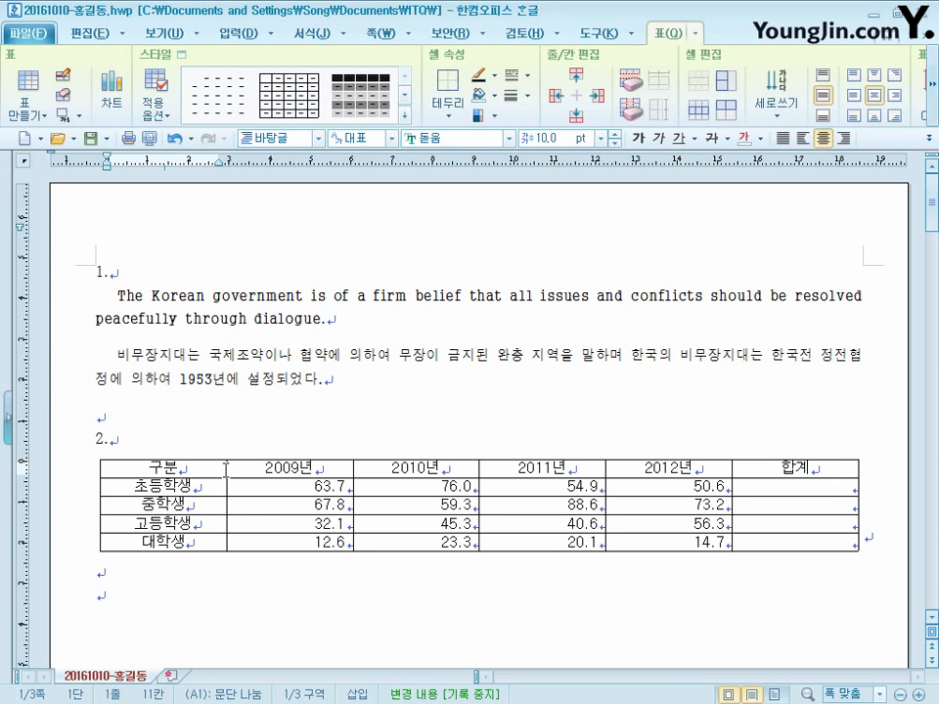
left_click_drag(226, 470, 718, 524)
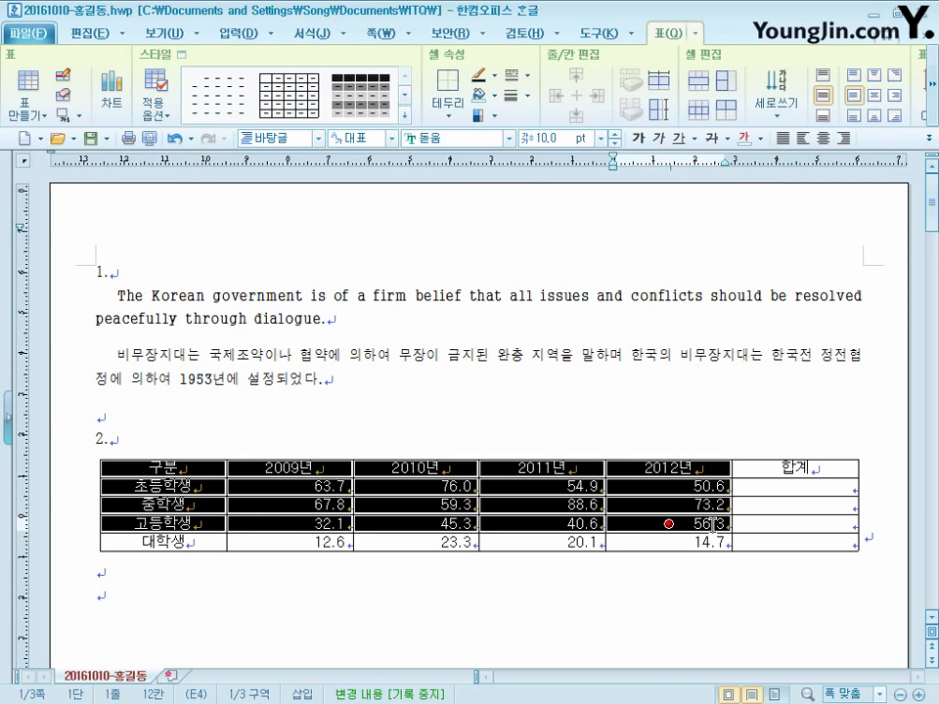
key("c")
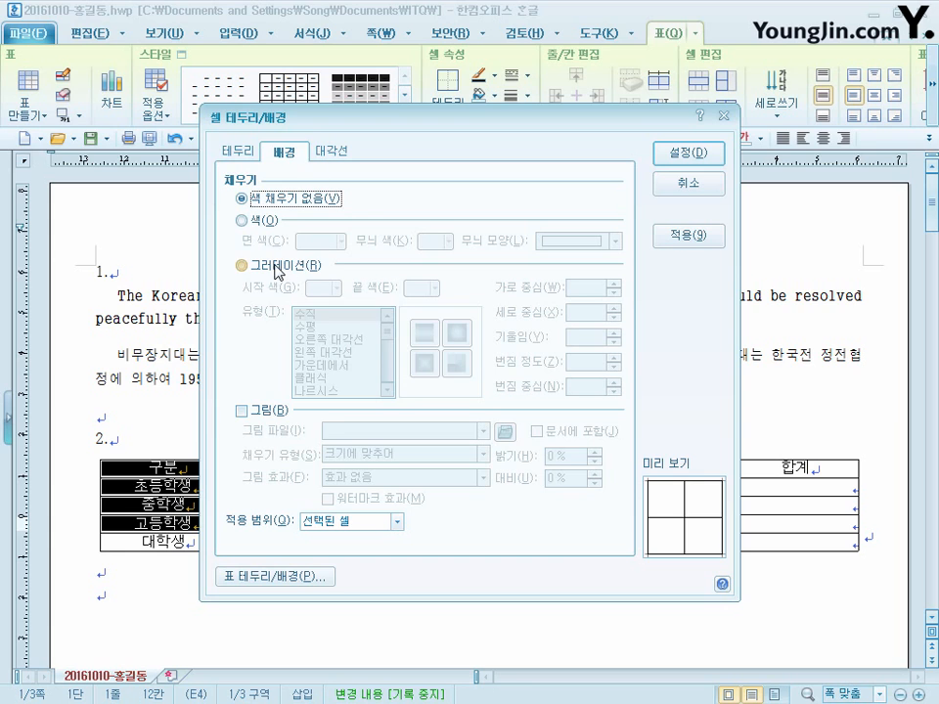
left_click(241, 220)
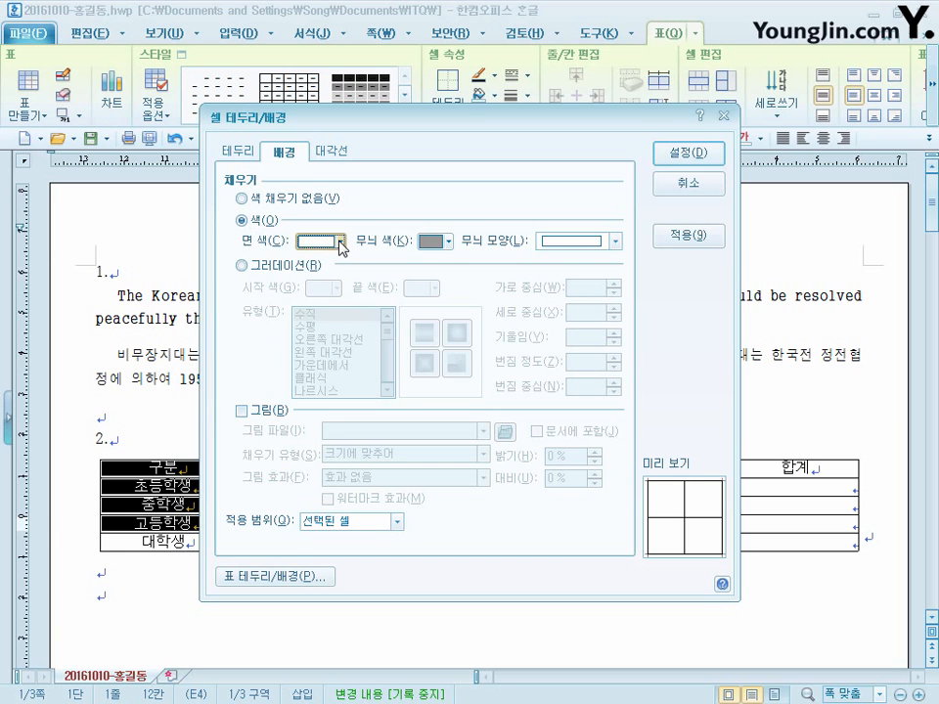
left_click(340, 241)
left_click(348, 292)
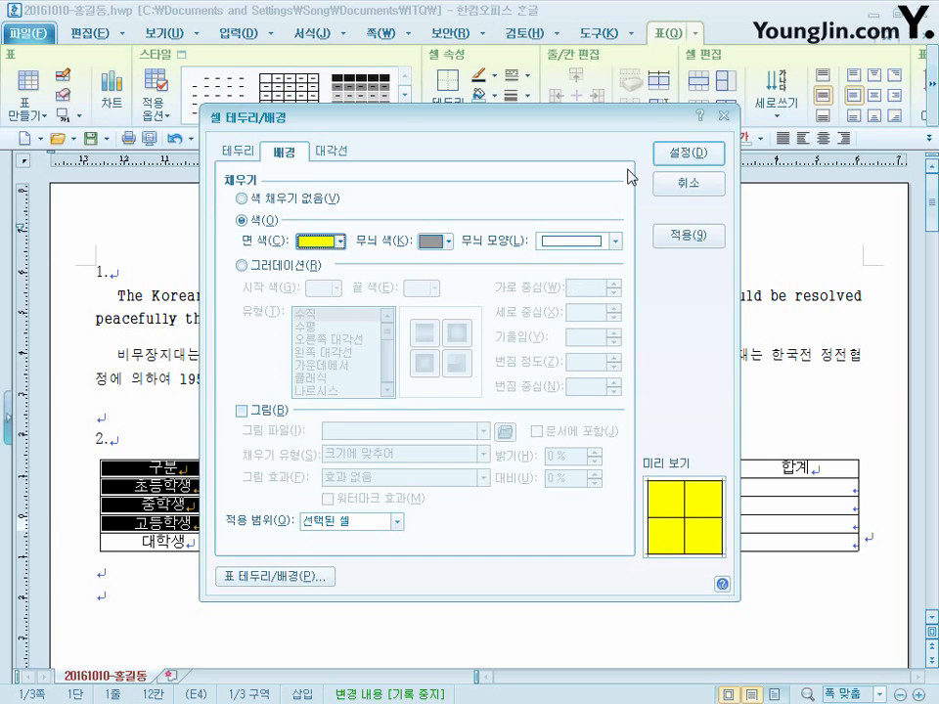
left_click(708, 158)
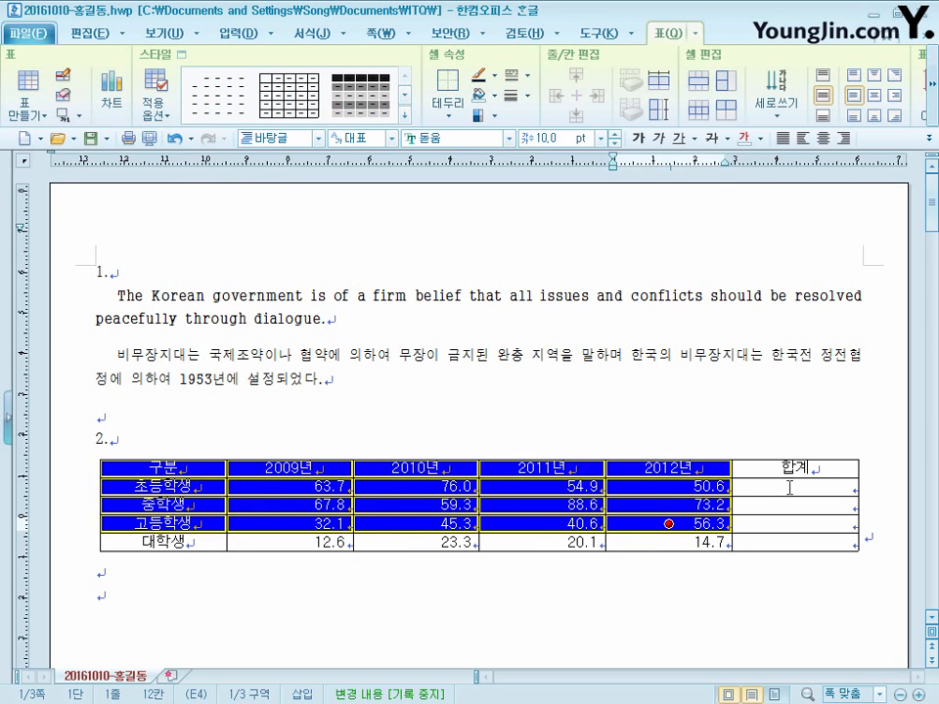
- Calculate the 합계 cells for 초등학생, 중학생 and 고등학생 with a block sum of their 2009년 to 2012년 values
left_click_drag(807, 483, 800, 525)
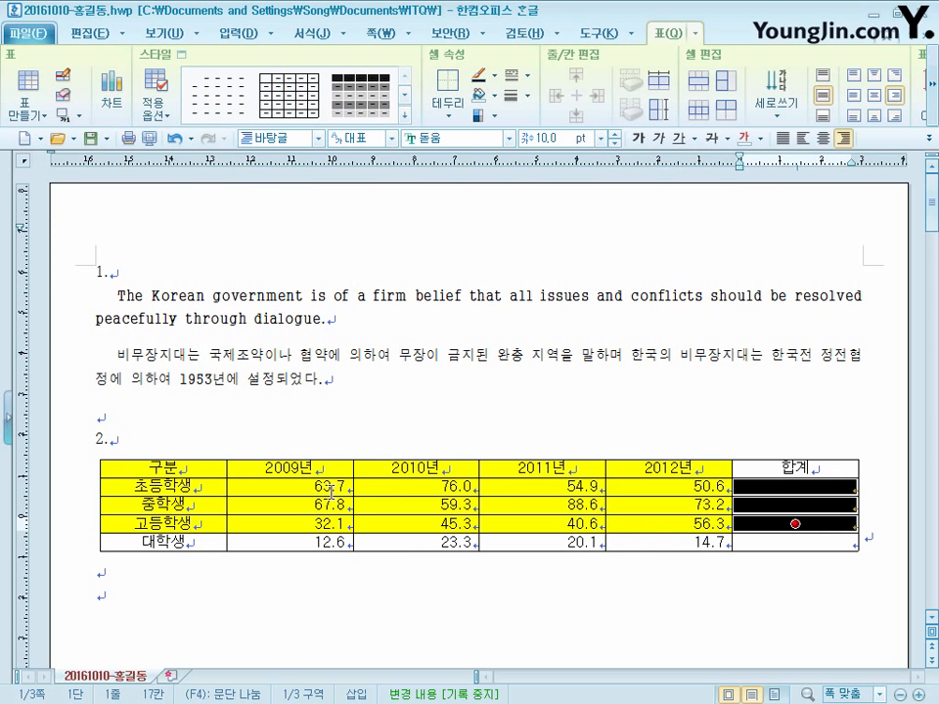
left_click_drag(288, 486, 669, 524)
left_click_drag(749, 527, 794, 525)
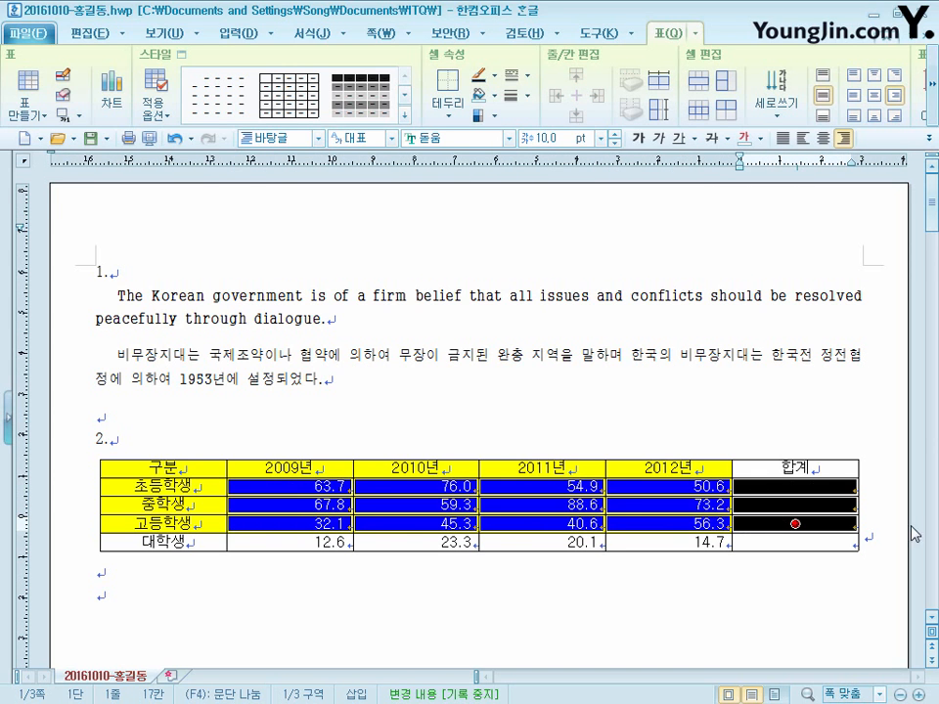
scroll(808, 512, "down", 5)
scroll(775, 252, "up", 2)
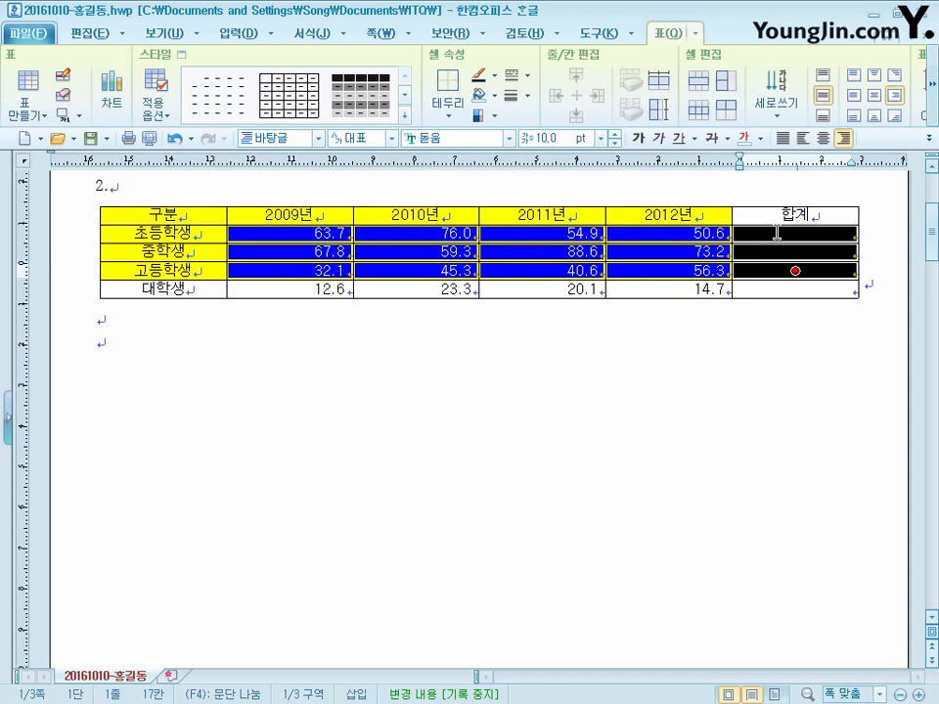
right_click(776, 233)
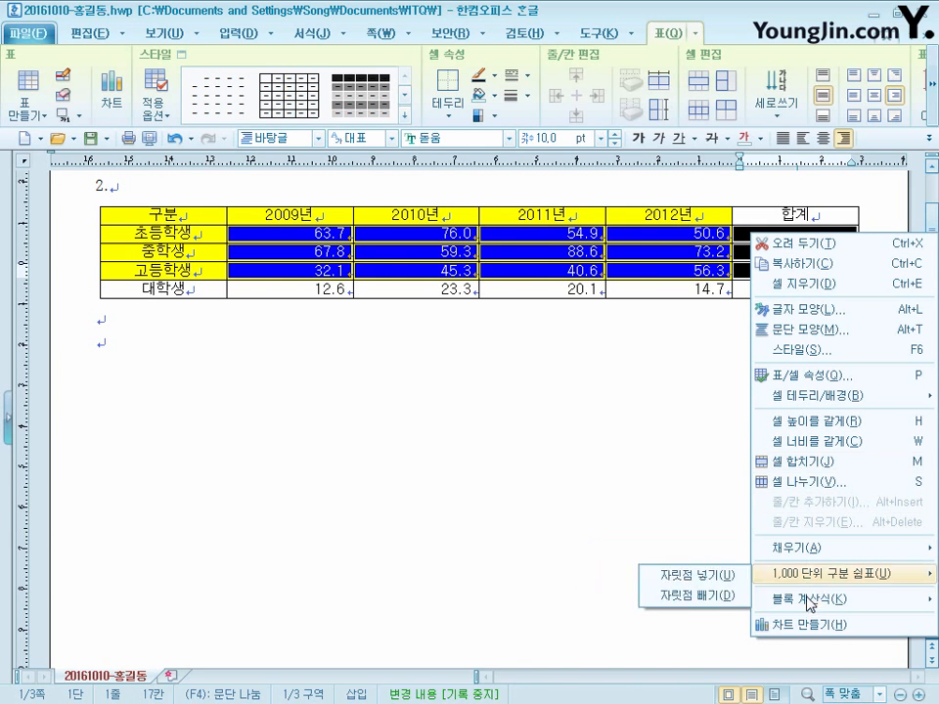
mouse_move(807, 601)
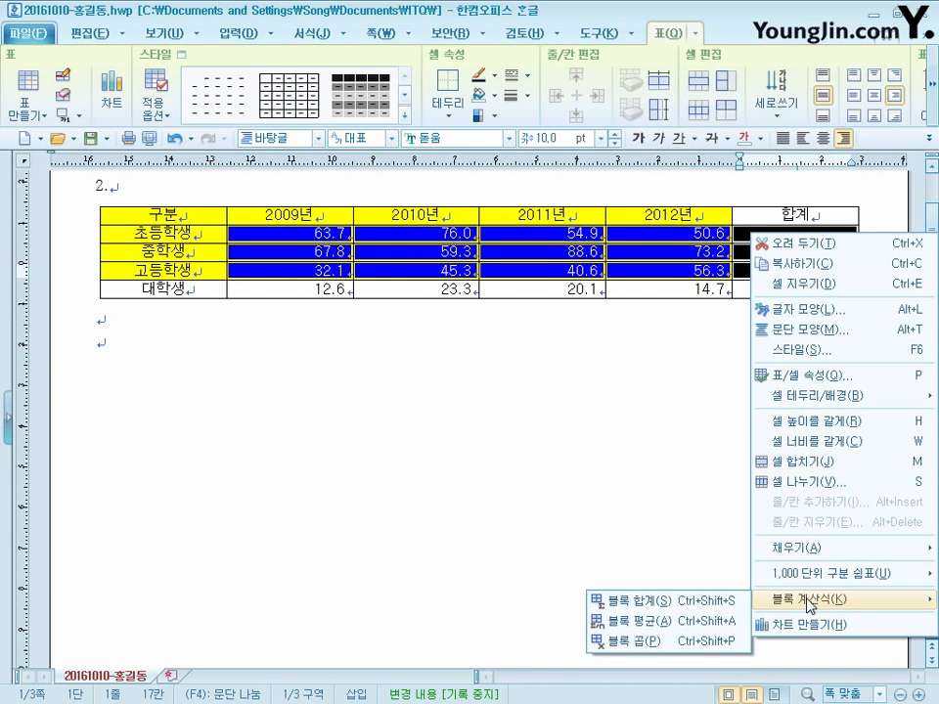
left_click(674, 604)
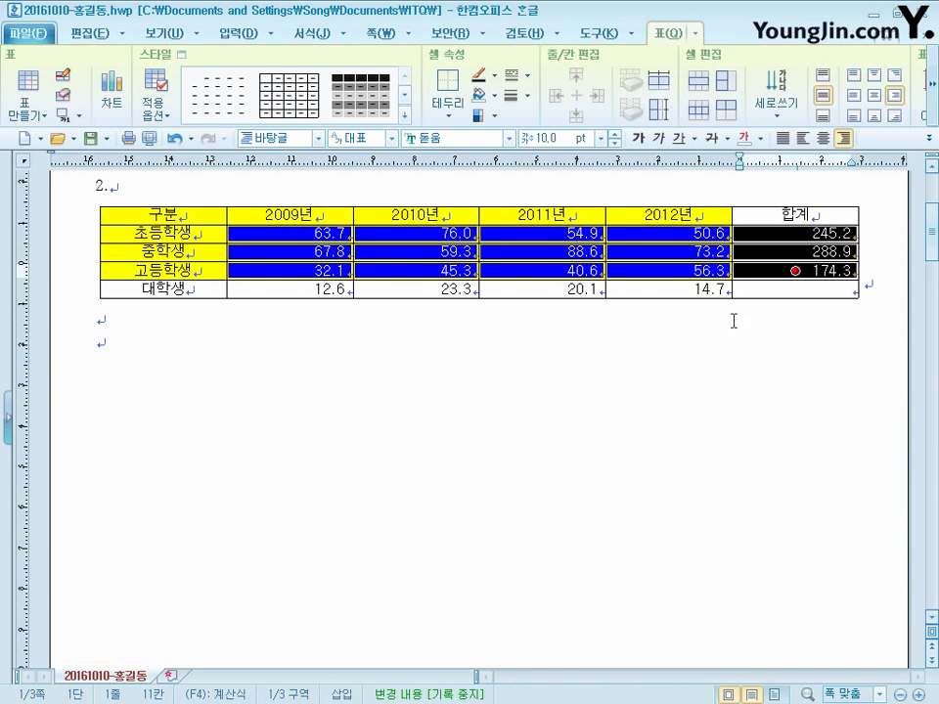
- Add a caption to the table and replace its default text with "통일안보 교육 참여 현황(단위 : %)"
left_click(826, 288)
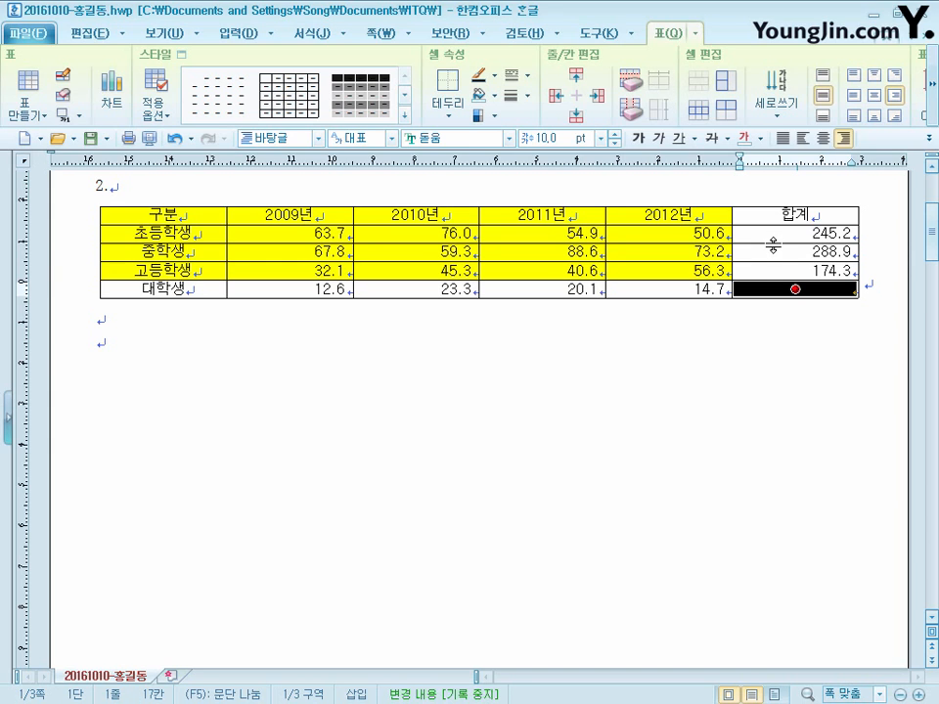
key("ctrl+n")
key("c")
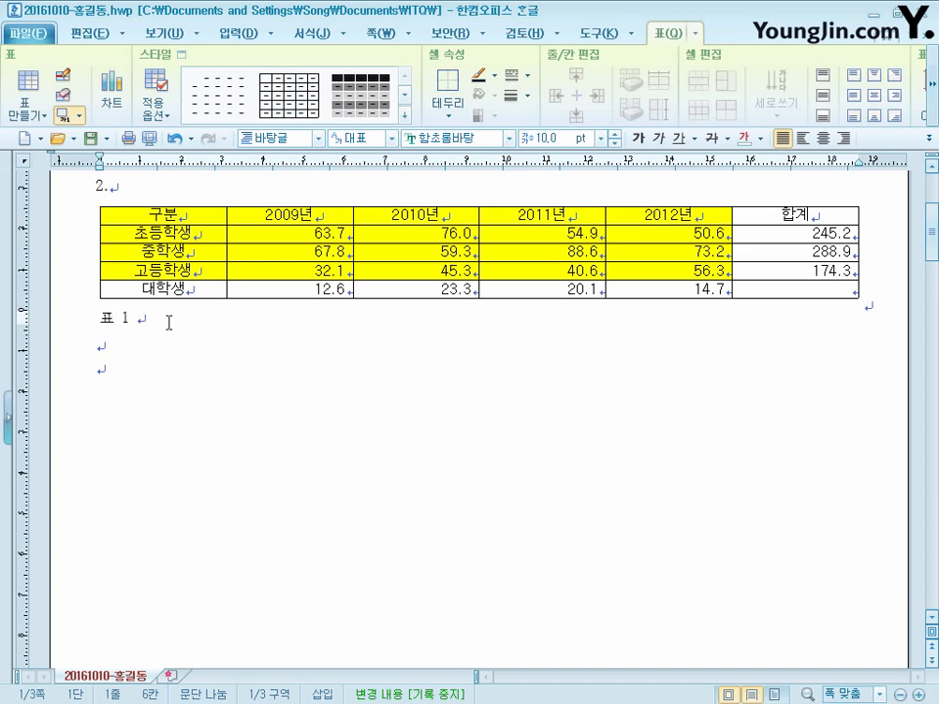
key("shift+Home")
type("통일안보 교육 참여 현황(단위 : %)")
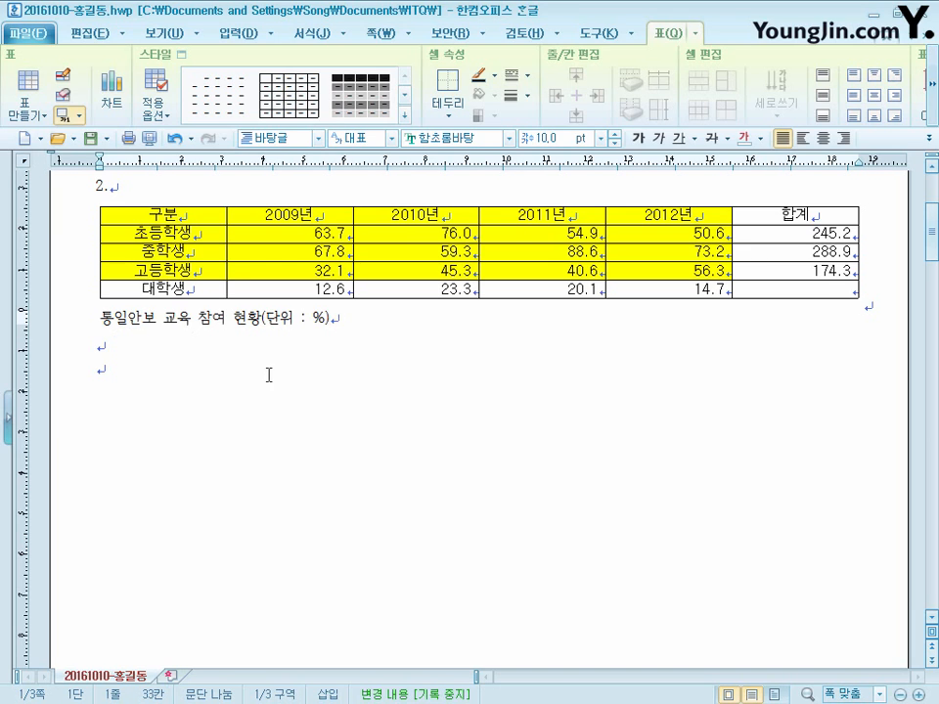
- Right-align the table's caption text and set its font to 돋움
key("shift+Home")
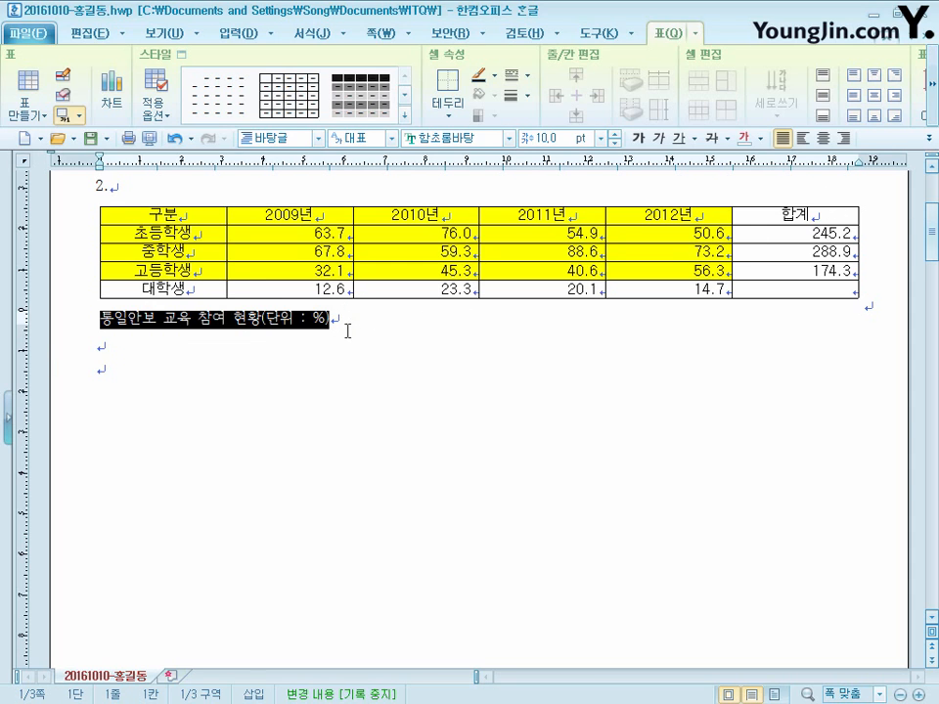
left_click(842, 137)
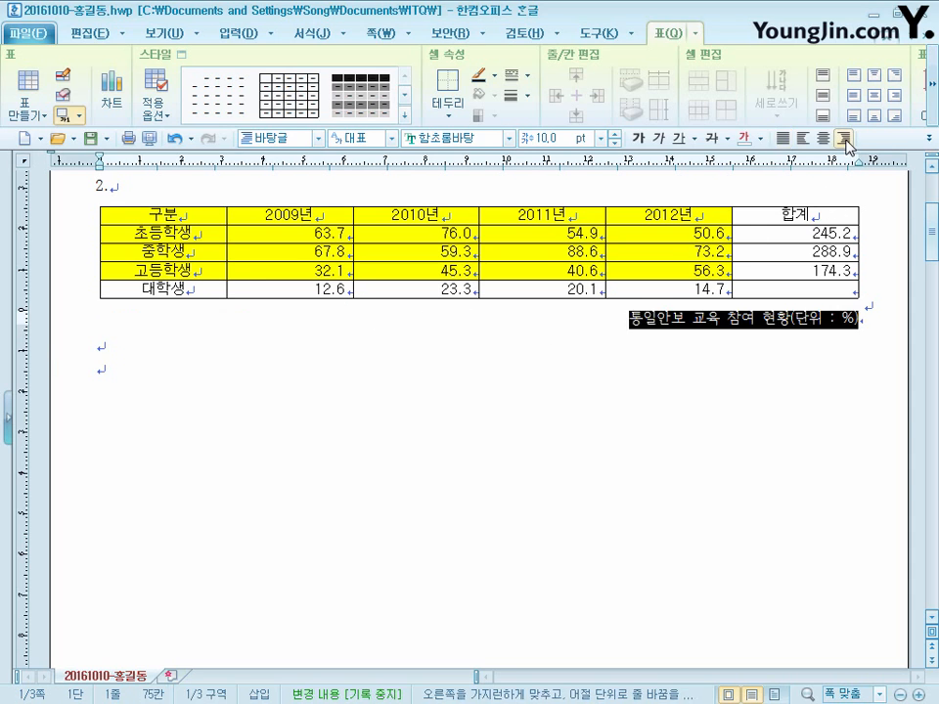
left_click(496, 140)
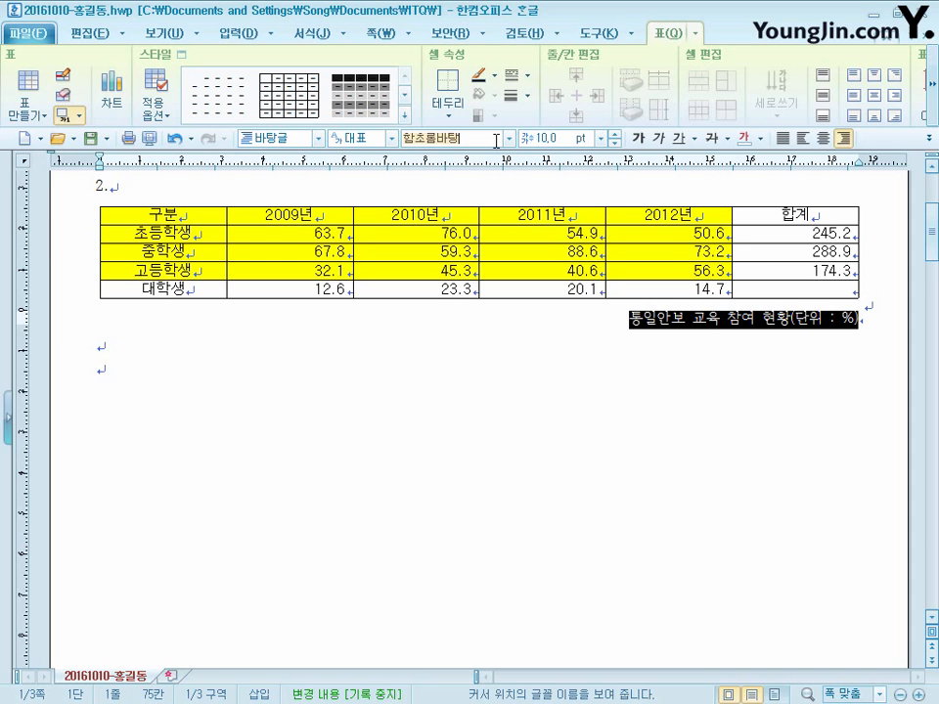
type("돋움")
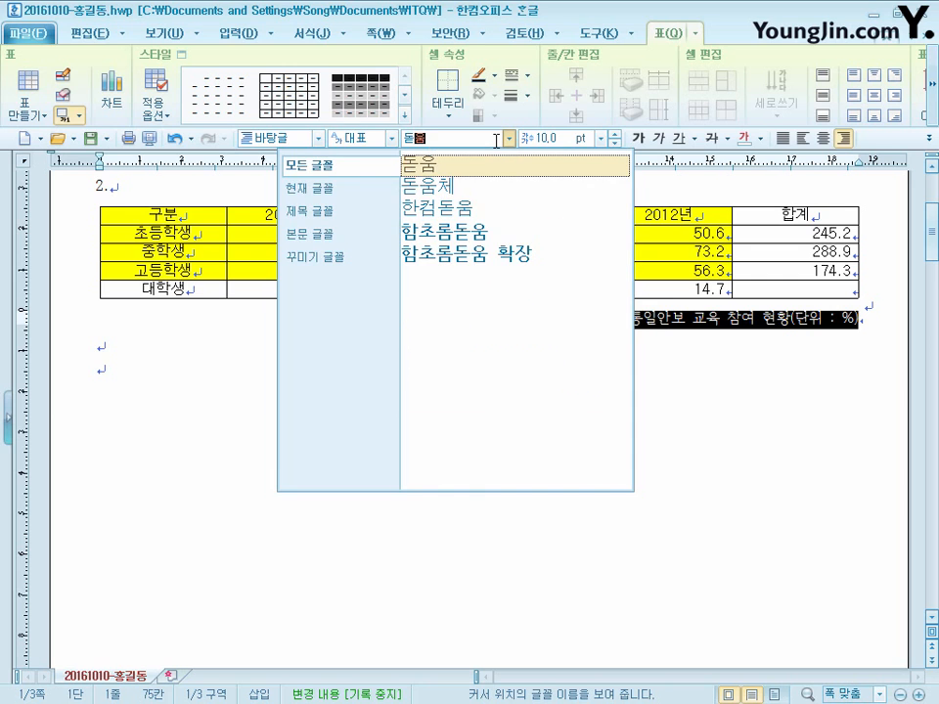
left_click(491, 167)
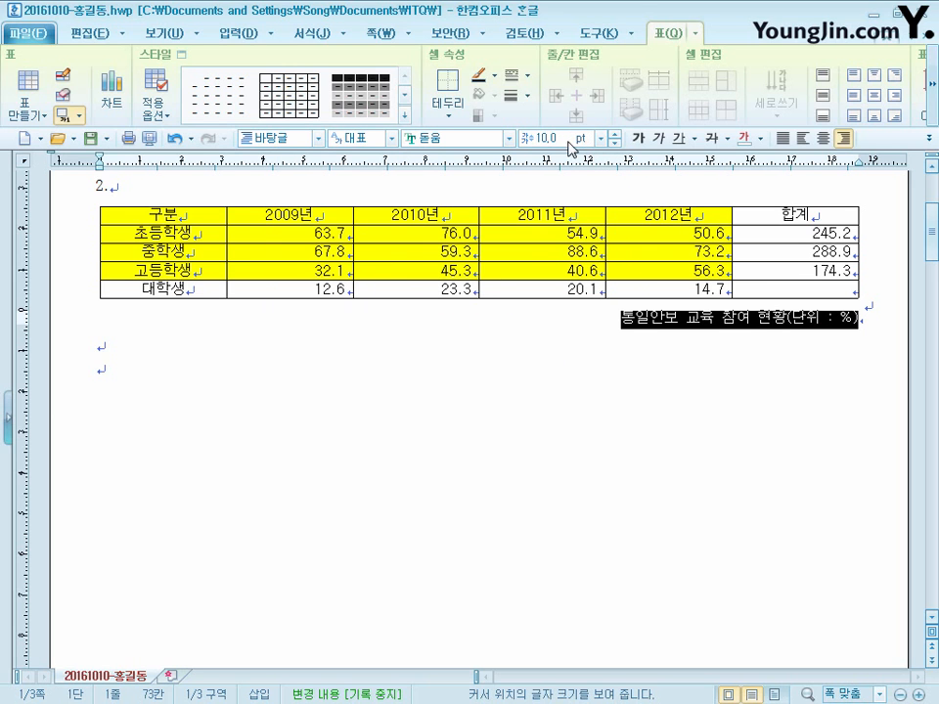
left_click(592, 318)
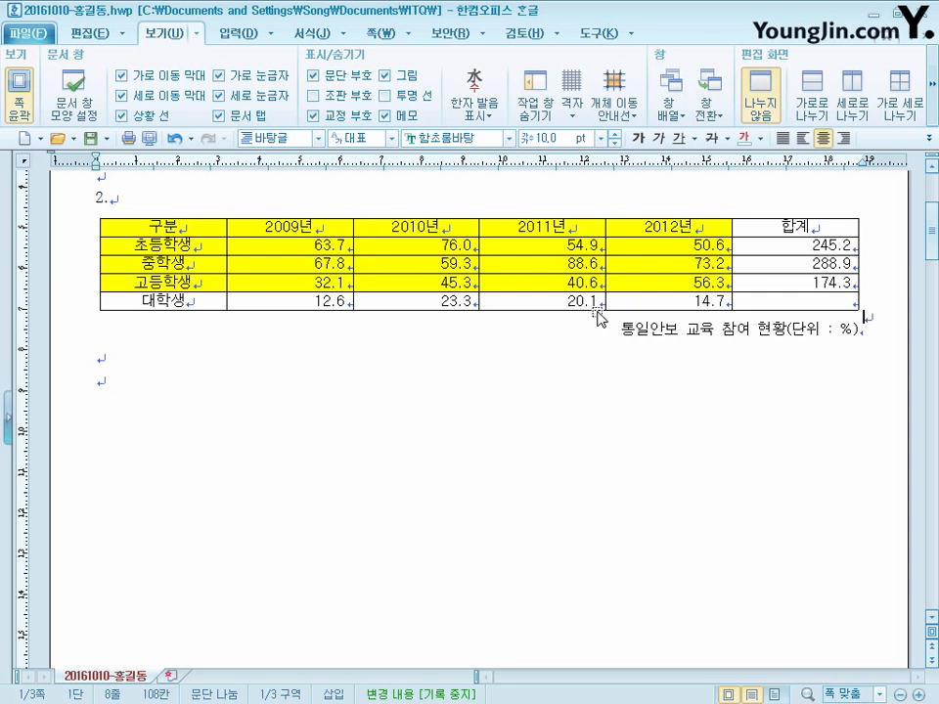
- Change the table's caption position to above the table in the table properties
left_click(597, 311)
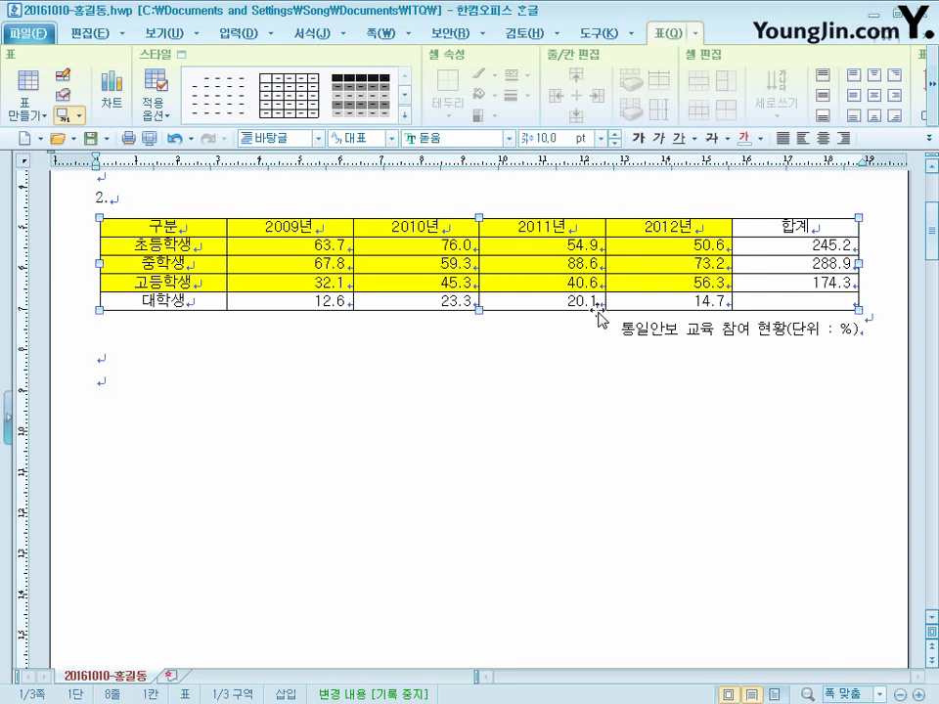
right_click(597, 315)
left_click(691, 331)
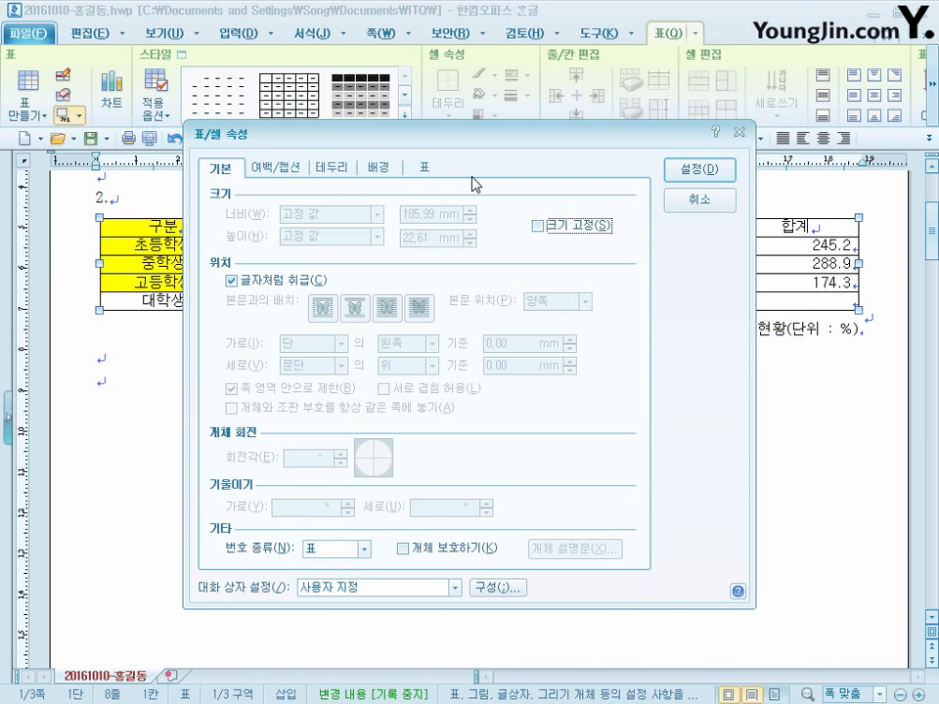
left_click(274, 166)
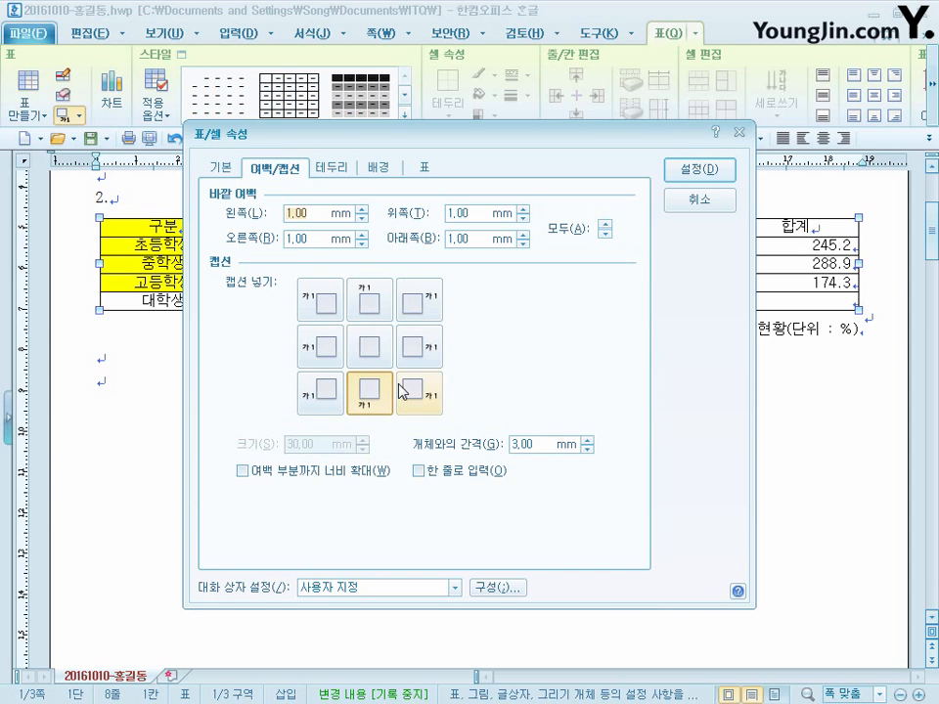
left_click(370, 303)
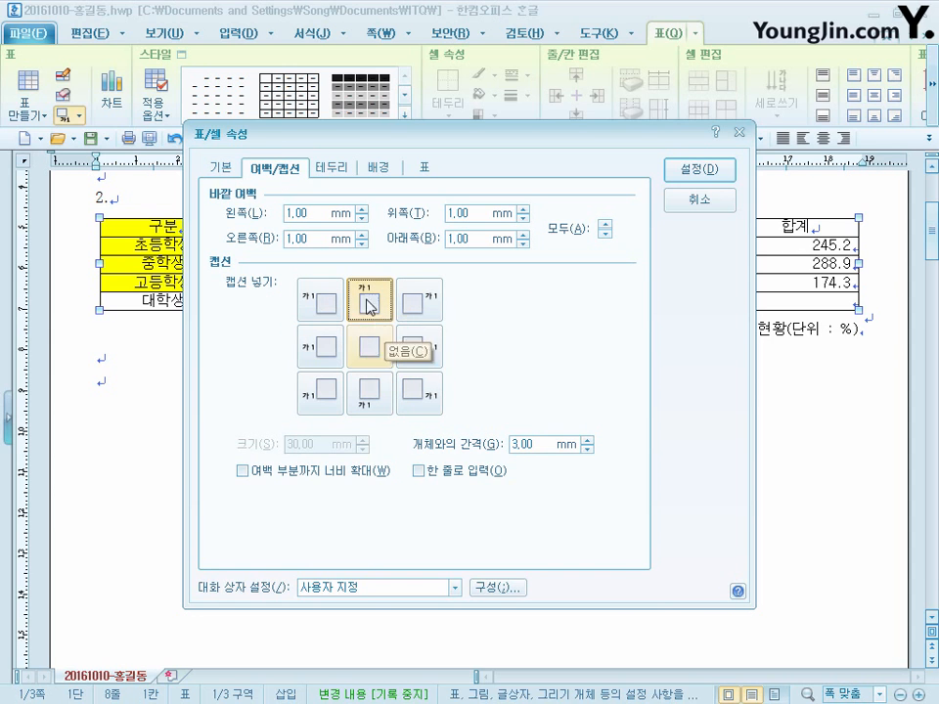
left_click(712, 183)
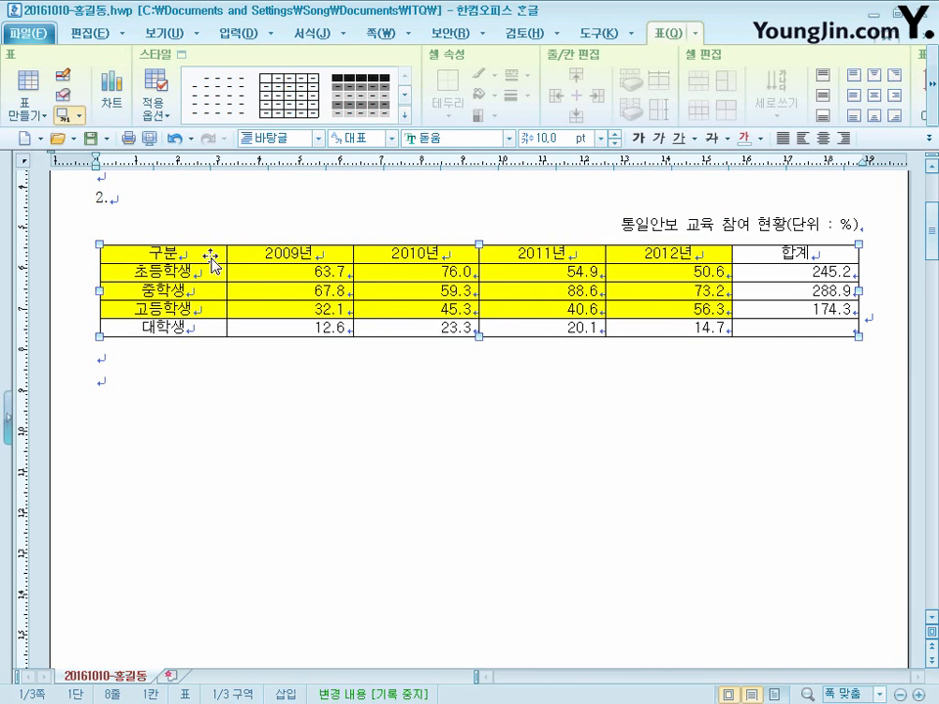
- Apply a 0.5 mm double-line outside border to the table's header row, from 구분 to 합계
left_click(183, 256)
left_click_drag(183, 255, 792, 254)
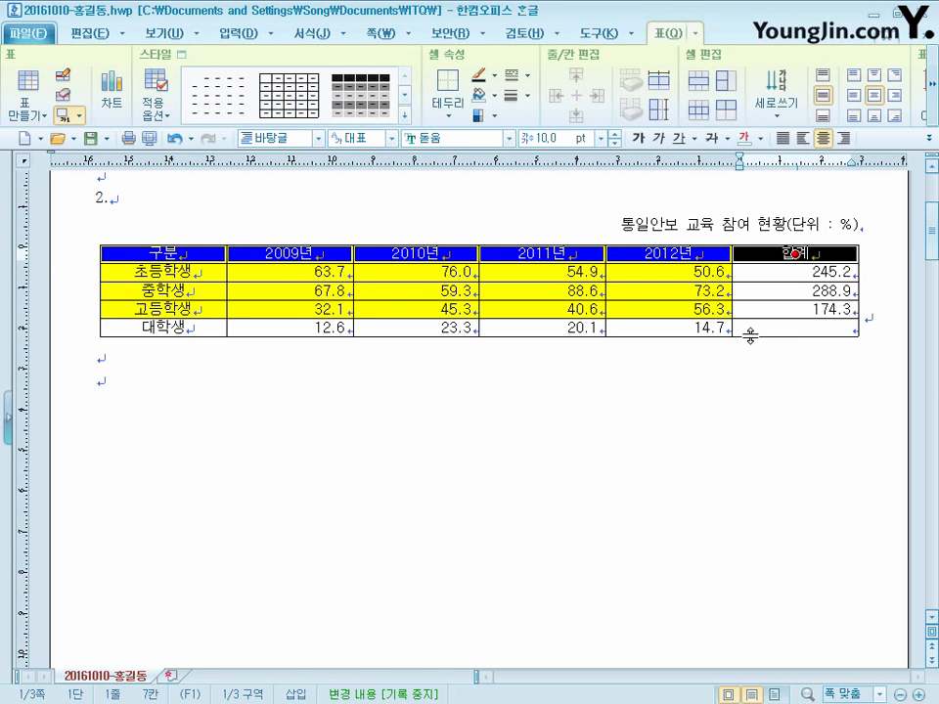
key("c")
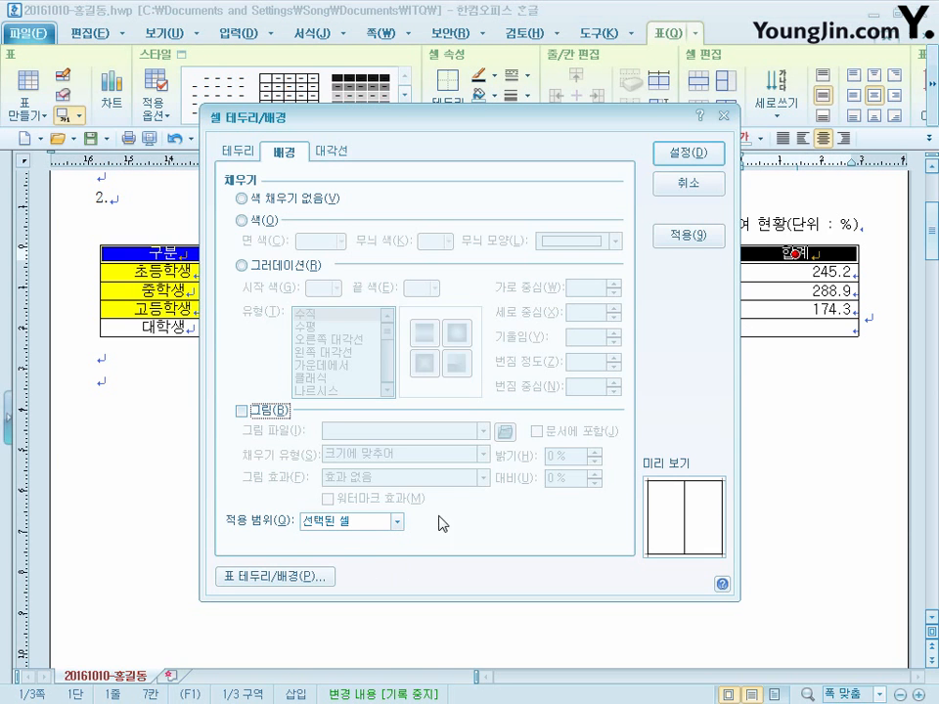
left_click(244, 152)
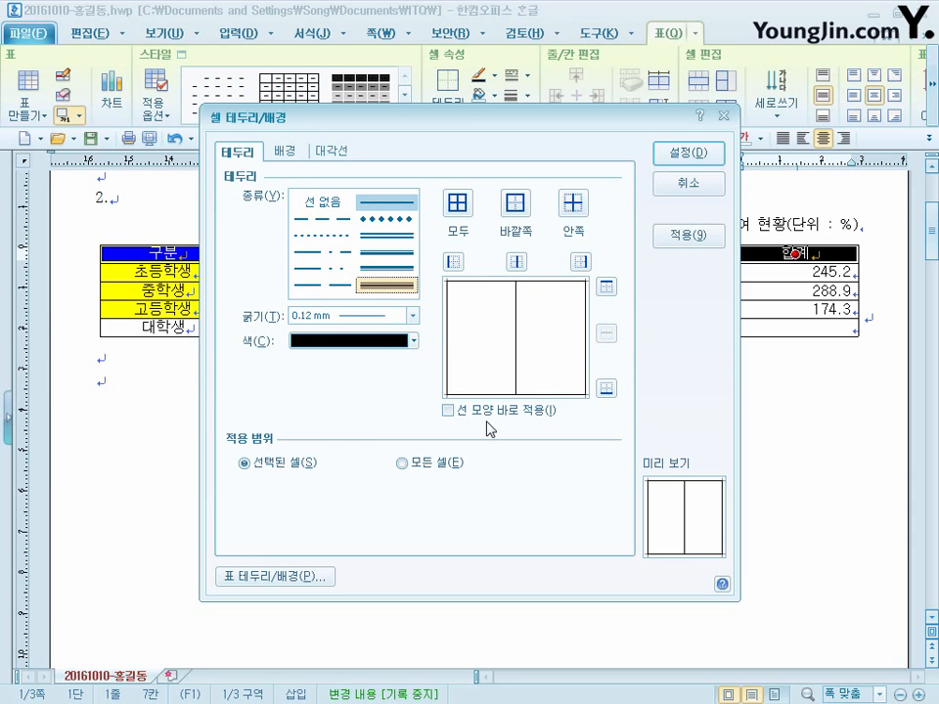
left_click(387, 234)
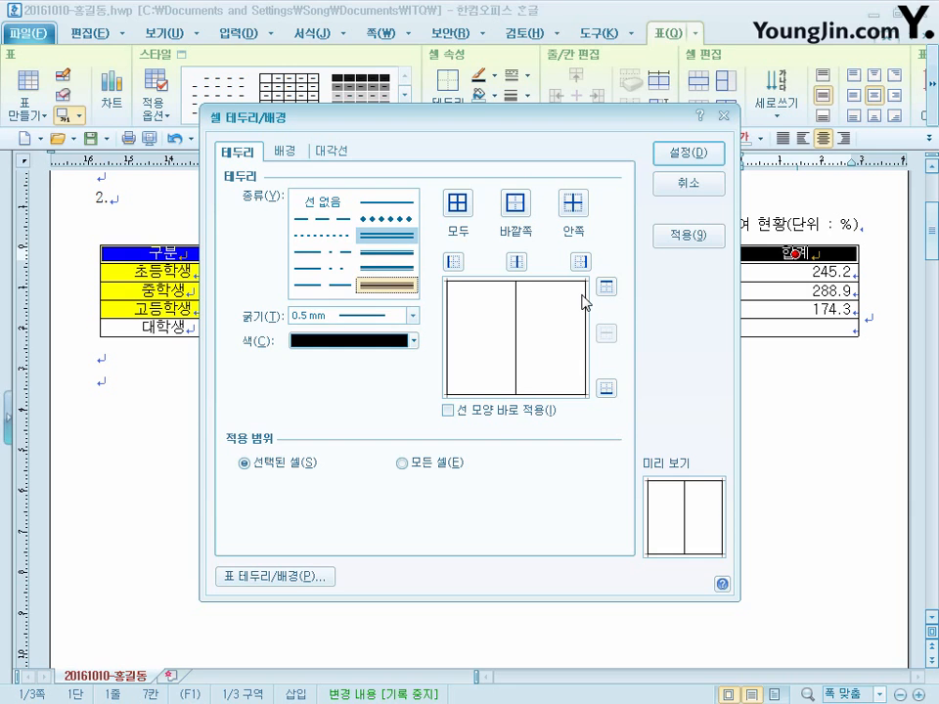
left_click(515, 205)
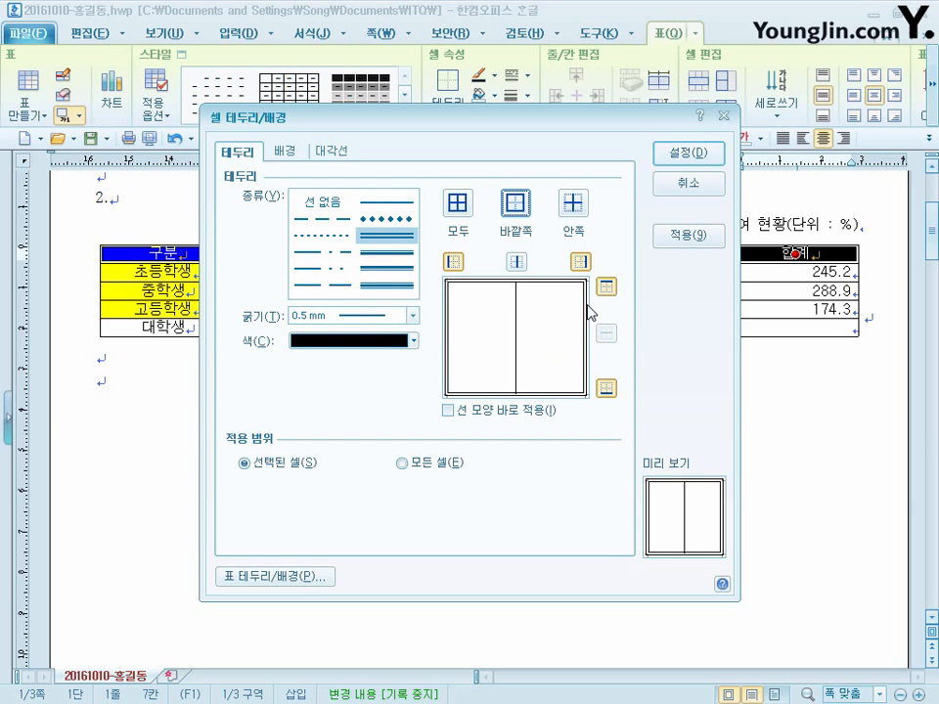
left_click(708, 156)
left_click(240, 379)
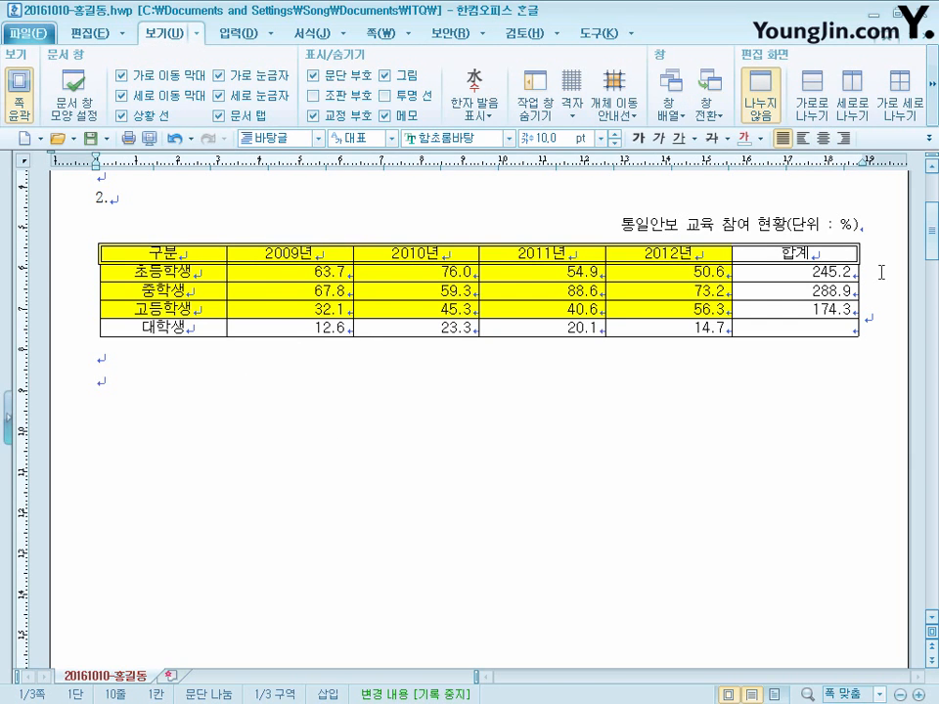
- Apply a 0.5 mm double-line outside border around the whole table
left_click(177, 284)
left_click_drag(177, 299, 732, 346)
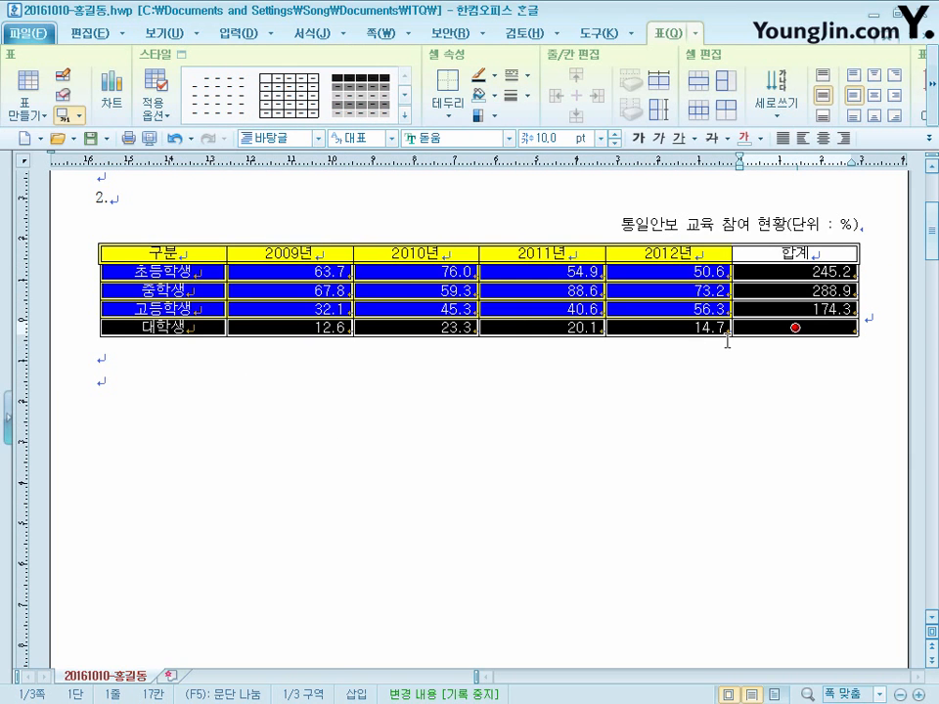
left_click_drag(162, 254, 899, 351)
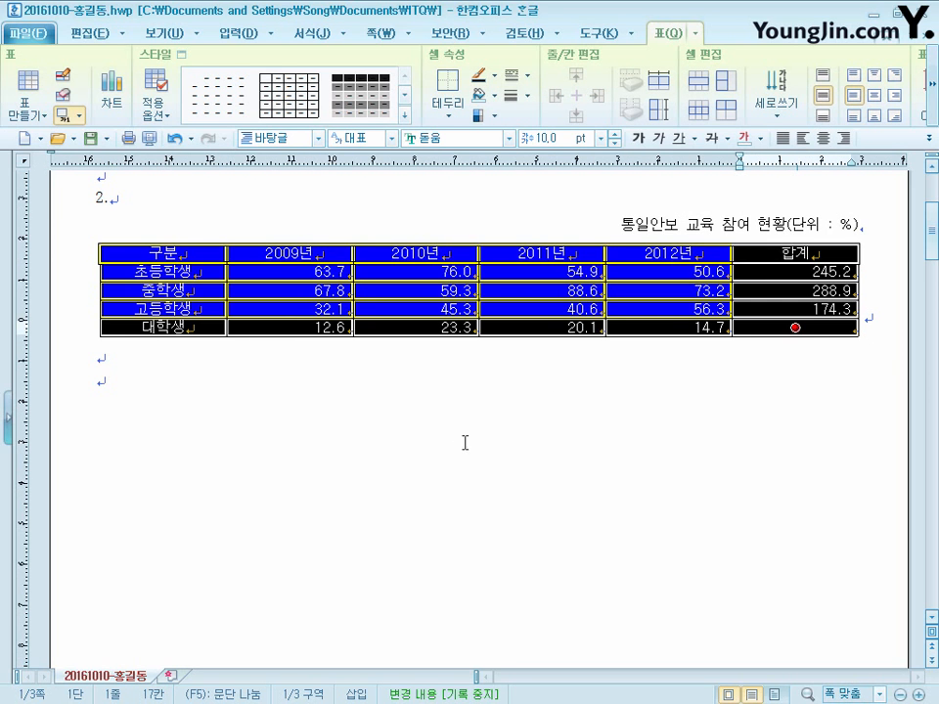
key("l")
left_click(396, 236)
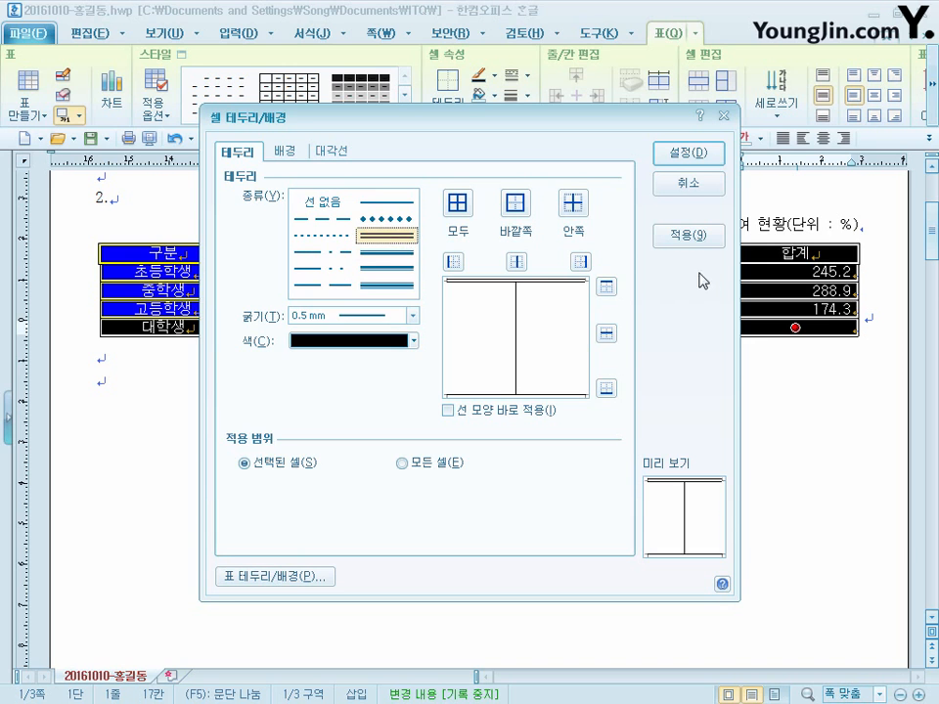
left_click(515, 206)
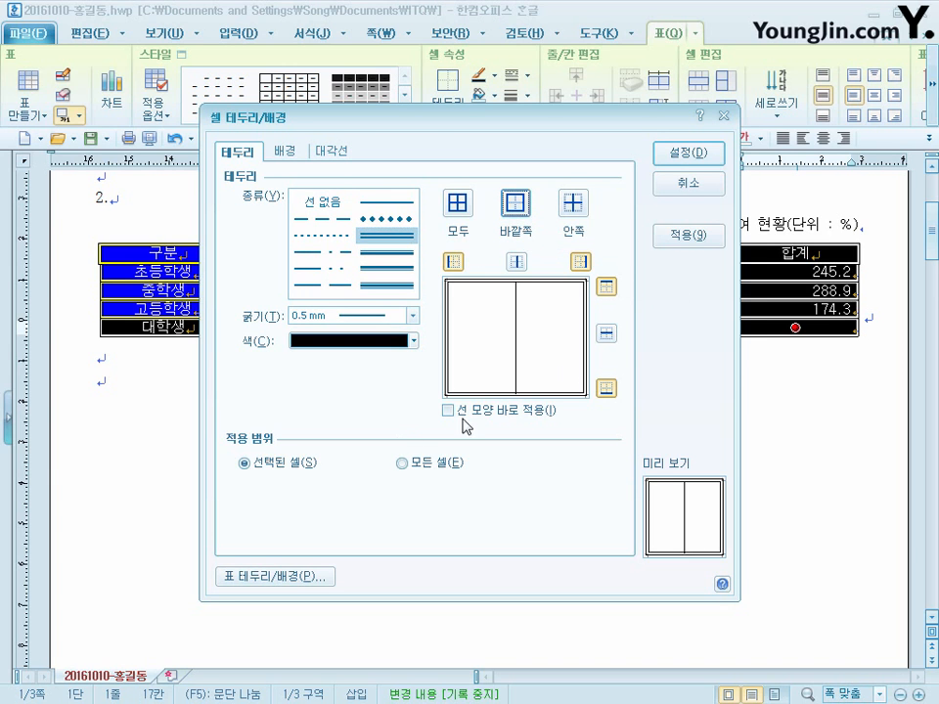
left_click(718, 154)
left_click(332, 388)
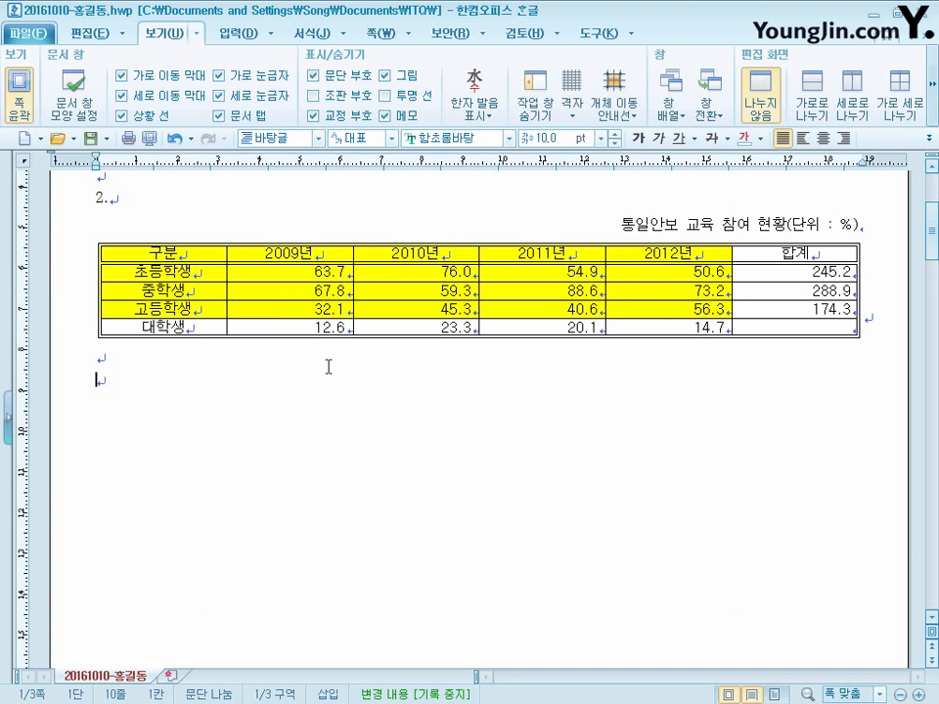
- Give the 구분 column, from the header down to 대학생, a 0.5 mm double line on its right edge
left_click_drag(161, 252, 200, 335)
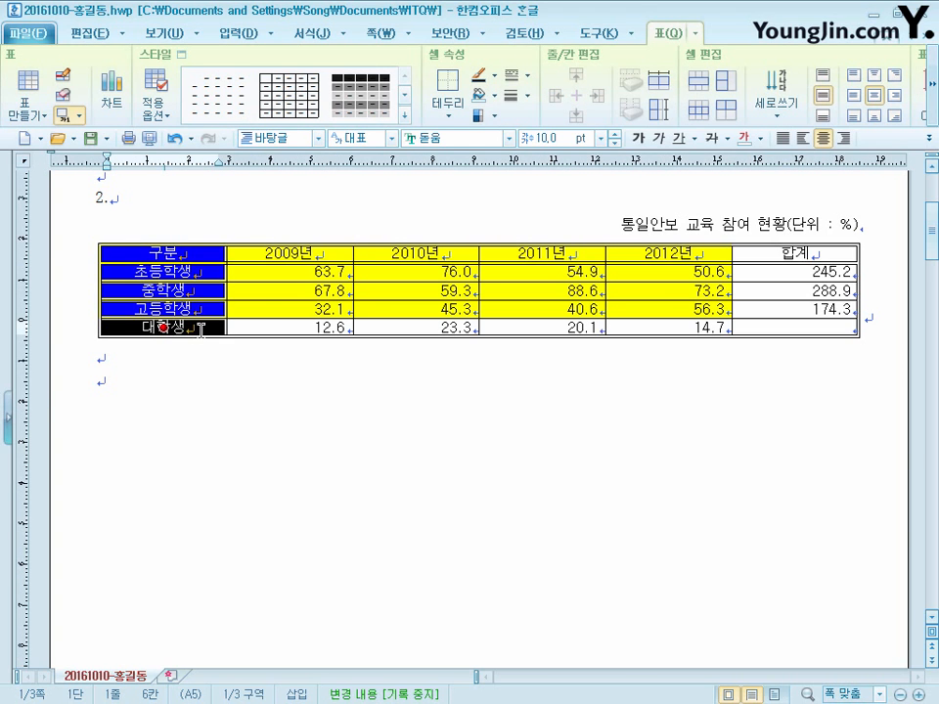
key("l")
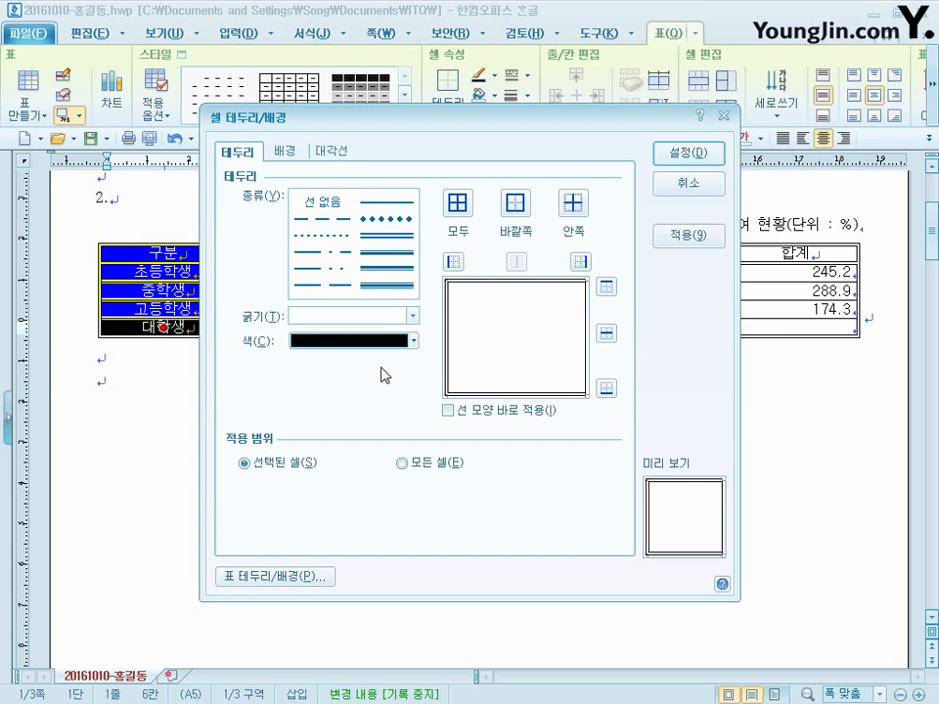
left_click(411, 235)
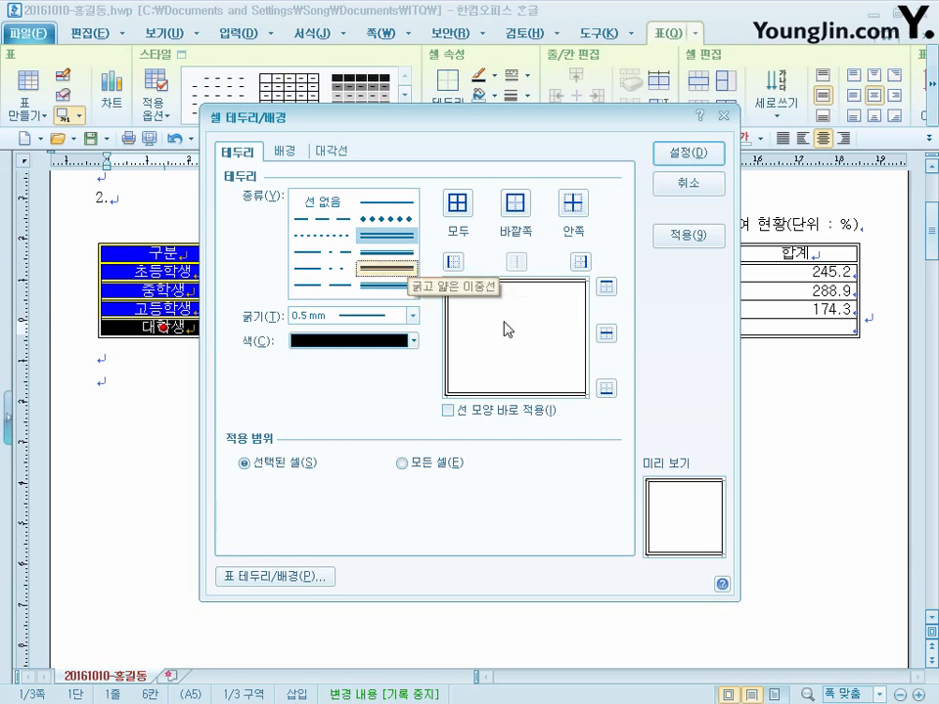
left_click(580, 261)
left_click(702, 156)
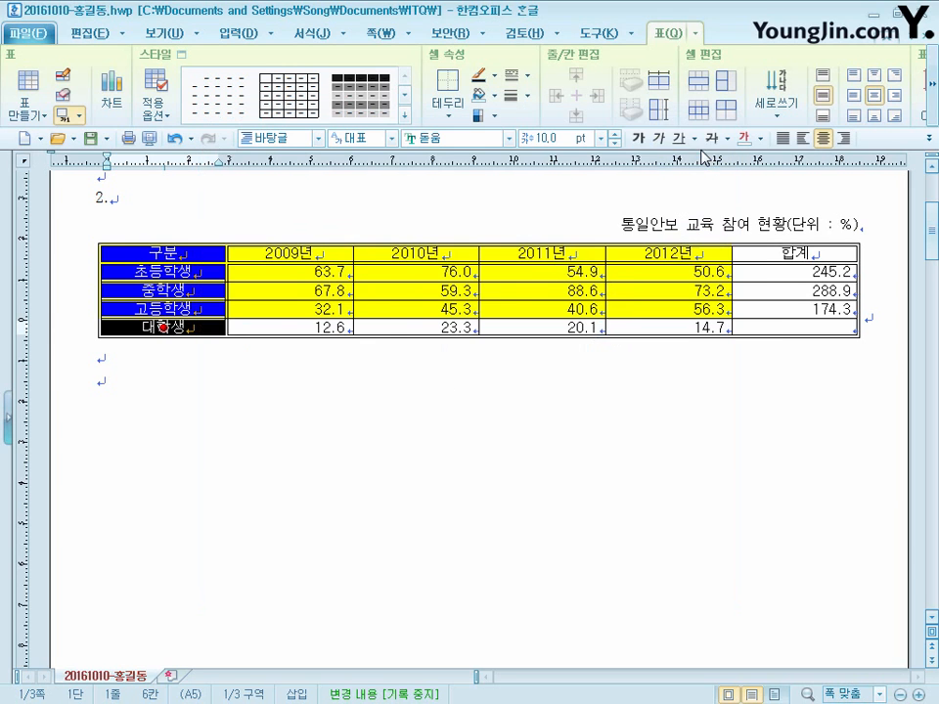
left_click(654, 382)
- Cross out the empty 합계 cell of the 대학생 row with both diagonal lines in a 0.1 mm solid line
left_click_drag(820, 327, 787, 327)
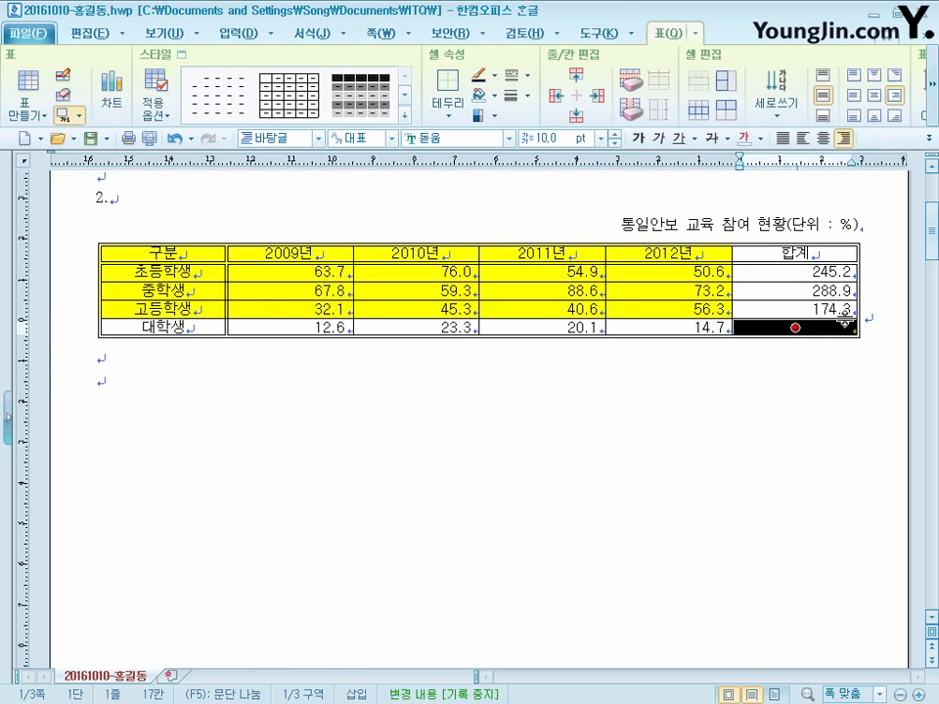
key("l")
left_click(326, 200)
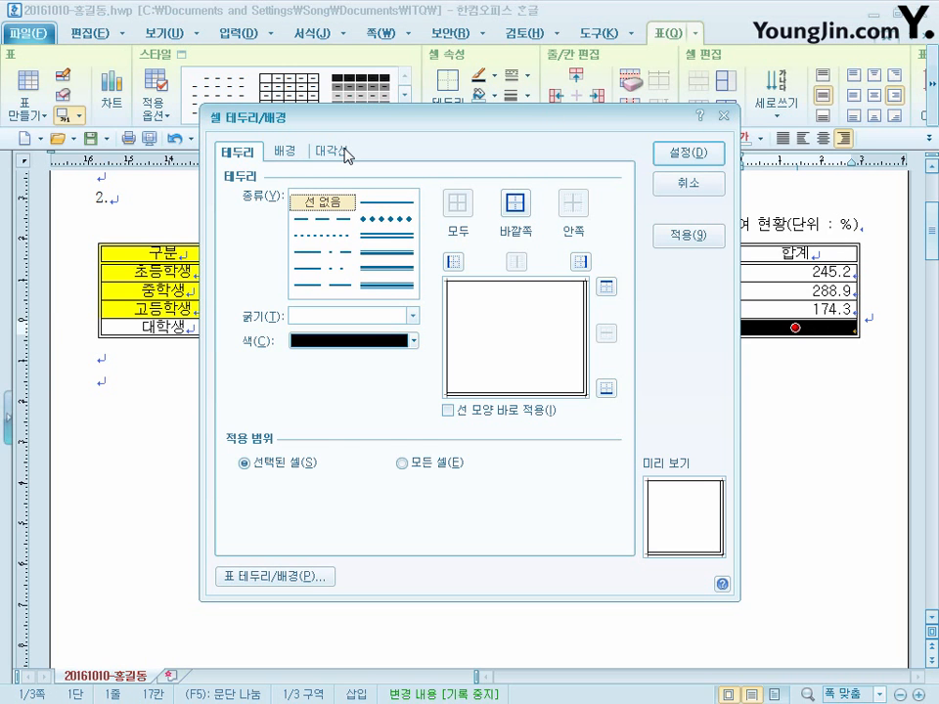
left_click(346, 155)
left_click(399, 208)
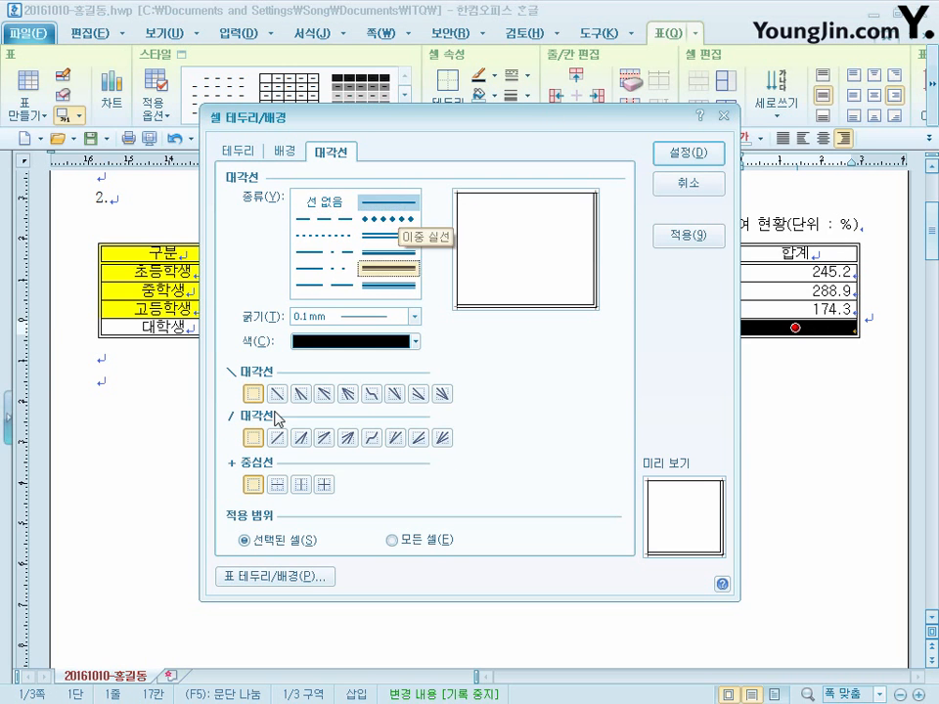
left_click(277, 394)
left_click(277, 438)
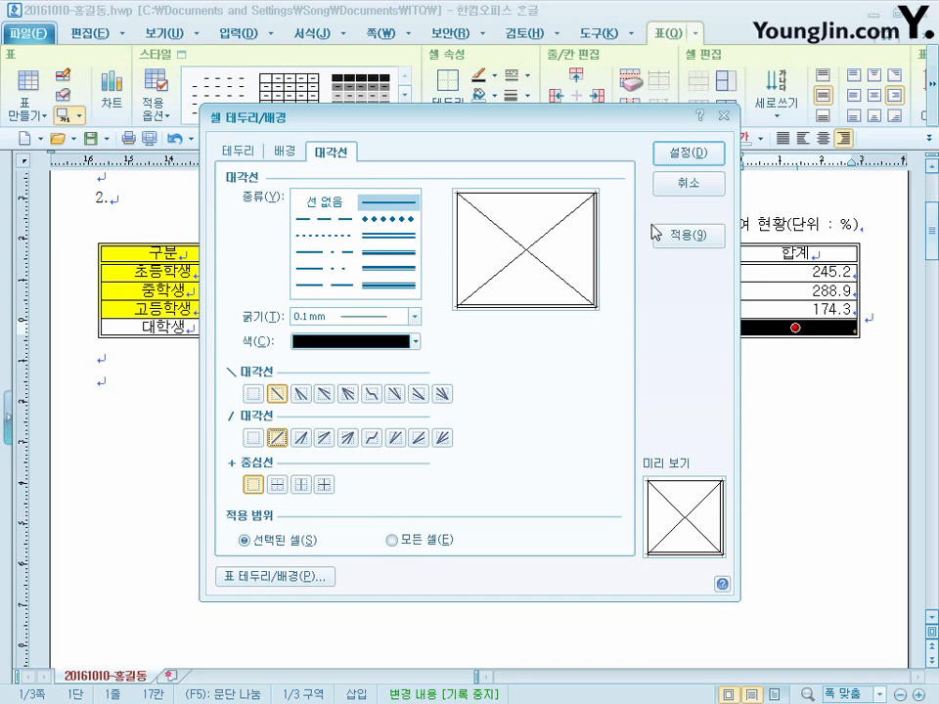
left_click(708, 159)
left_click(487, 367)
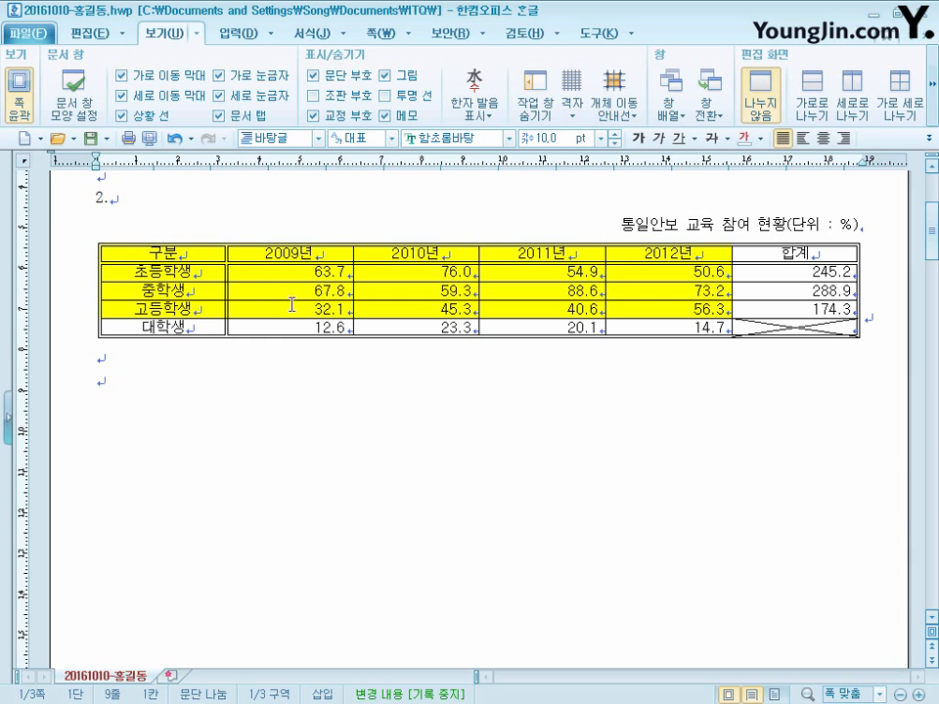
- Create a chart from the yellow table cells, 구분 through 2012년 for 초등학생, 중학생 and 고등학생
left_click_drag(186, 250, 701, 311)
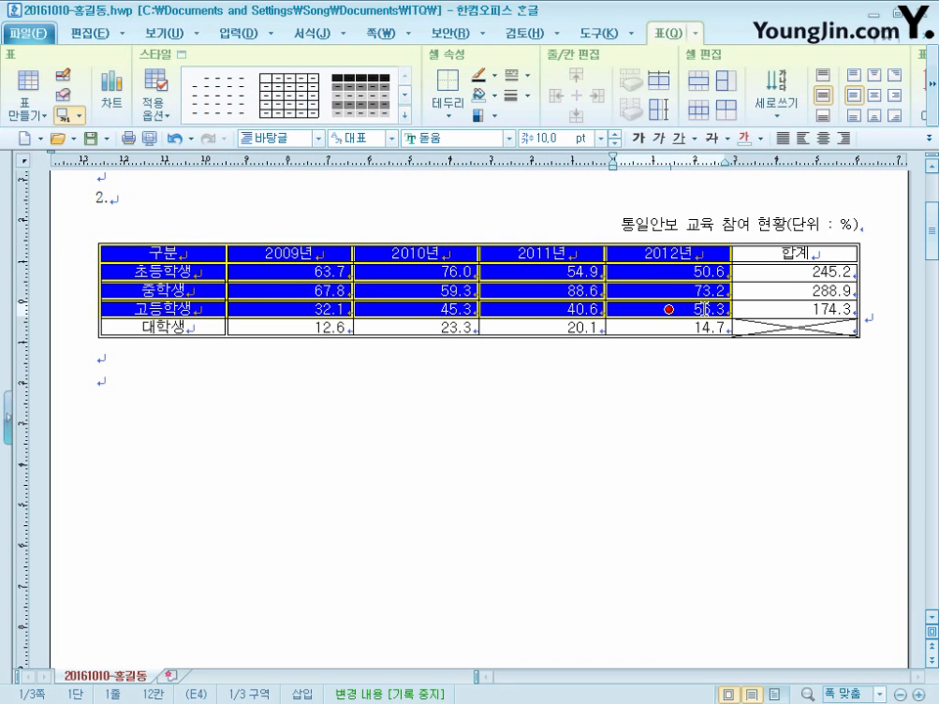
right_click(706, 252)
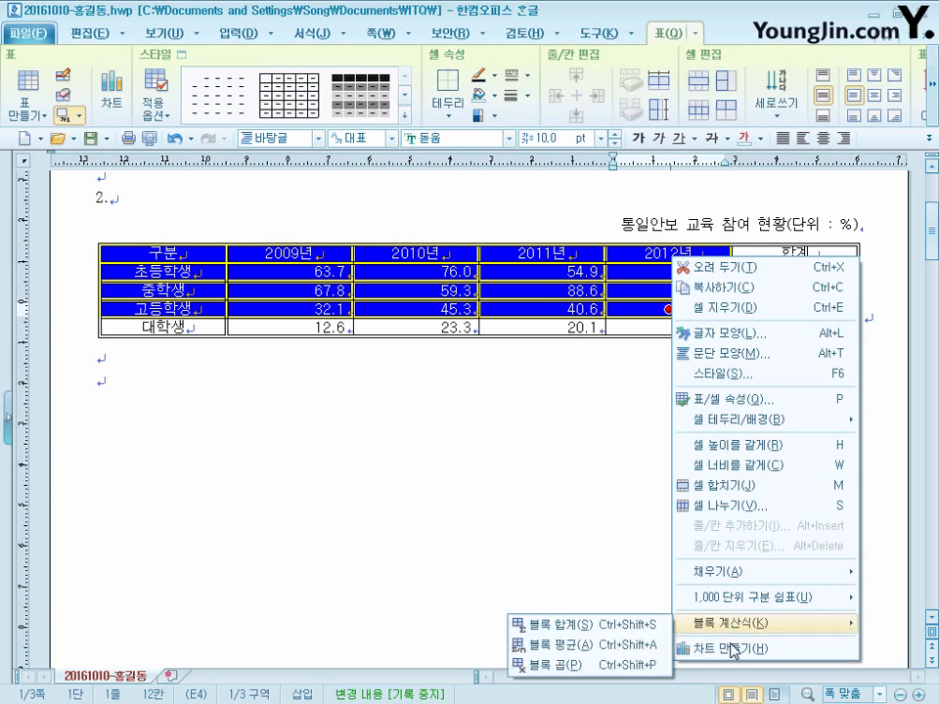
left_click(718, 649)
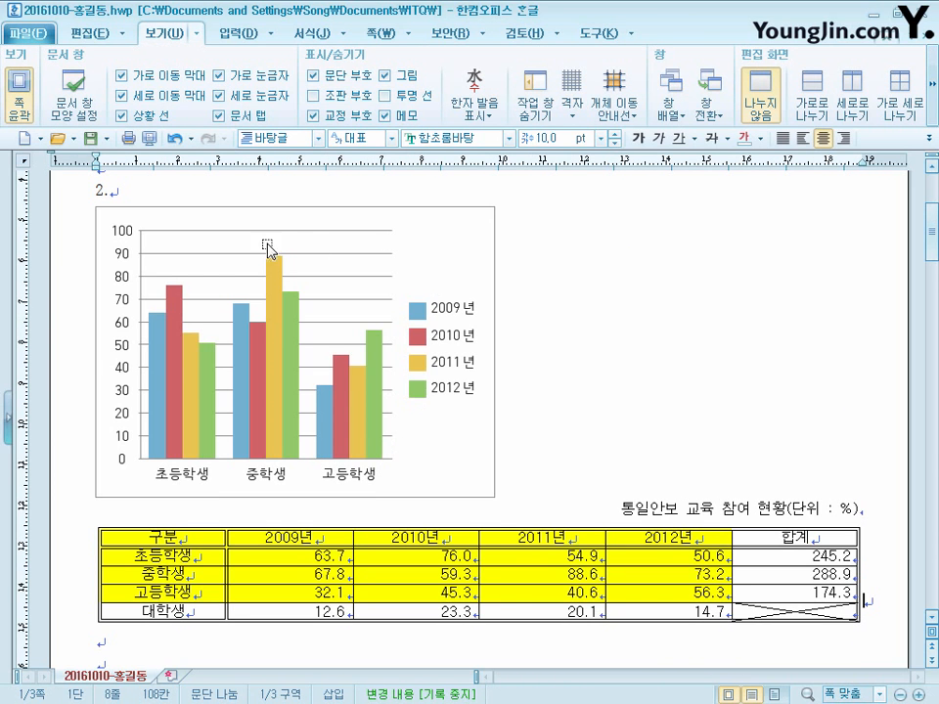
- Set the chart to be treated as a character (글자처럼 취급) in its object properties
left_click(432, 231)
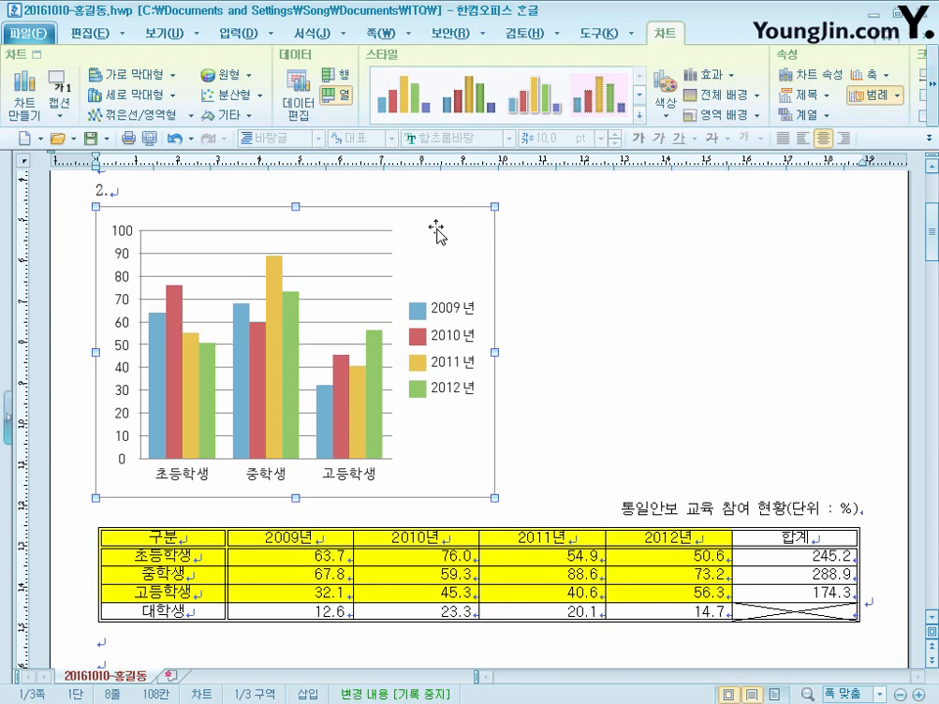
right_click(486, 220)
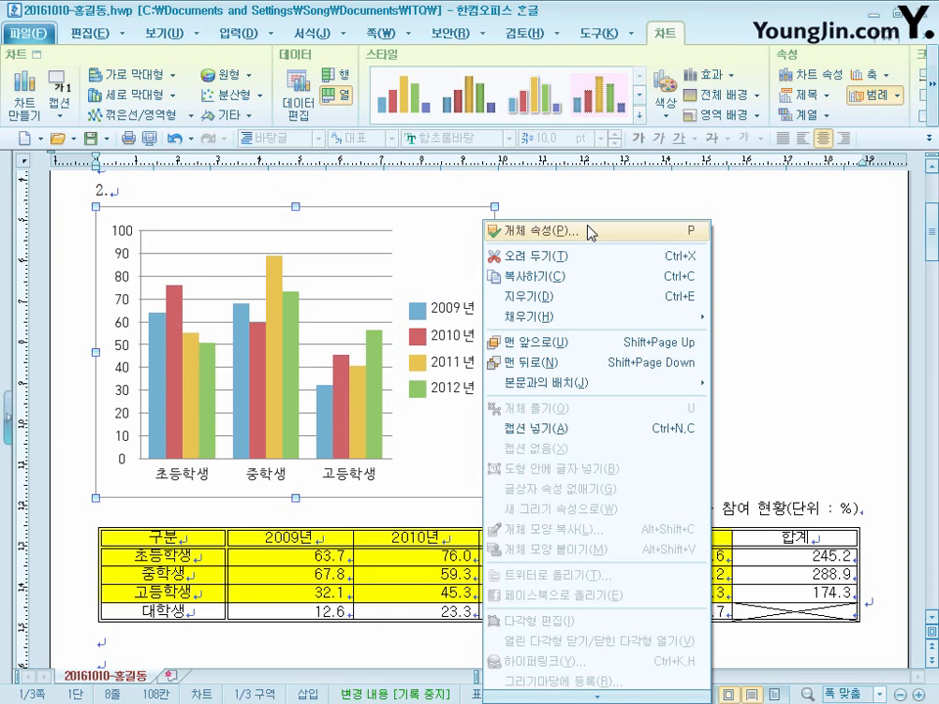
left_click(591, 233)
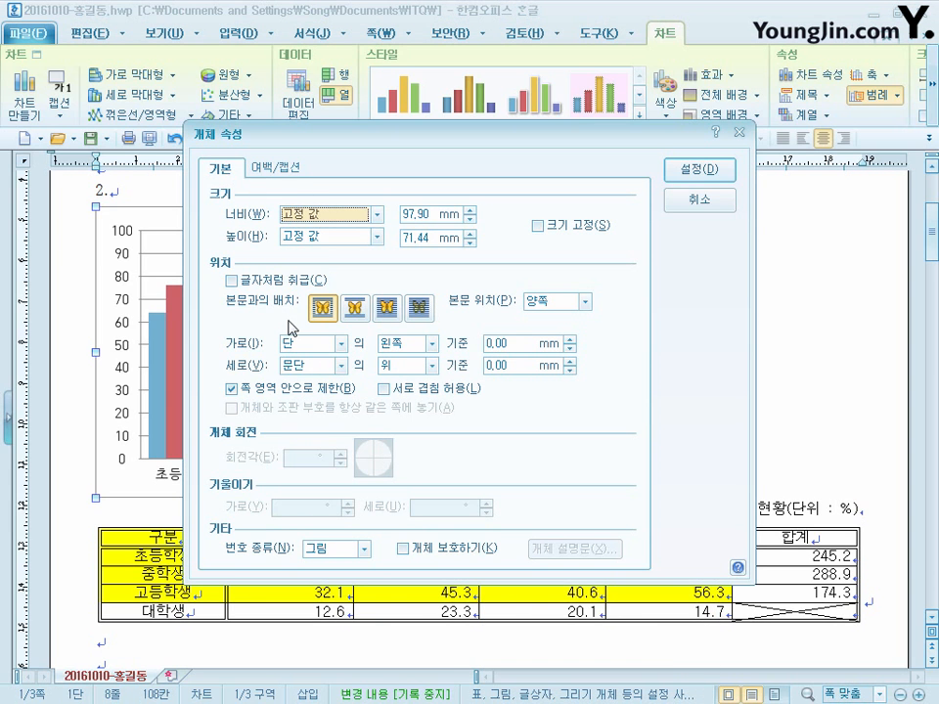
left_click(309, 281)
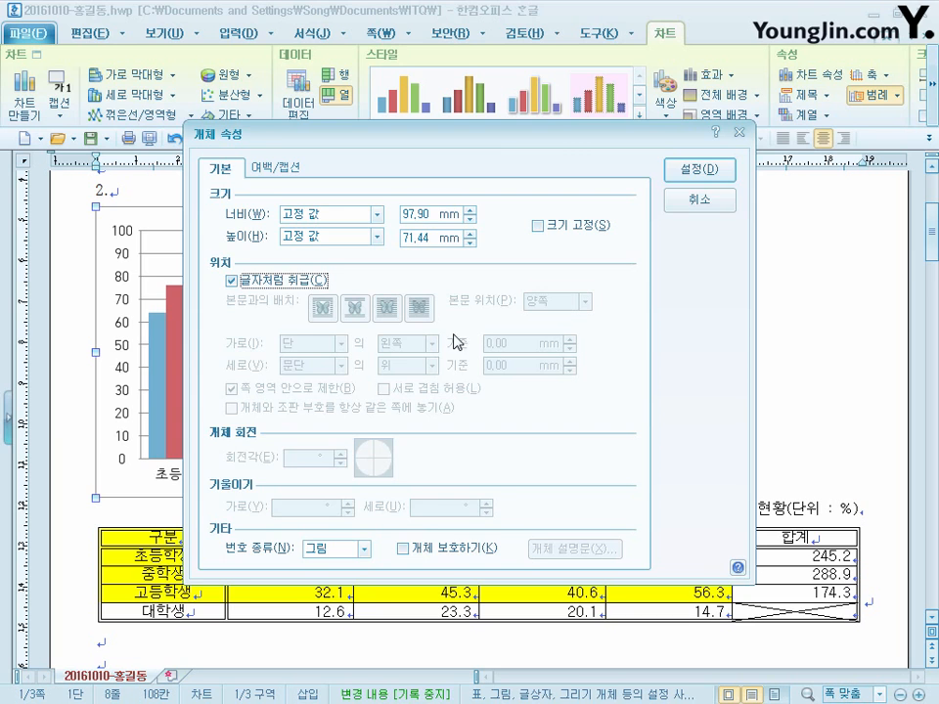
left_click(713, 174)
- Show the 조판 부호 marks to check where the table and chart are anchored, and hide them again
scroll(630, 577, "down", 3)
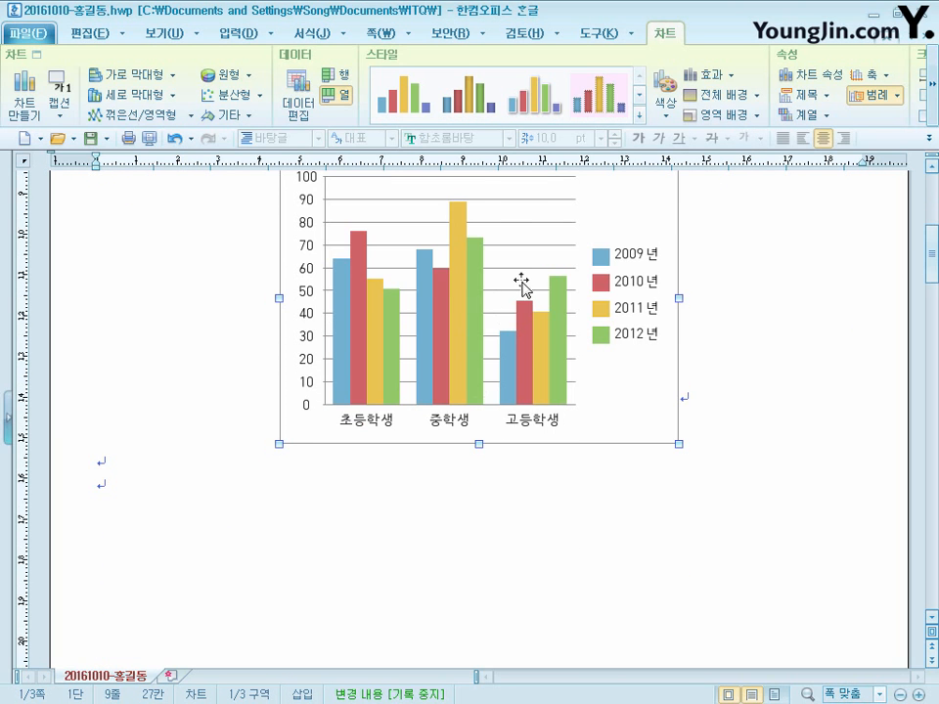
scroll(523, 283, "up", 1)
scroll(509, 303, "up", 1)
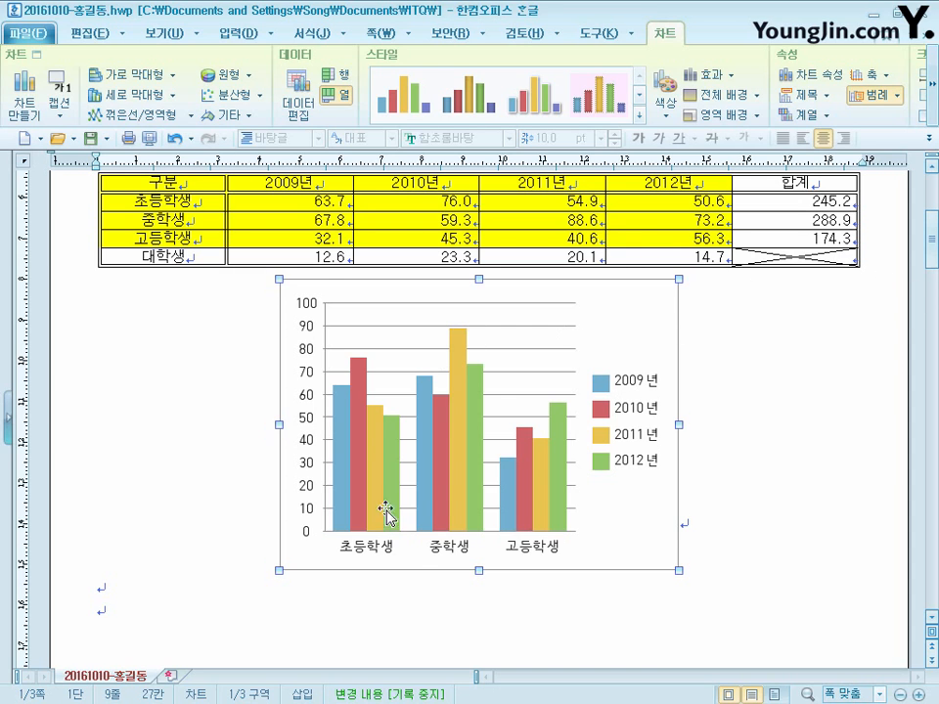
left_click(168, 39)
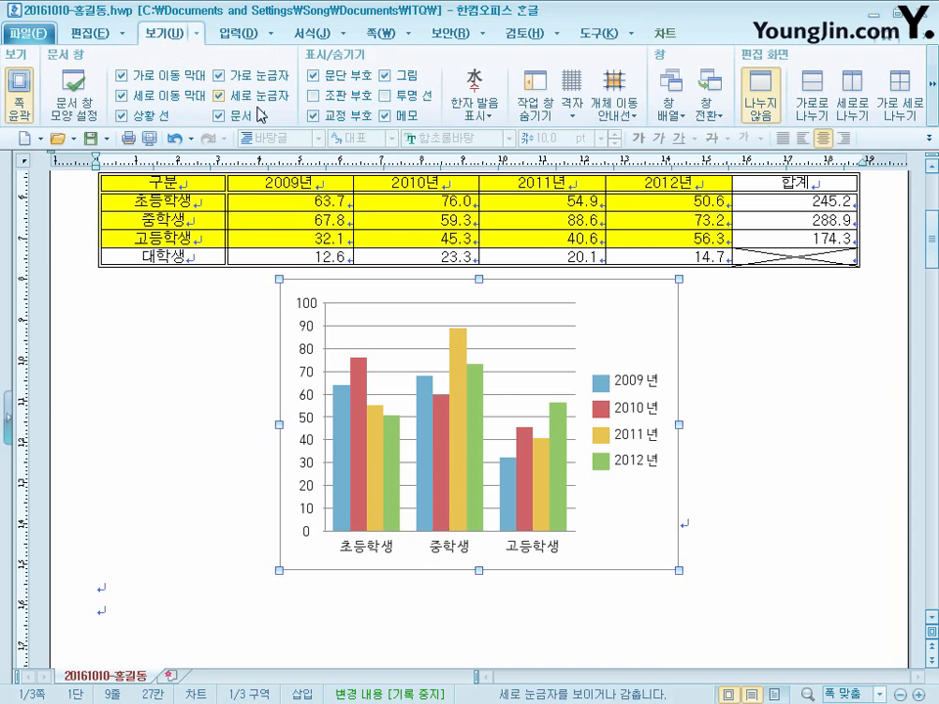
left_click(363, 96)
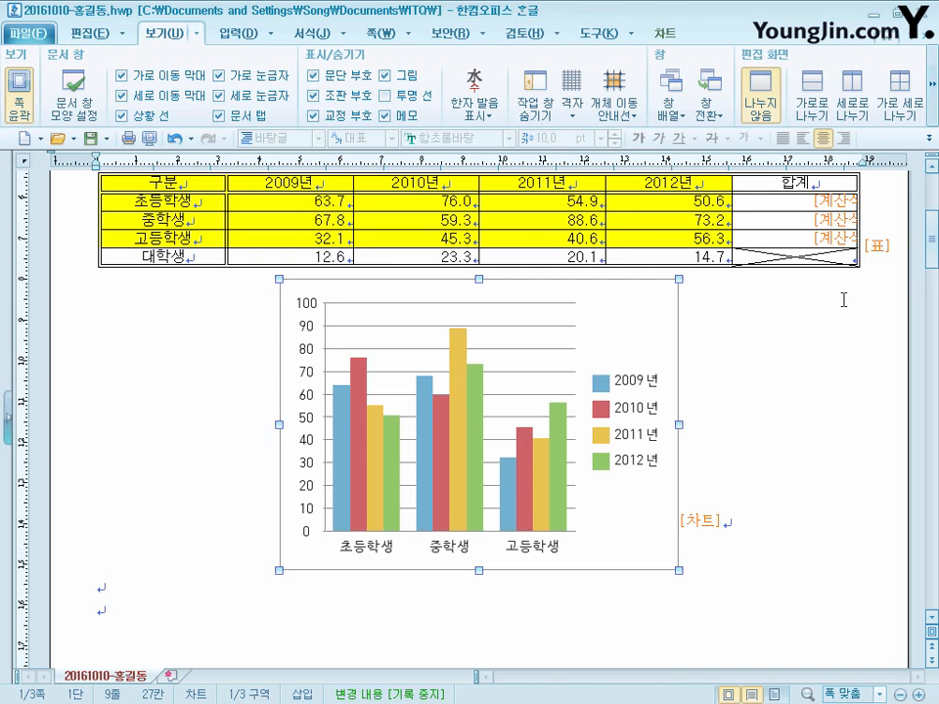
left_click(314, 96)
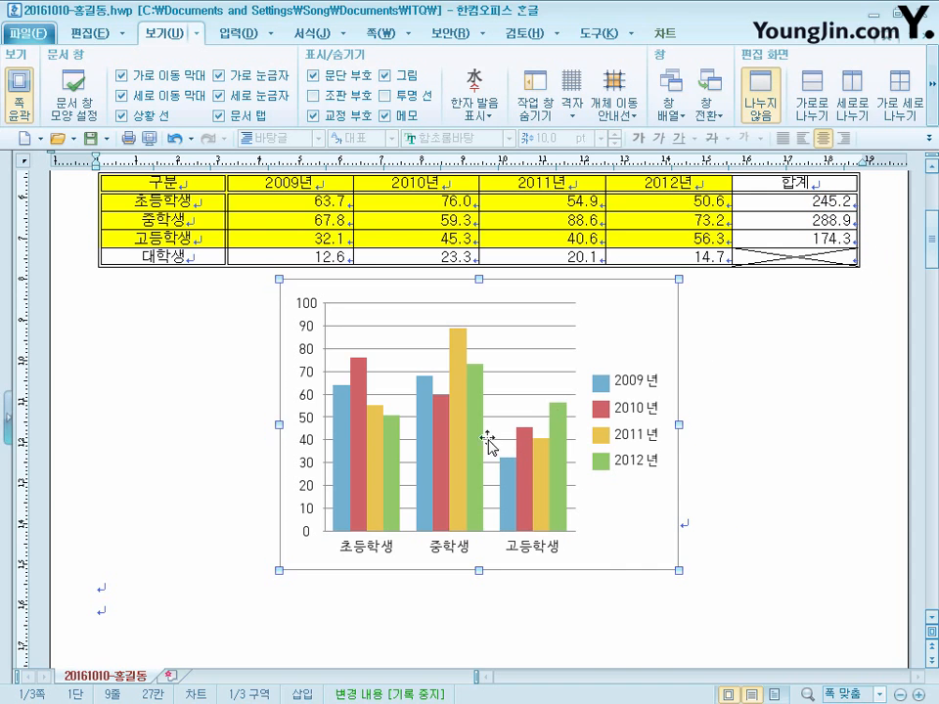
- Move the chart to the last empty paragraph below the table and widen it to match the table's width
left_click_drag(361, 342, 98, 607)
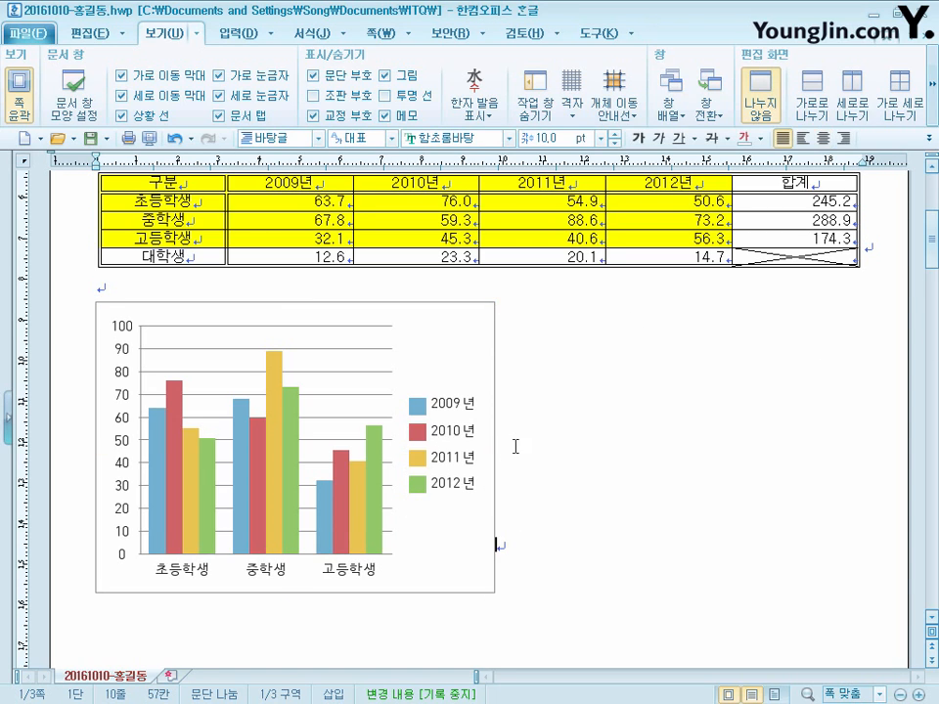
left_click_drag(494, 447, 861, 432)
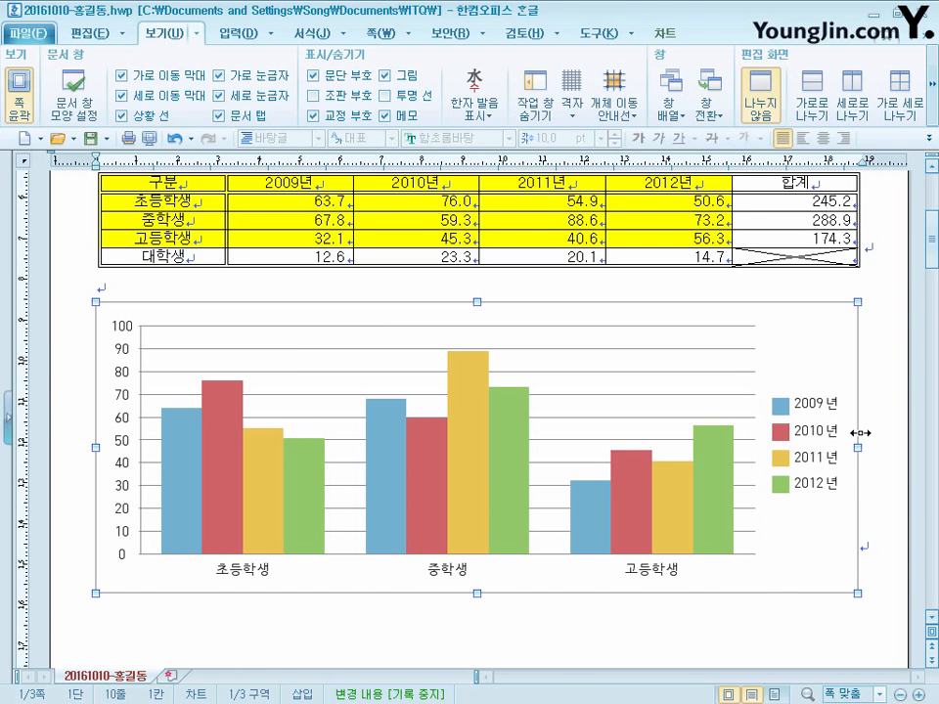
- Center-align the paragraph that holds the chart
left_click(866, 548)
left_click(827, 139)
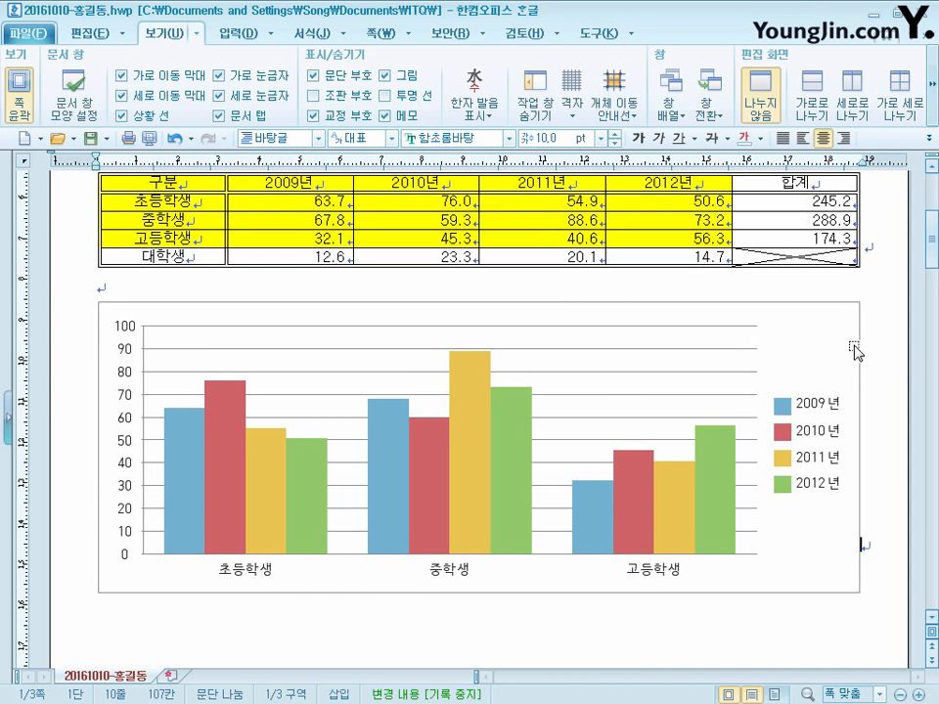
- Set the chart background's border line color to black
left_click(811, 334)
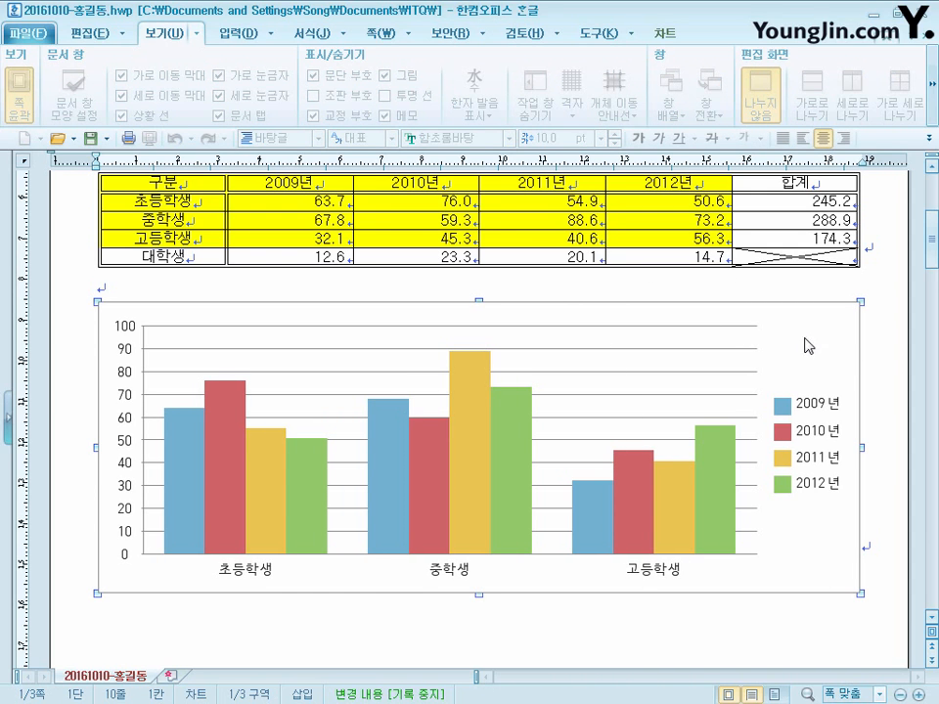
right_click(802, 322)
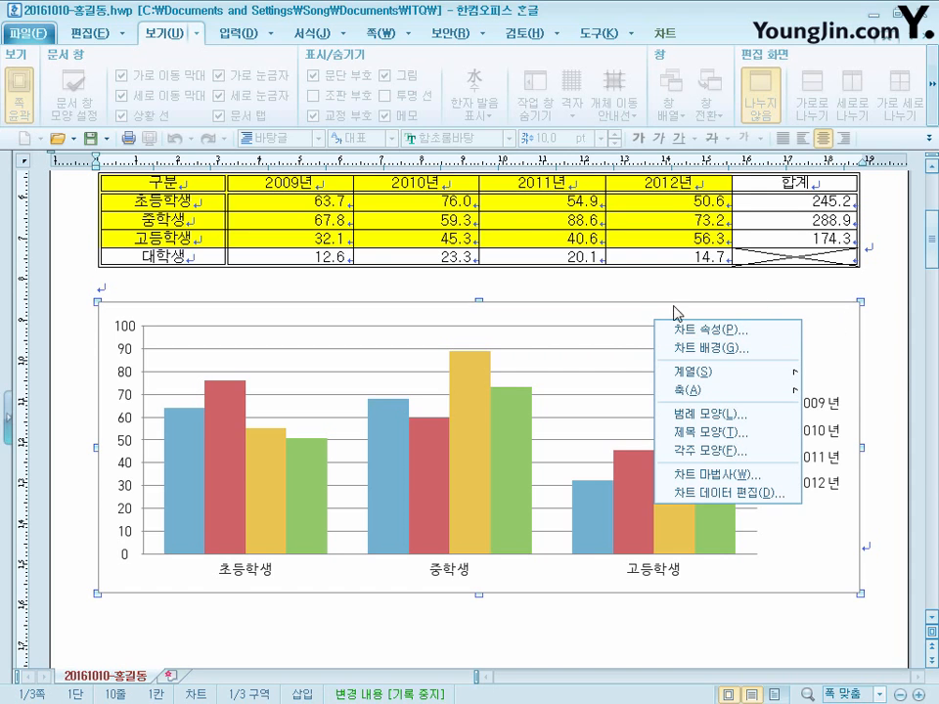
left_click(709, 347)
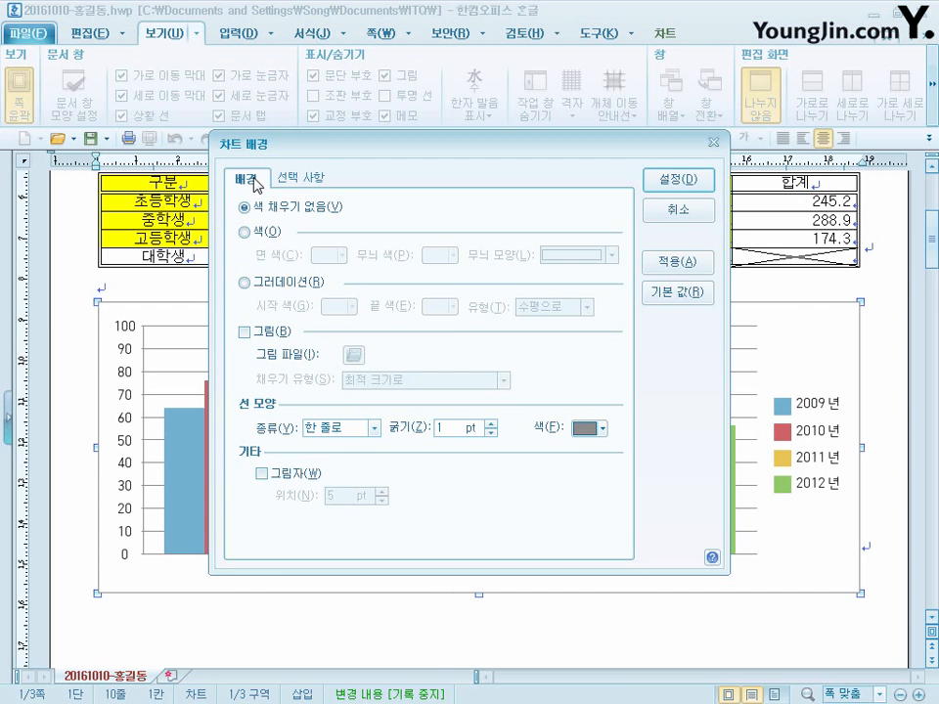
left_click(598, 428)
left_click(581, 478)
left_click(689, 180)
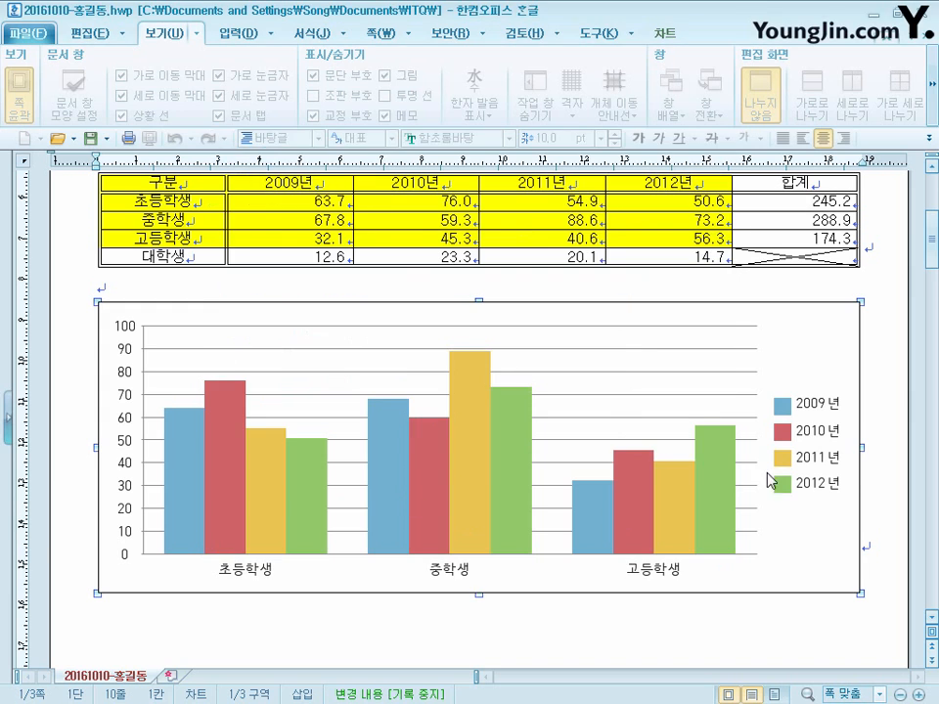
- In the chart wizard, add the title 통일안보 교육 참여 현황 and Y-axis title (단위 : %), and turn off the gridlines
right_click(818, 326)
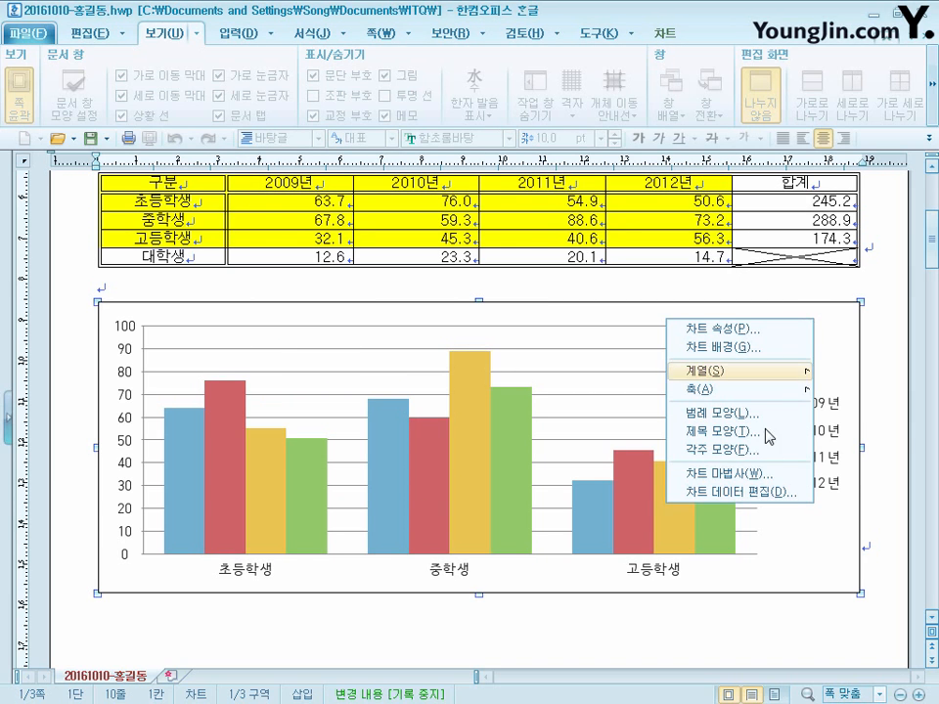
left_click(767, 483)
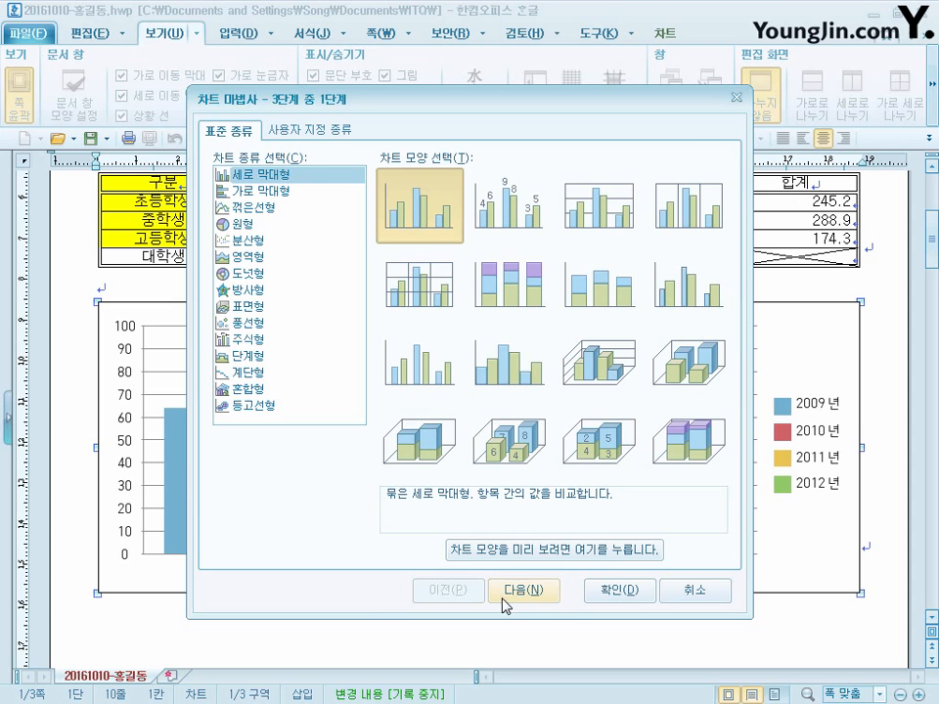
left_click(529, 592)
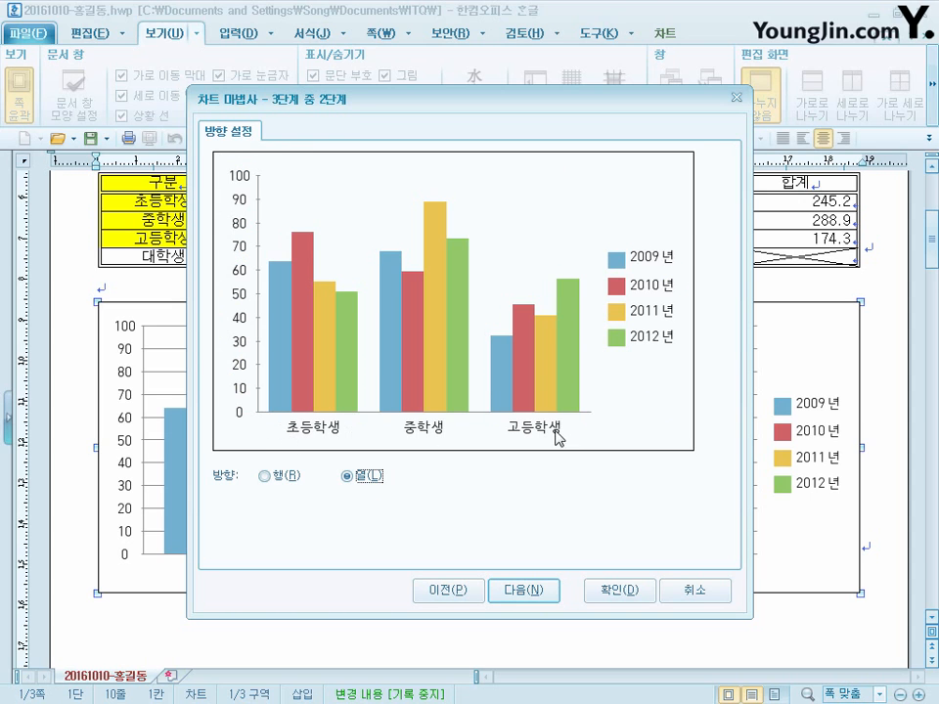
left_click(540, 592)
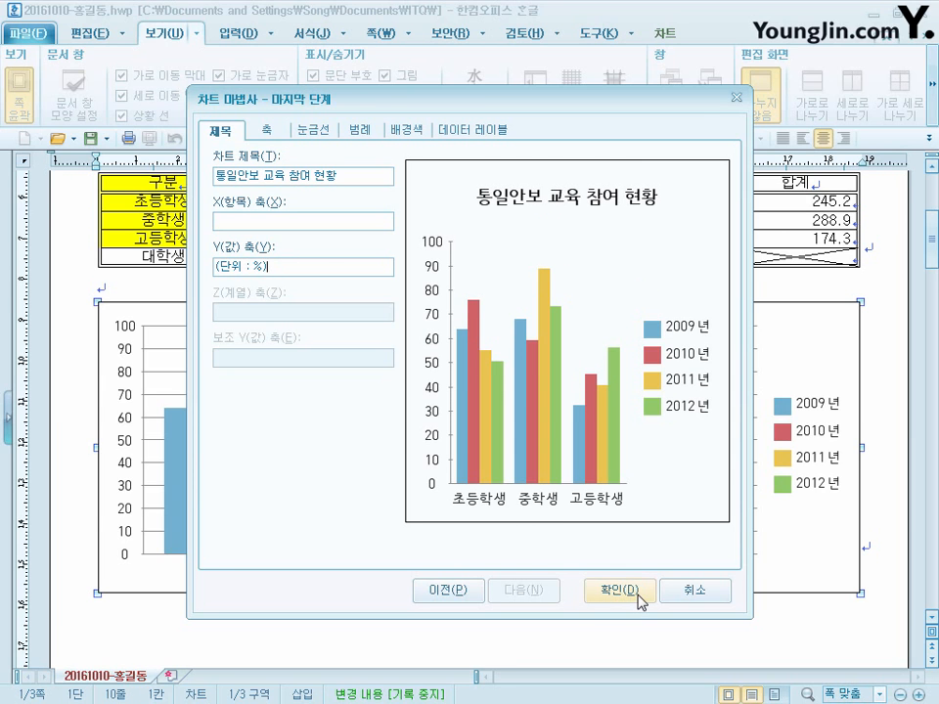
left_click(616, 591)
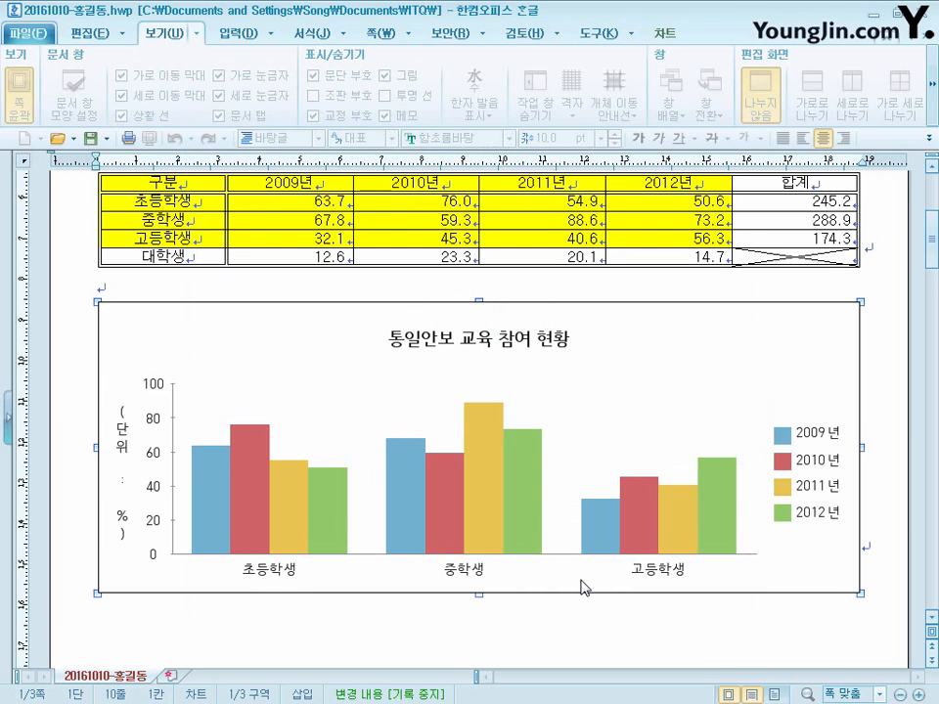
- Give the chart title a single black border line (한 줄로) and a shadow with a 2 pt offset
double_click(479, 347)
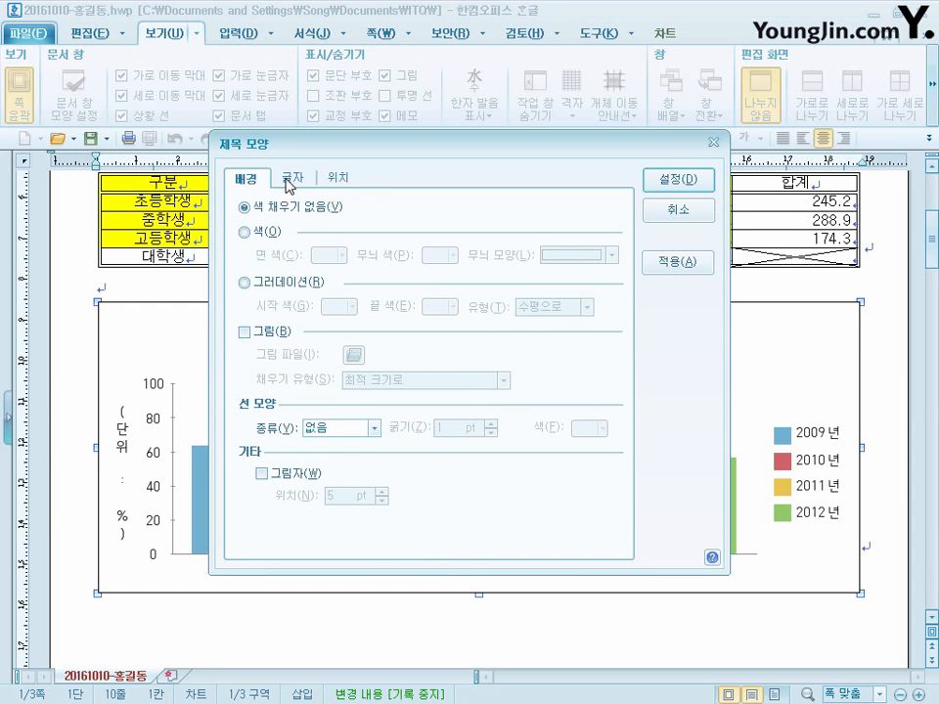
left_click(358, 431)
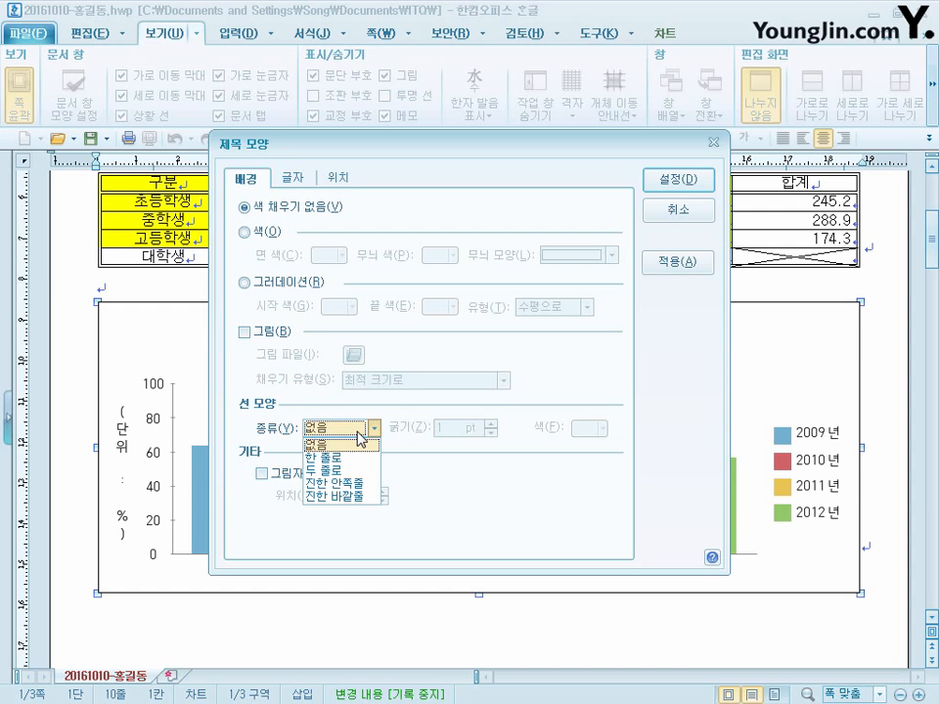
left_click(343, 458)
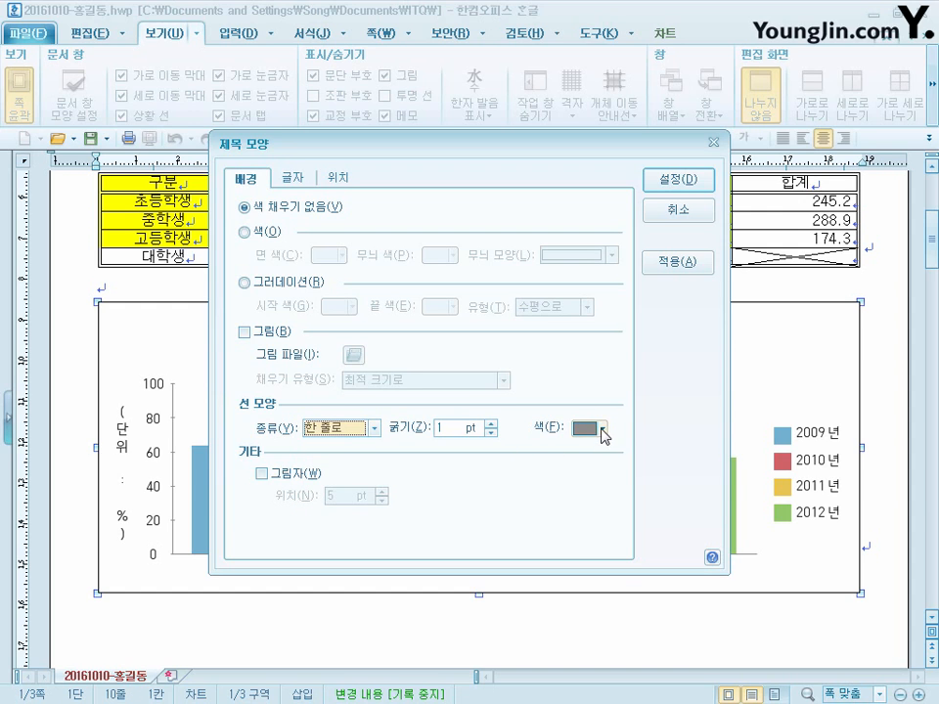
left_click(603, 428)
left_click(581, 479)
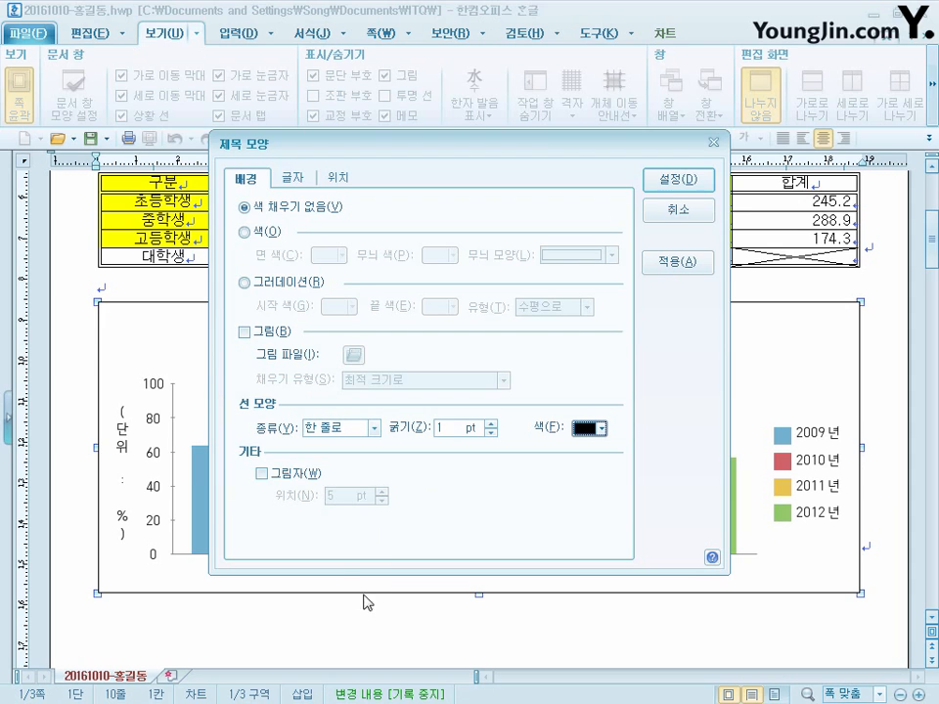
left_click(278, 477)
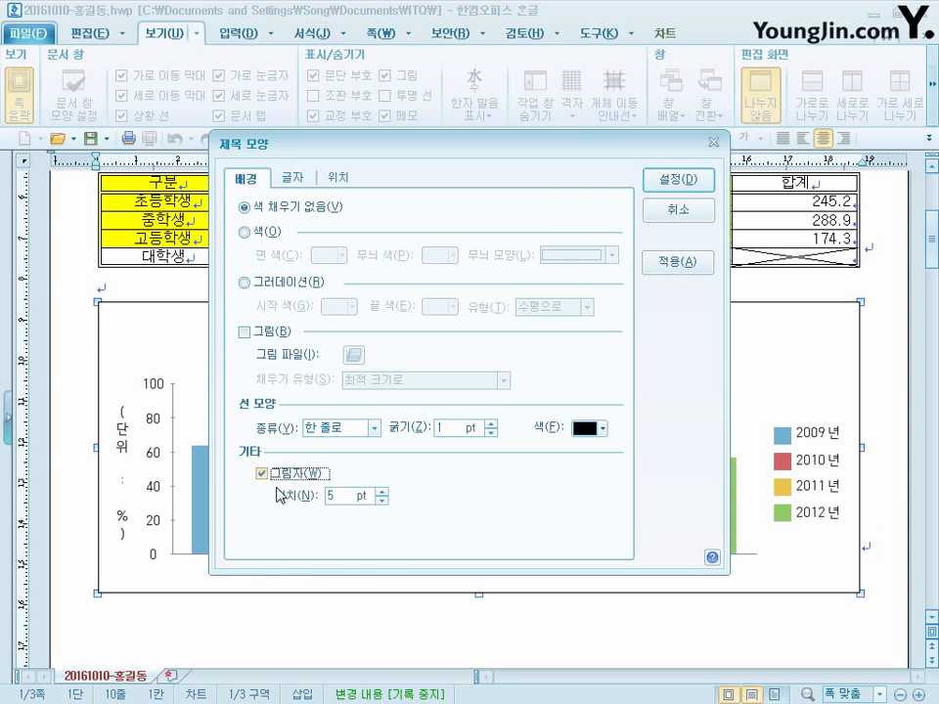
left_click(381, 501)
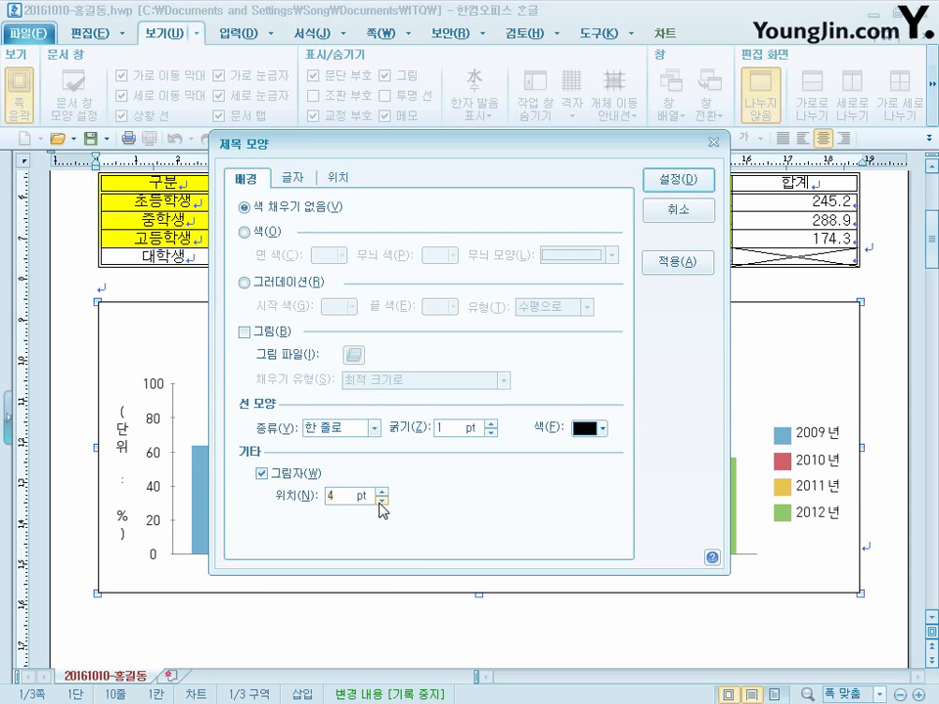
left_click(380, 501)
- Make the chart title text bold in the 궁서 font and apply the title settings
left_click(292, 178)
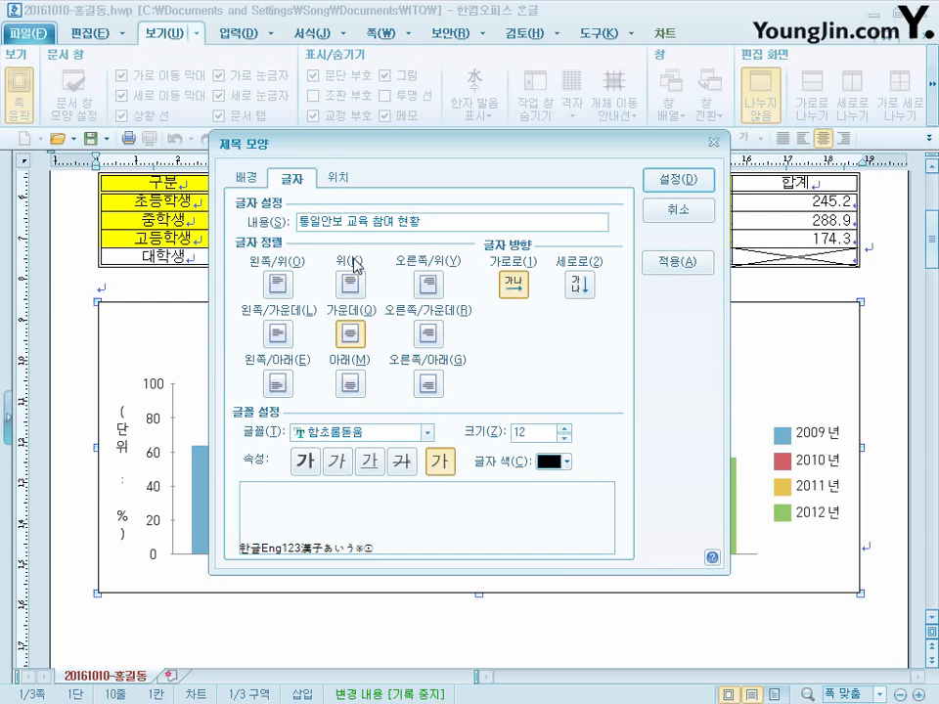
left_click(305, 461)
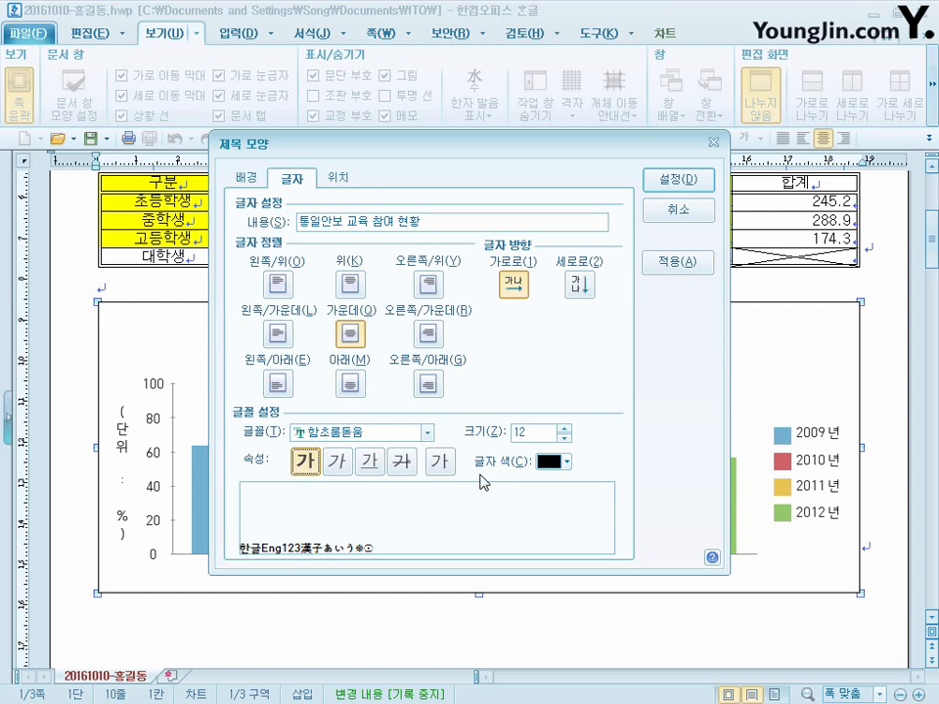
left_click(398, 433)
left_click(398, 434)
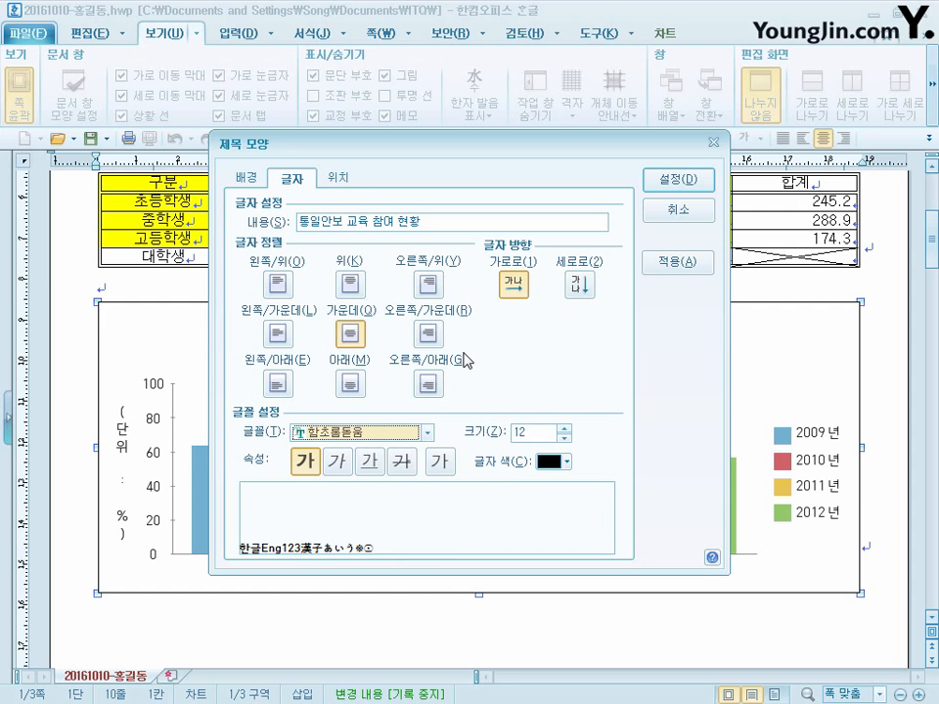
type("궁서")
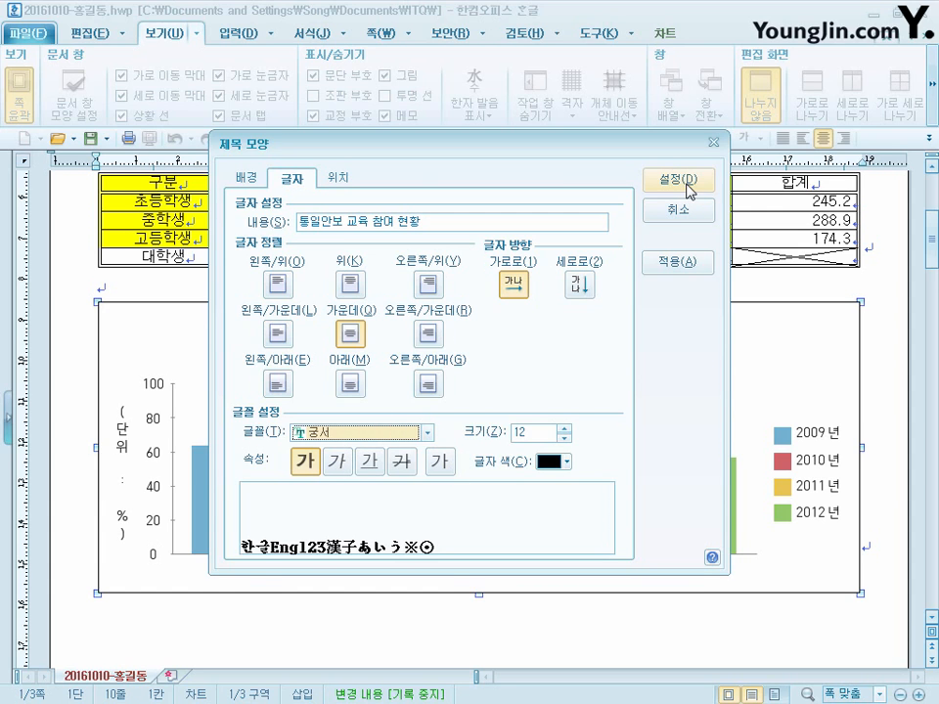
left_click(689, 184)
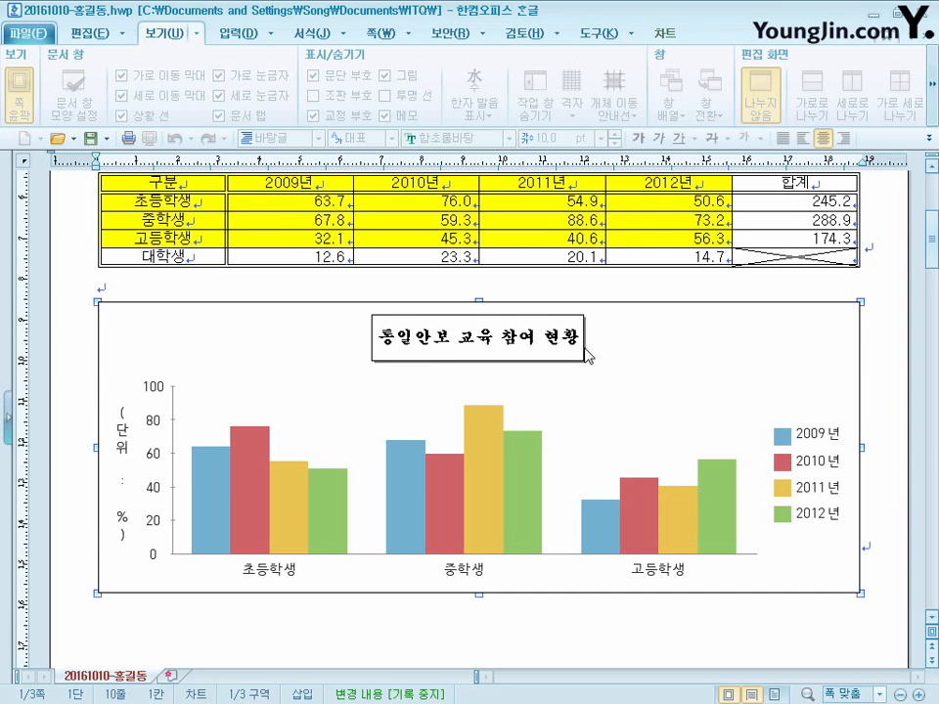
- Set the (단위 : %) axis title to horizontal text in 궁서 at size 10
left_click(479, 358)
double_click(126, 439)
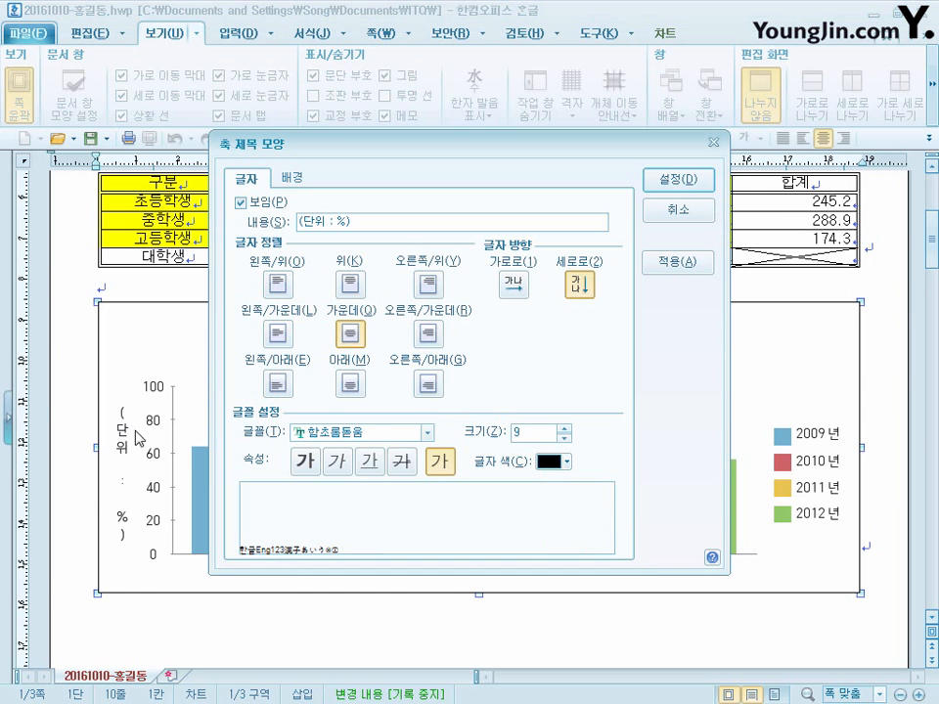
left_click(515, 293)
left_click(384, 433)
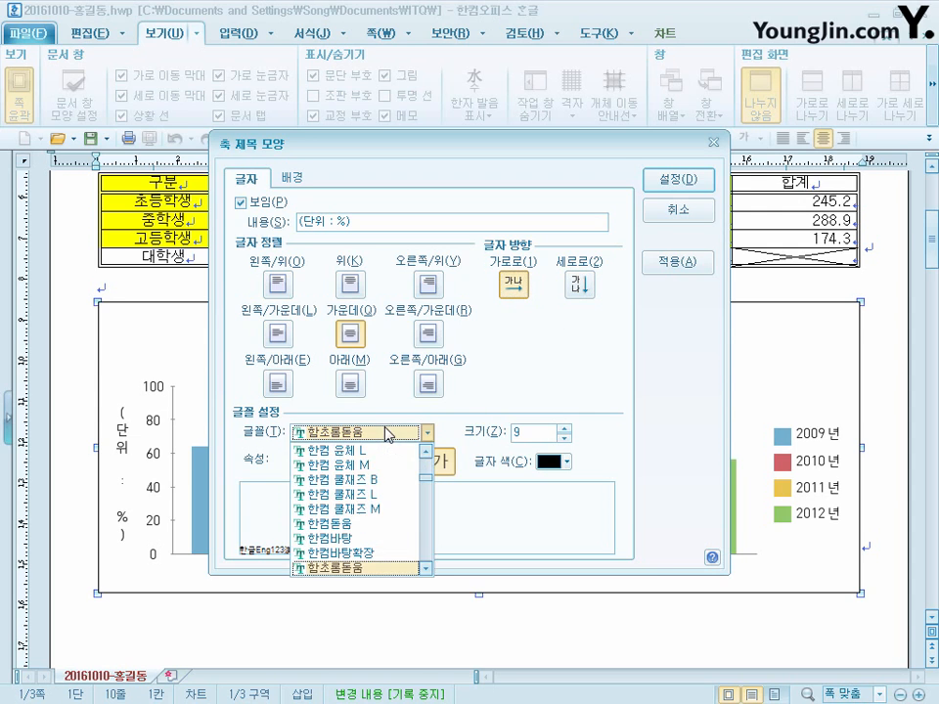
left_click(384, 433)
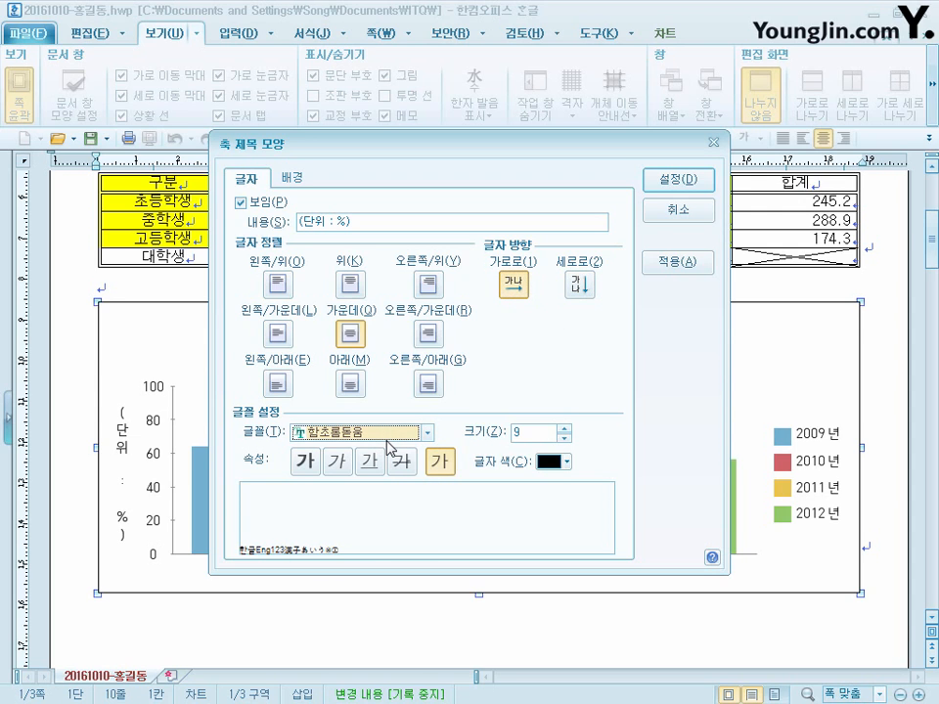
type("궁서")
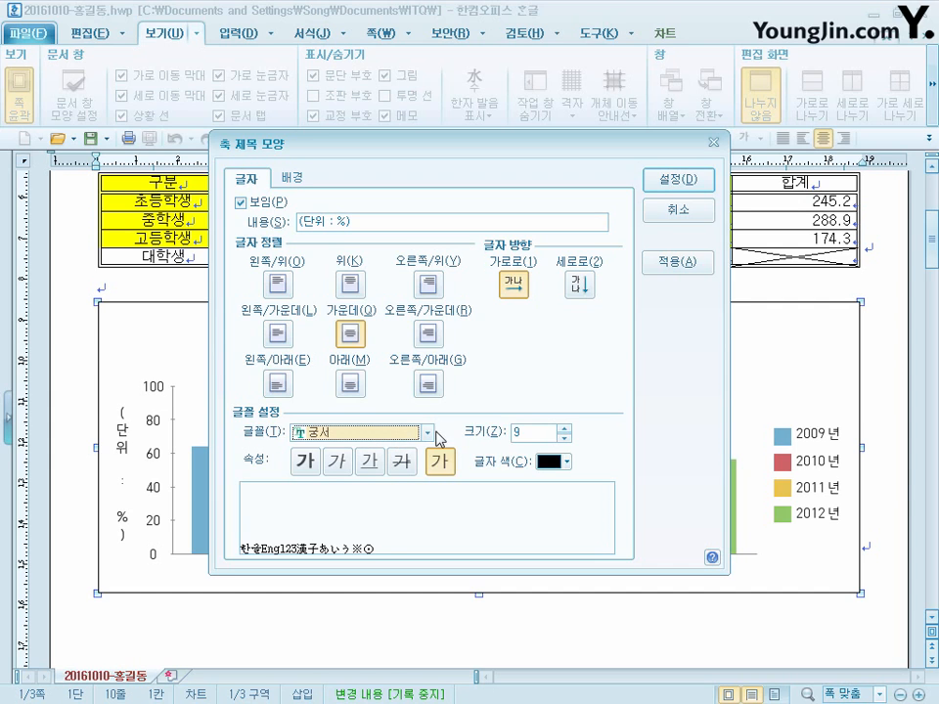
left_click(564, 428)
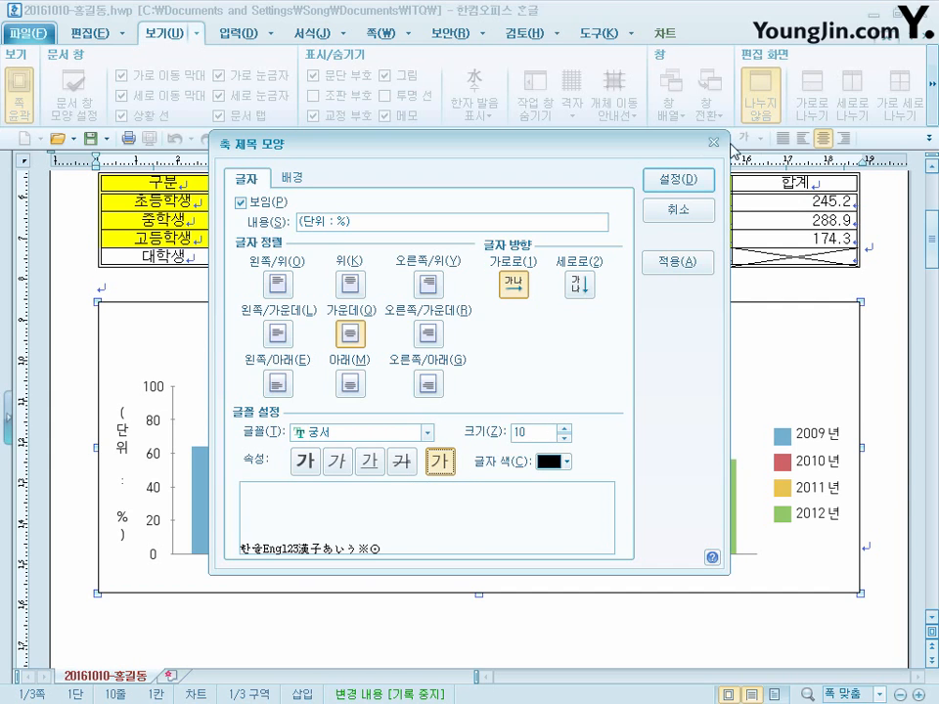
left_click(687, 181)
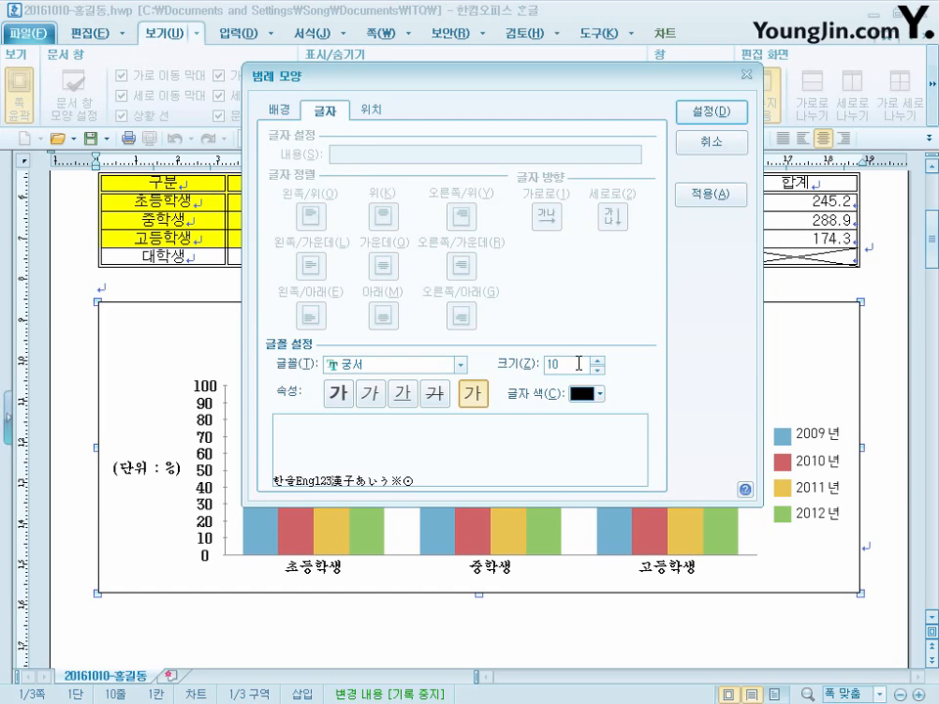
- Give the chart legend a single black border line (한 줄로) and apply the legend settings
left_click(282, 112)
left_click(386, 361)
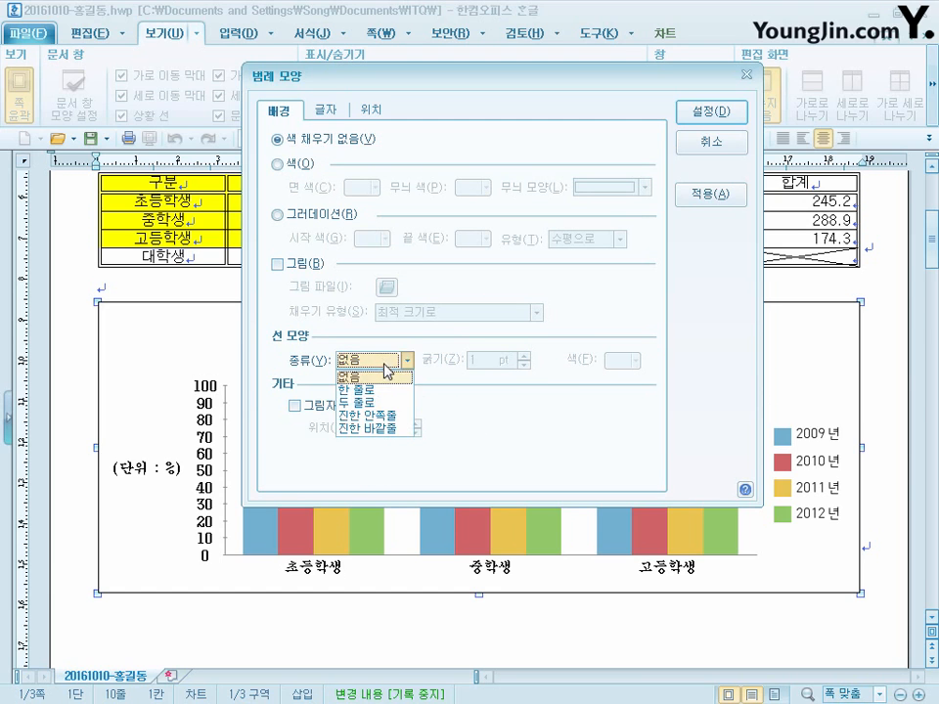
left_click(387, 389)
left_click(634, 363)
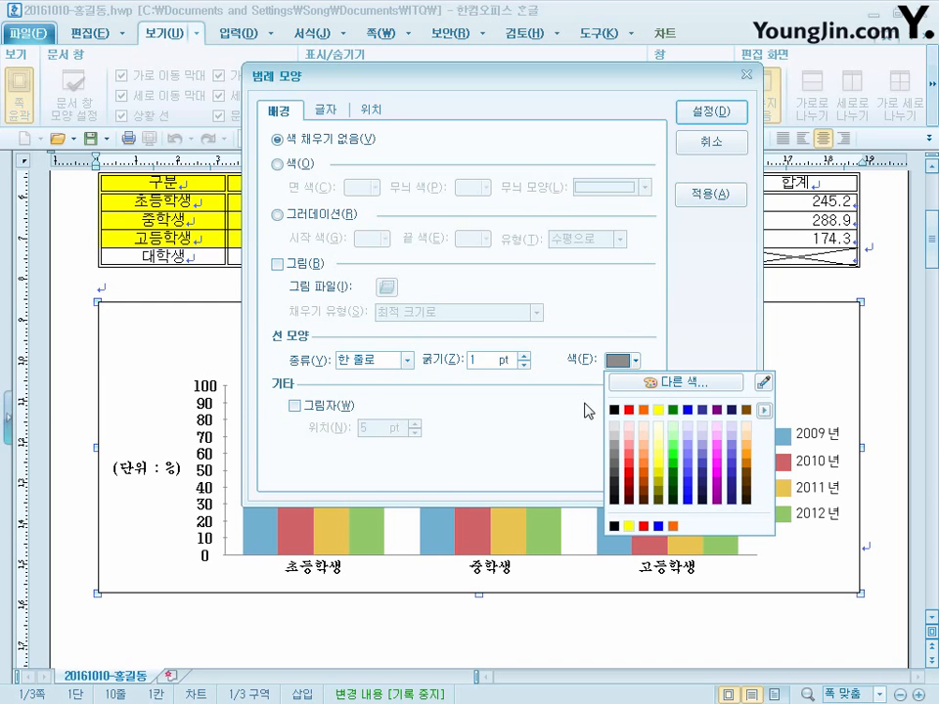
left_click(614, 410)
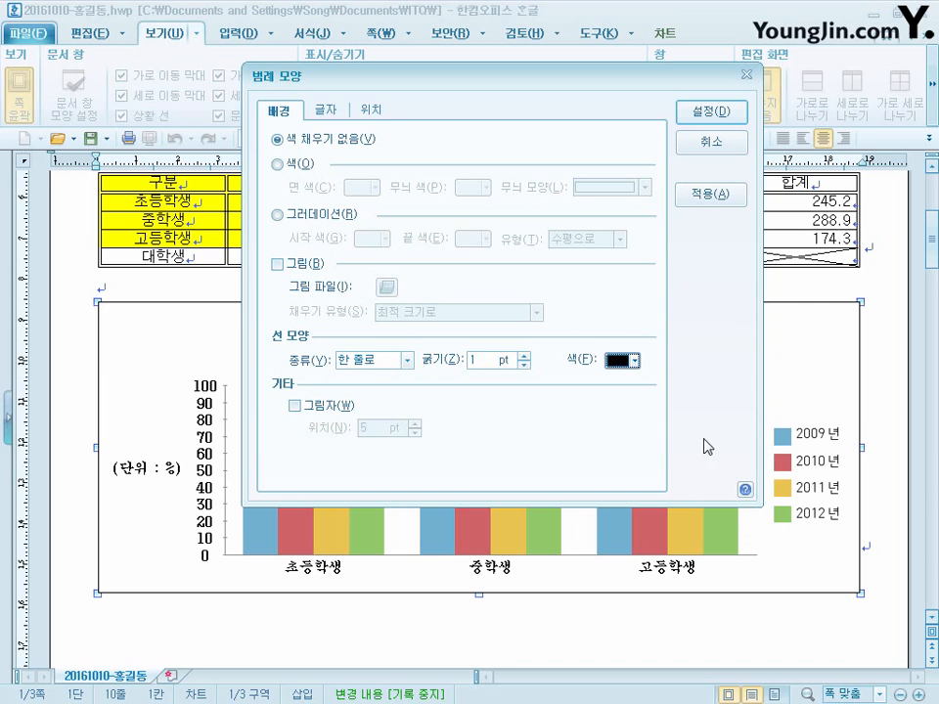
left_click(724, 116)
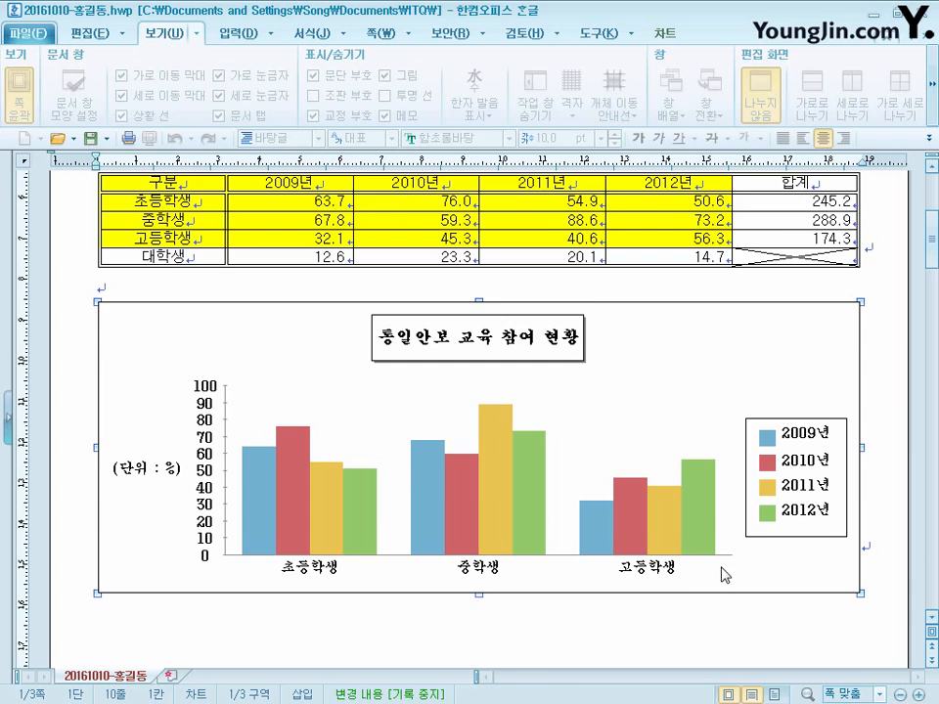
- Enter the labels (1) and (2), spaced apart, on the line below 3. and indent that line
scroll(722, 570, "up", 3)
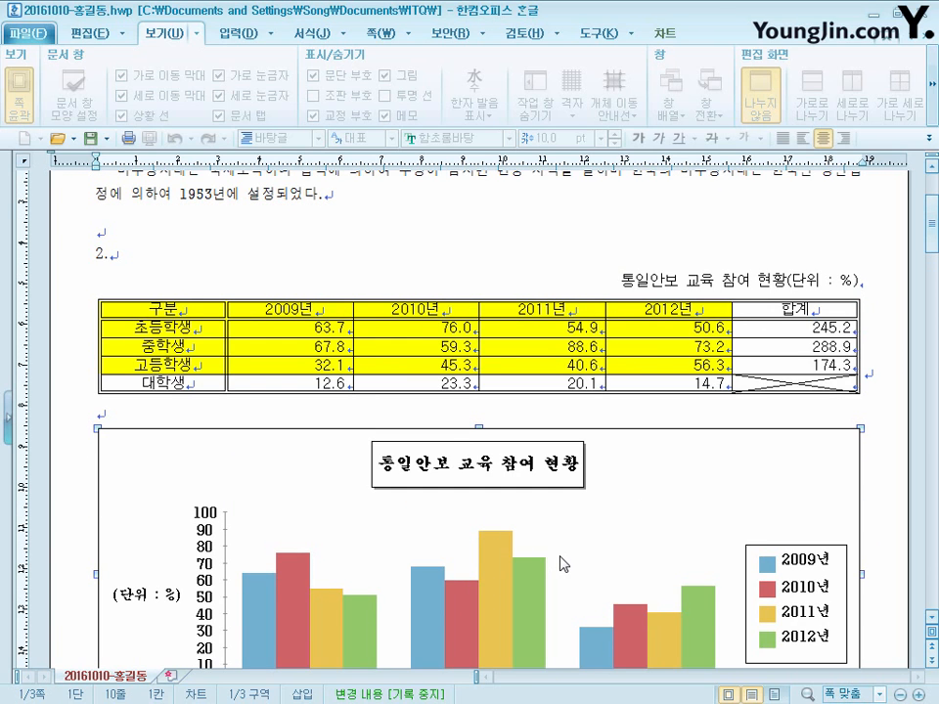
scroll(565, 544, "down", 15)
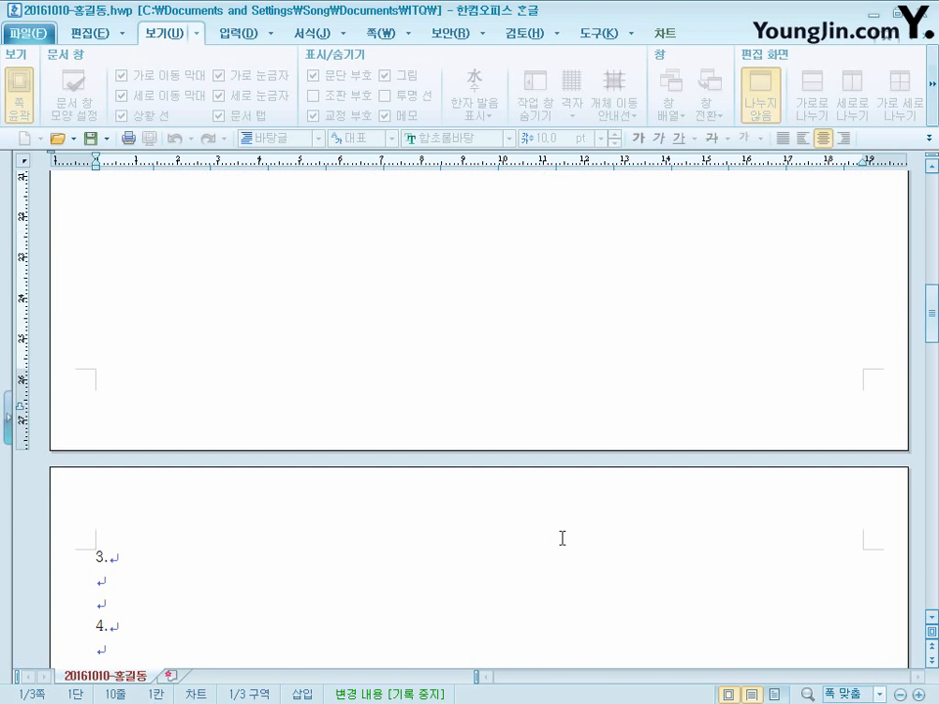
left_click(135, 378)
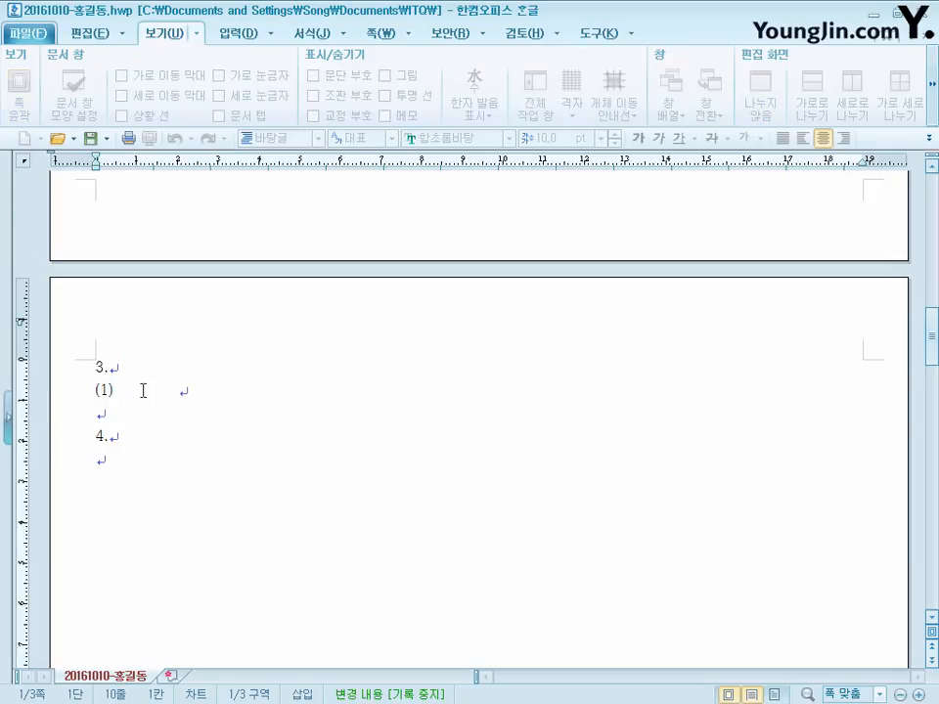
left_click(94, 389)
left_click_drag(109, 396, 75, 399)
left_click(105, 401)
- Insert the equation △W = 1/2 m(f_x)² + 1/2 m(f_y)² after label (1) under item 3
left_click(137, 391)
left_click(244, 36)
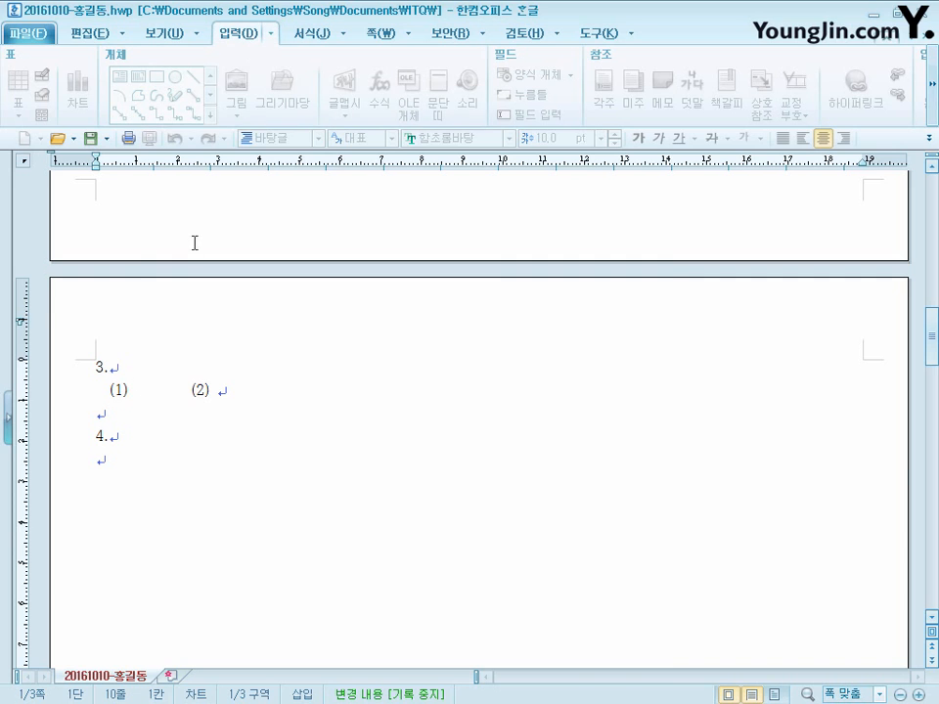
left_click(155, 391)
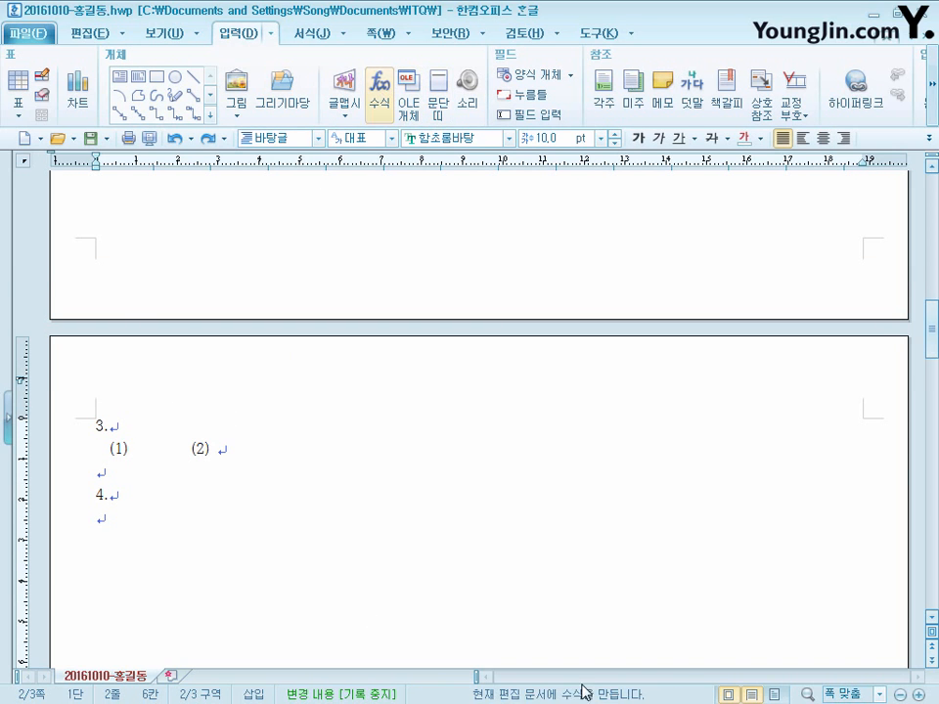
left_click(381, 93)
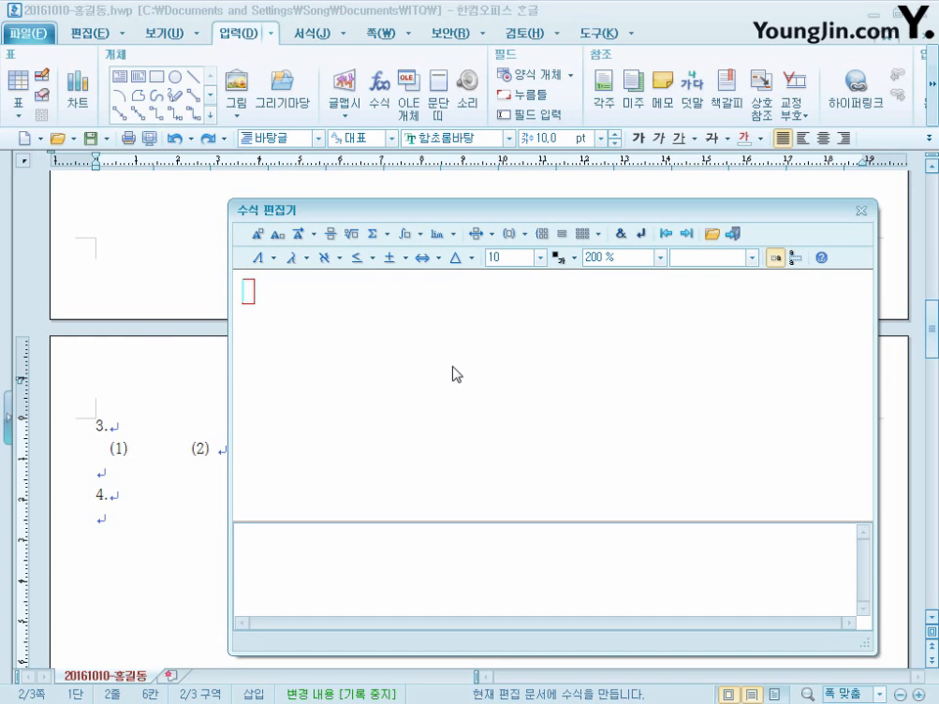
type("TRIANGLE W= {1} over {2} m(f _{x} ) ^{2} + {1} over {2} m(f _{y} ) ^{2}")
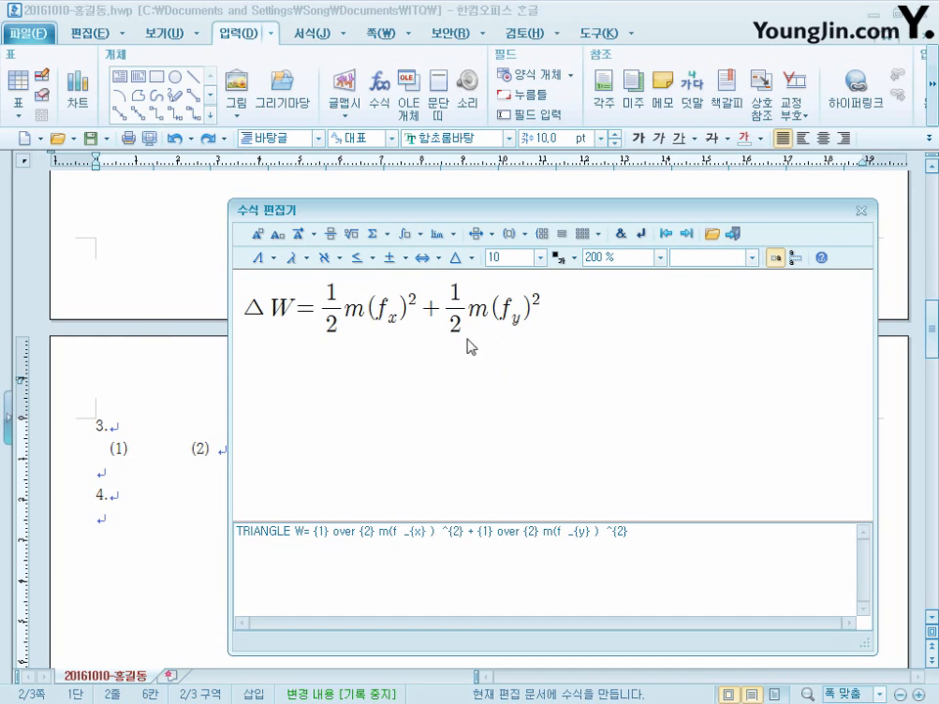
left_click(732, 234)
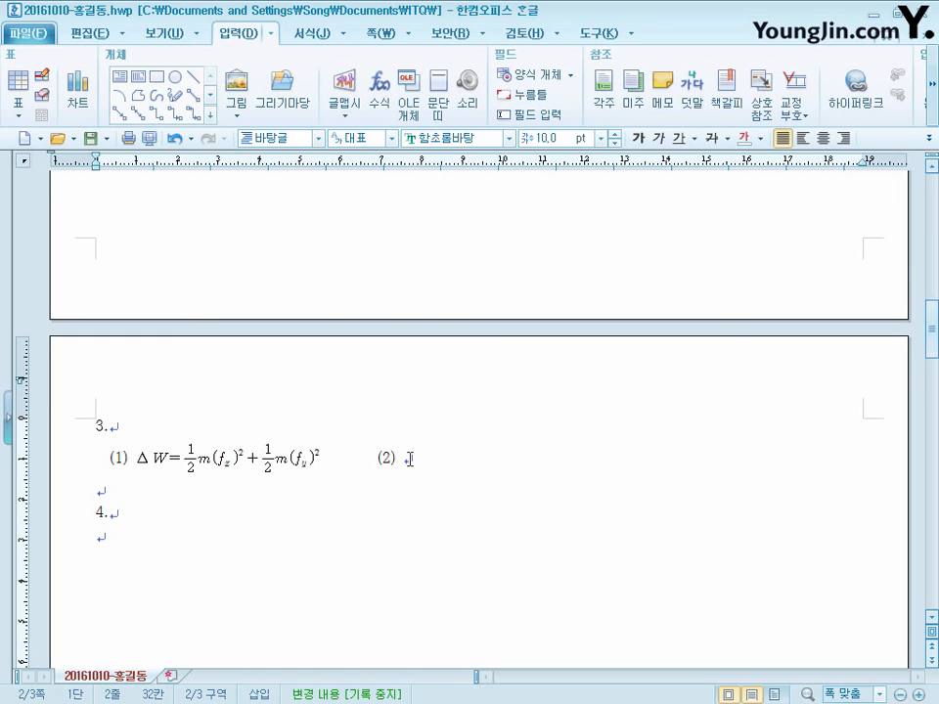
- Insert the equation A = (m+M)/m V = (m+M)/m √(2gh) after label (2) under item 3
left_click(380, 93)
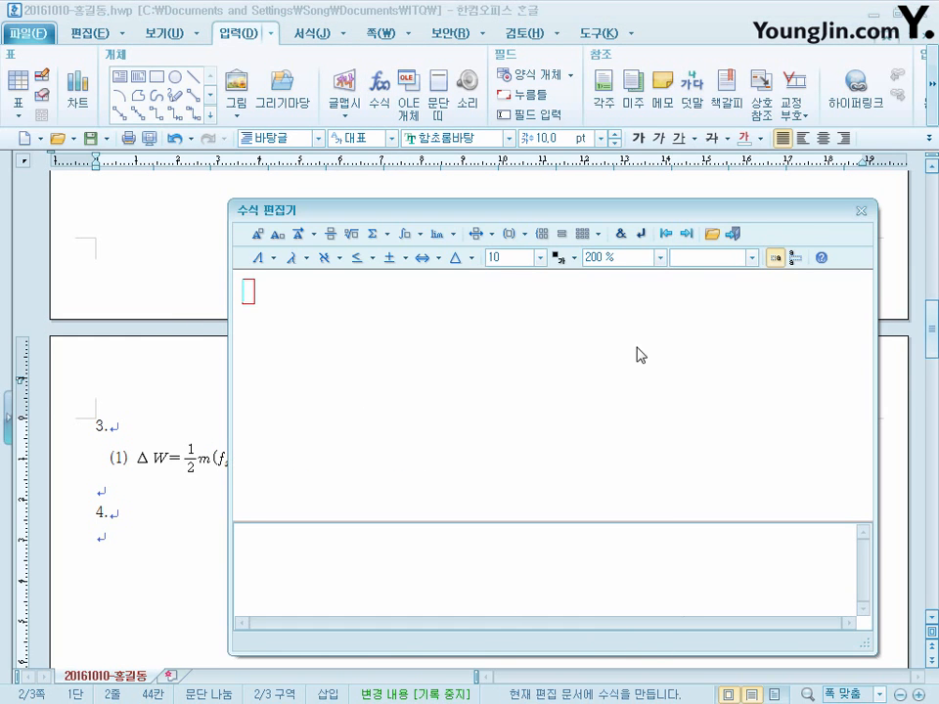
left_click_drag(561, 210, 567, 173)
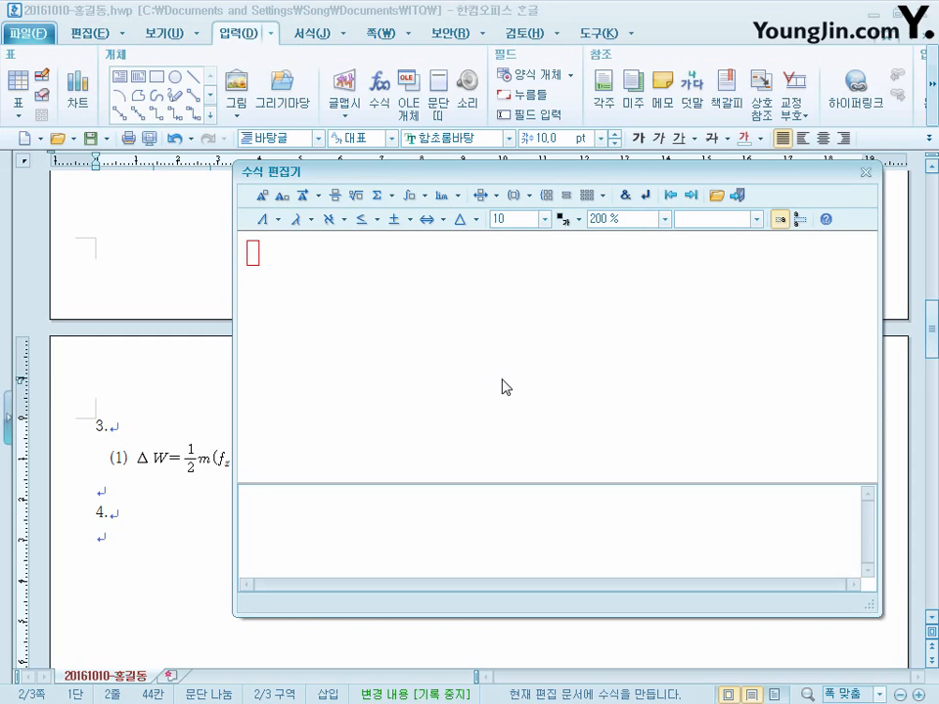
type("=")
key("BackSpace")
type("A=")
type("{m+M} over {m} V= {m+M} over {m} sqrt {2gh}")
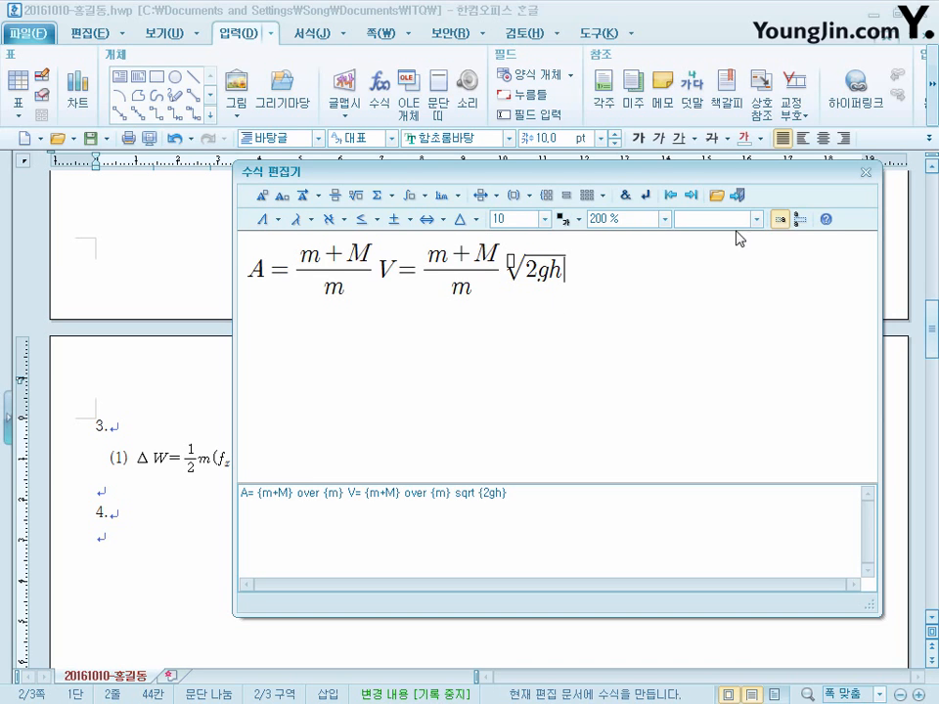
left_click(743, 199)
scroll(388, 528, "down", 2)
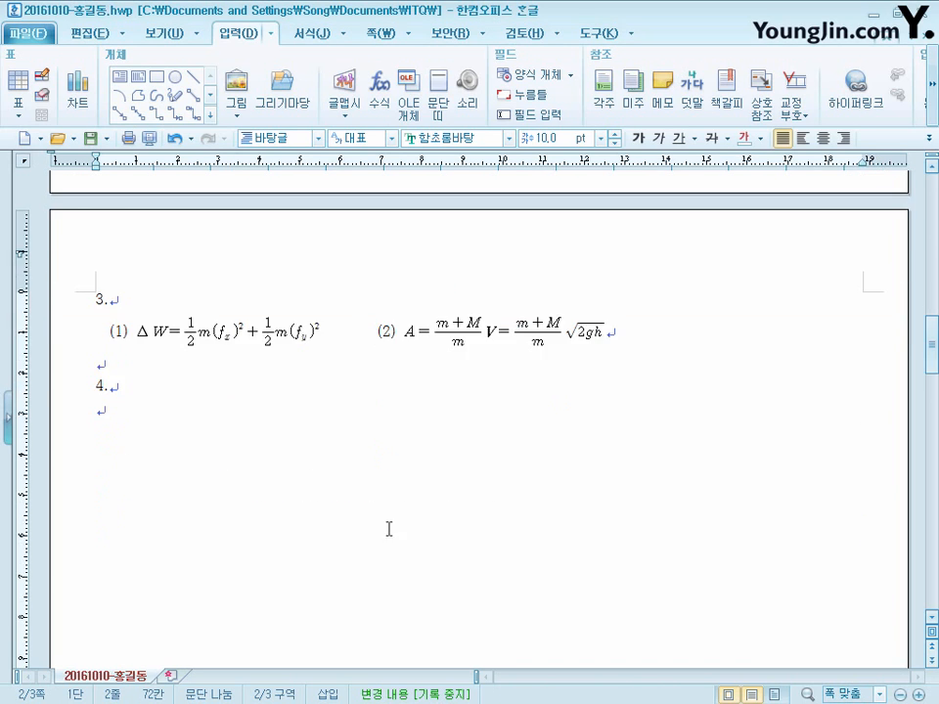
- Examine the sizes of the diagram's background, inner and title shapes, plus the 비무장지대 관광지 title shape's fill and line properties
left_click(141, 415)
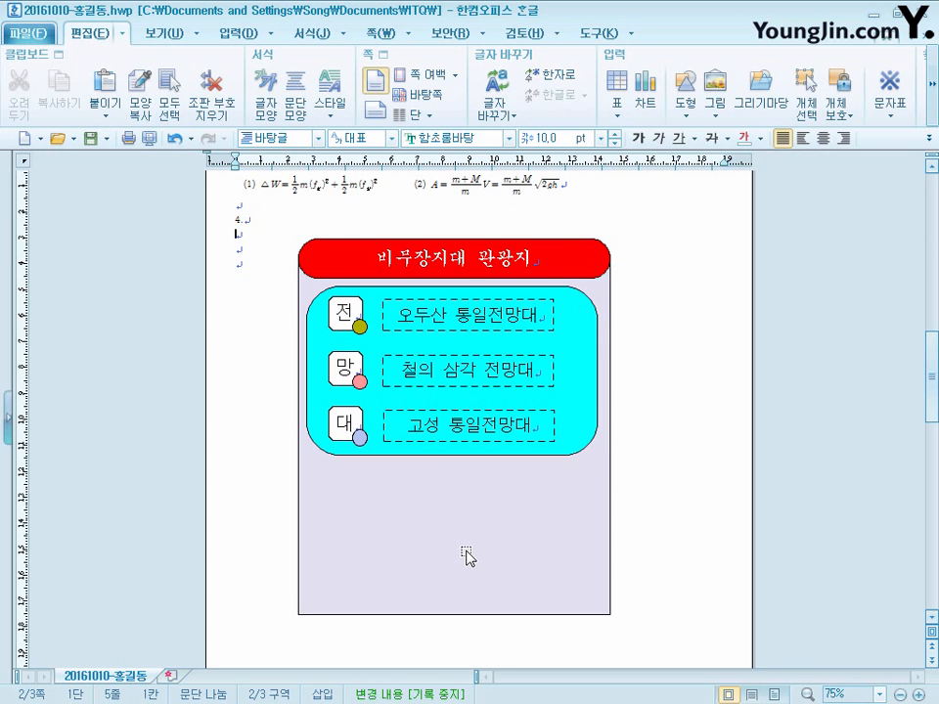
left_click(466, 554)
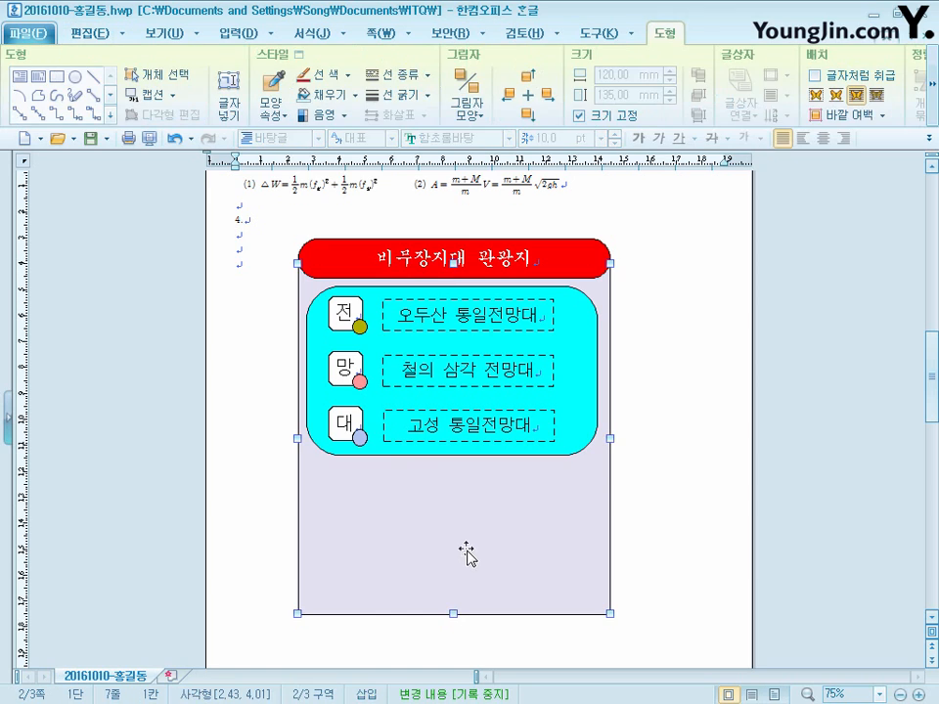
left_click(572, 450)
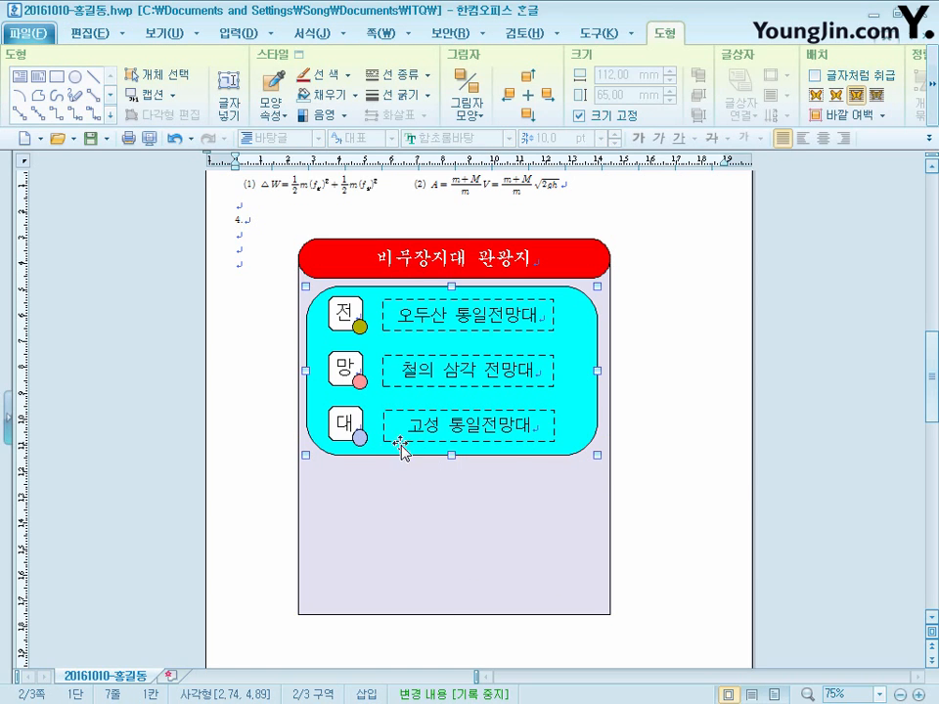
left_click(325, 277)
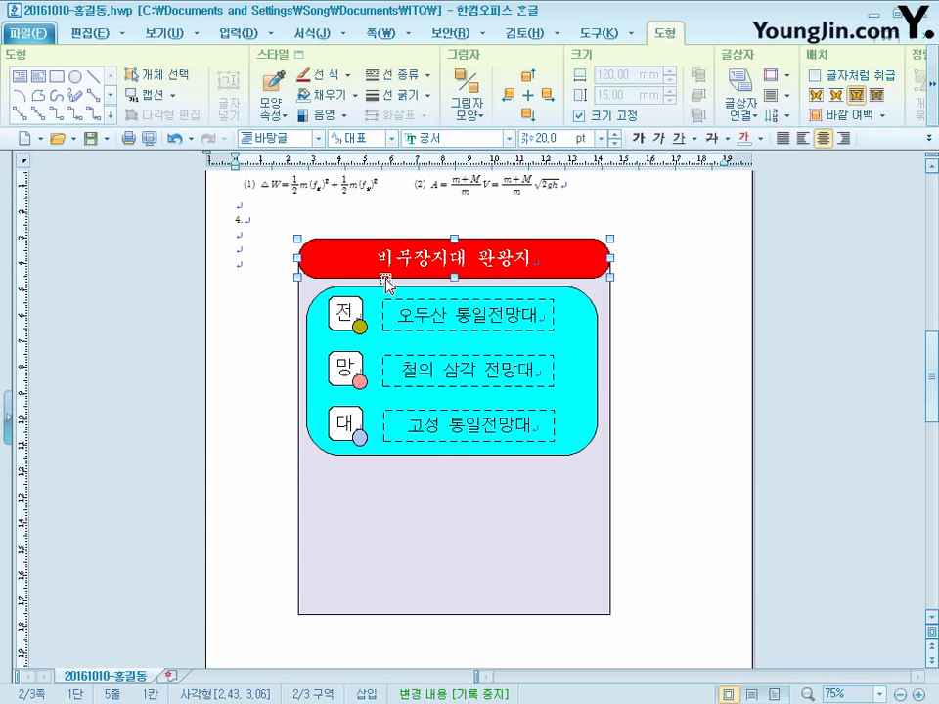
right_click(387, 276)
left_click(470, 287)
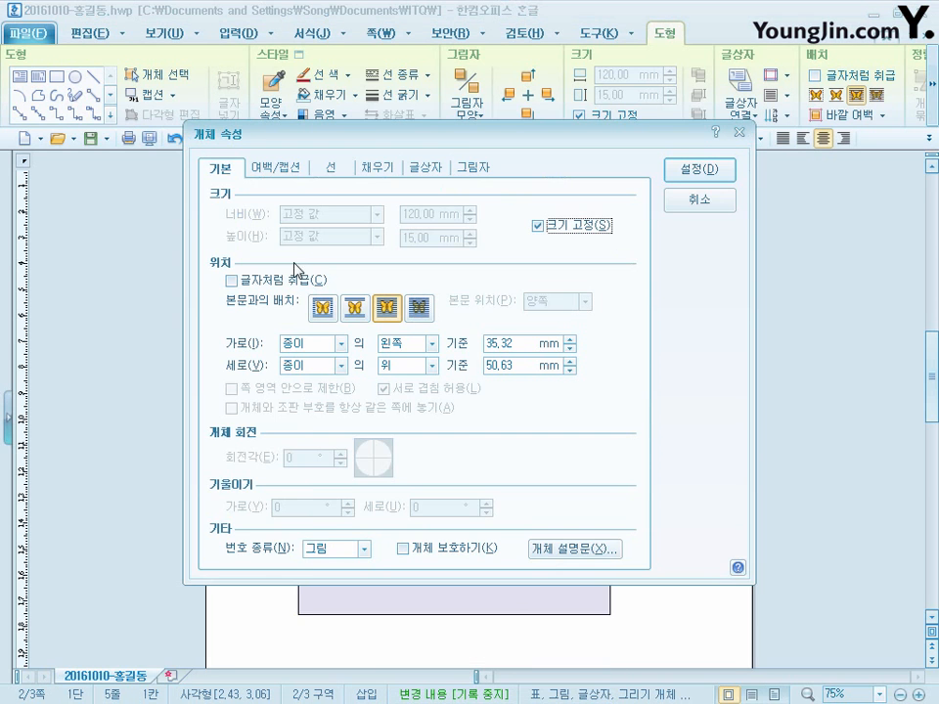
left_click(384, 170)
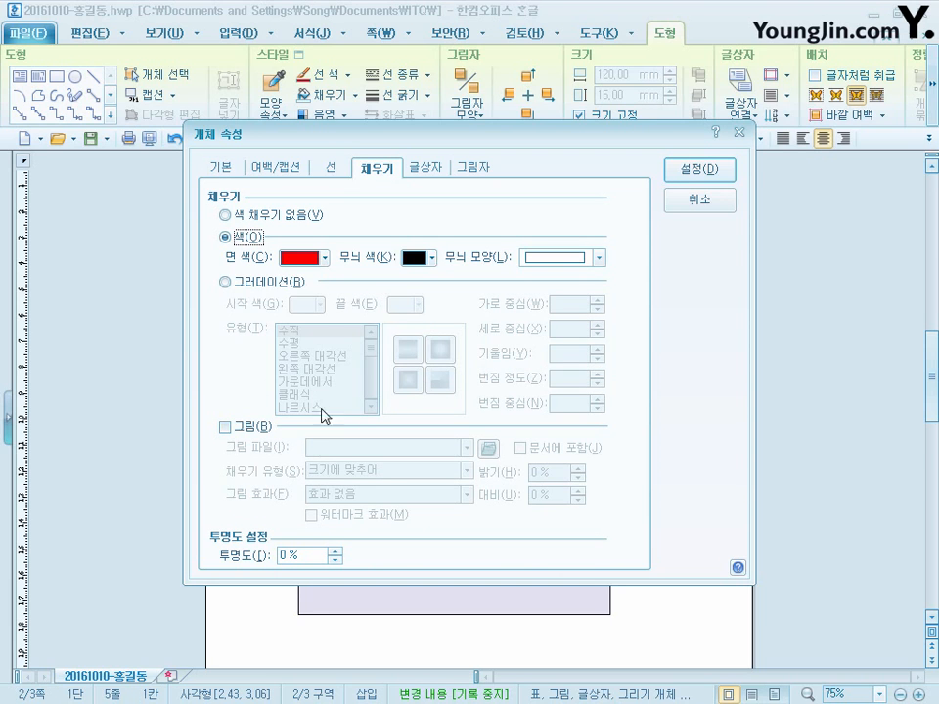
left_click(337, 168)
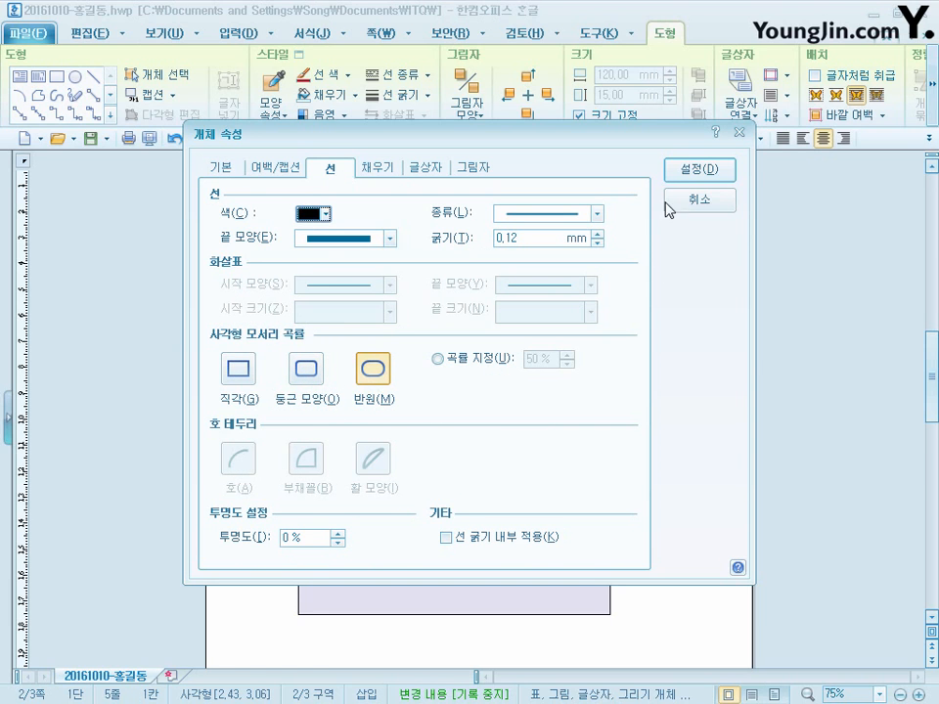
left_click(710, 207)
- Select the first row's 전 box, its small circle and the 오두산 통일전망대 text box together, then clear the selection
left_click(360, 325)
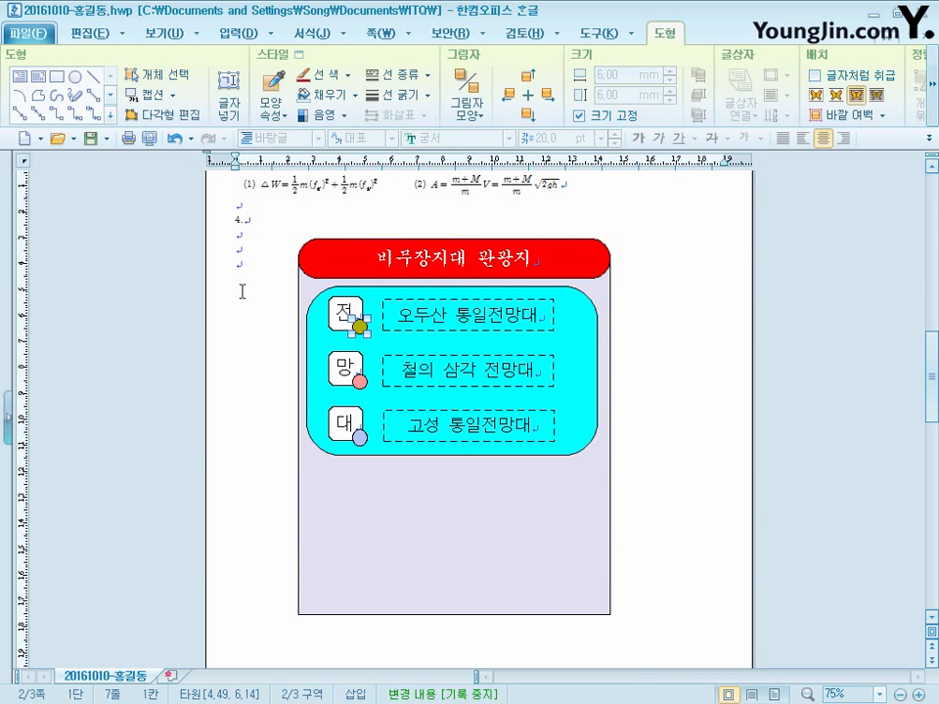
left_click(98, 34)
left_click(805, 90)
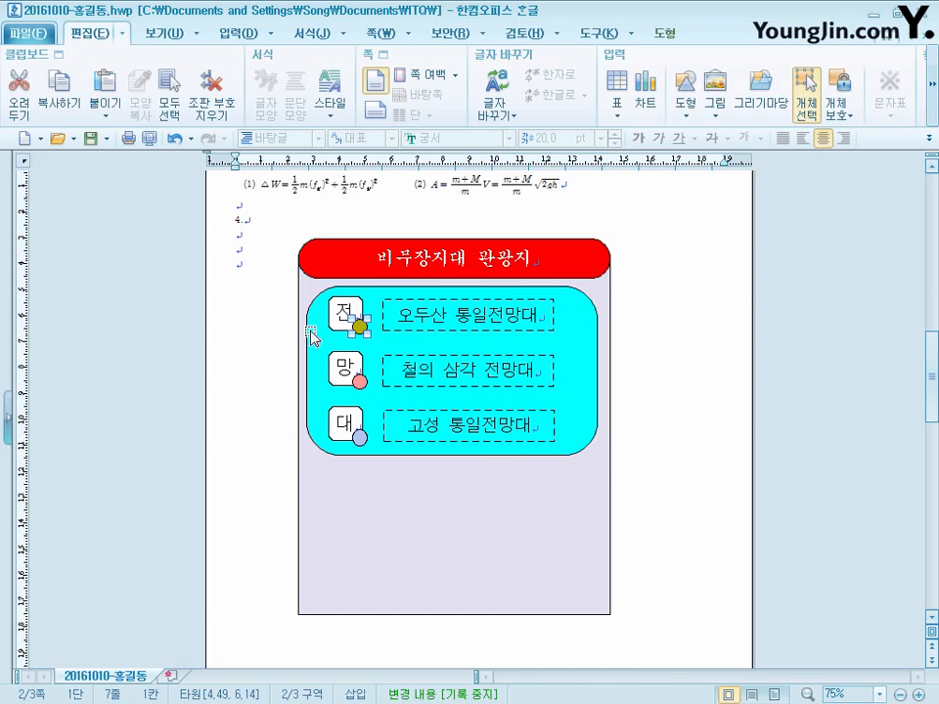
left_click_drag(266, 285, 657, 342)
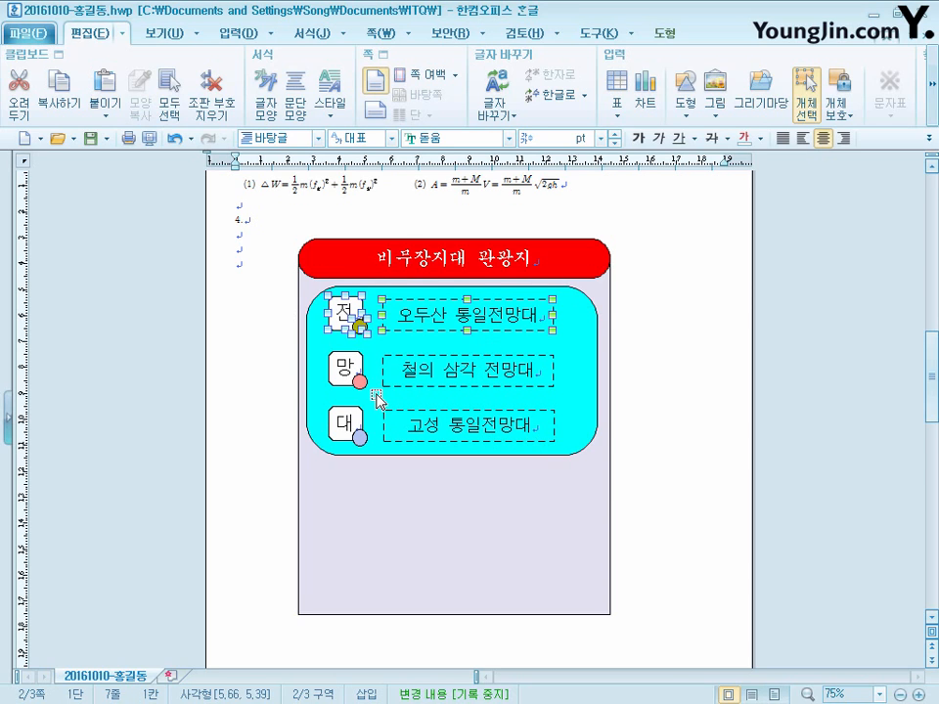
left_click(293, 258)
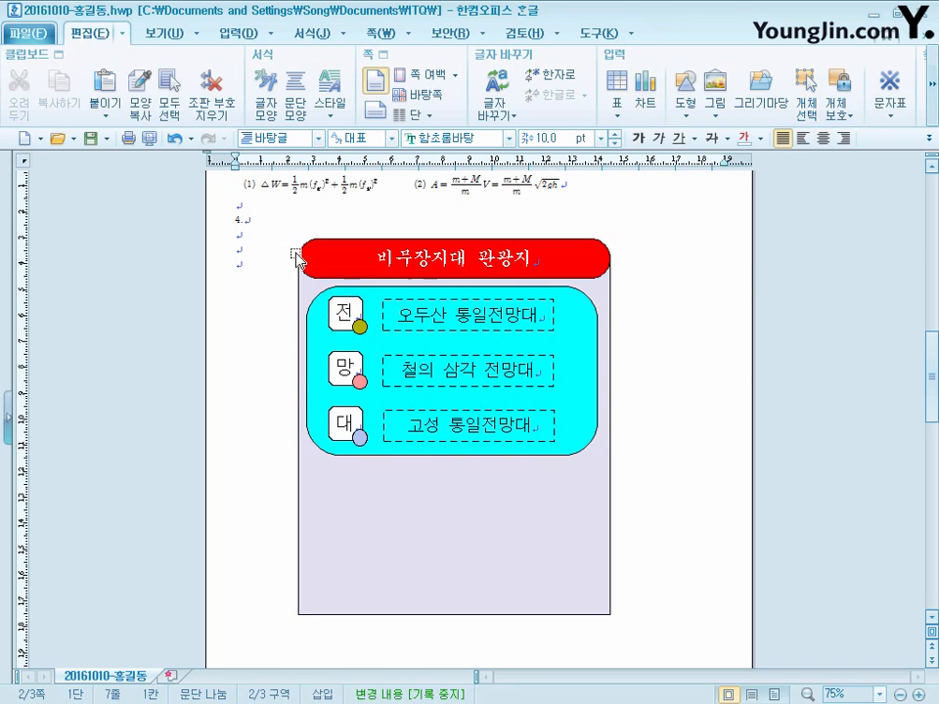
- Insert 로고1.jpg from the ITQ Picture folder on the line below 4. with 글자처럼 취급 turned off
left_click(237, 34)
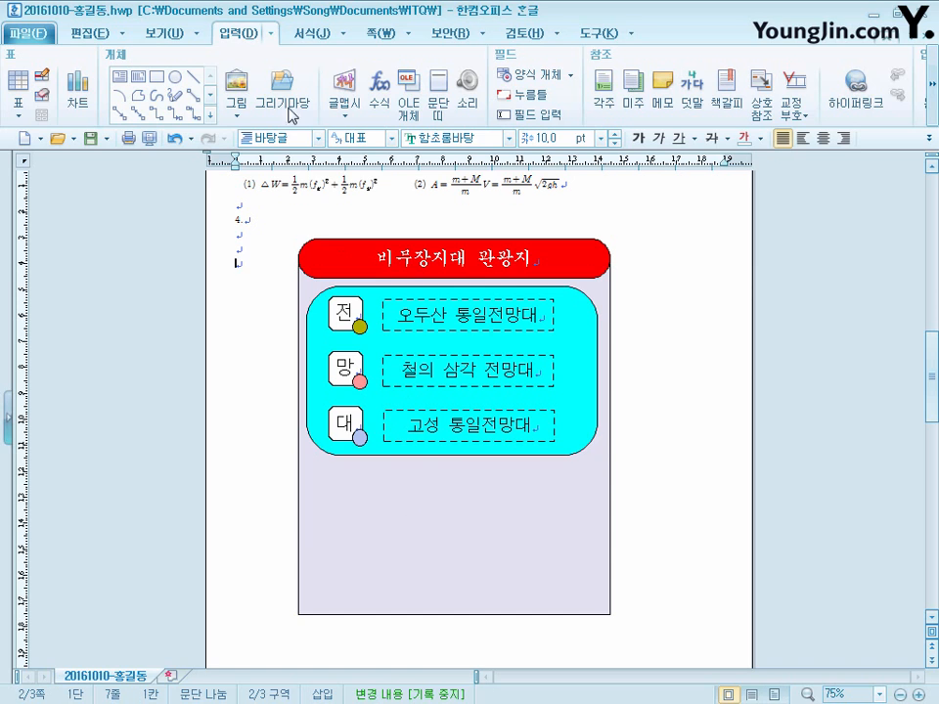
left_click(239, 85)
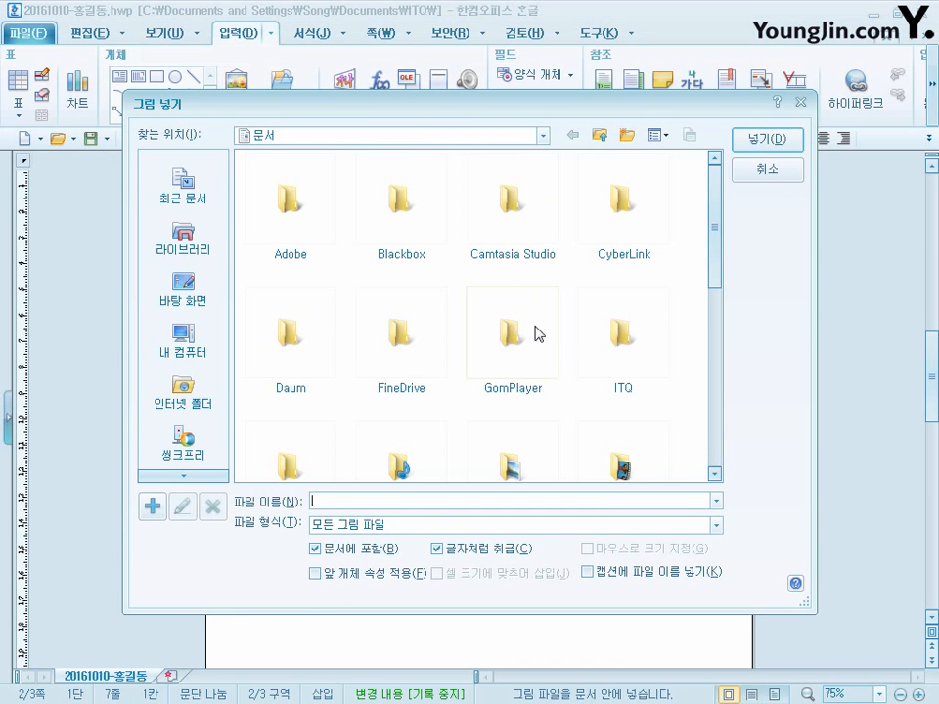
double_click(629, 343)
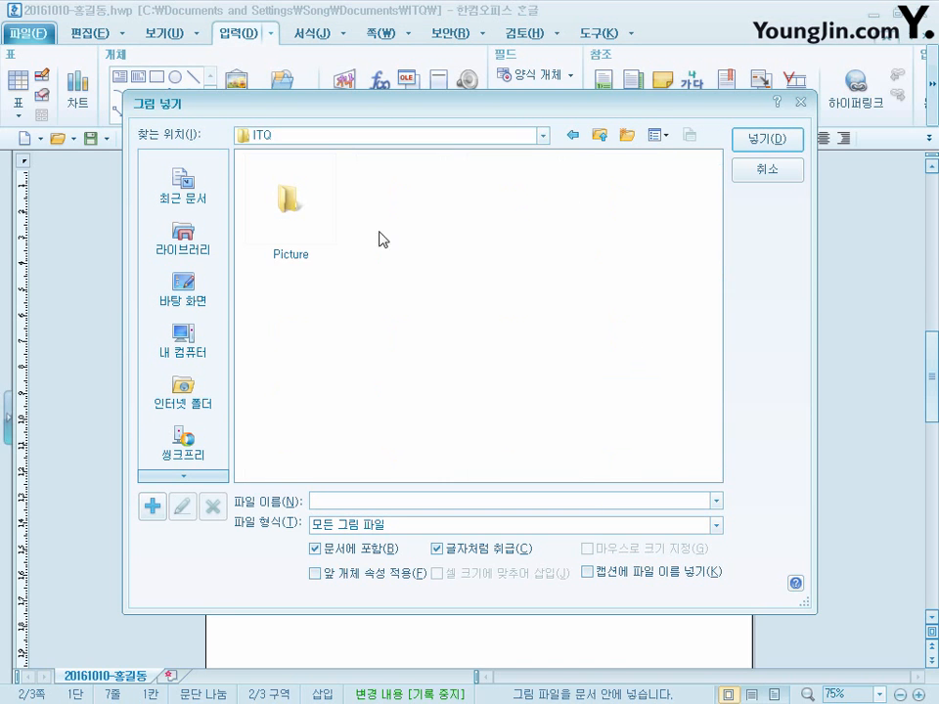
double_click(302, 210)
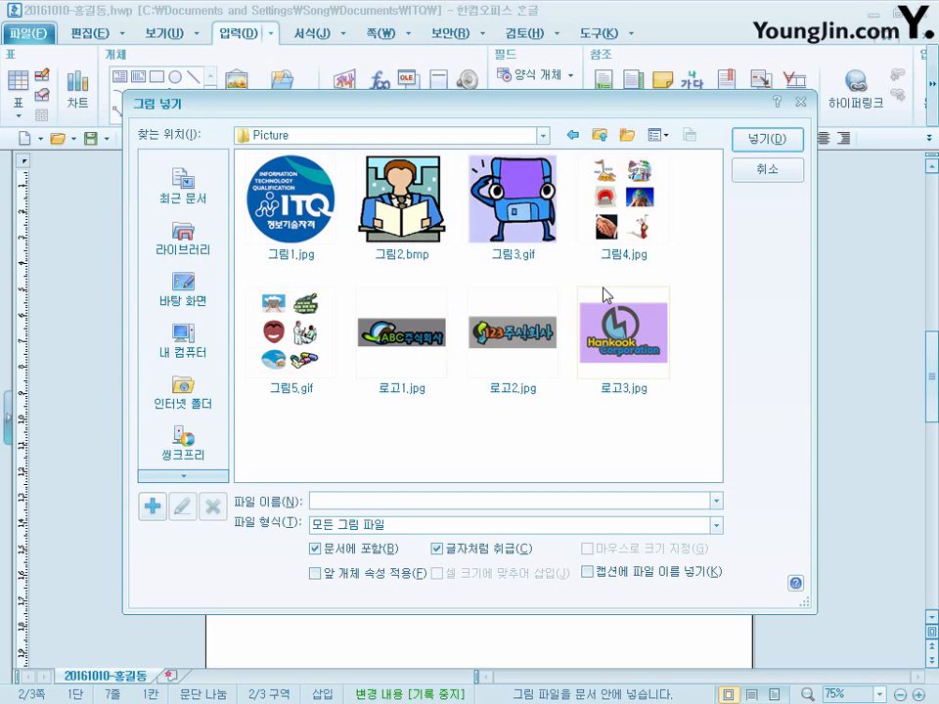
left_click(433, 342)
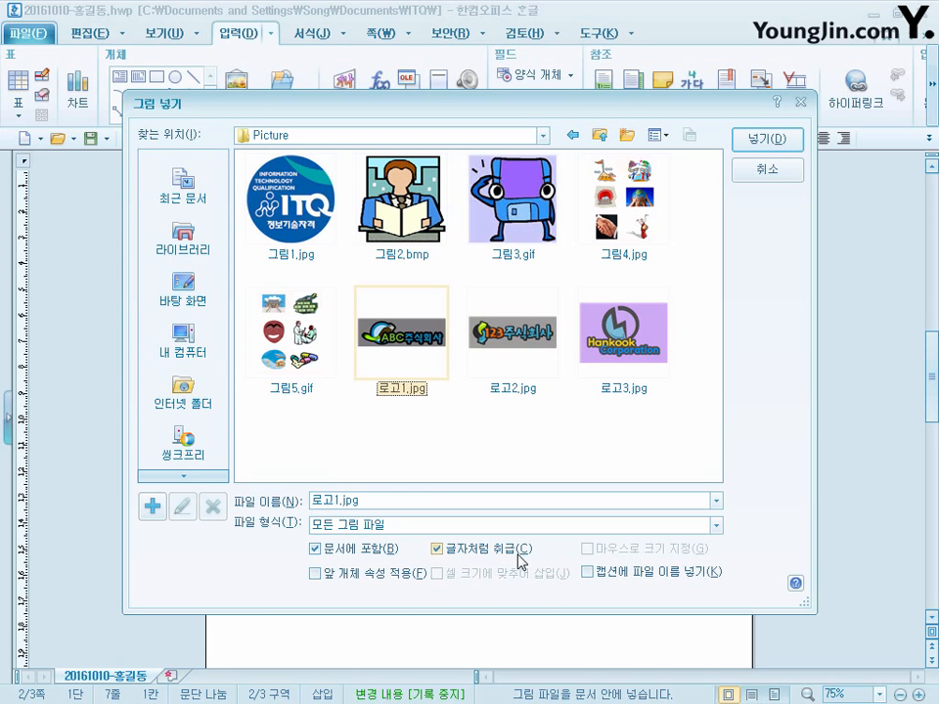
left_click(447, 553)
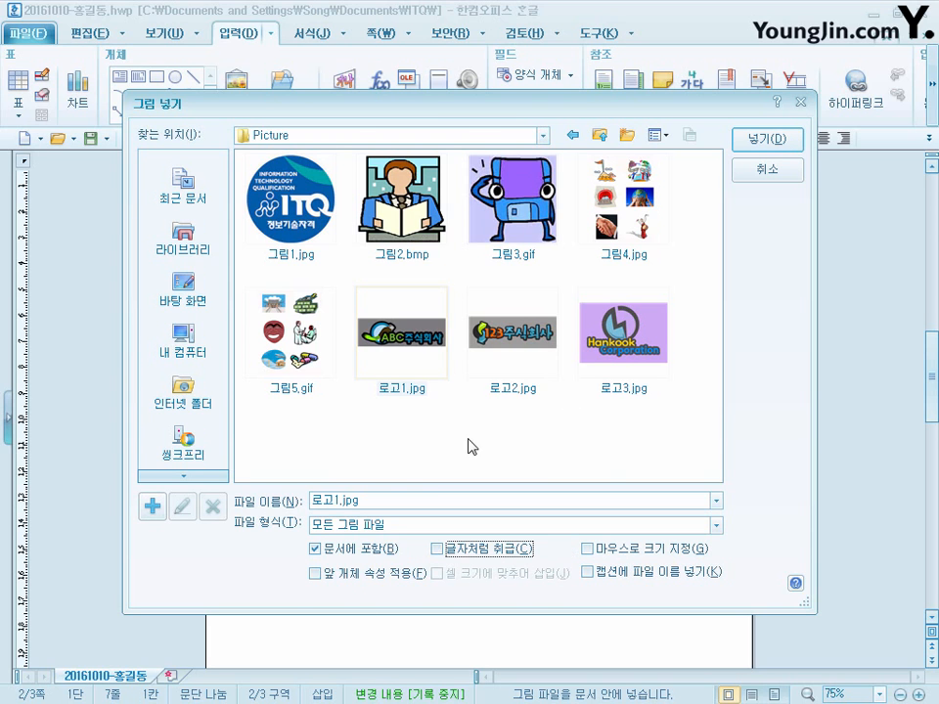
left_click(790, 144)
- Place the logo picture in front of the text (글 앞으로) and fix its size at 40 mm wide by 30 mm high
left_click(274, 286)
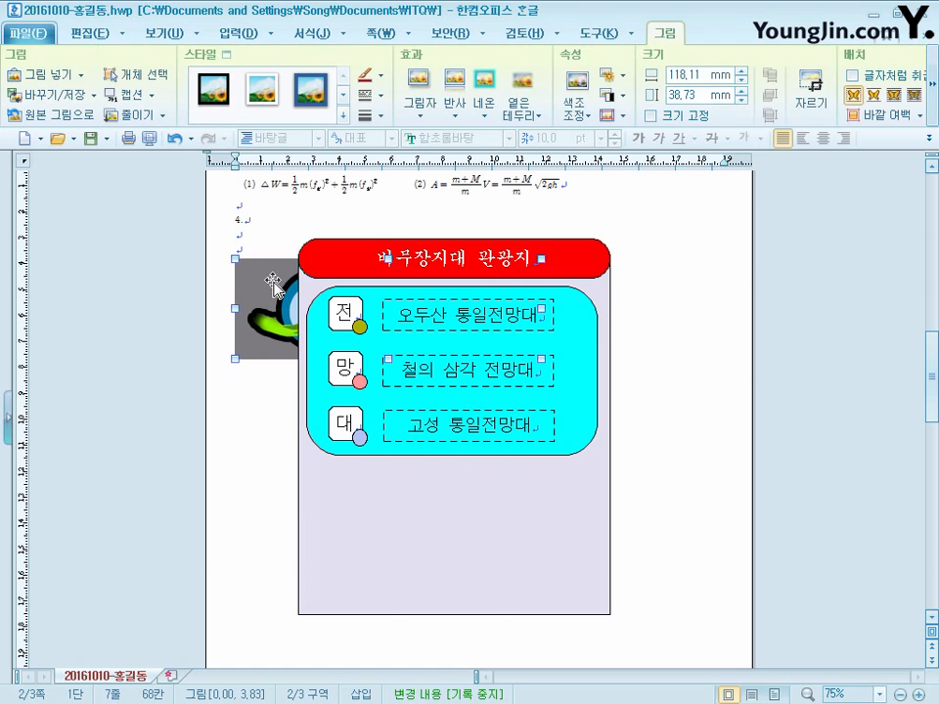
right_click(274, 286)
left_click(338, 291)
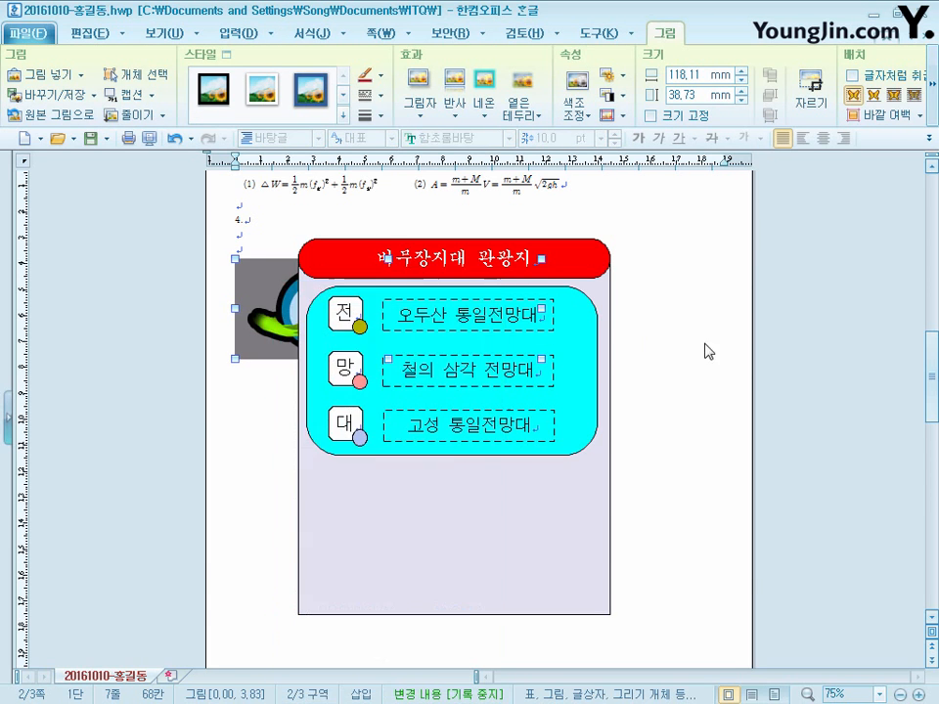
left_click(224, 168)
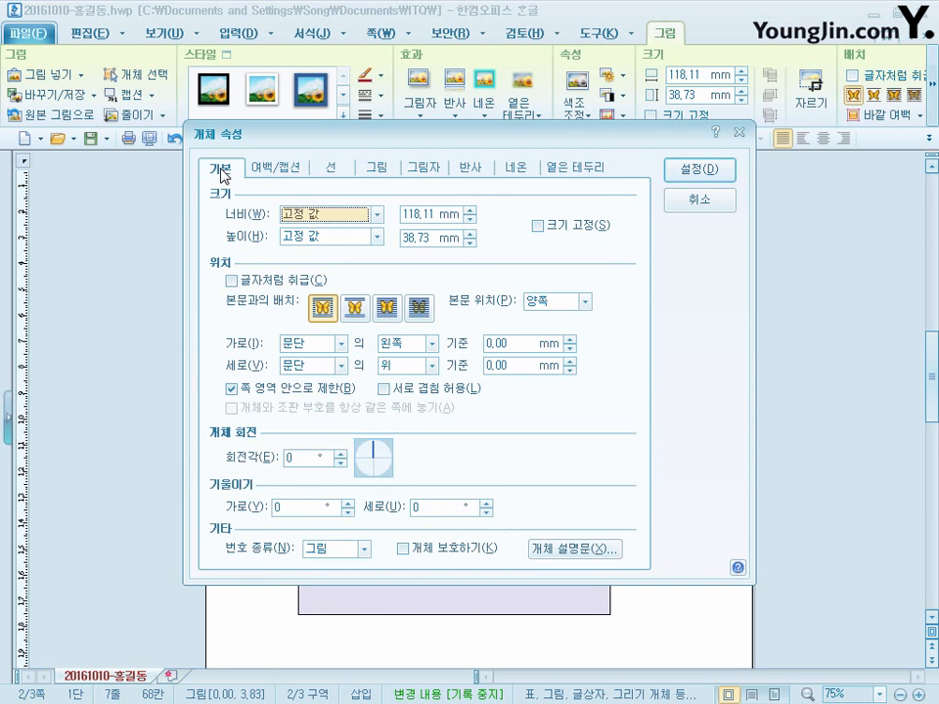
left_click(389, 309)
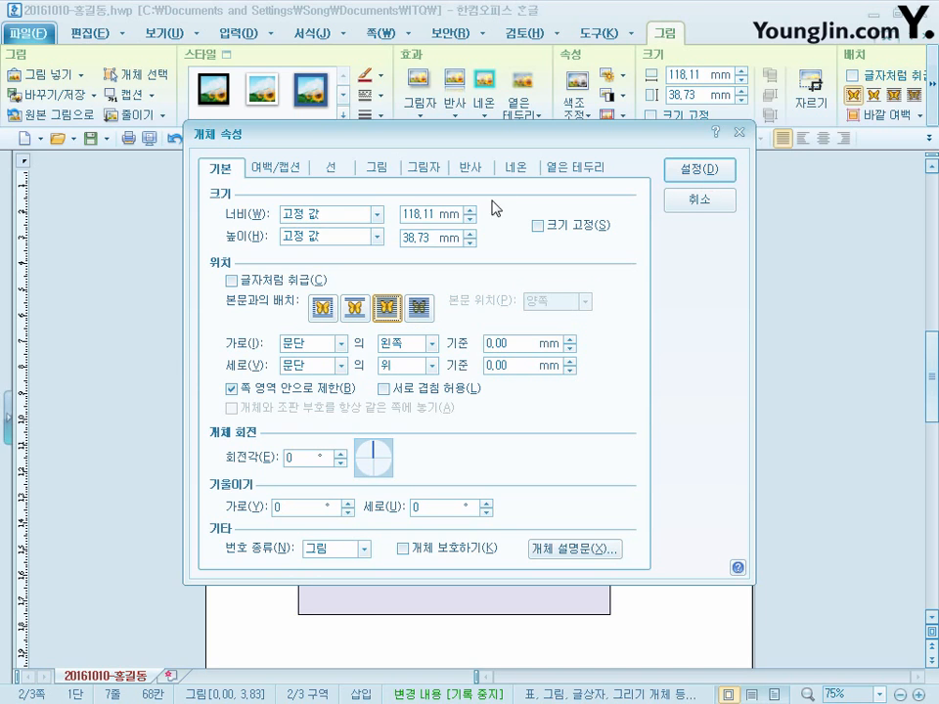
double_click(430, 217)
type("40")
key("Tab")
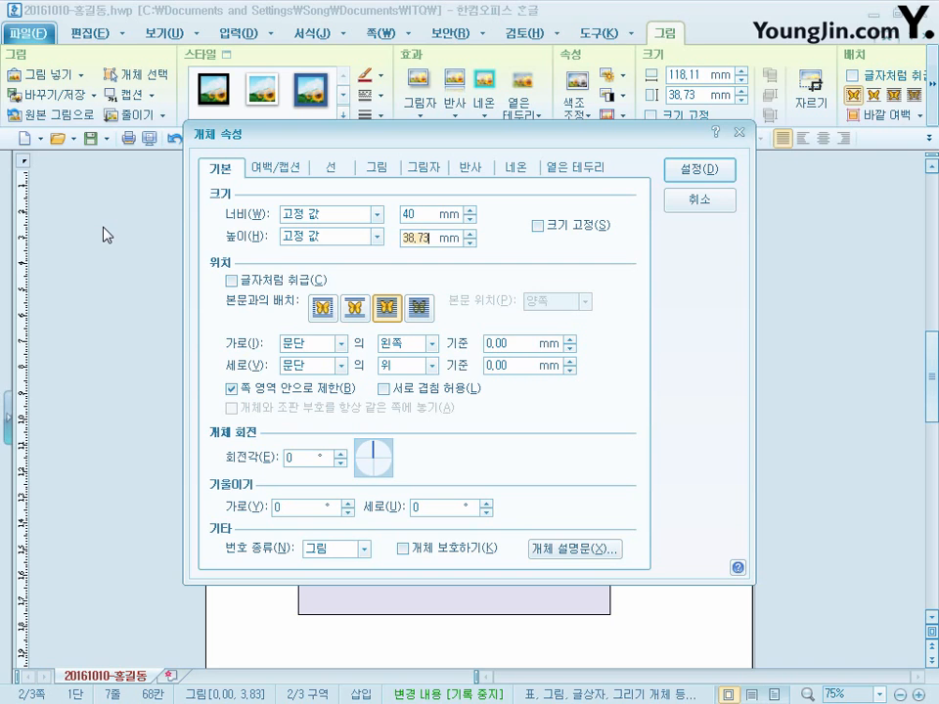
type("30")
left_click(531, 226)
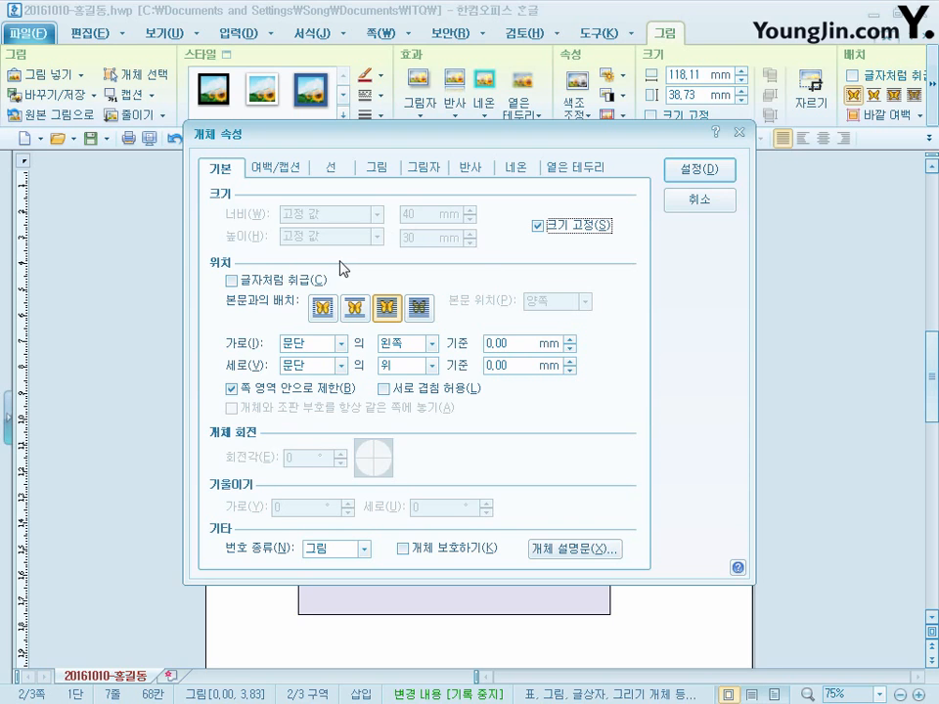
left_click(722, 179)
- Move the logo into the lower-left area of the lavender background shape and bring it to the very front
left_click_drag(304, 294, 387, 536)
right_click(376, 528)
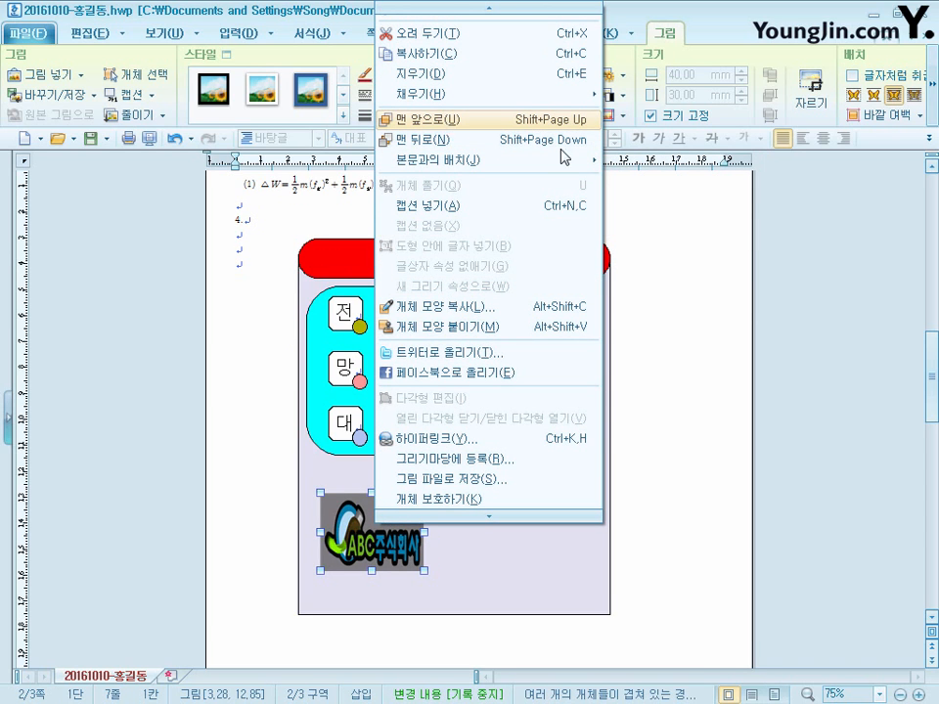
left_click(447, 121)
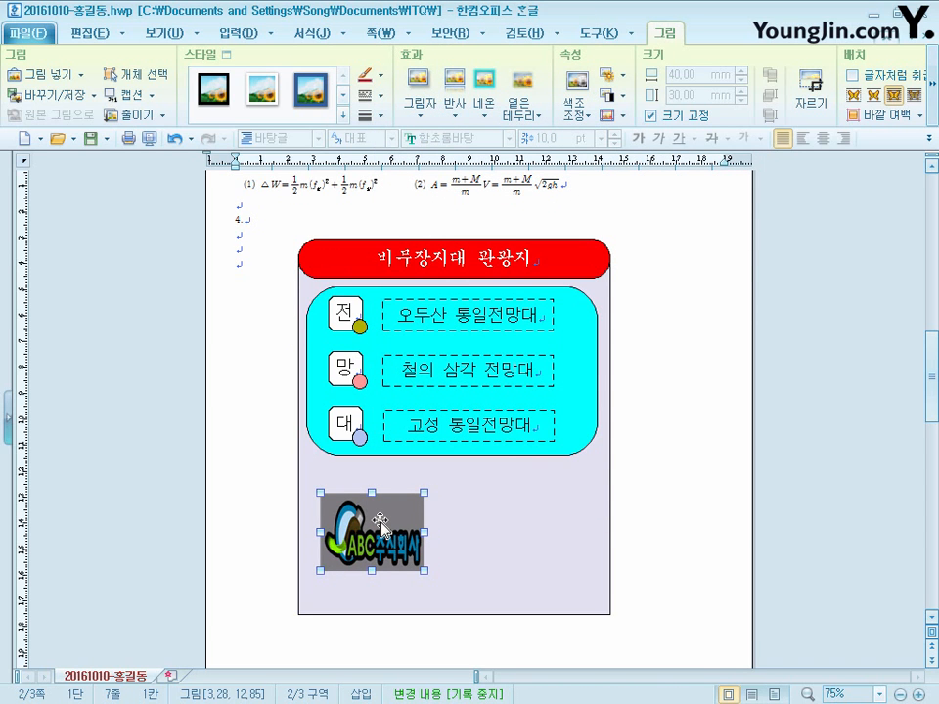
left_click_drag(382, 524, 382, 531)
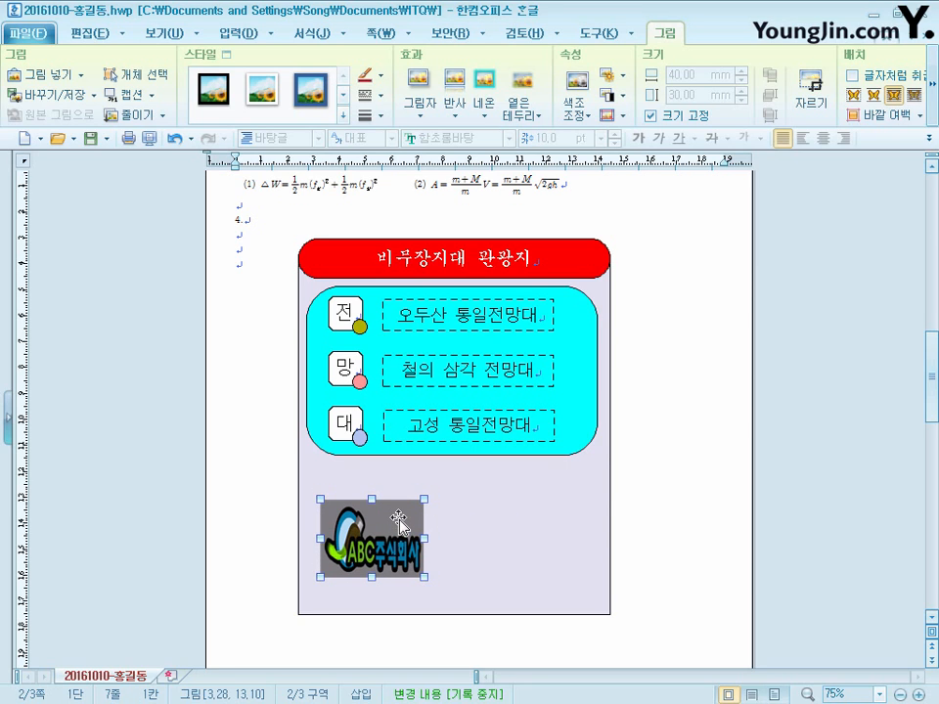
- Hyperlink the logo picture to the 비무장지대 bookmark in the current document
right_click(407, 507)
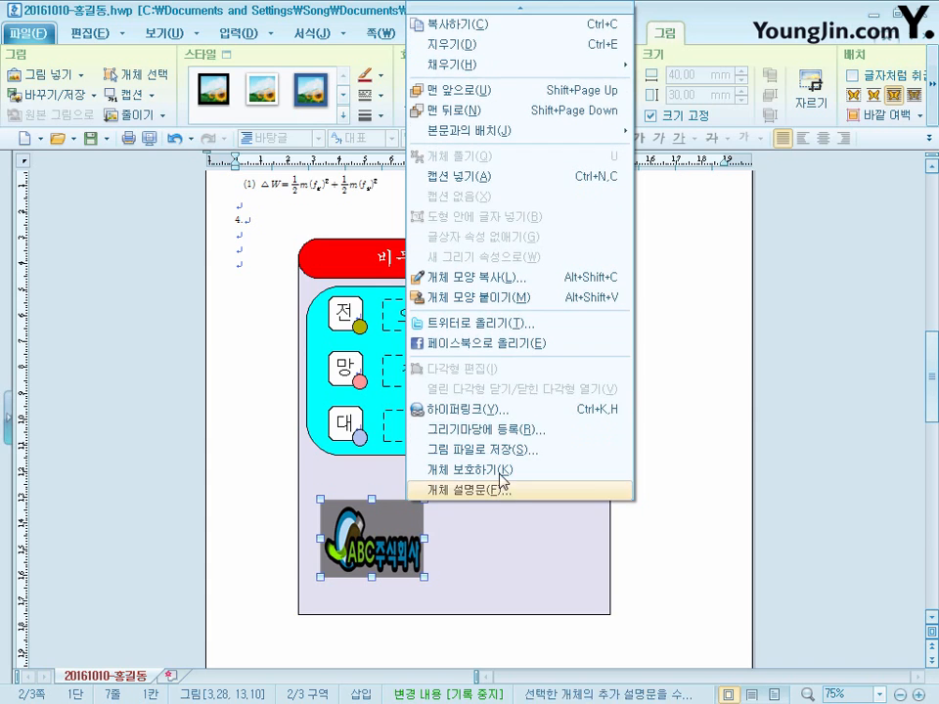
left_click(504, 411)
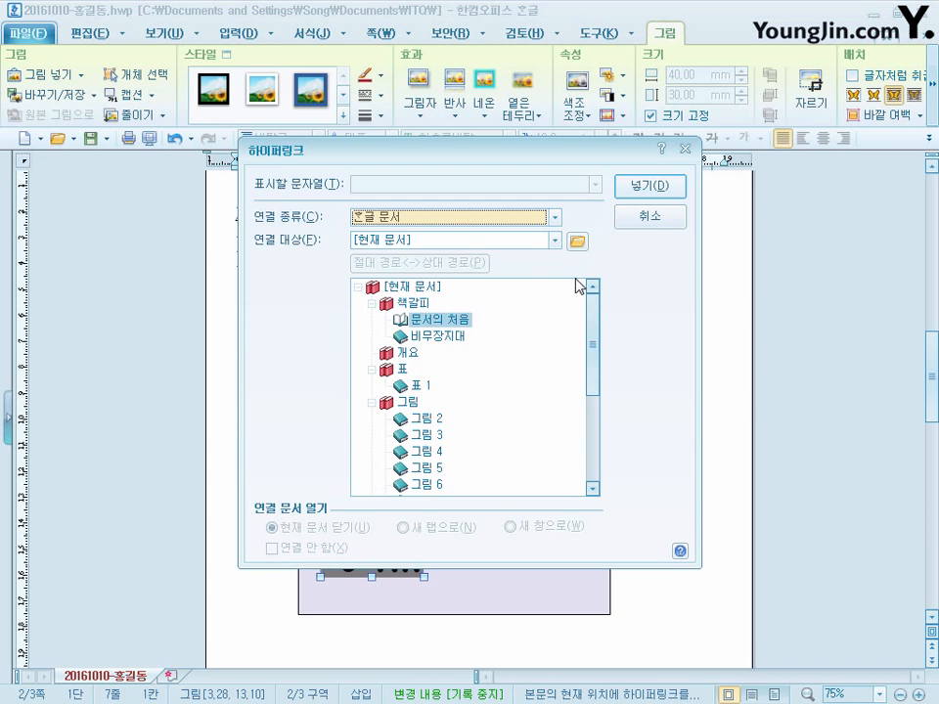
left_click(441, 337)
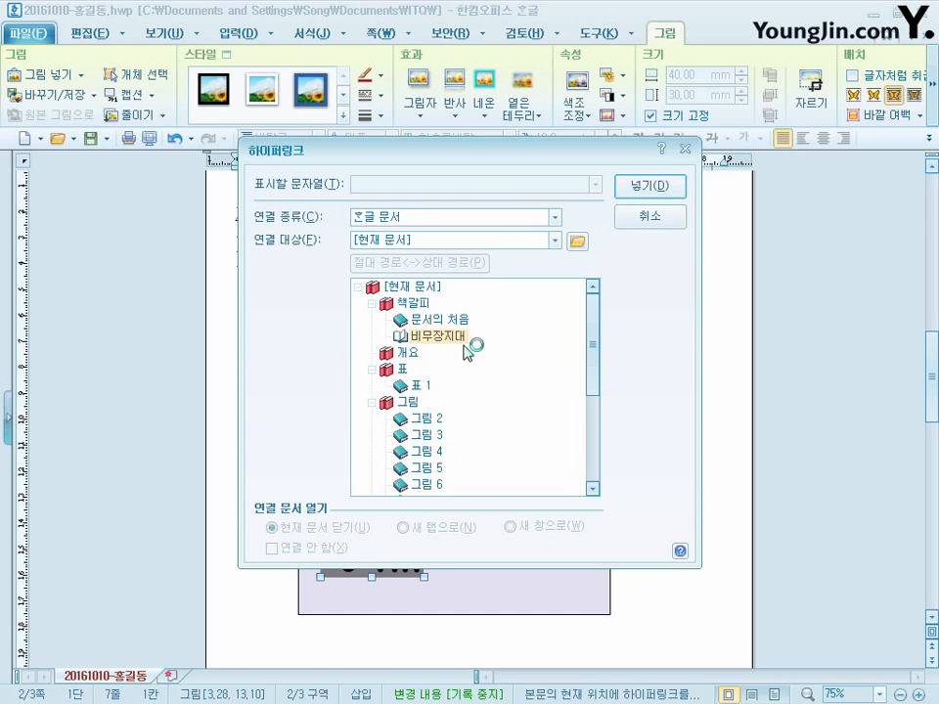
left_click(663, 193)
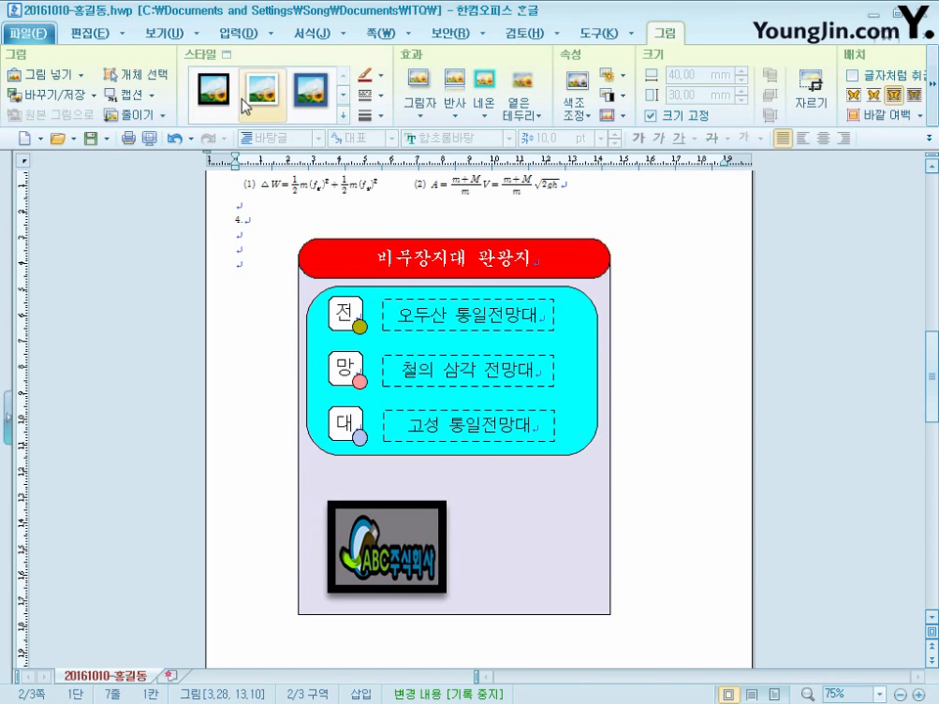
- Create a 글맵시 word-art object reading 비무장지대 in the 굴림 font with the downward chevron shape
left_click(238, 33)
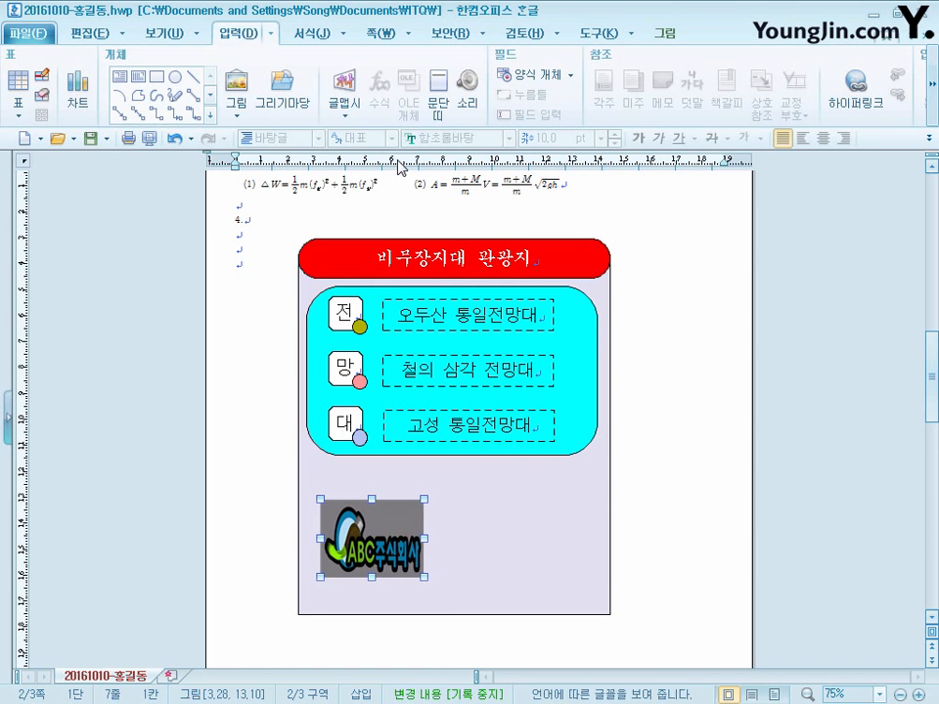
left_click(343, 102)
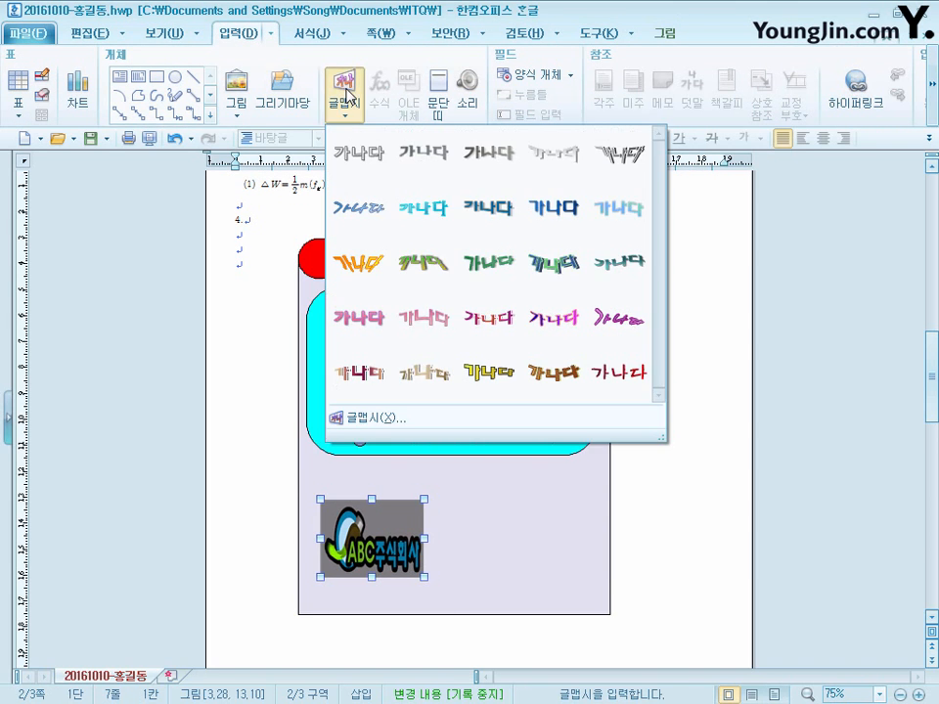
left_click(370, 419)
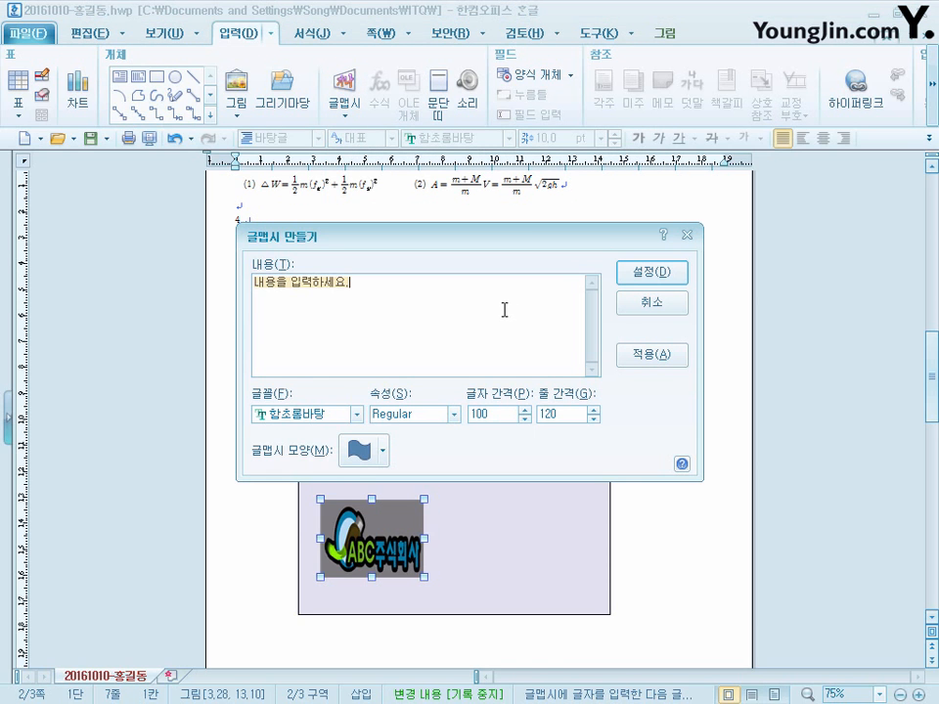
type("비무장지대")
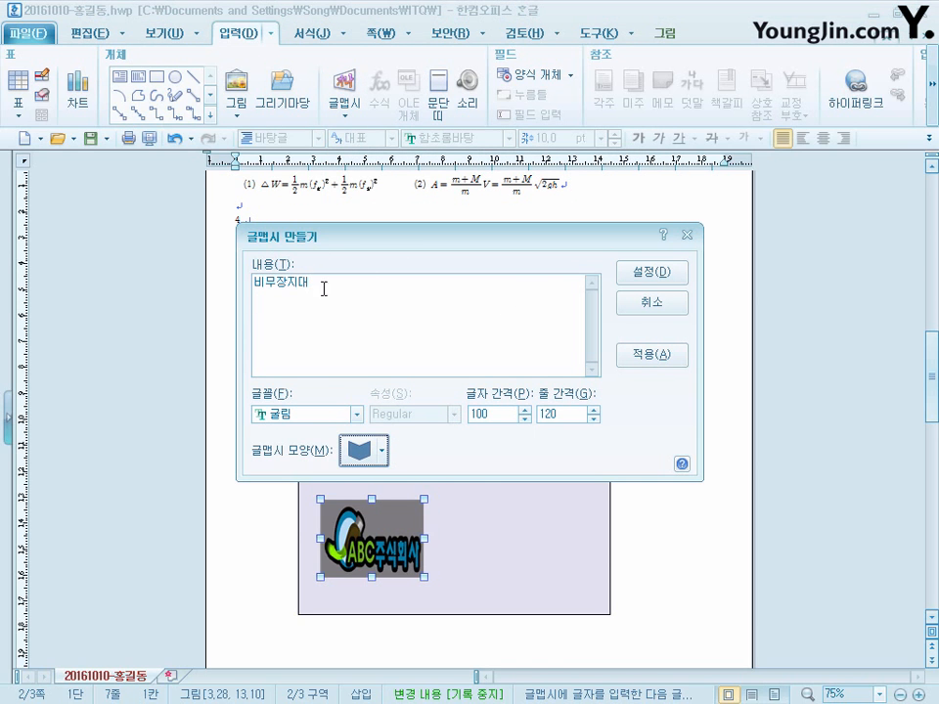
left_click(366, 294)
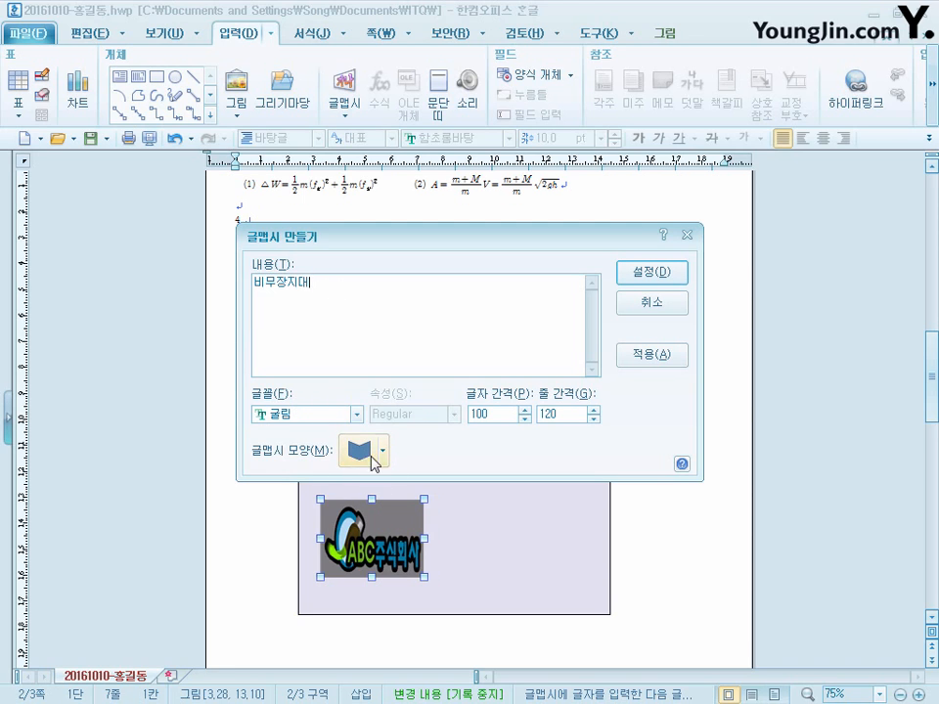
left_click(373, 456)
left_click(418, 447)
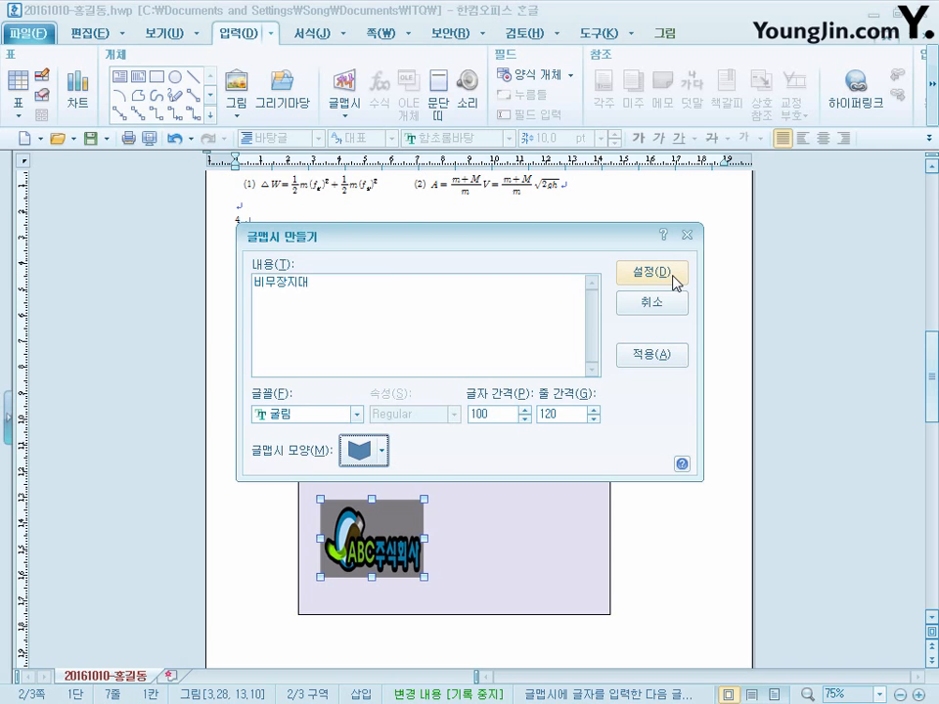
left_click(678, 274)
- Bring the 비무장지대 word art down beside the diagram, fix its size at 60 mm wide by 40 mm high, and place it in front of the text
left_click_drag(254, 276, 264, 544)
right_click(264, 544)
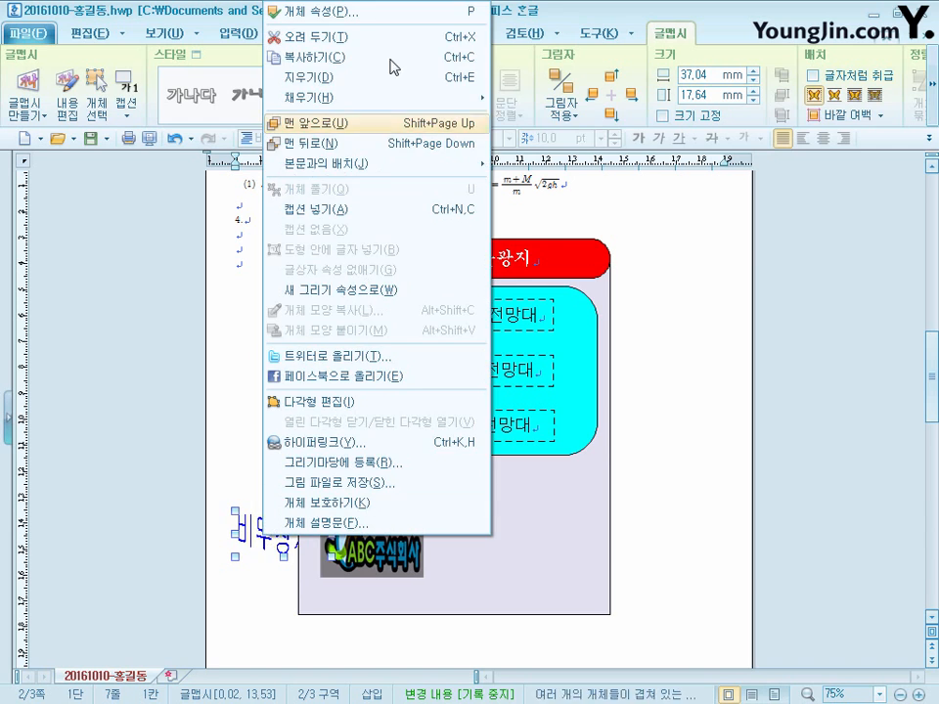
left_click(391, 17)
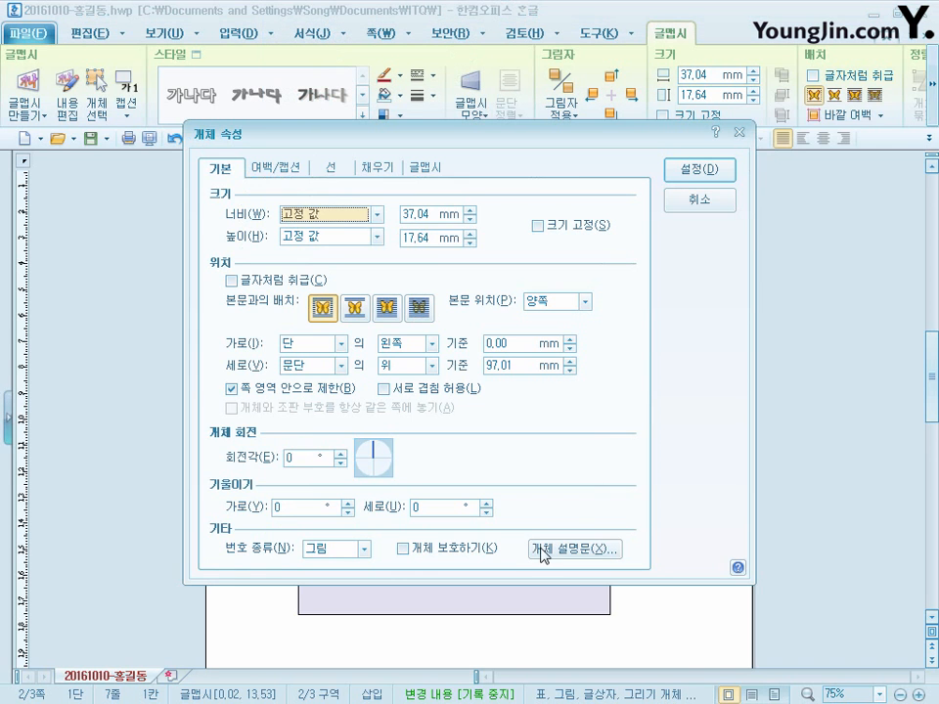
left_click(443, 217)
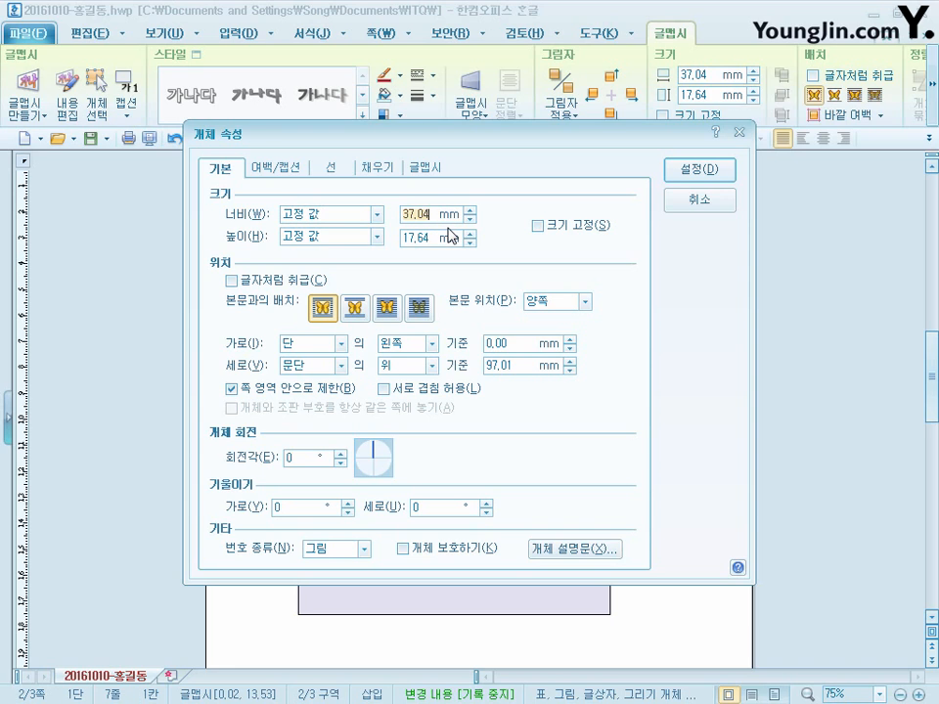
type("56")
key("BackSpace")
key("BackSpace")
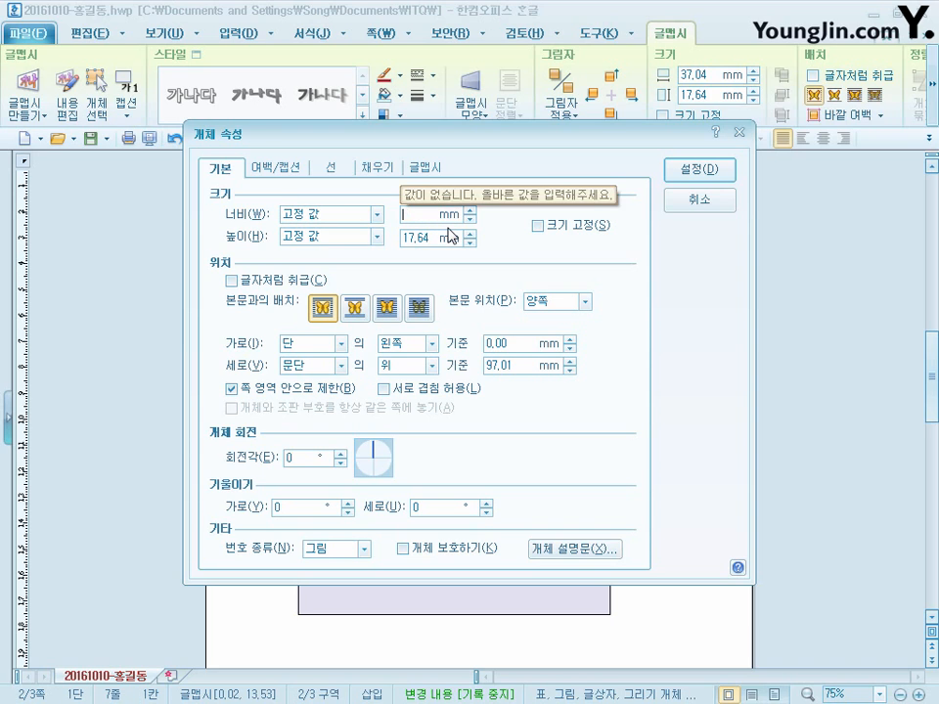
type("60")
key("Tab")
type("40")
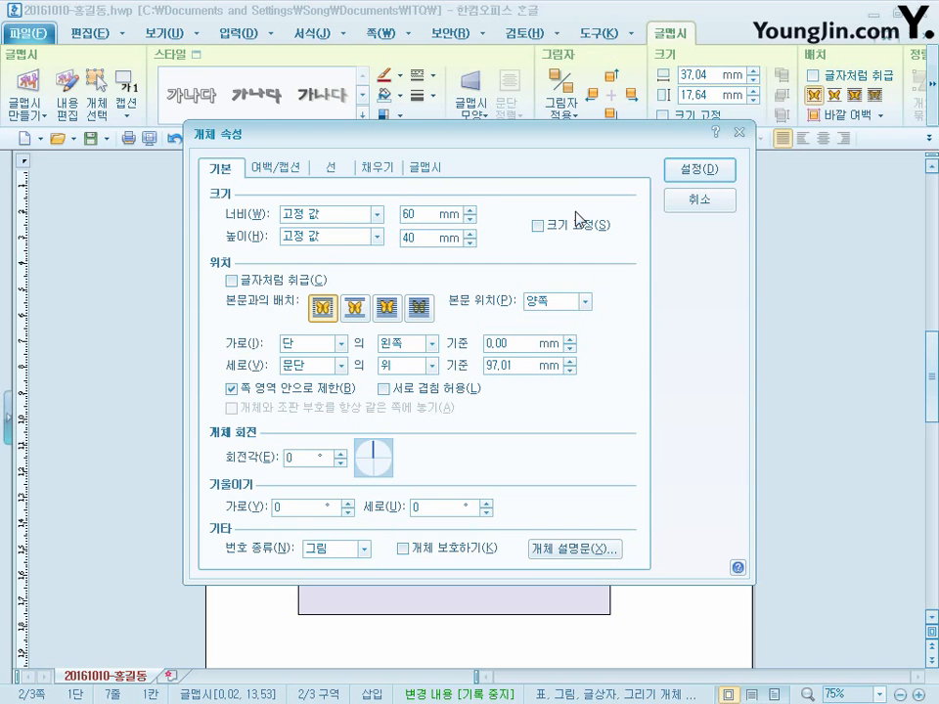
left_click(537, 225)
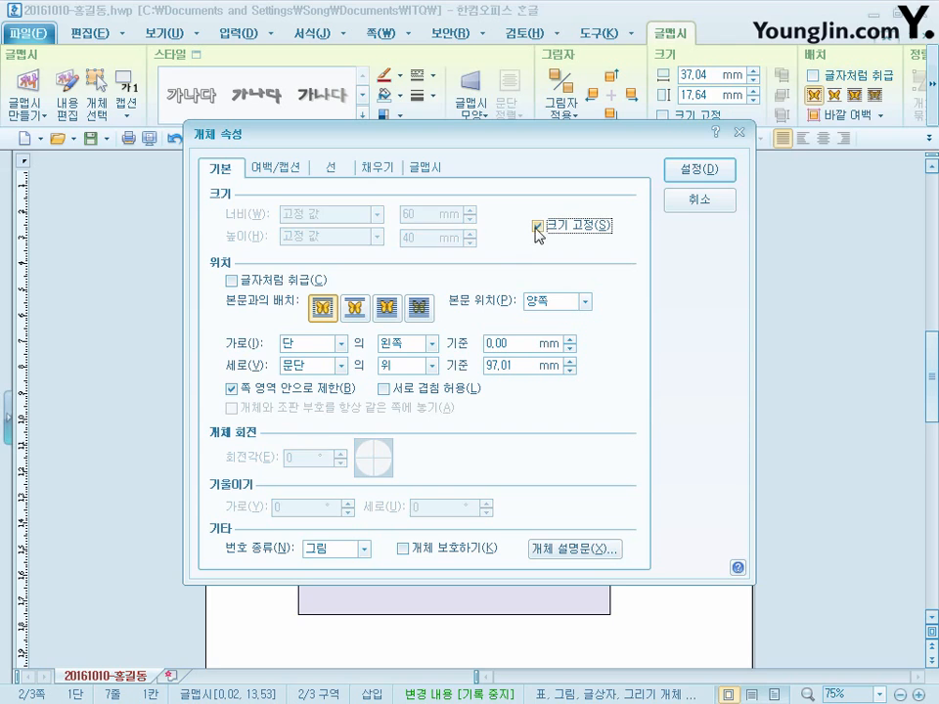
left_click(388, 311)
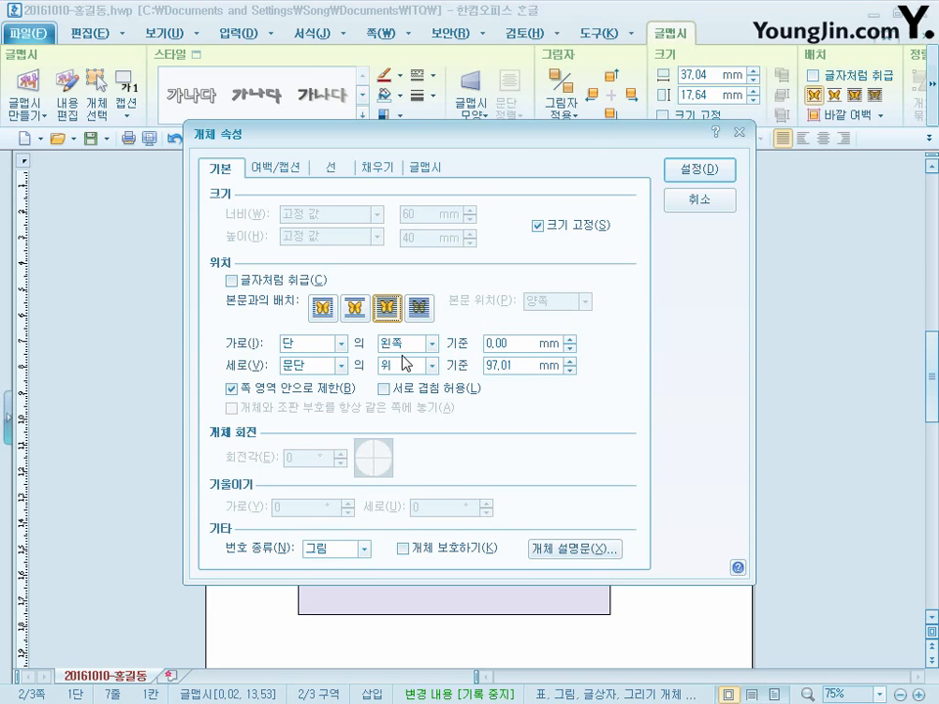
left_click(699, 170)
- Move the 비무장지대 word art beside the logo on the lavender shape and fill it with red
left_click_drag(289, 553, 486, 529)
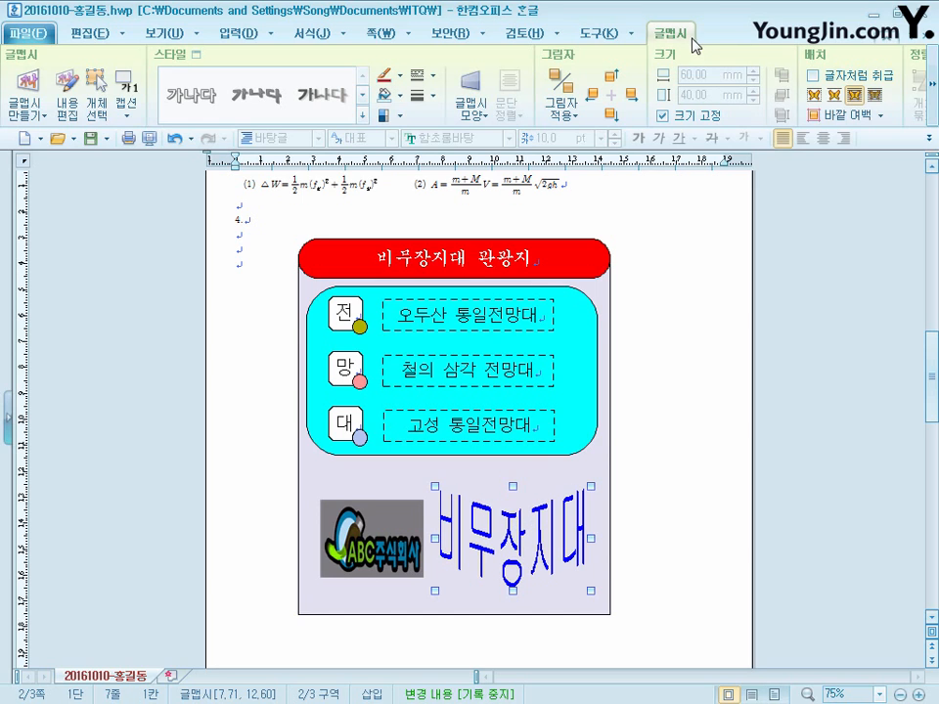
left_click(401, 105)
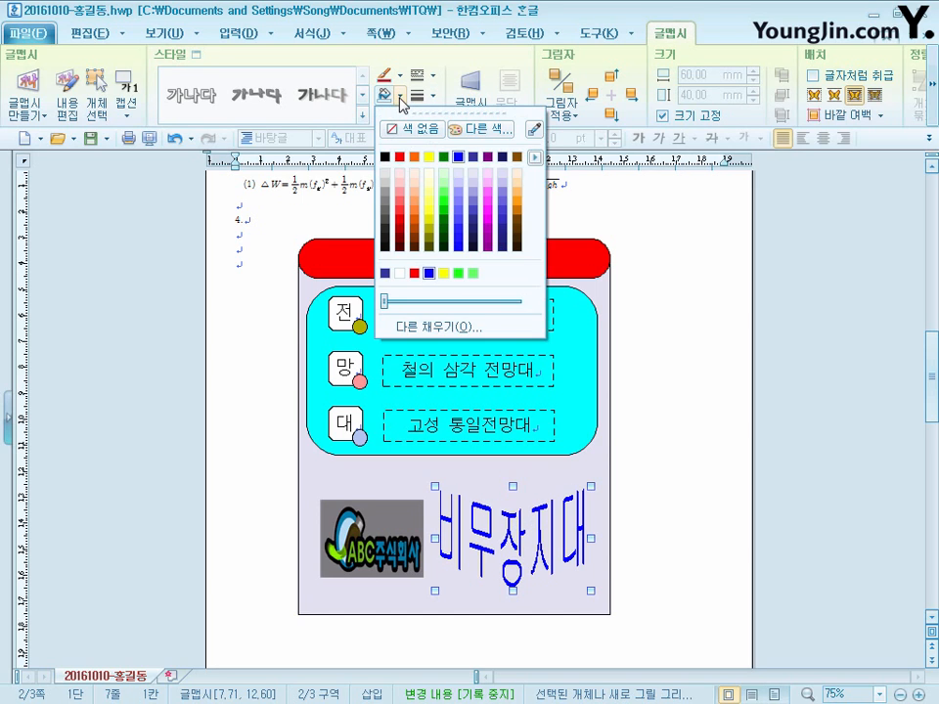
left_click(400, 158)
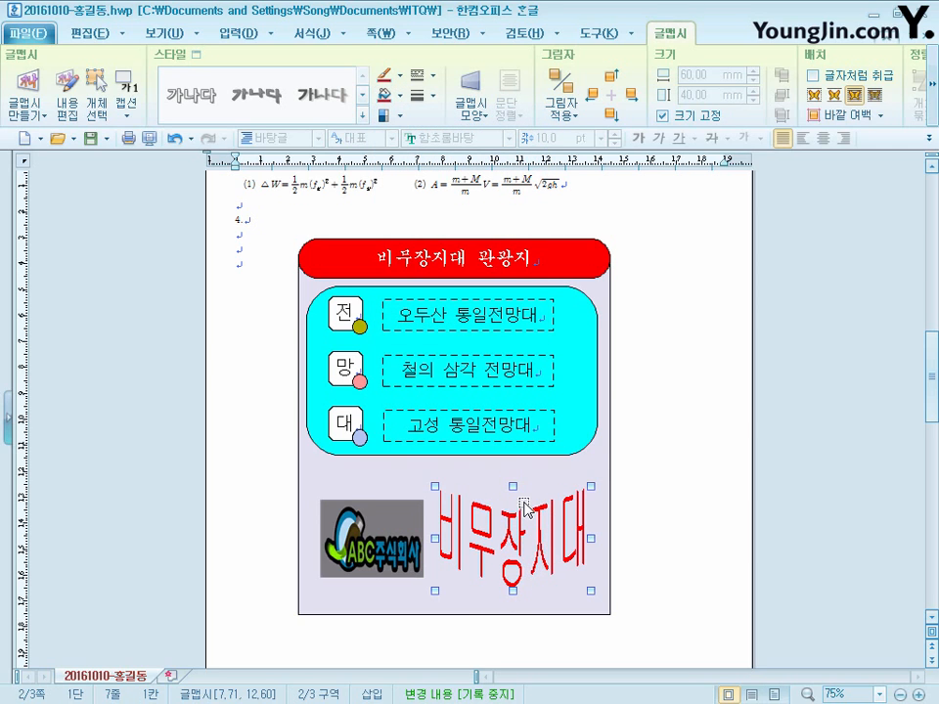
- Fit the view to page width and centre the title 민족 분단과 비무장지대 on page 3
left_click(751, 695)
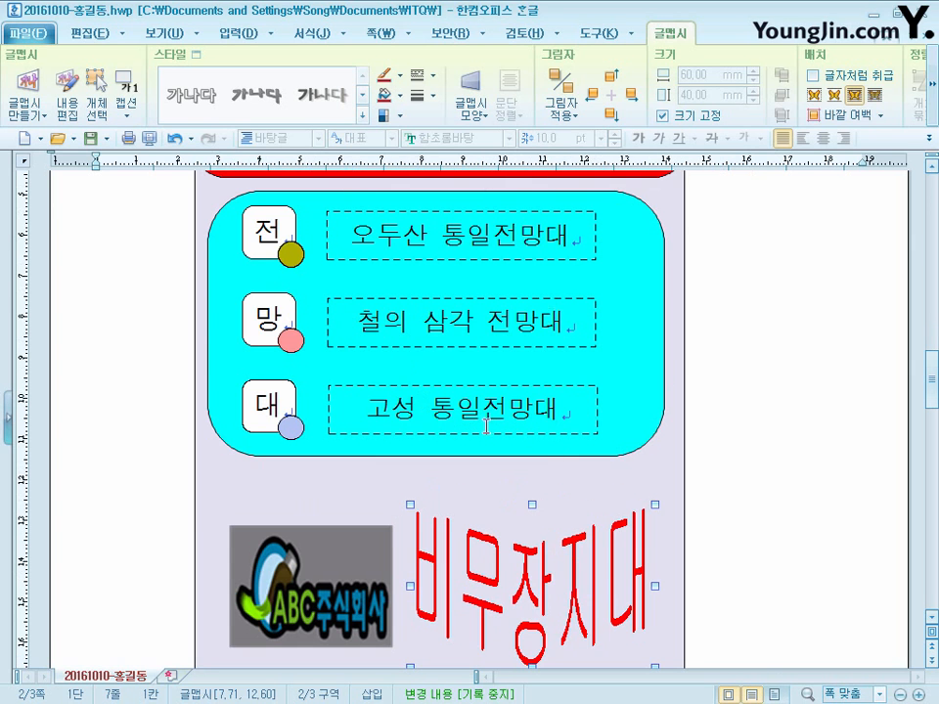
scroll(584, 484, "up", 3)
scroll(584, 482, "down", 10)
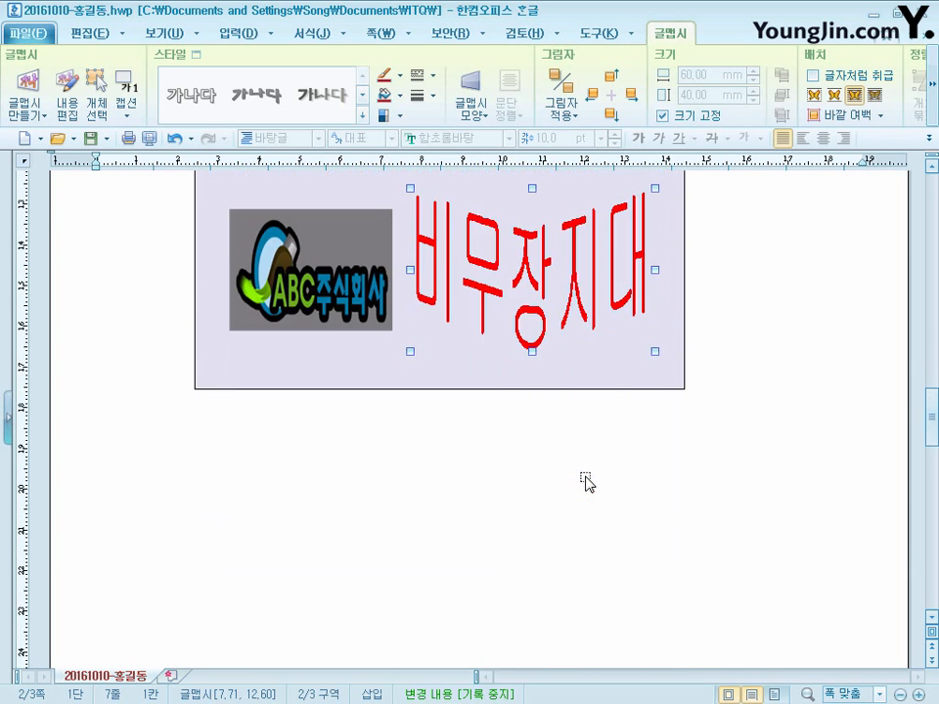
scroll(584, 484, "down", 5)
left_click(207, 311)
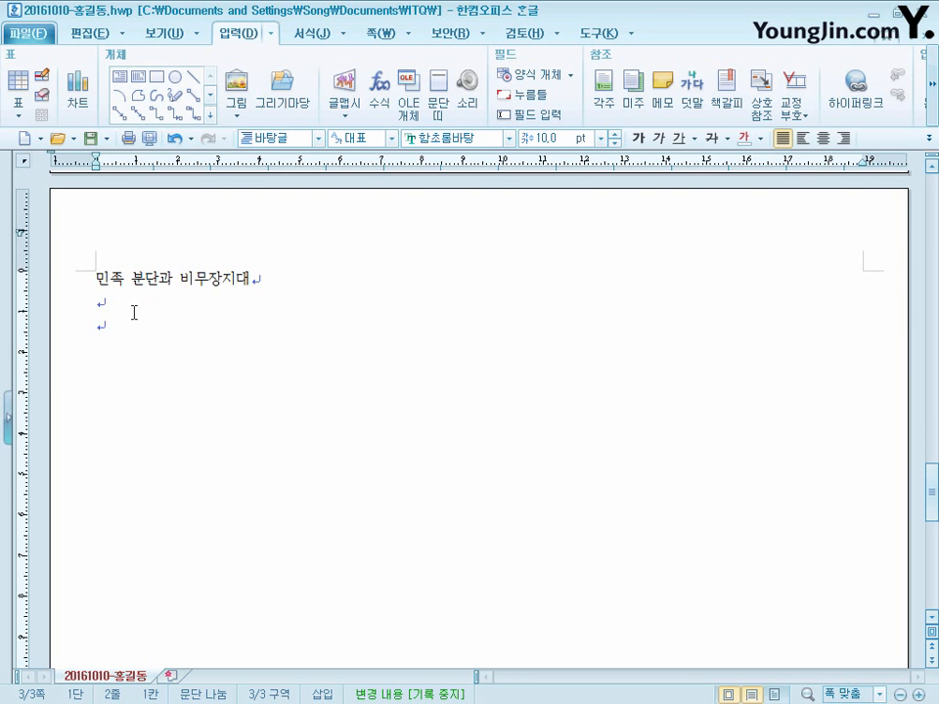
left_click(282, 284)
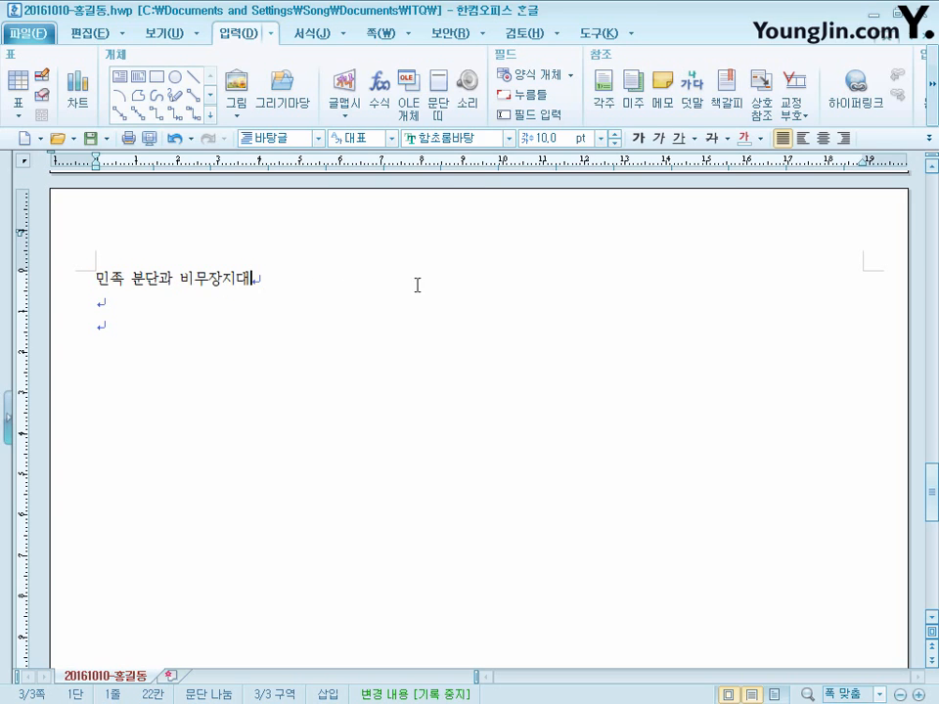
left_click(823, 137)
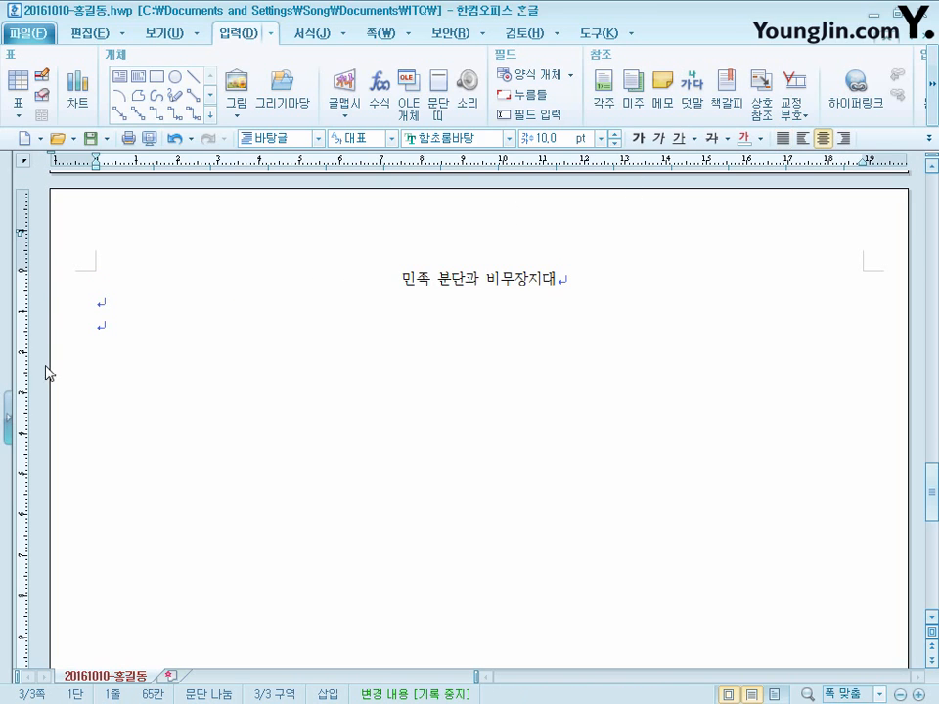
- Paste the copied body text on the third line of page 3 and add two blank lines below it
left_click(125, 325)
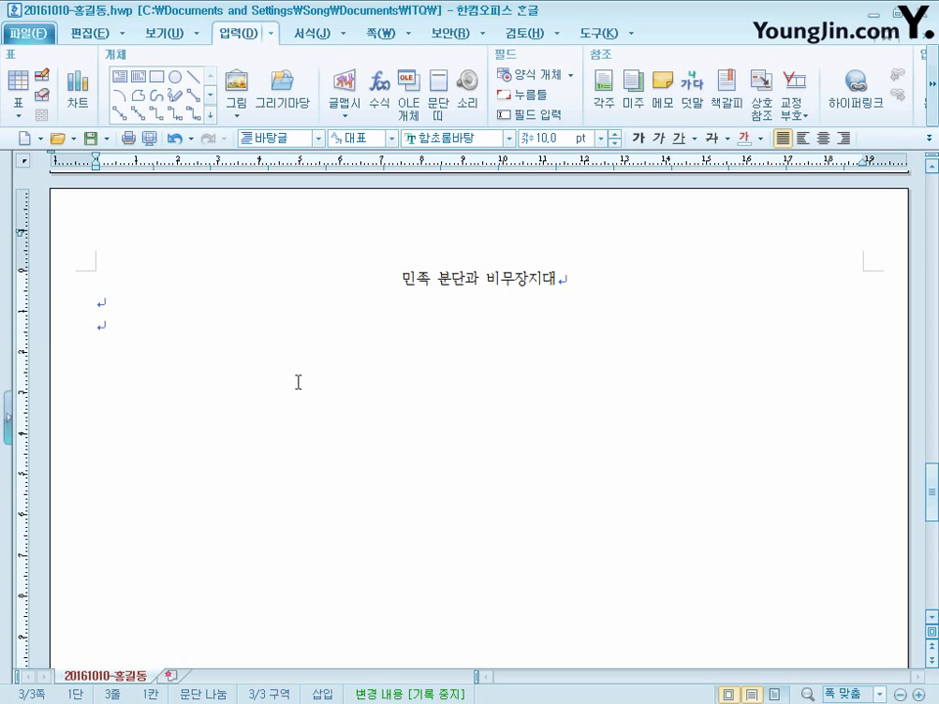
type("비무장지대는 국제조약이나 협약에 의하여 무장(이 금지된 지역을 말한다. DMZ라는 약칭으로도 불리는 이곳은 무력 충돌을 방지하거나 국제적인 교통로를 확보하기 위하여 설치되며 군대 주둔, 무기 배치, 군사 시설 설치가 금지된다.\\n한국의 비무장지대는 한국전 정전협정에 의하여 1953년에 설정되었다. 이 지역은 서쪽으로 예성강과 한강 어귀의 교동도에서부터 개성 남방의 판문점을 지나 중부의 철원과 금화를 거쳐 동해안 고성의 명호리까지 이르는 155마일의 군사분계선을 중심으로 남북 2킬로미터의 완충 지대를 뜻한다. 군사분계선과 남방한계선 사이, 즉 DMZ의 남측 지역 관할은 정전협정 체결의 주체인 유엔사가 맡고 있기 때문에 출입 승인, 남북 간 충돌 발생 시 현장 조사 등은 유엔사가 직접 한다. 따라서 민사 행정이나 구제 사업을 위하여 군인이나 민간인이 비무장지대에 들어가려면 군사정전위원회의 허가를 받아야 한다. 군사정전위원회의 허가 없이는 어떠한 군인이나 민간인도 군사분계선을 넘지 못하며 출입 시 무기를 소지할 수 없다. 비무장지대는 이처럼 출입이 제한적이고 금지되는 지역이며 특히 군사정전위원회와 중립국감시위원단이 있는 판문점 구역은 쌍방이 공동으로 경비하는 비무장지대 안의 특수지역이다.")
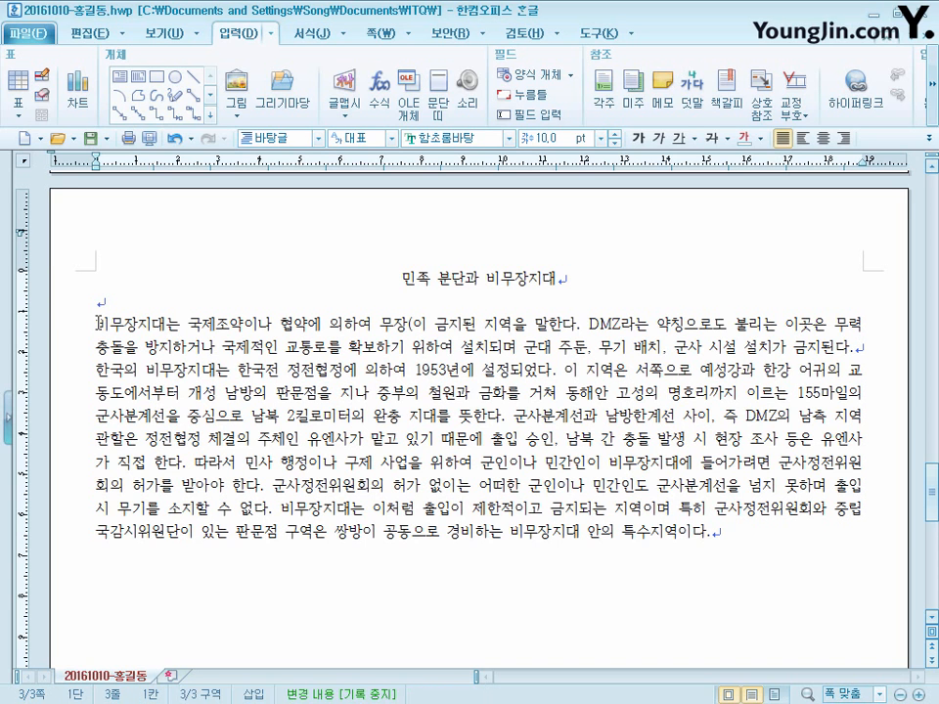
left_click_drag(98, 323, 870, 349)
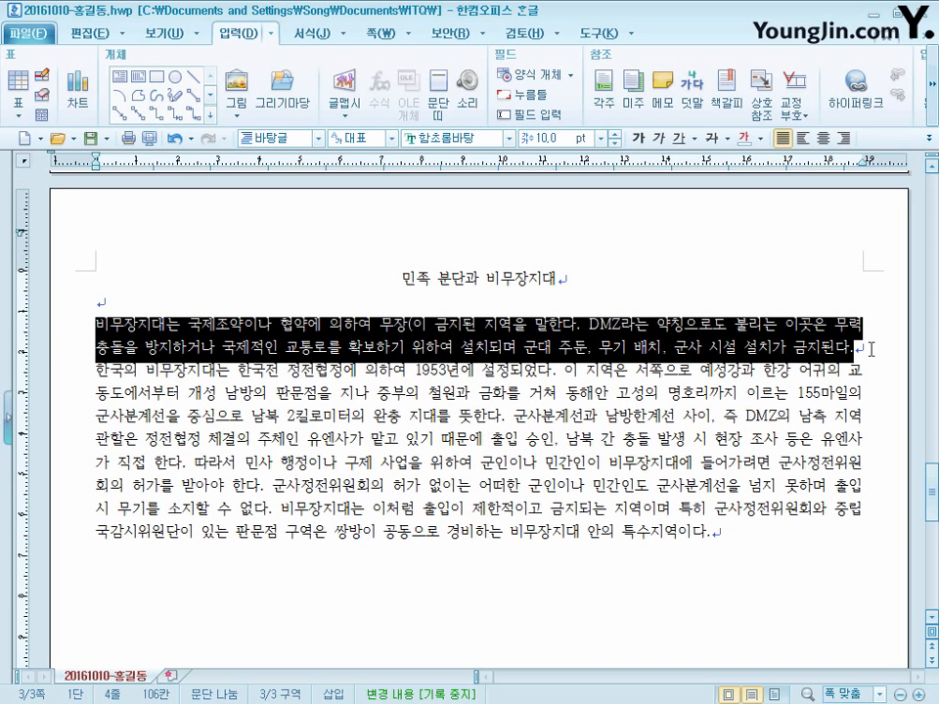
left_click(861, 352)
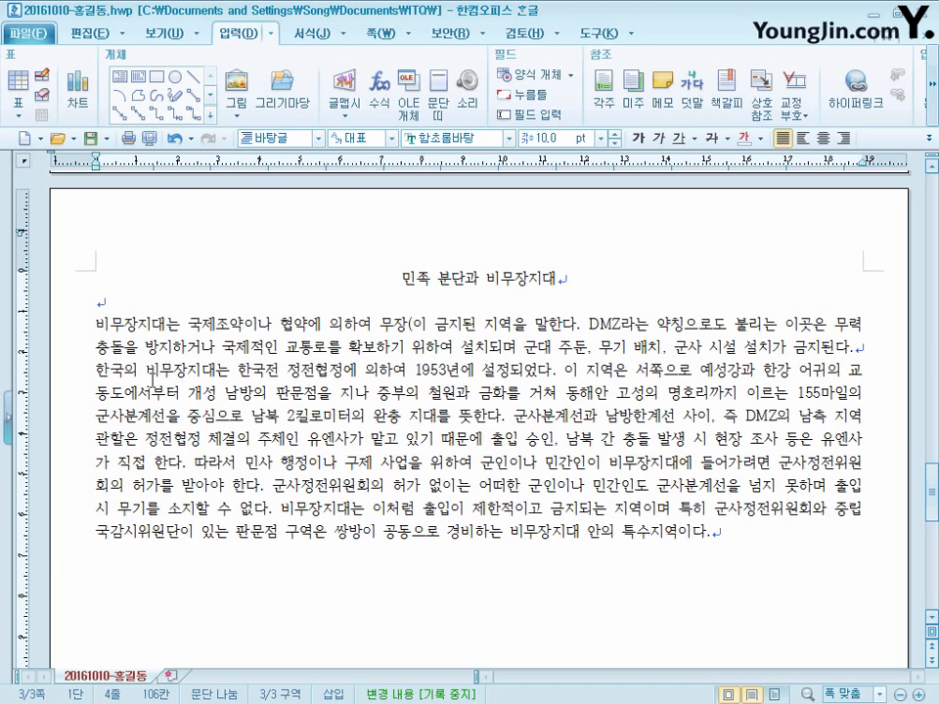
left_click_drag(98, 370, 842, 530)
left_click(716, 538)
key("Return")
key("Return")
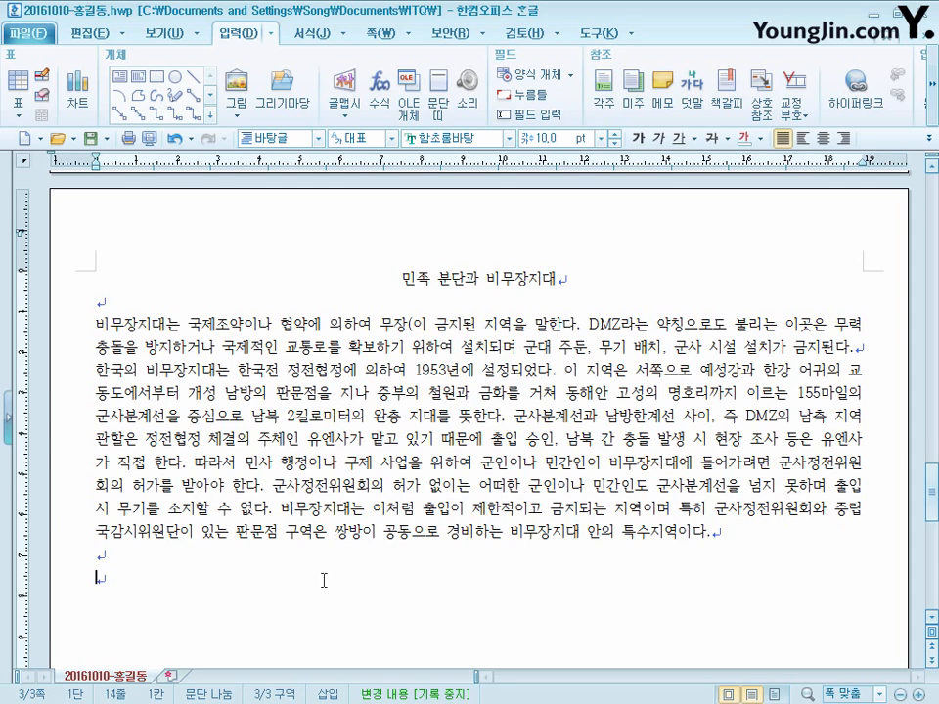
- Format the page 3 title 민족 분단과 비무장지대 in the 돋움 font at 18 pt and bold
left_click(588, 277)
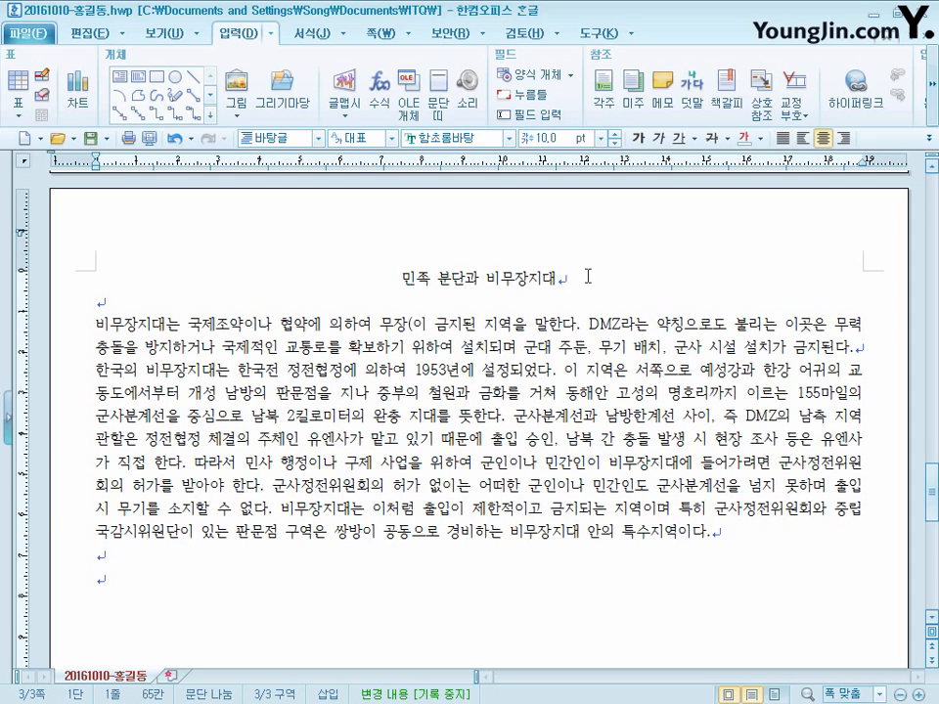
left_click_drag(588, 277, 377, 288)
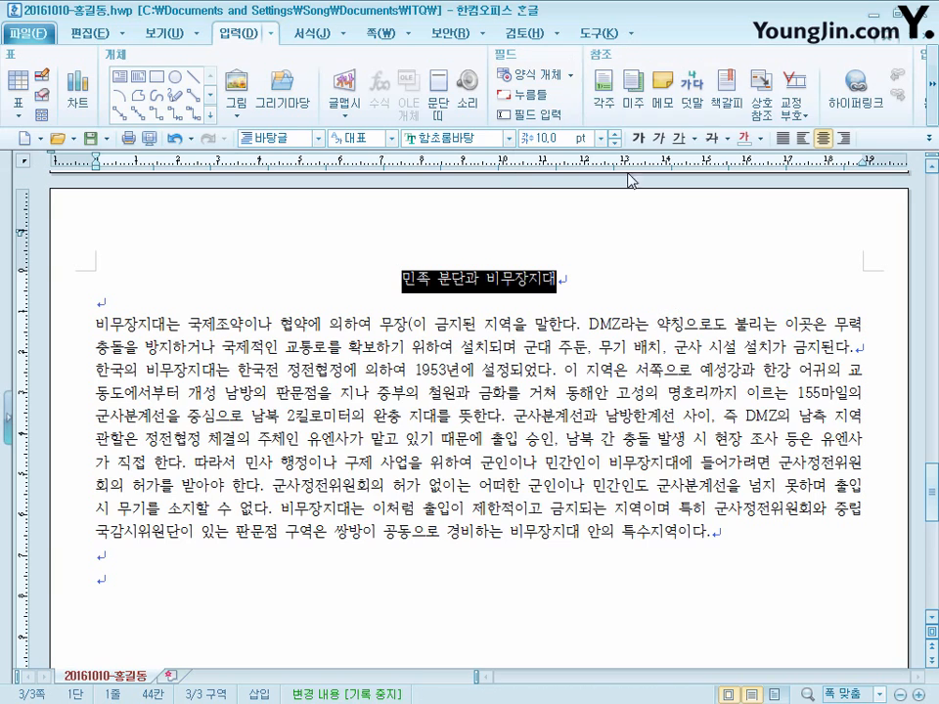
right_click(506, 281)
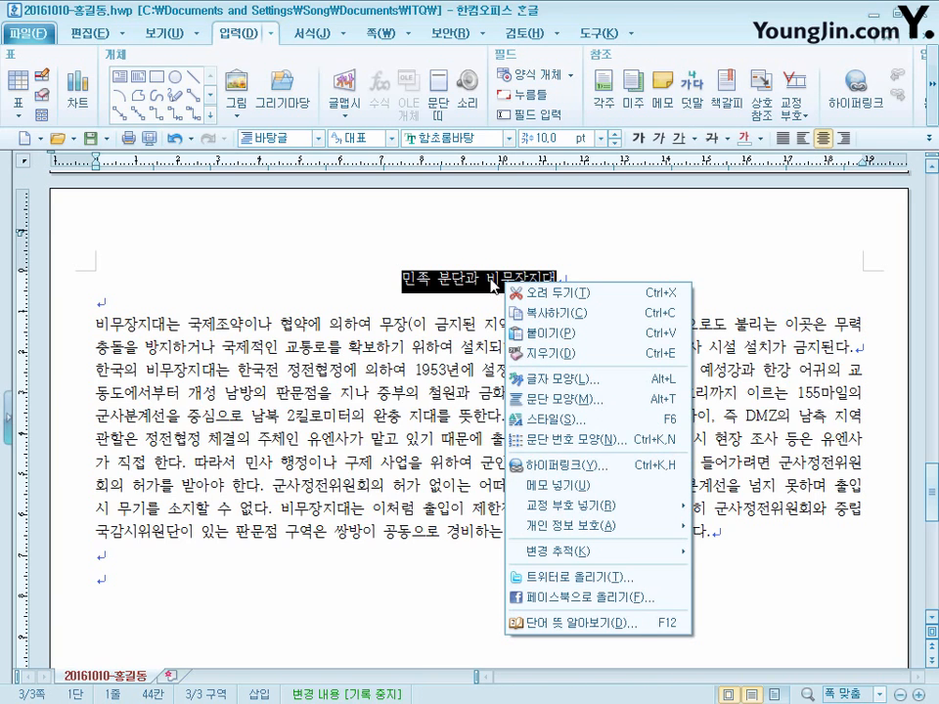
left_click(713, 14)
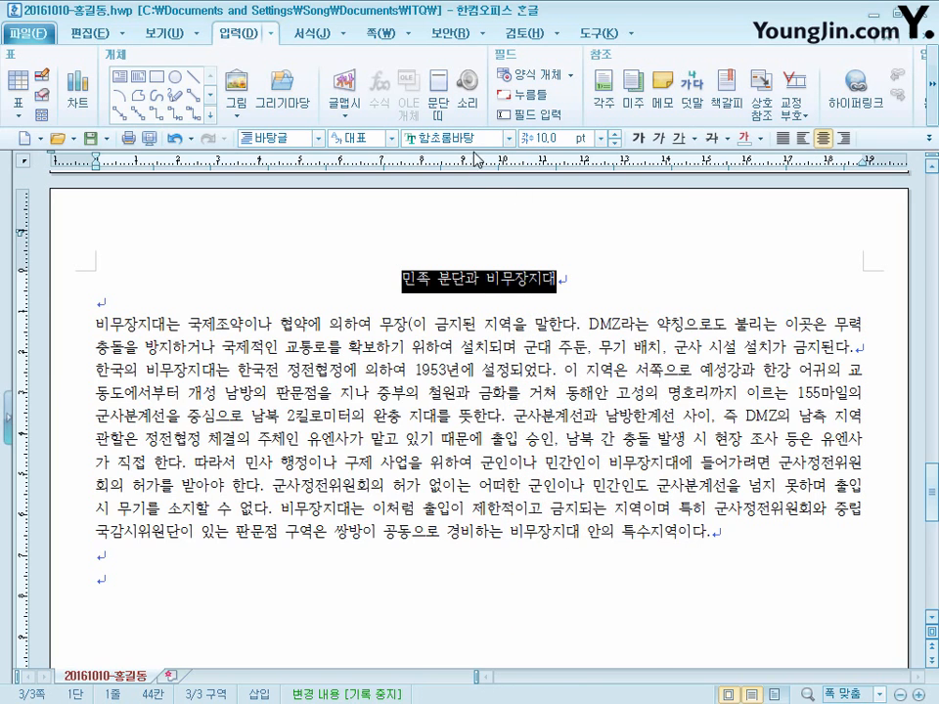
left_click(507, 138)
left_click(543, 184)
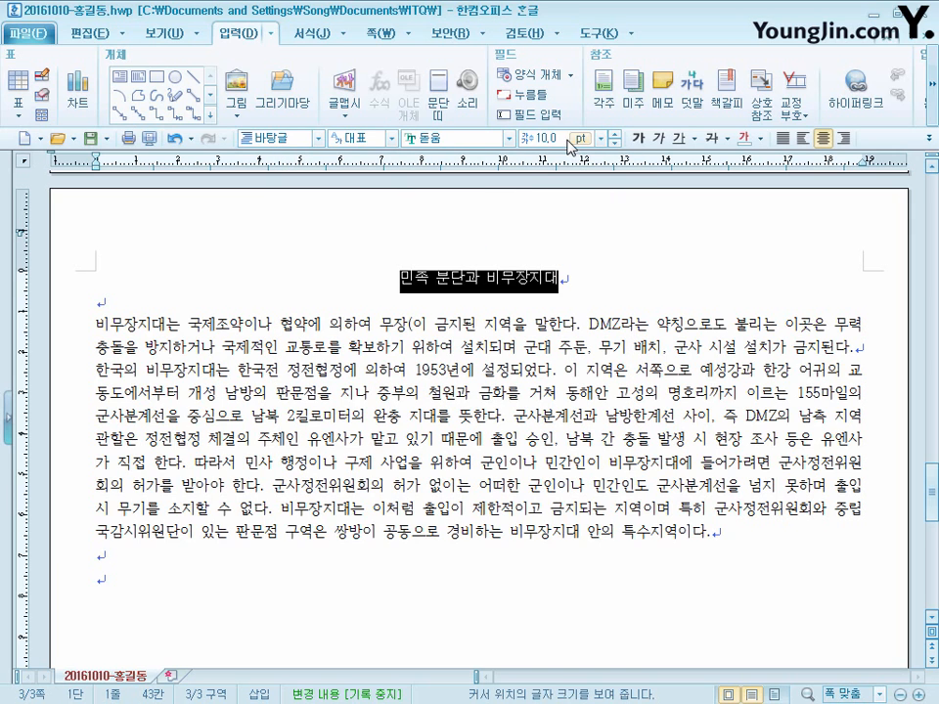
left_click(567, 138)
type("18")
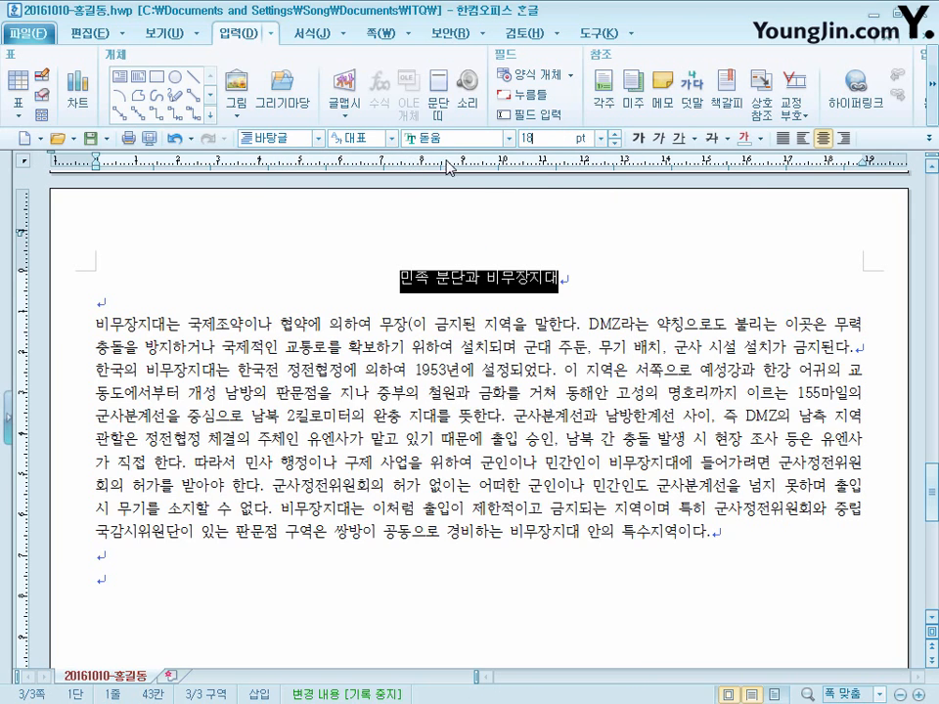
key("Return")
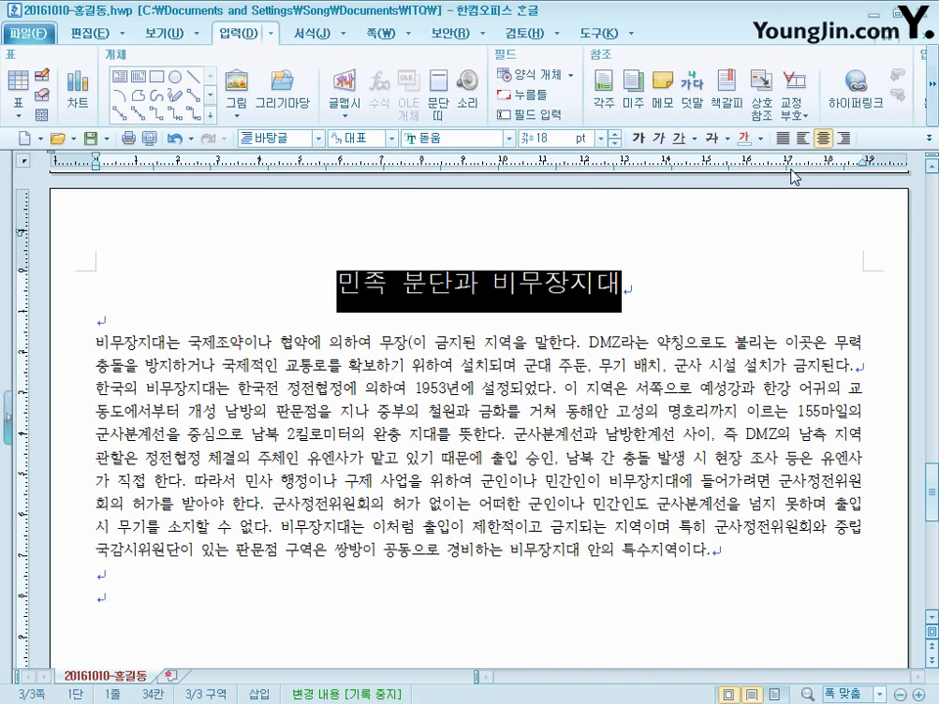
left_click(638, 139)
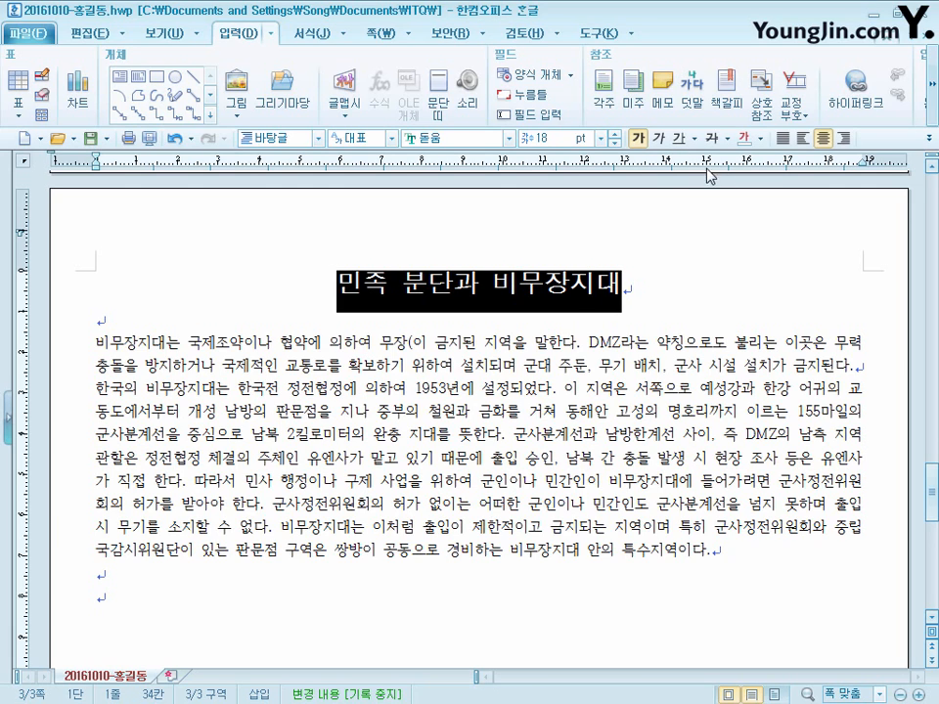
- Add the ruby text 한국전 정전협정 above the page 3 title 민족 분단과 비무장지대
left_click(694, 108)
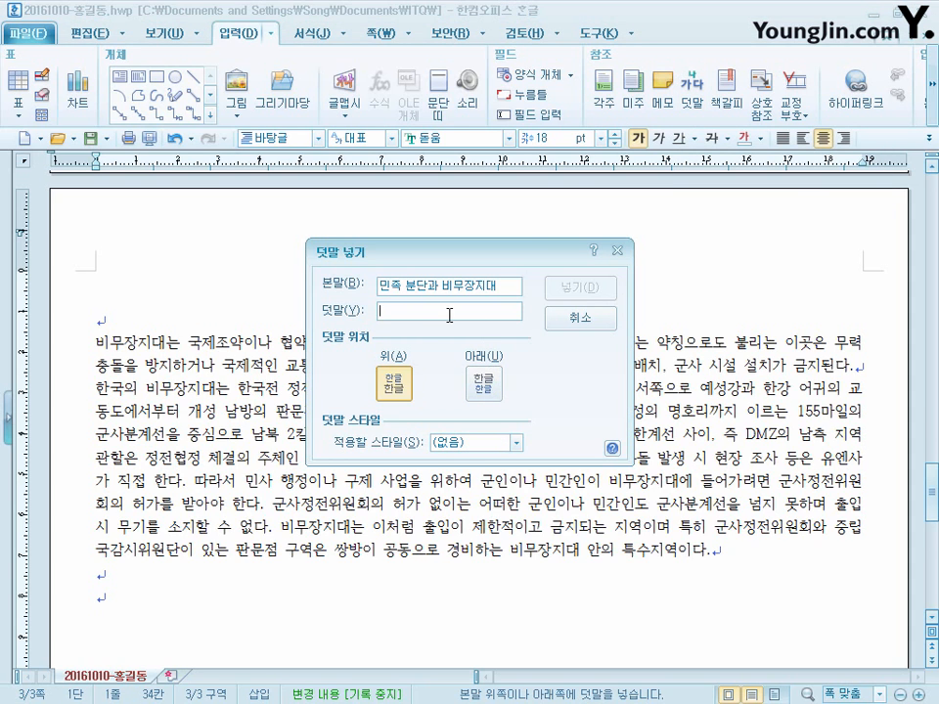
type("한")
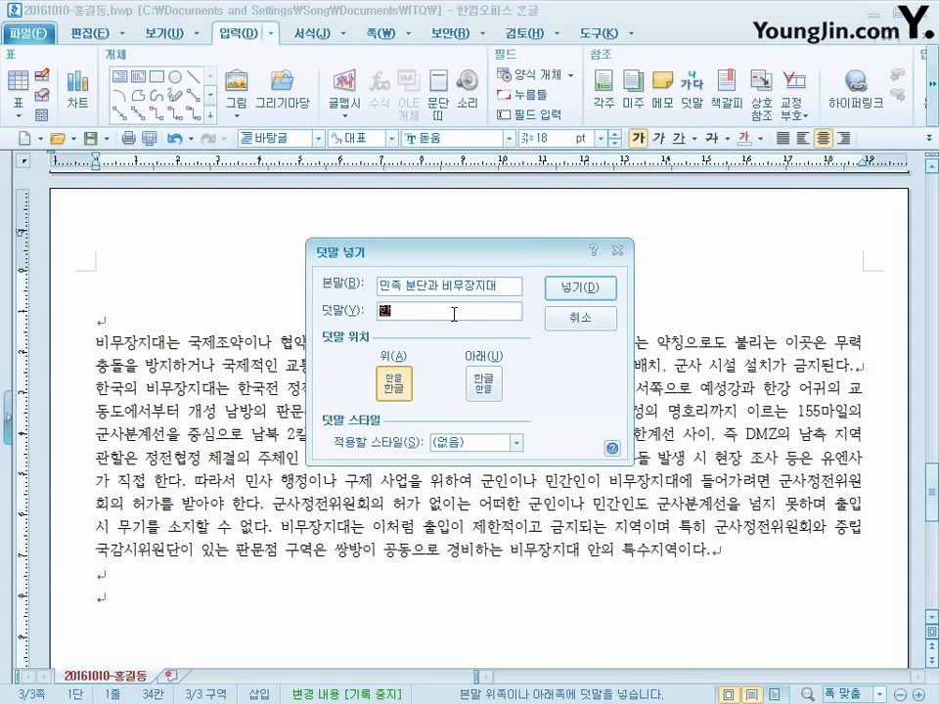
type("국전 정ㅈ전협정")
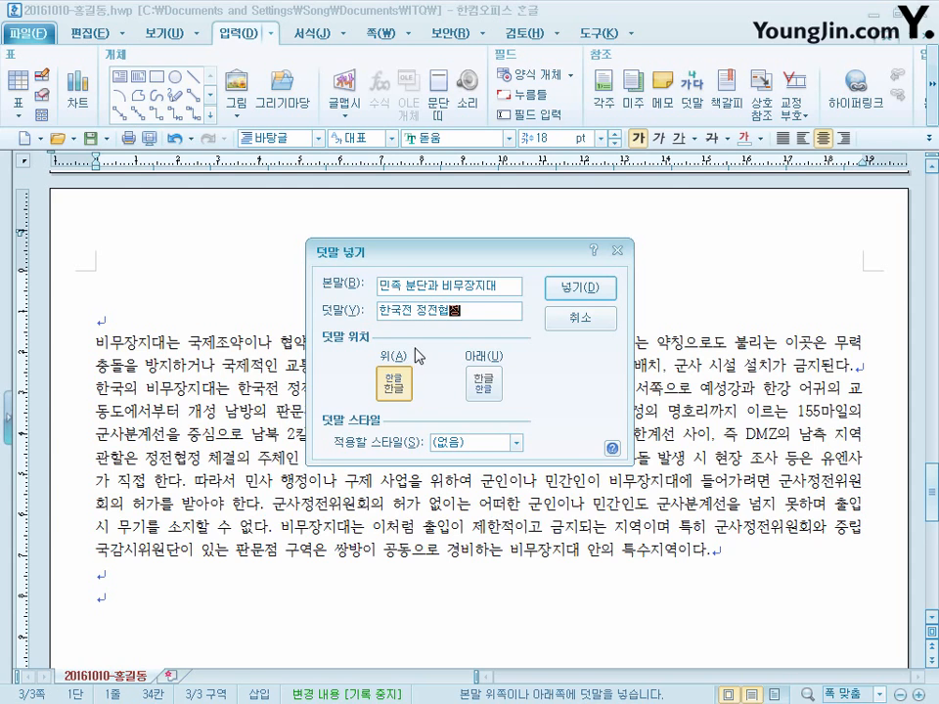
key("Tab")
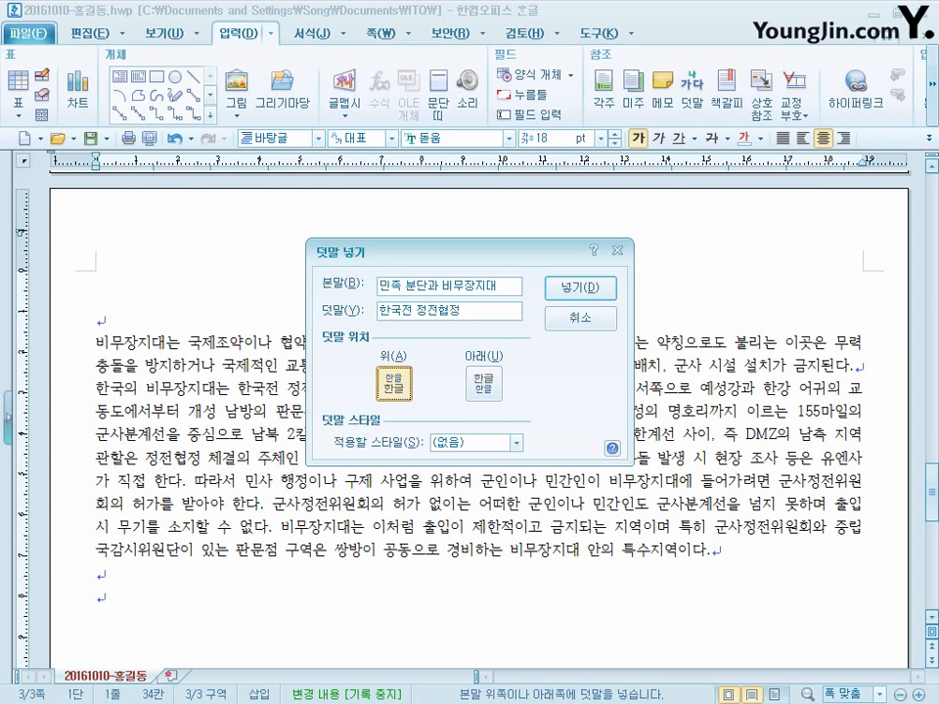
left_click(597, 292)
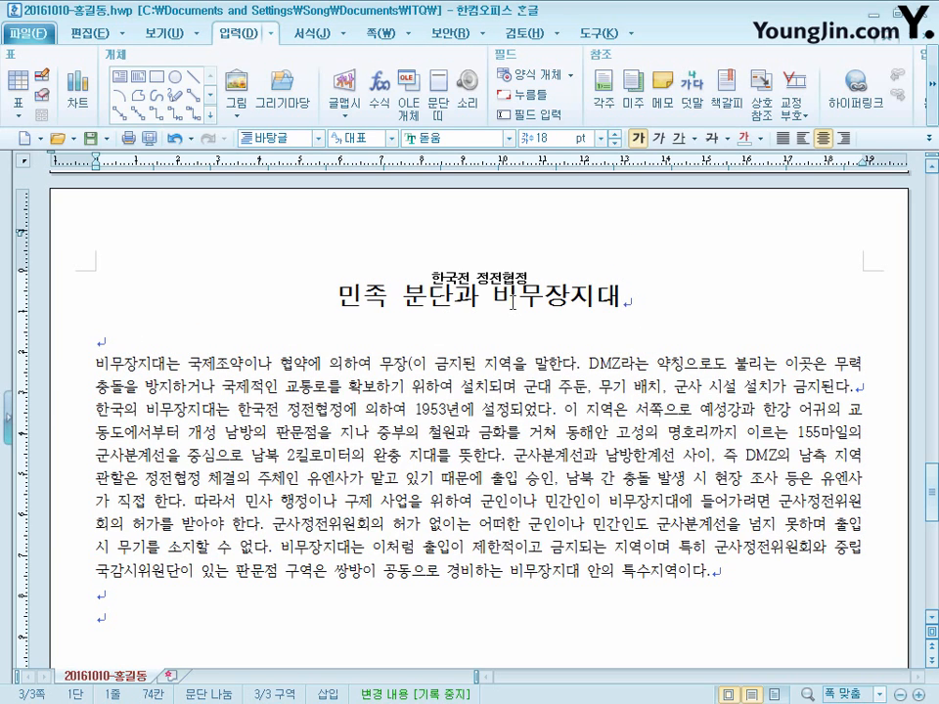
- Apply a 10 pt first-line indent to both body paragraphs on page 3
left_click(99, 342)
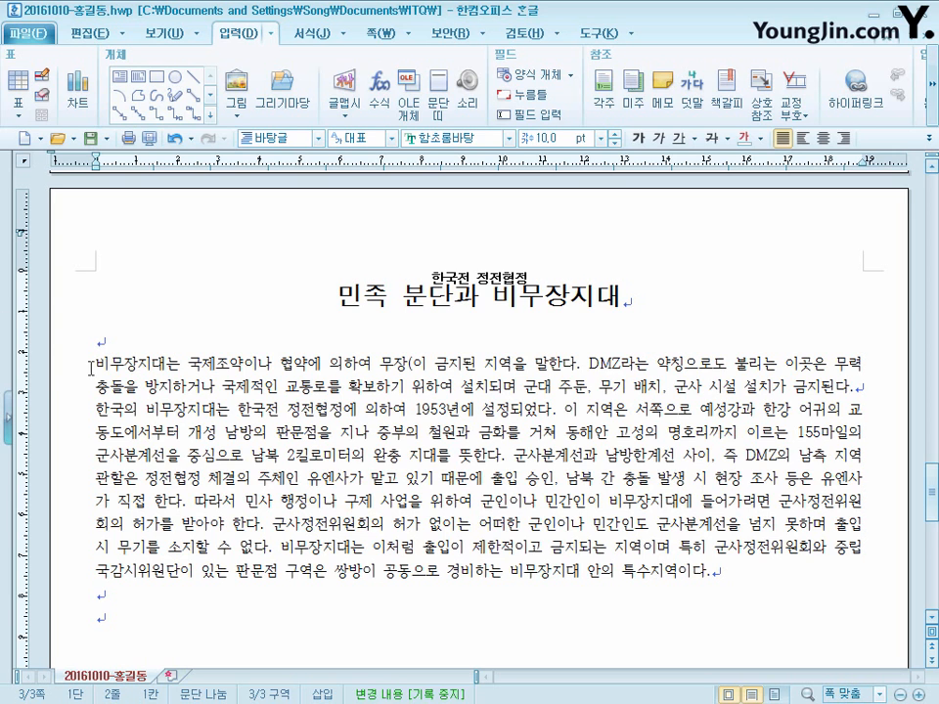
scroll(98, 333, "down", 1)
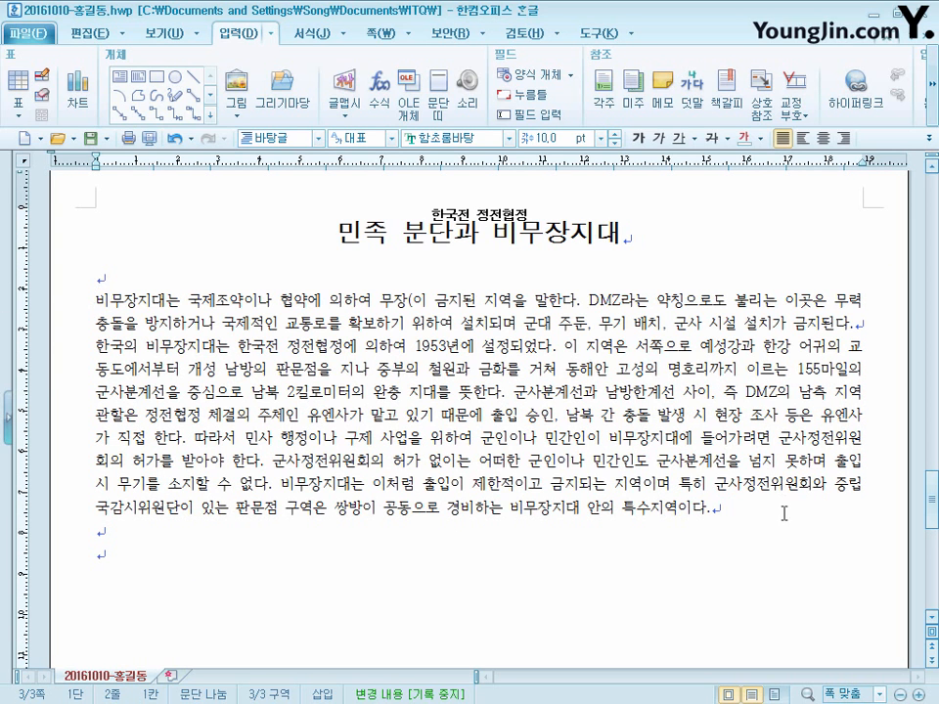
left_click_drag(765, 506, 69, 301)
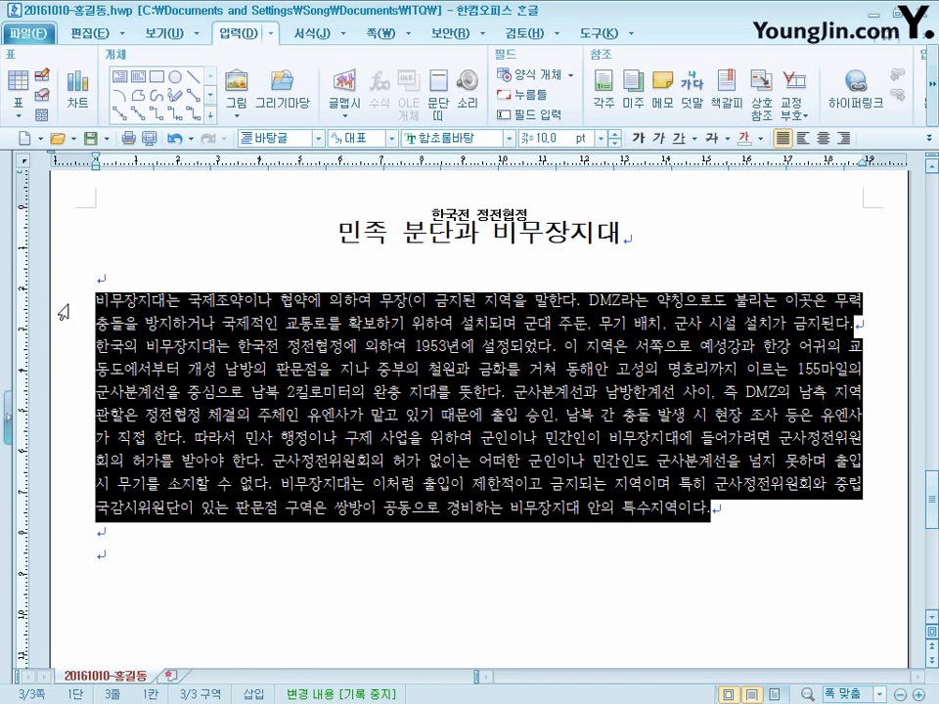
right_click(198, 391)
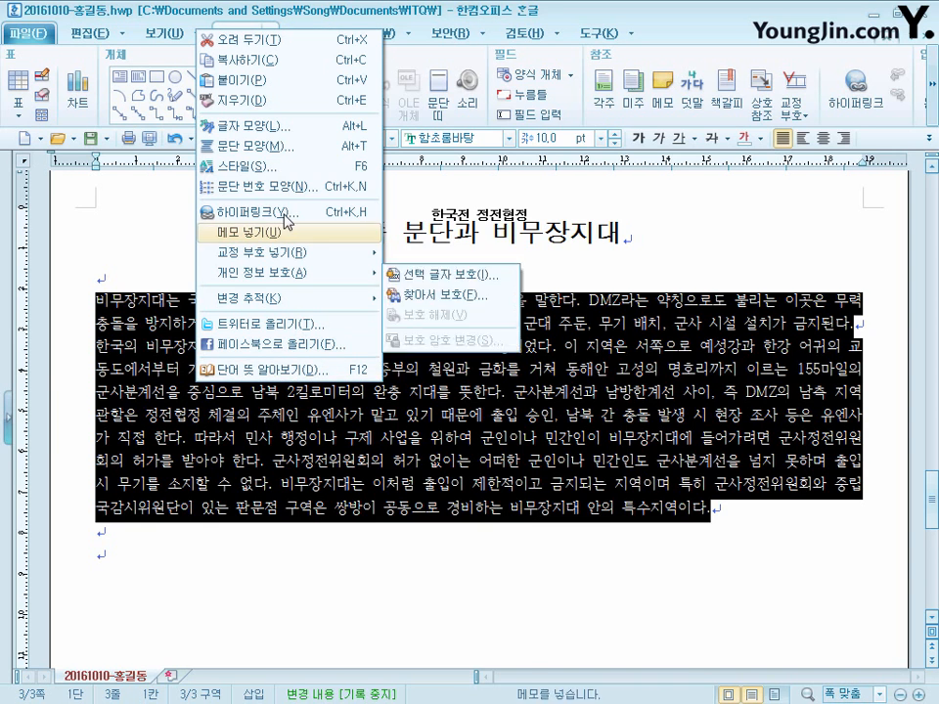
left_click(275, 146)
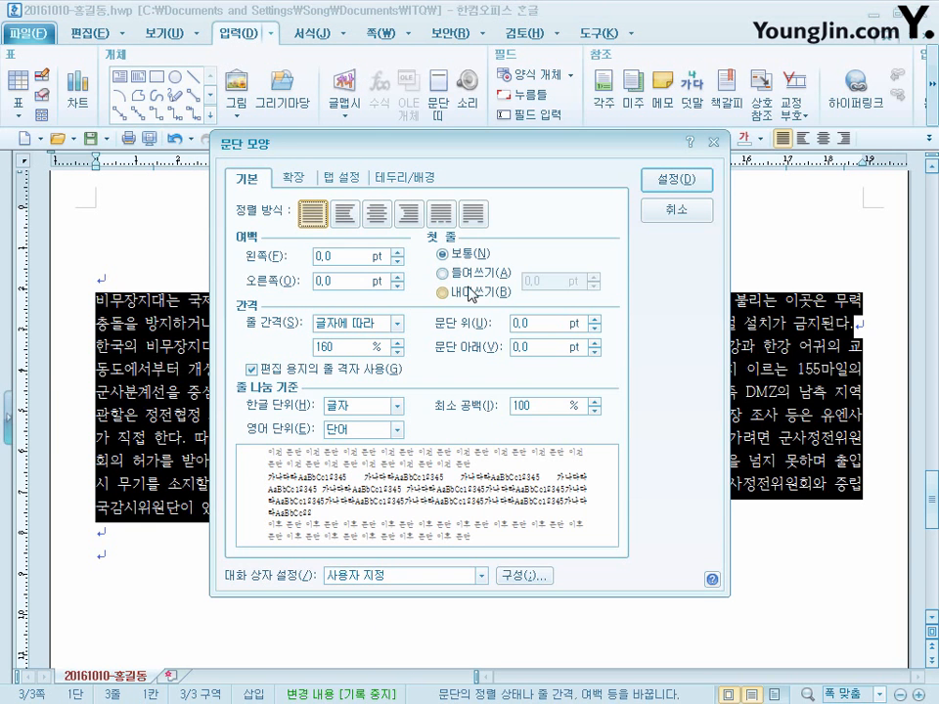
left_click(470, 273)
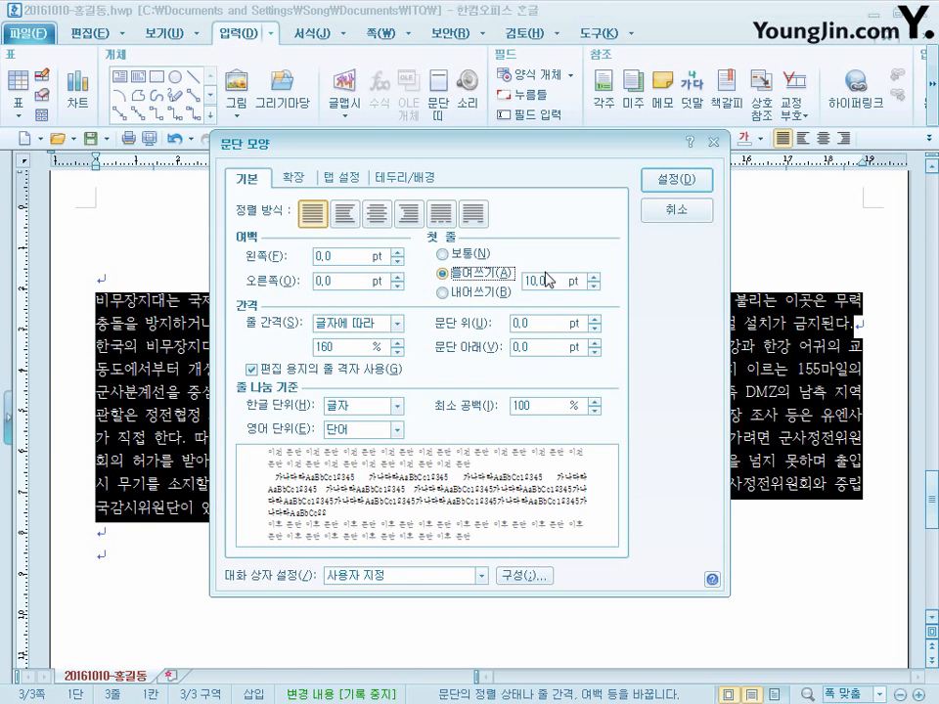
left_click(696, 184)
key("Escape")
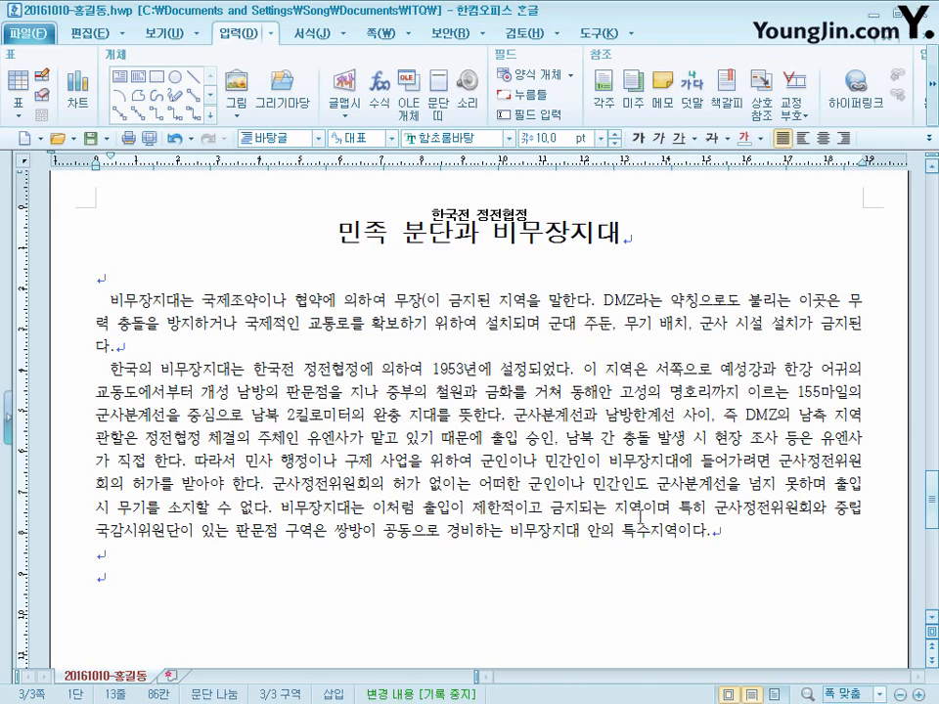
triple_click(640, 518)
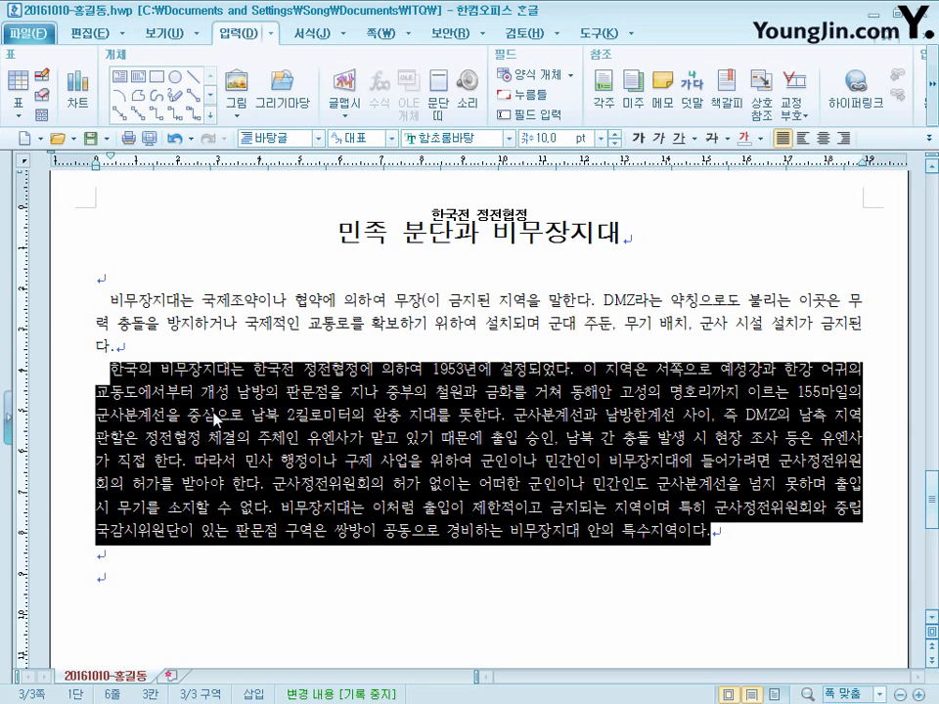
left_click(216, 418)
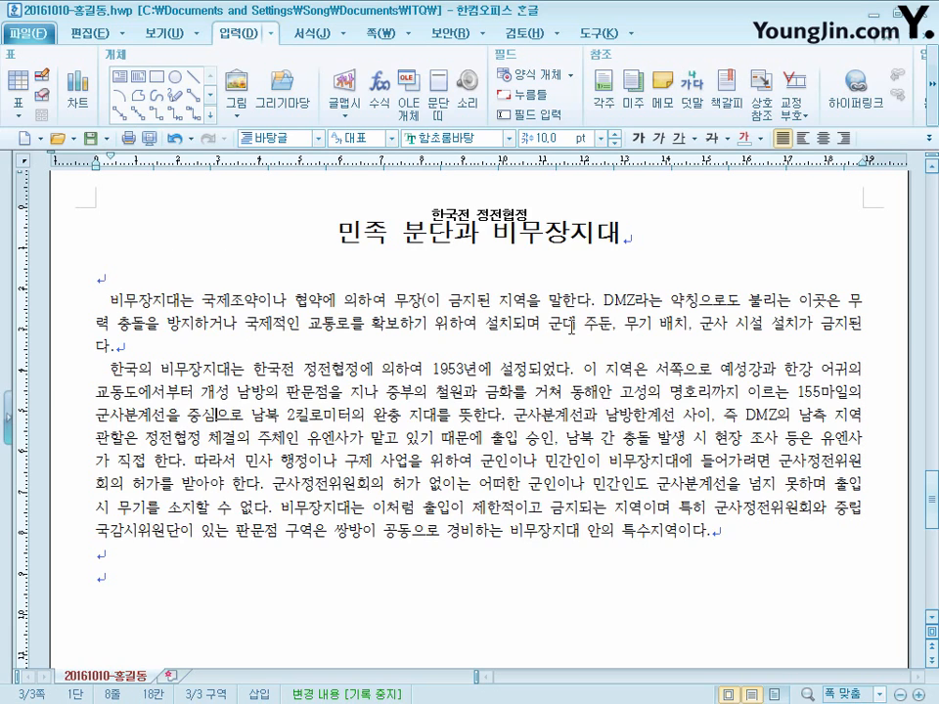
- Remove the stray parenthesis after 무장 in the first body paragraph and convert the word to the Hangul(Hanja) form 무장(武裝)
left_click(445, 299)
key("BackSpace")
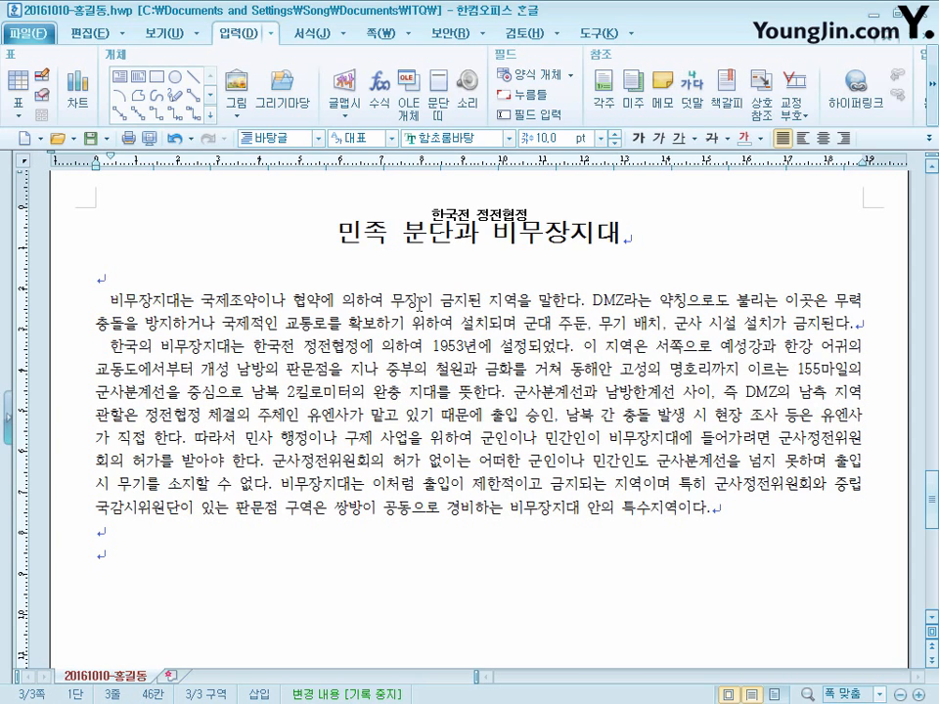
left_click_drag(413, 302, 395, 302)
key("F9")
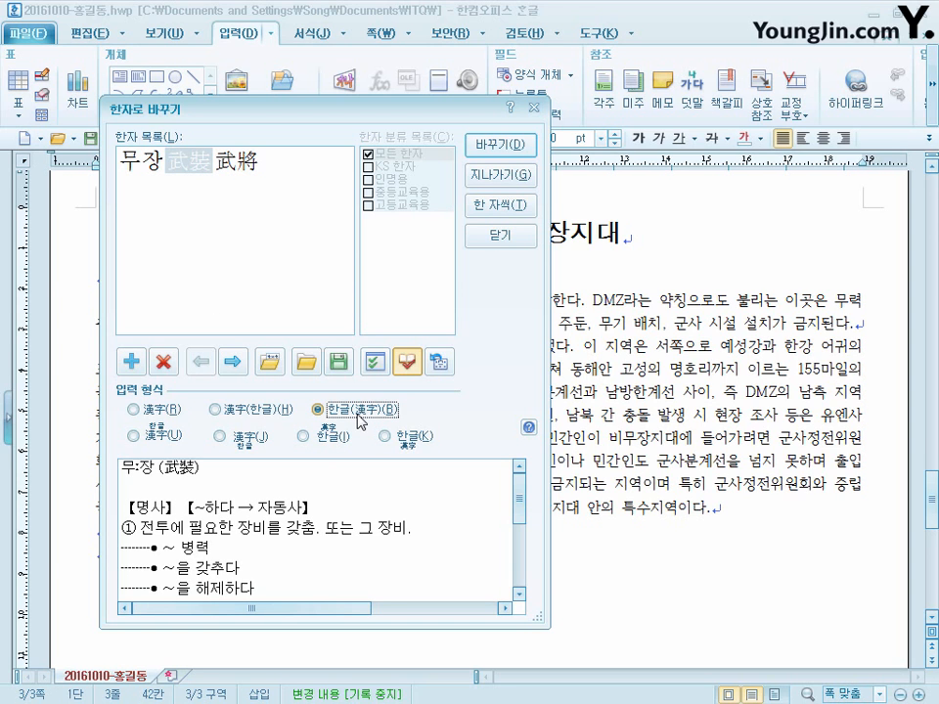
left_click(500, 145)
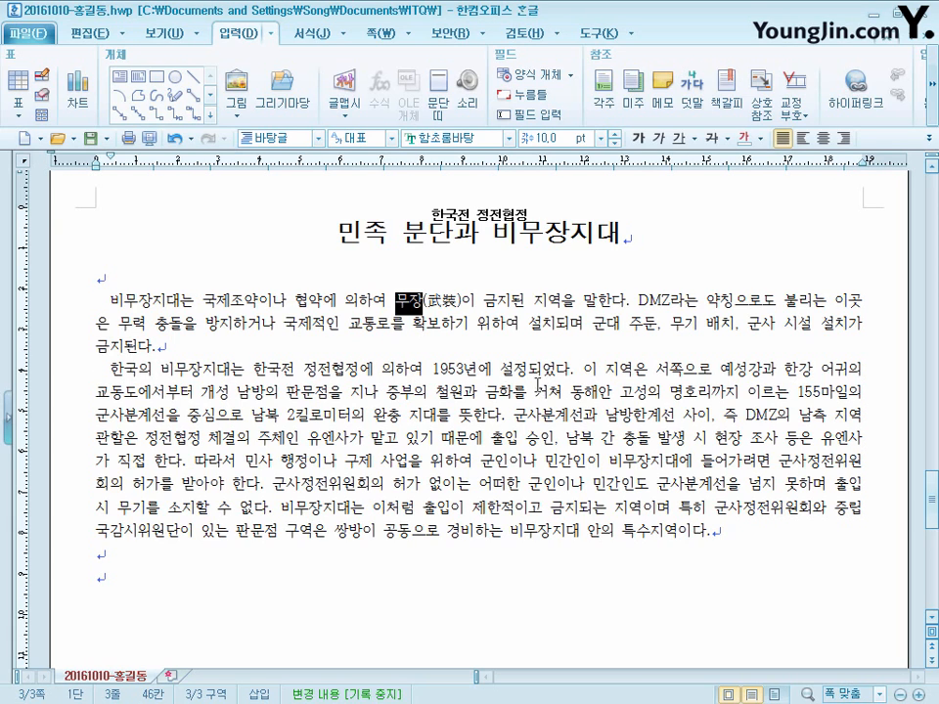
- Convert 설정 in the second body paragraph to the Hangul(Hanja) form 설정(設定)
left_click_drag(529, 371, 502, 370)
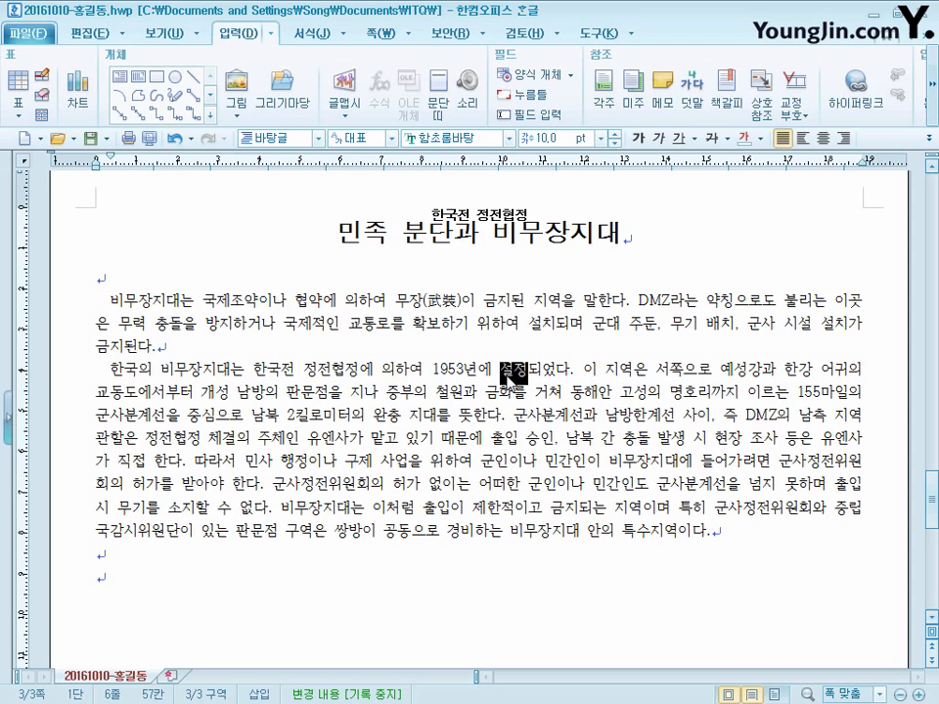
key("F9")
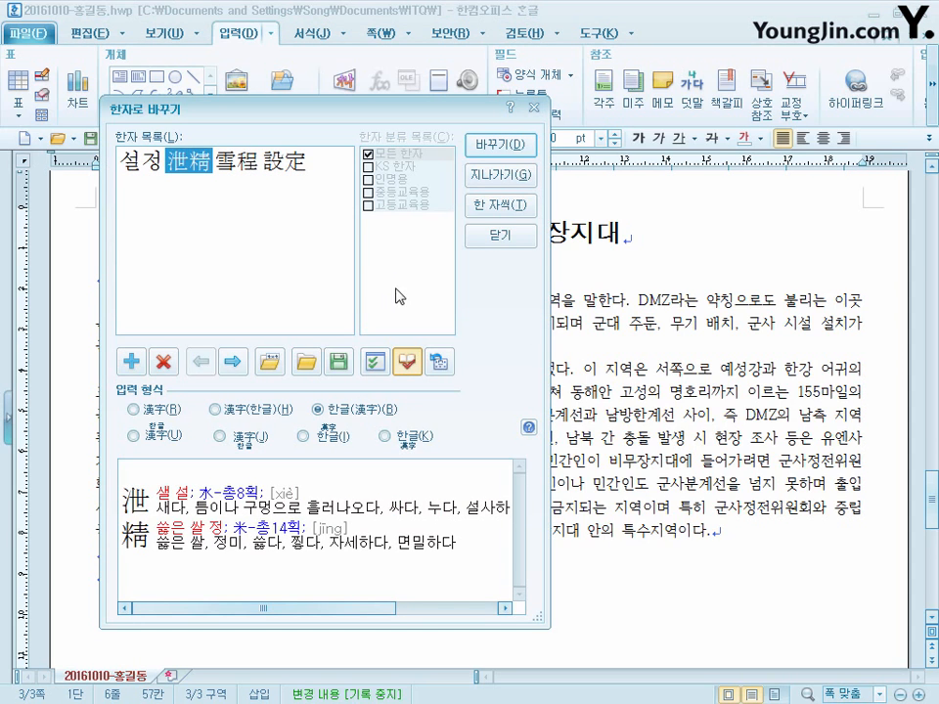
left_click(298, 171)
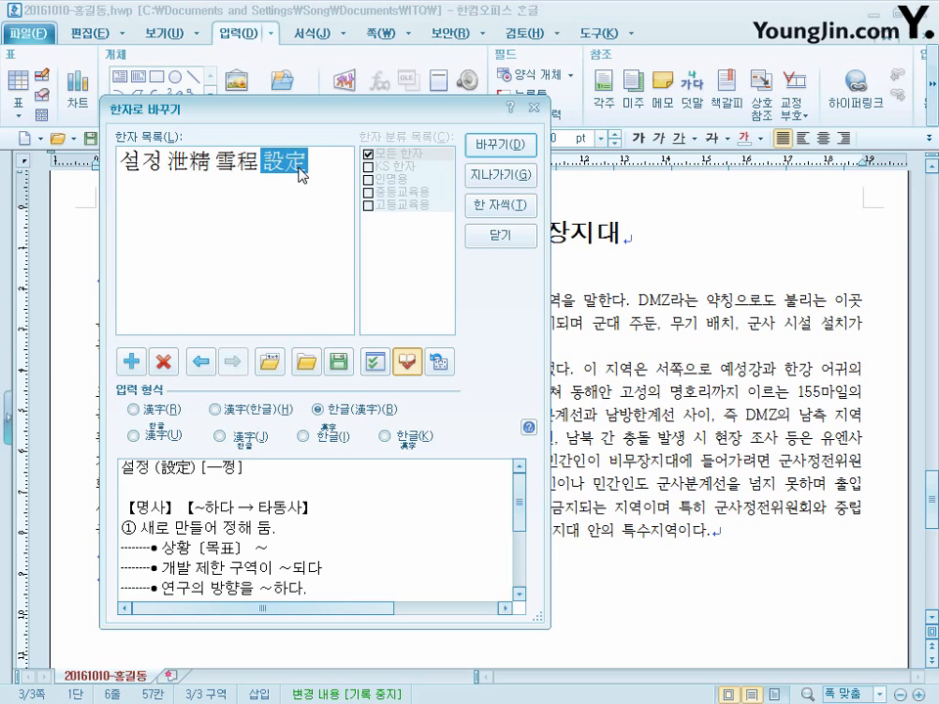
left_click(488, 144)
left_click(564, 383)
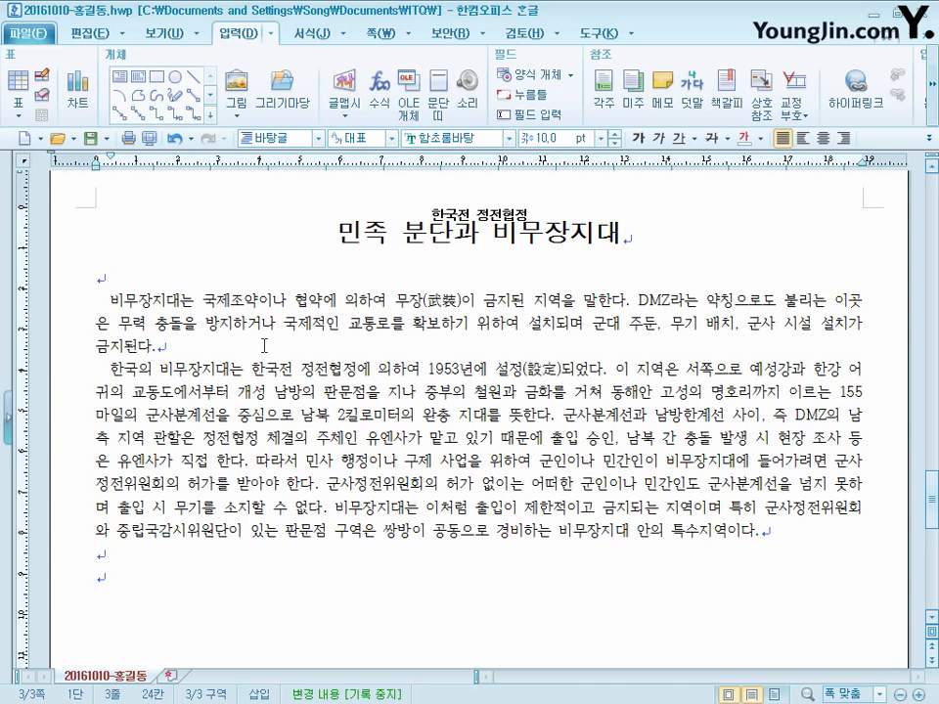
- Insert a footnote after 국제조약 reading 국제법적인 효력을 가지도록 국가 간에 문서의 형식으로 맺은 국제적 약속 and size it at 10 pt
left_click(607, 93)
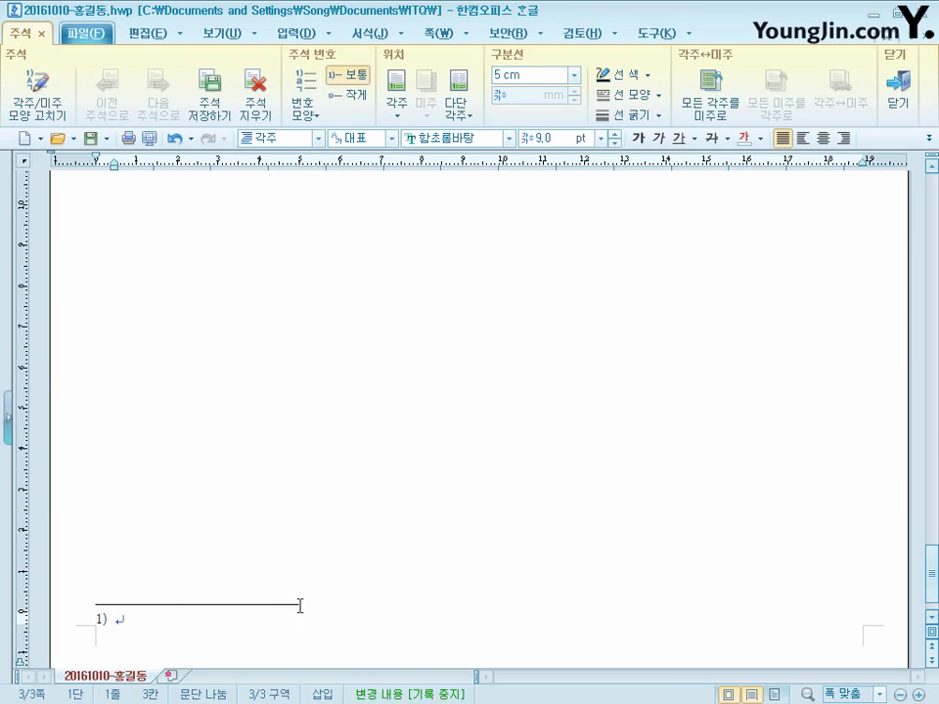
key("ctrl+v")
left_click_drag(878, 618, 82, 624)
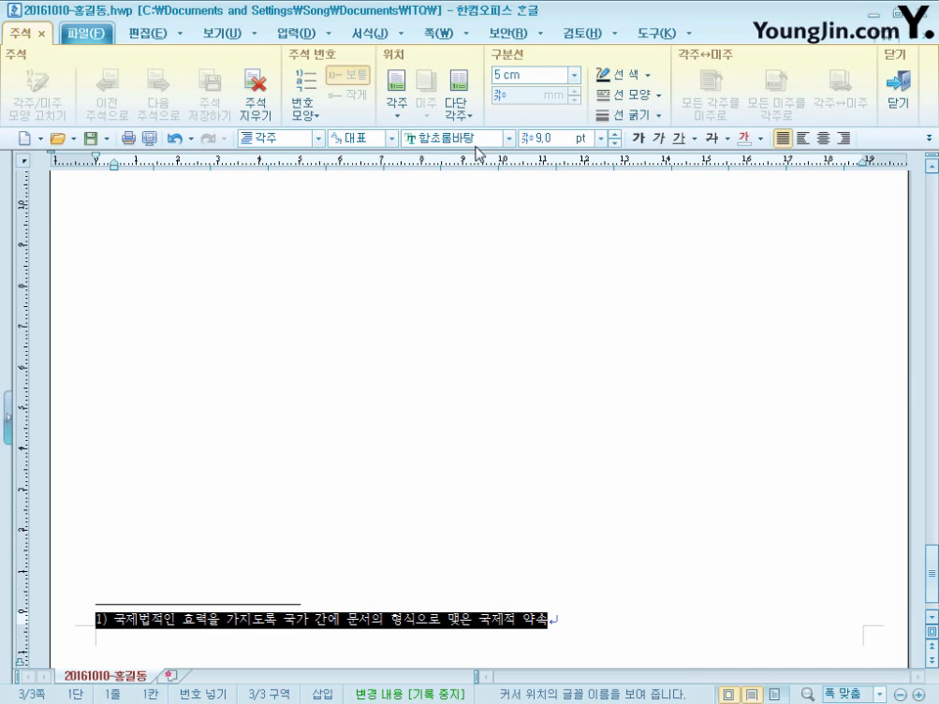
left_click(616, 136)
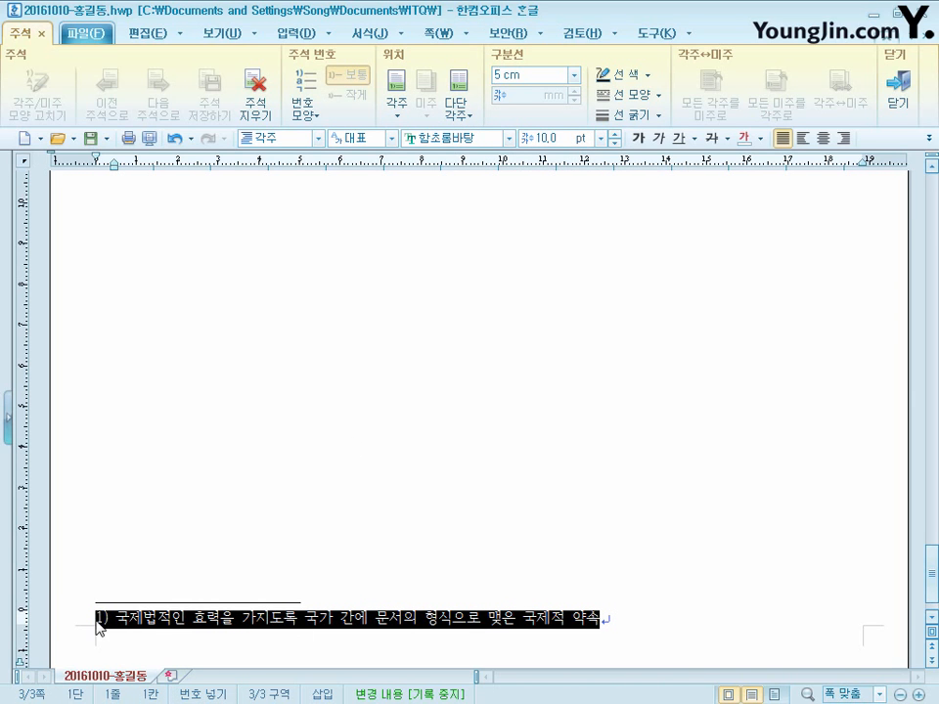
- Change the footnote number format to the circled ①,②,③ style and return to the body text
left_click(116, 619)
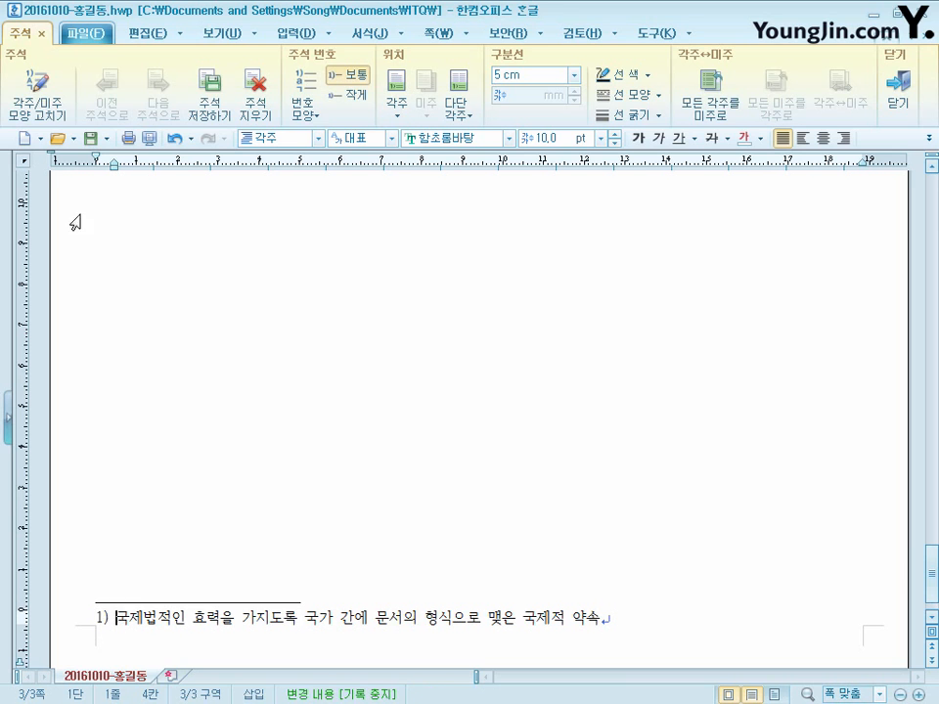
left_click(47, 90)
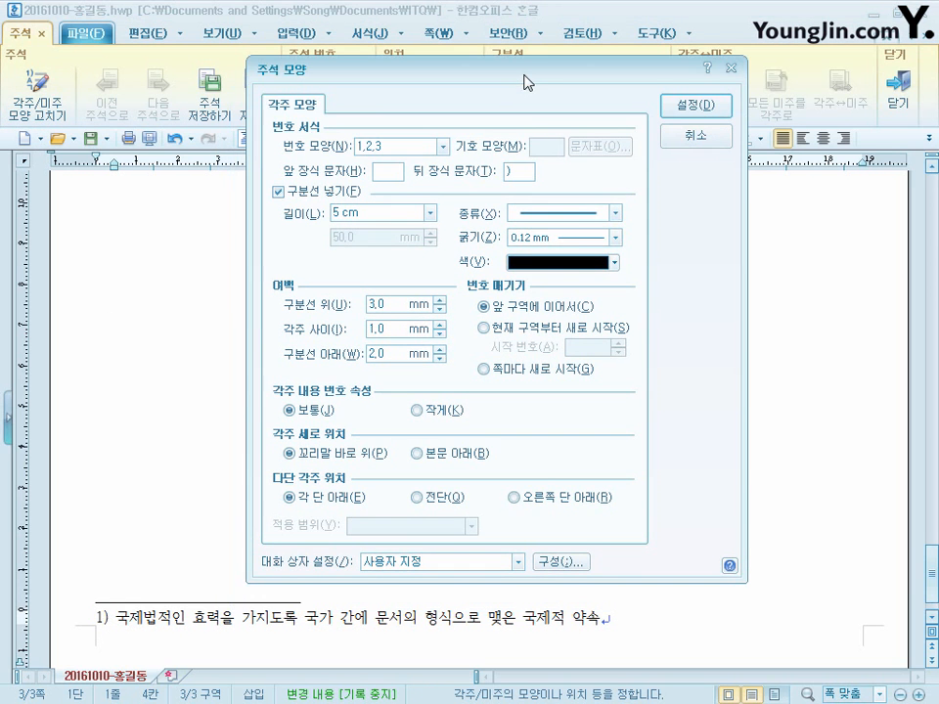
left_click(417, 147)
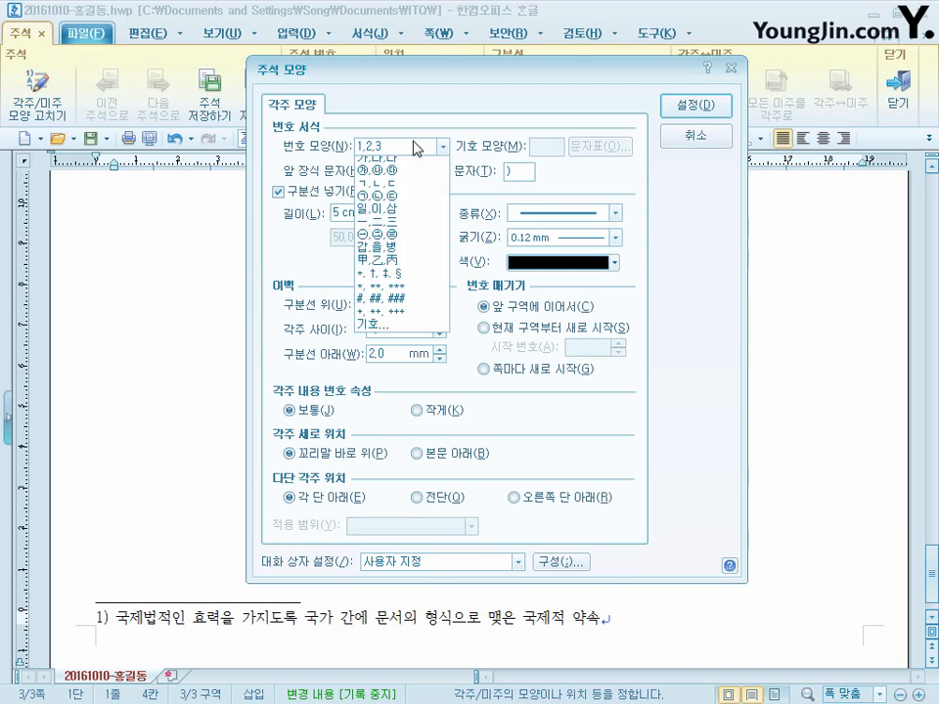
left_click(400, 177)
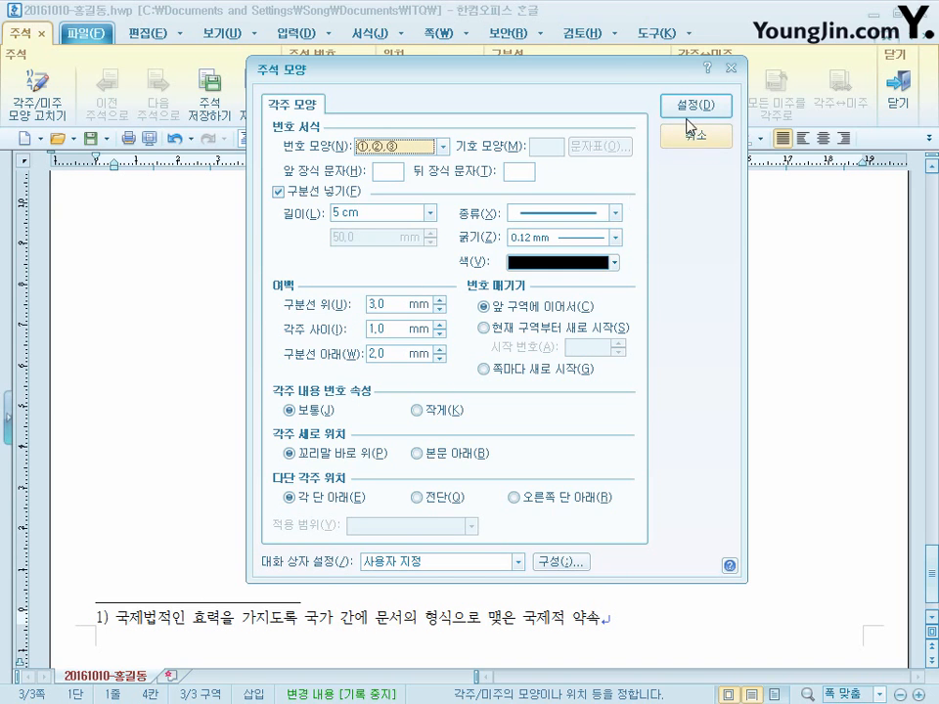
left_click(694, 105)
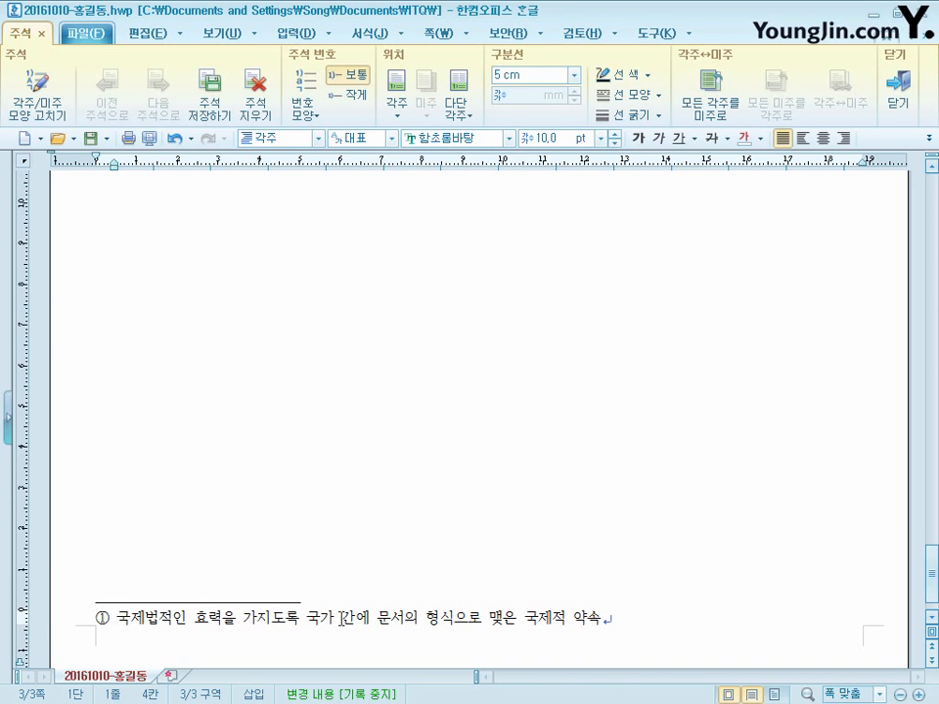
key("shift+Escape")
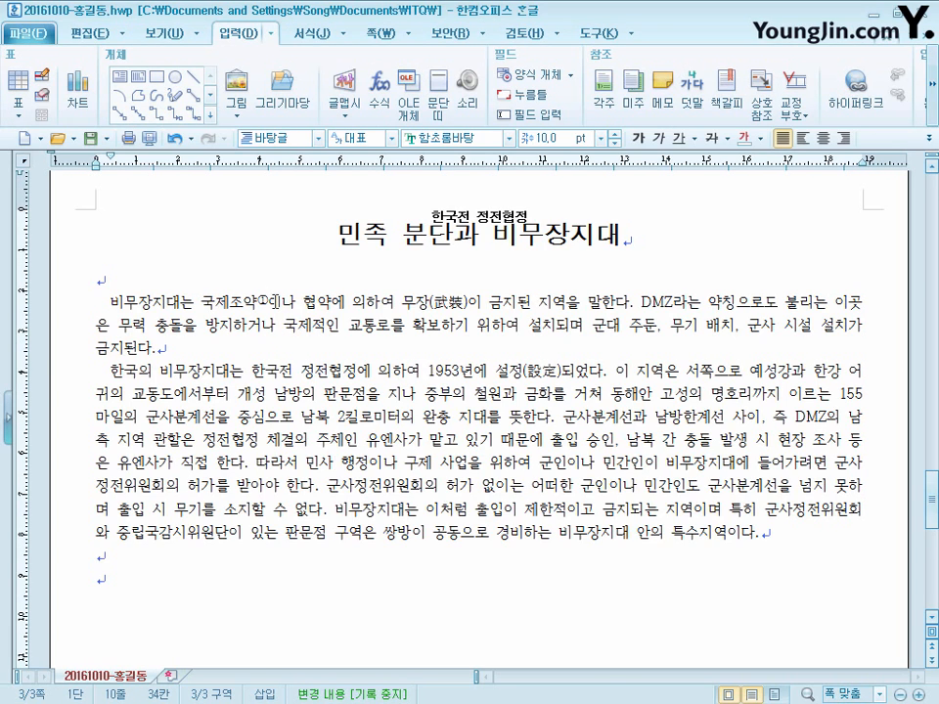
- Decorate the first letter 비 of the first body paragraph as a two-line drop cap in 돋움 with a yellow fill
left_click(109, 303)
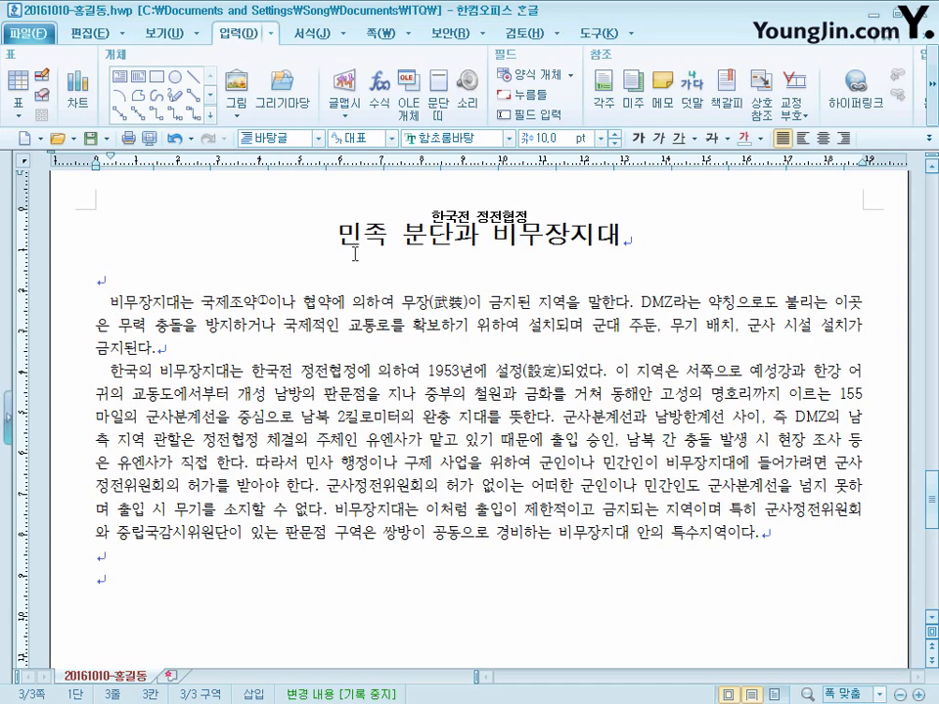
left_click(318, 36)
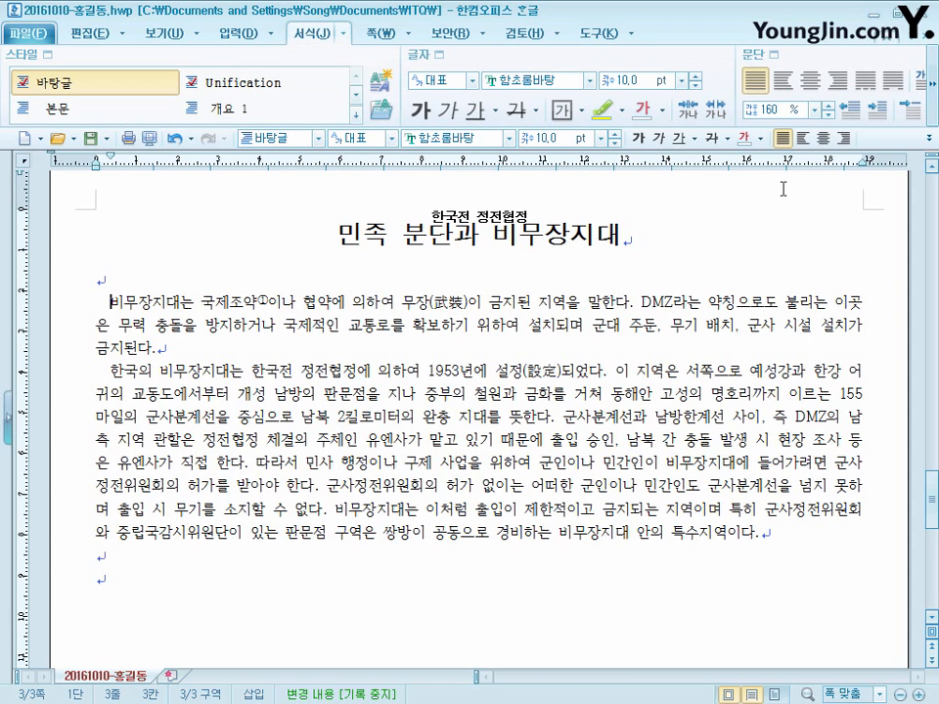
left_click(933, 108)
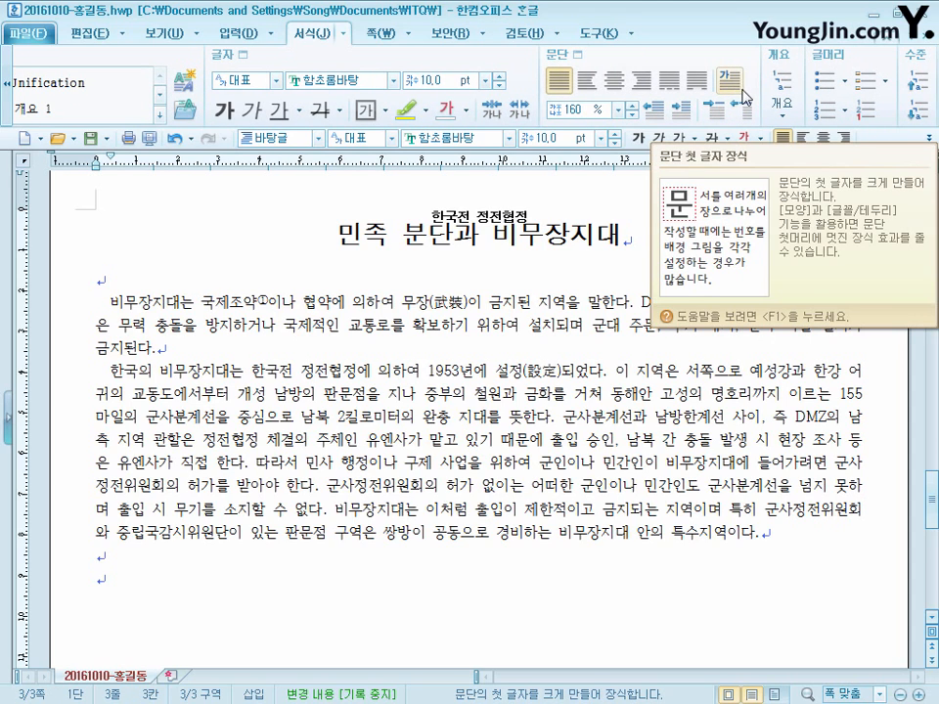
left_click(346, 36)
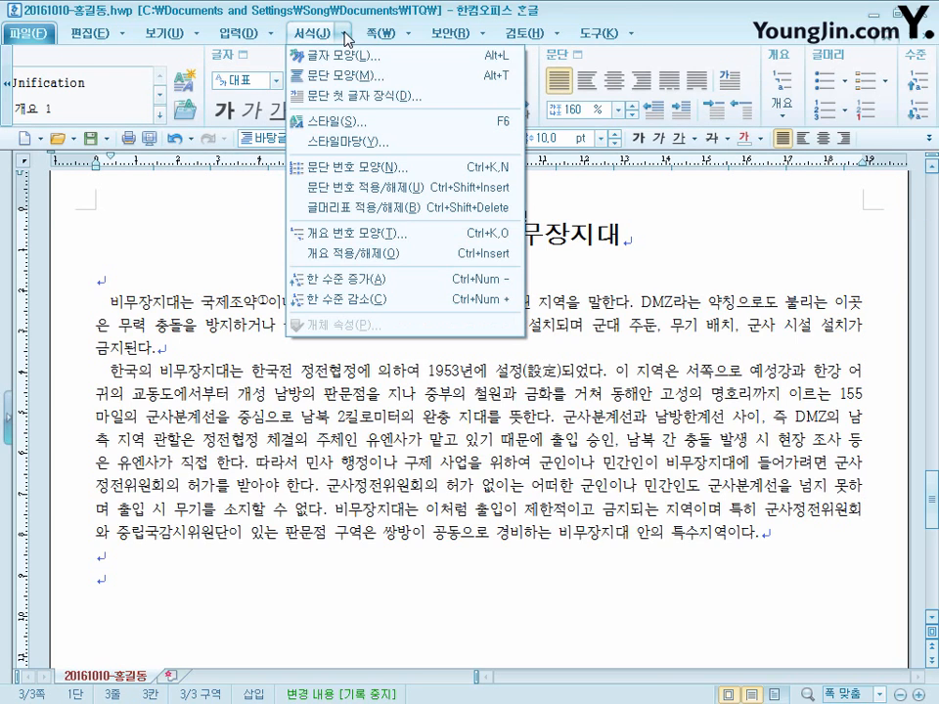
left_click(398, 97)
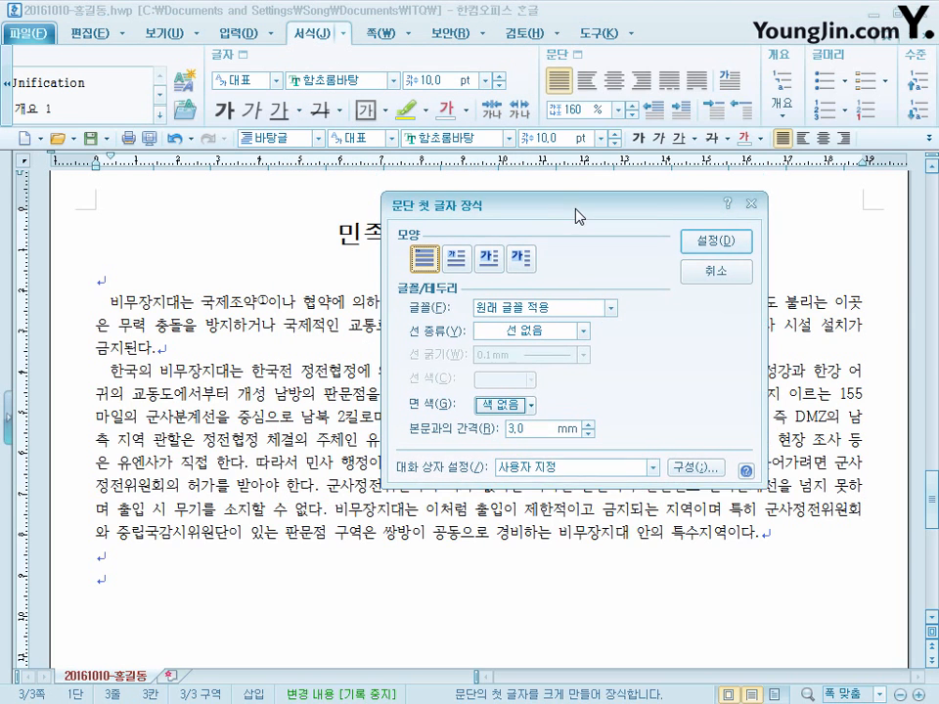
left_click(456, 258)
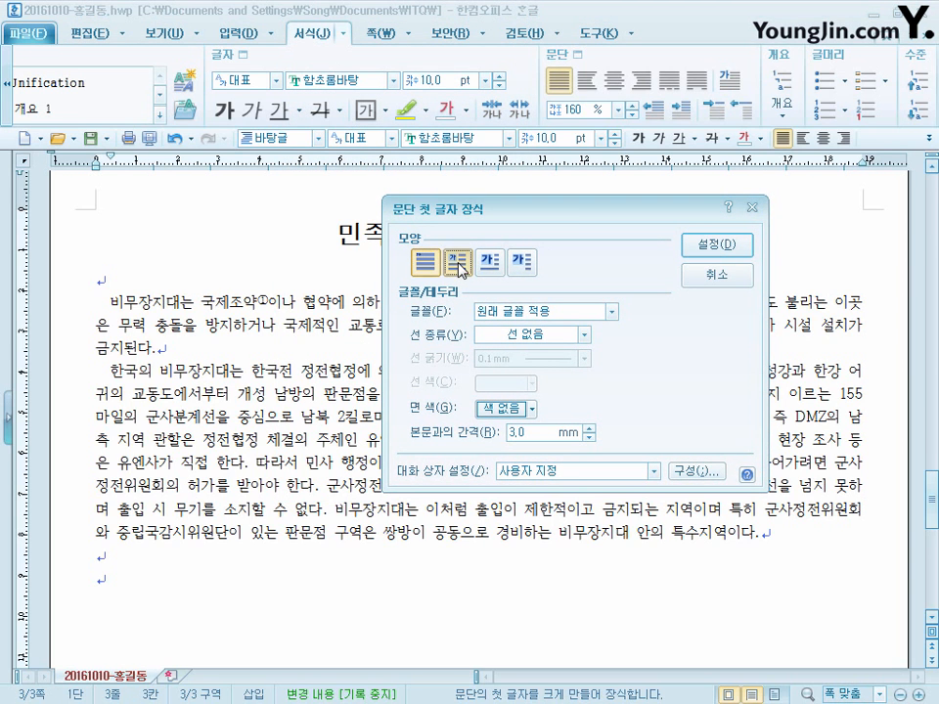
left_click(547, 313)
left_click(531, 338)
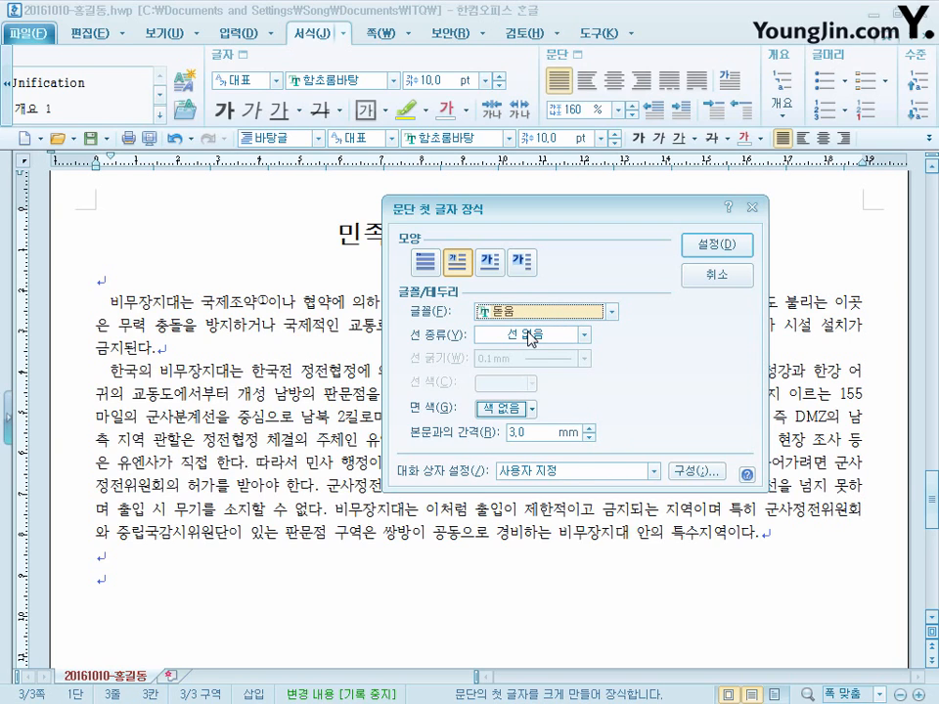
left_click(526, 411)
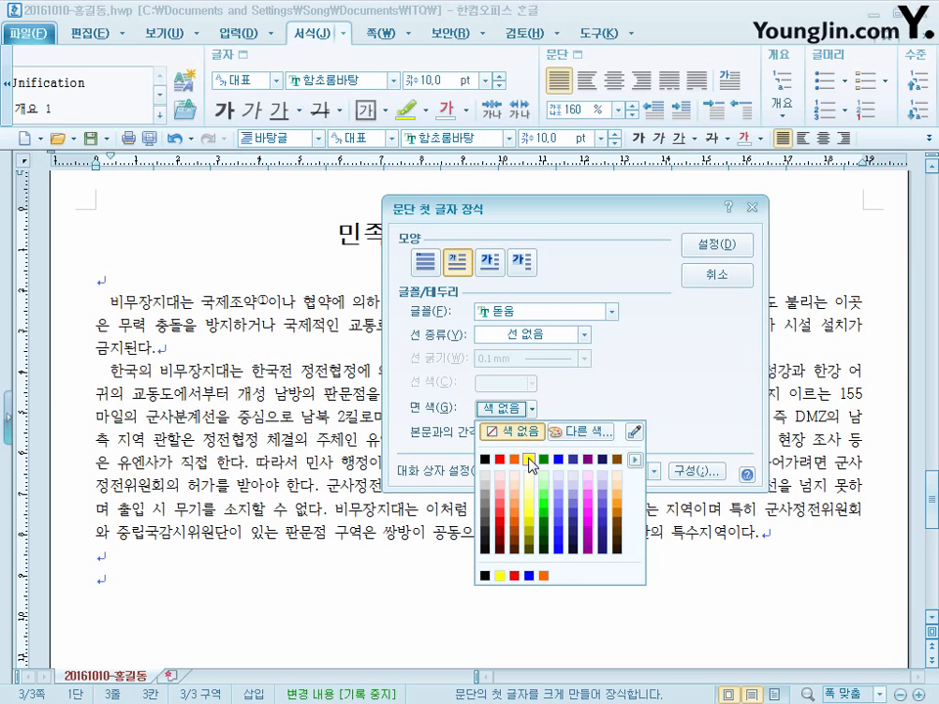
left_click(530, 459)
left_click(716, 246)
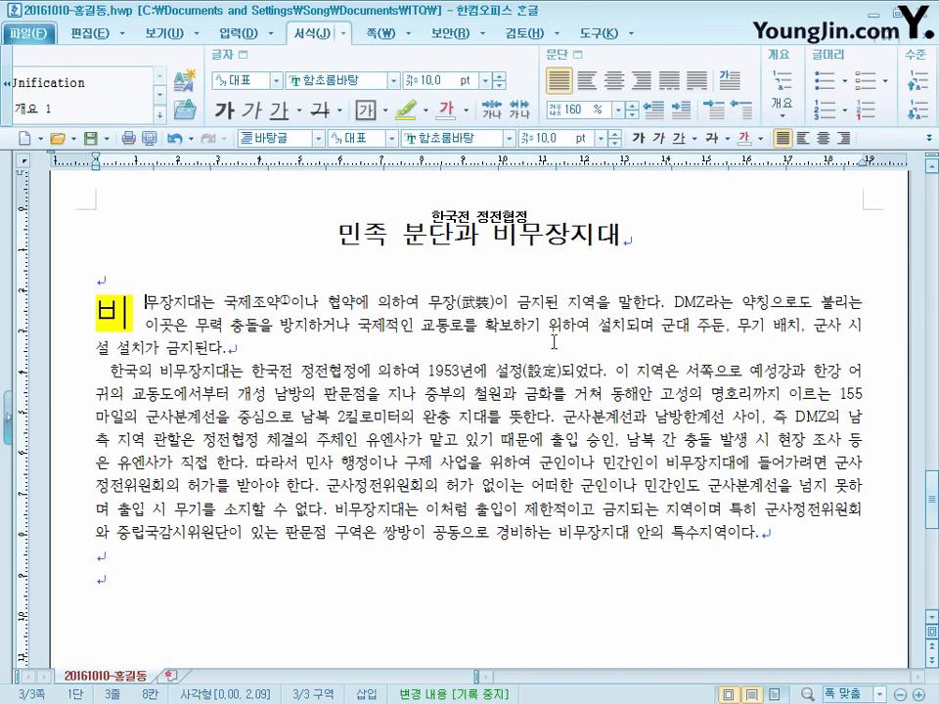
left_click(405, 370)
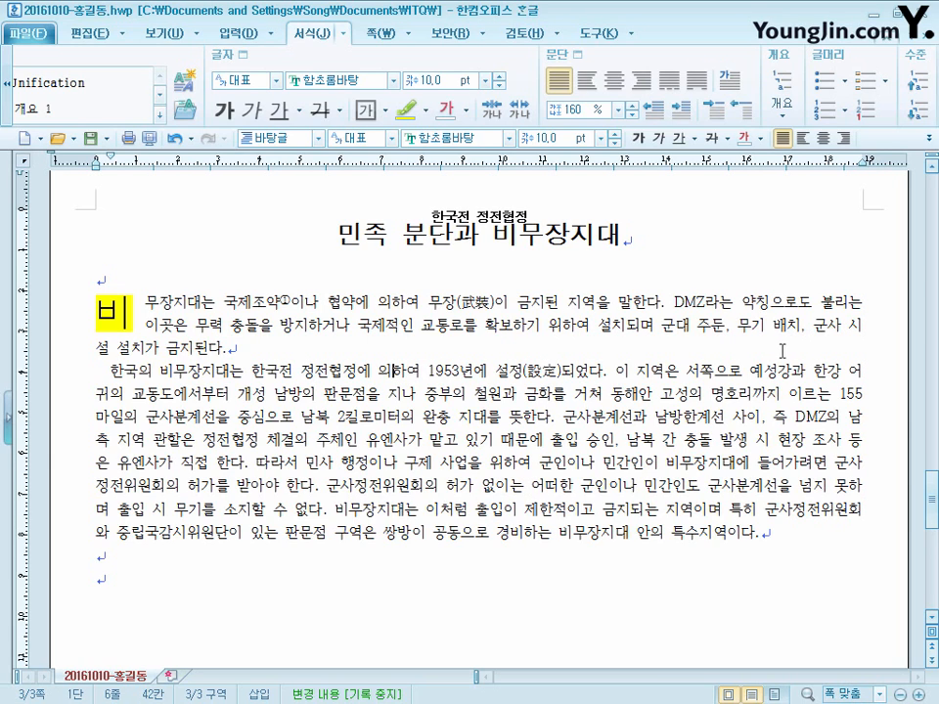
- Insert the picture 그림4.jpg from the Picture folder at the start of the first body paragraph
left_click(179, 295)
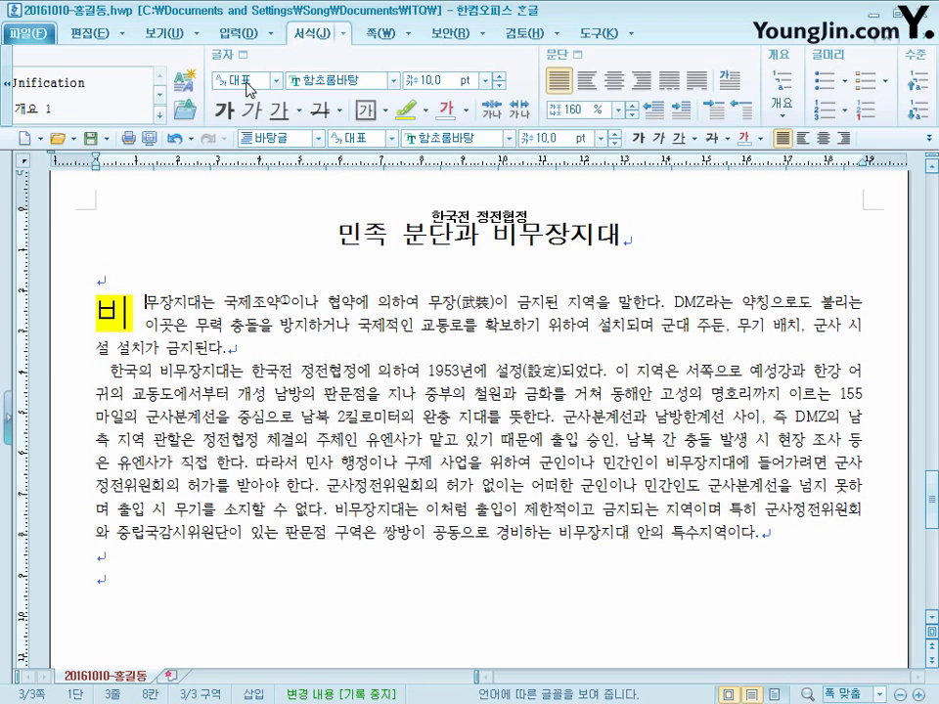
left_click(238, 32)
left_click(243, 95)
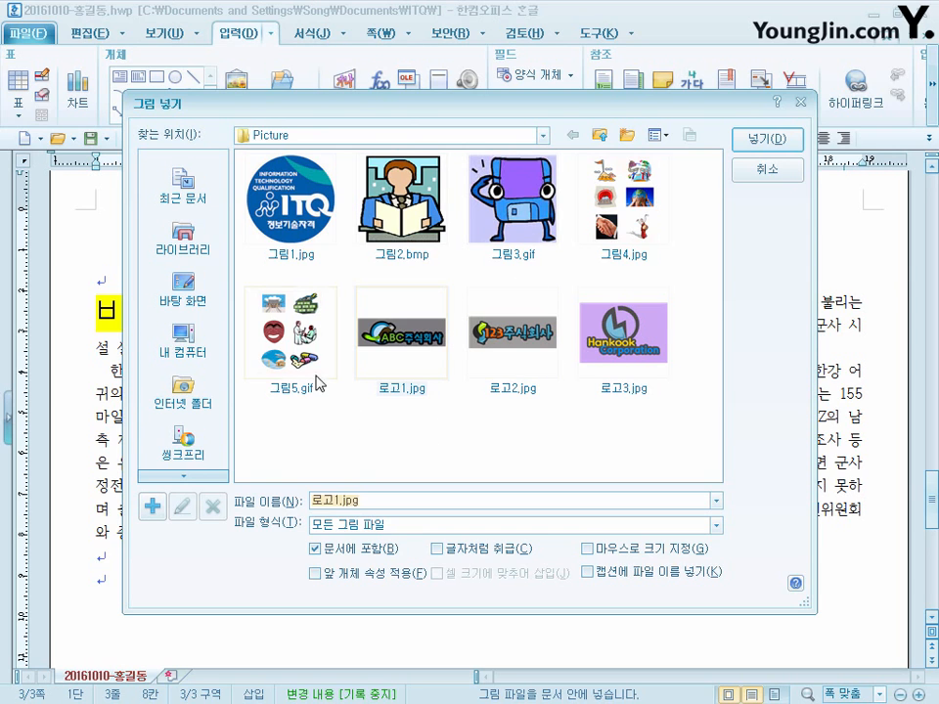
left_click(643, 232)
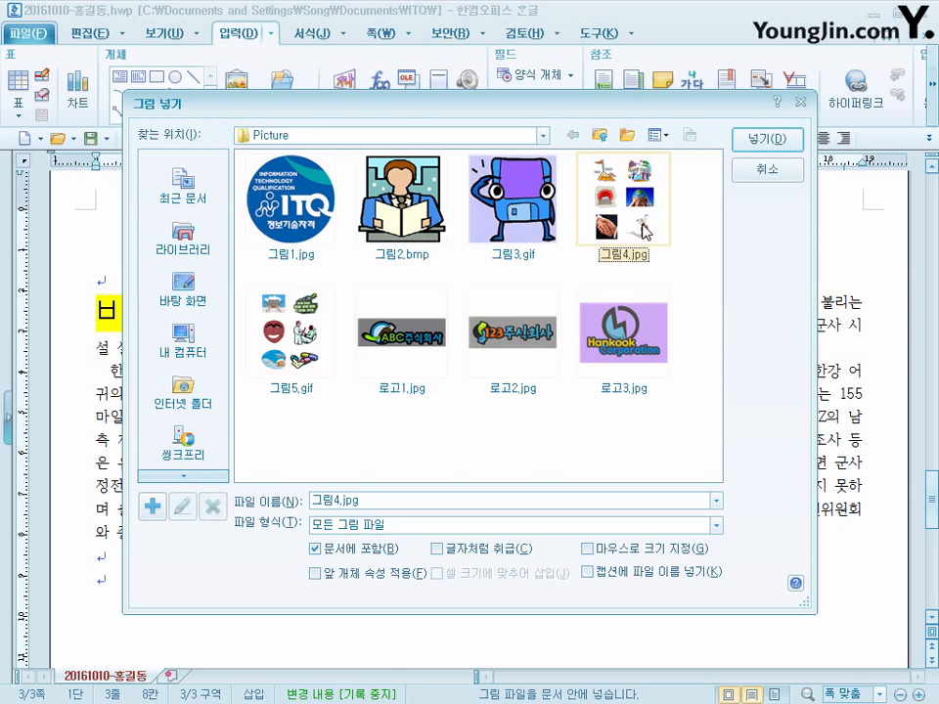
left_click(772, 141)
left_click(529, 488)
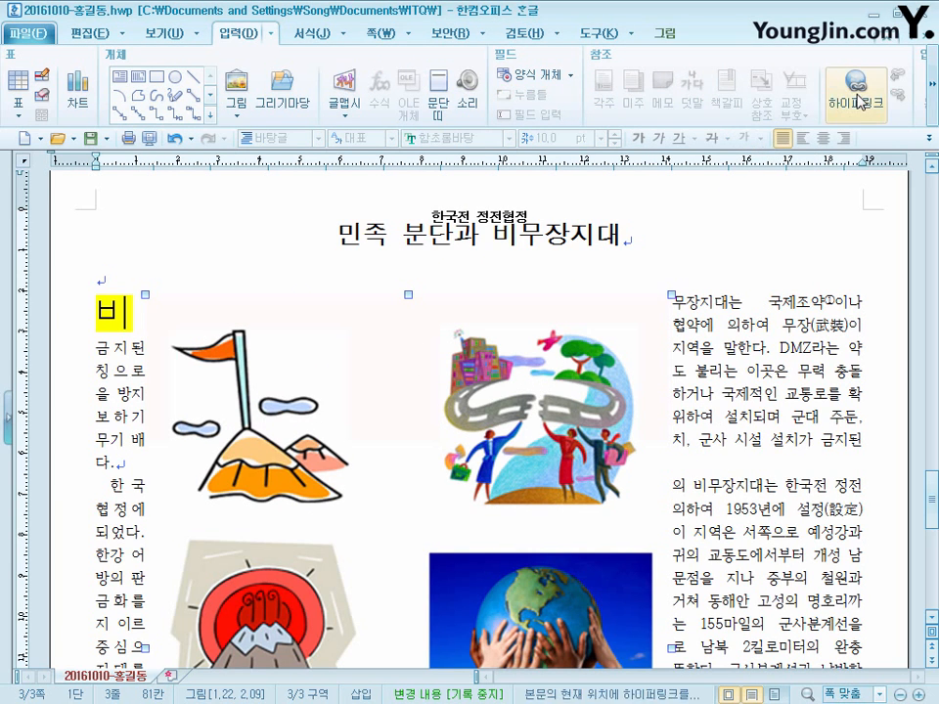
- Crop the picture to its upper-right illustration, about 58 × 50 mm, and move it to the right edge of the body text
left_click(688, 35)
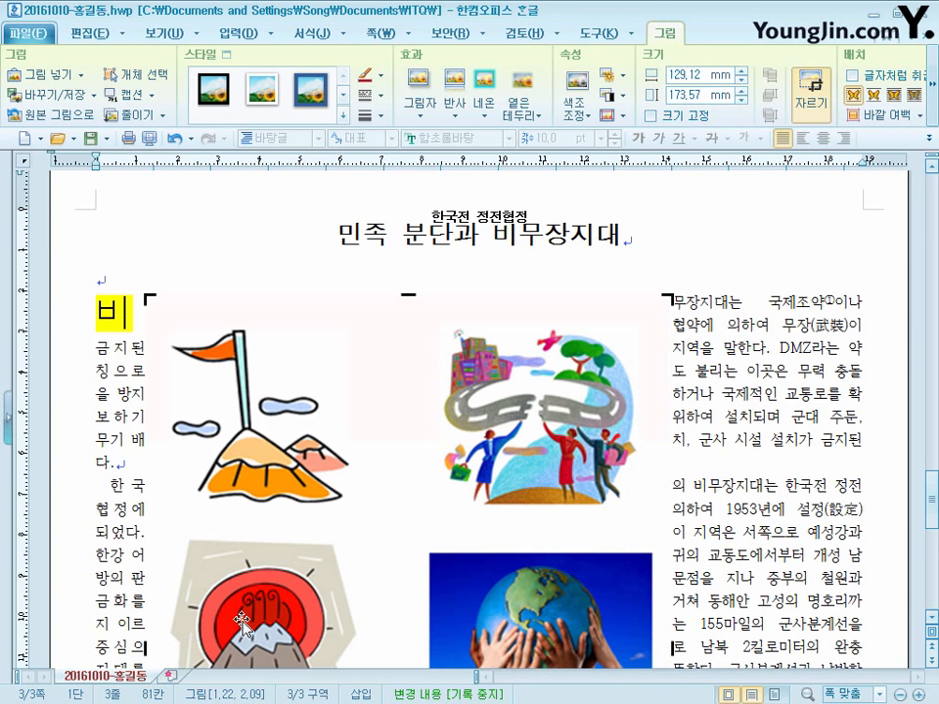
scroll(474, 369, "down", 1)
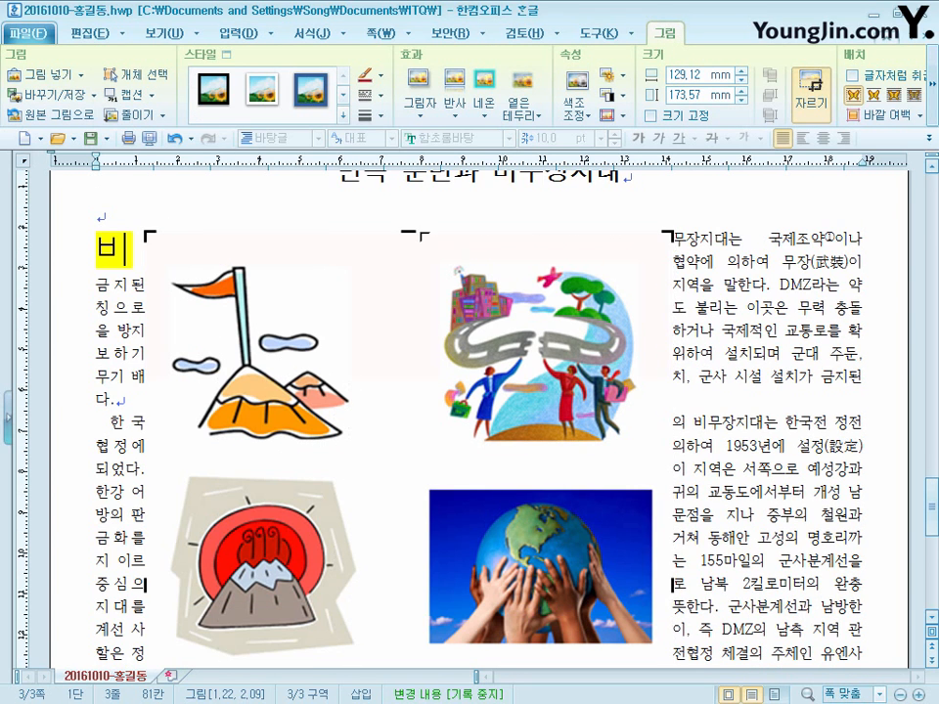
left_click_drag(149, 235, 422, 251)
scroll(658, 623, "down", 7)
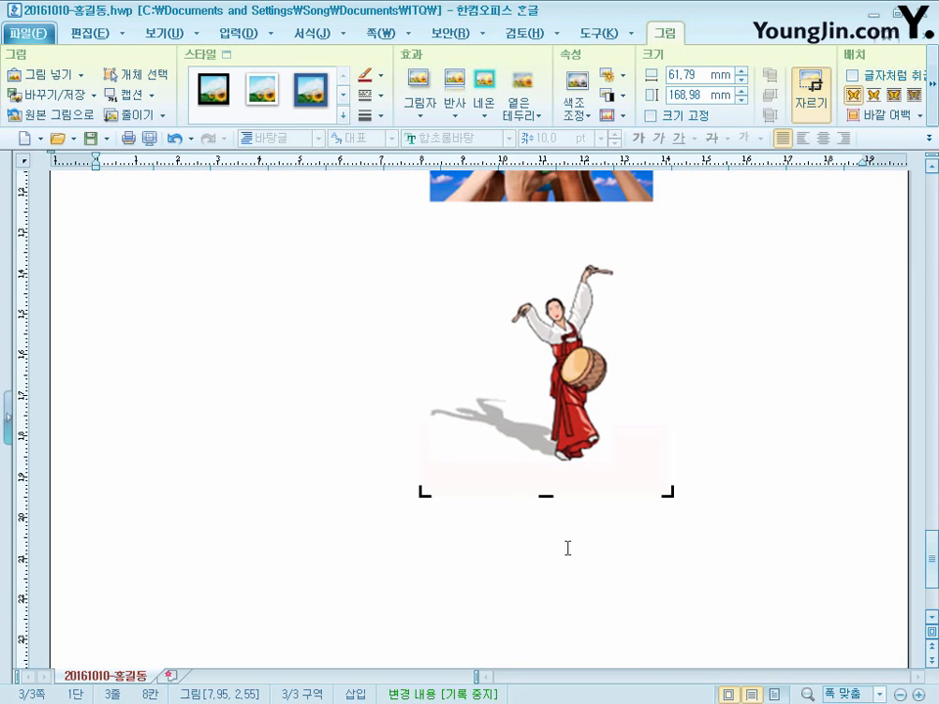
left_click_drag(558, 184, 559, 183)
scroll(570, 507, "up", 10)
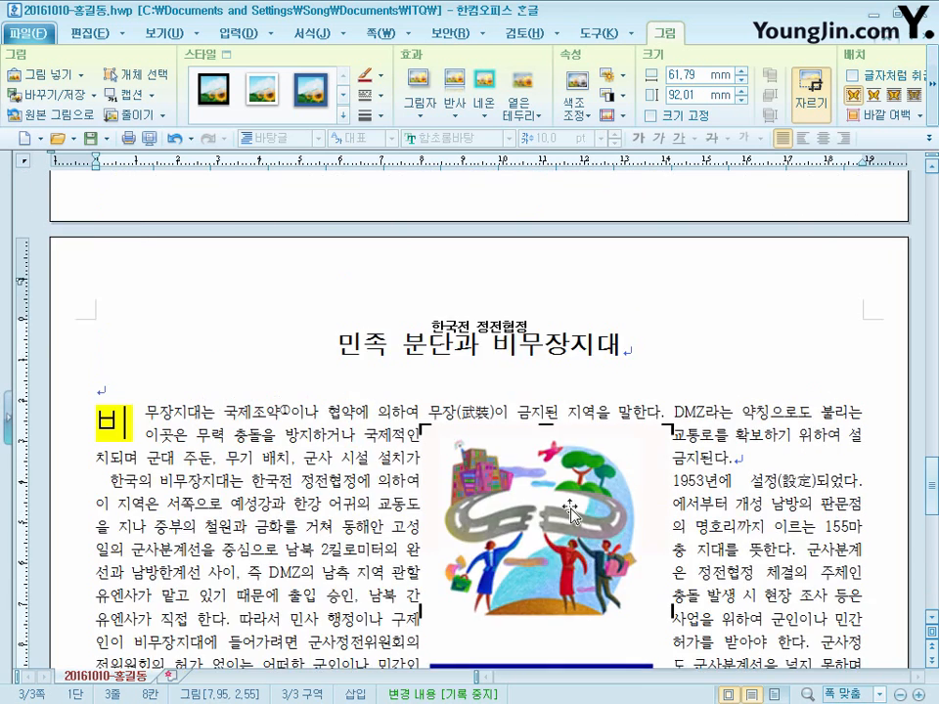
scroll(570, 508, "down", 3)
left_click_drag(548, 607, 548, 437)
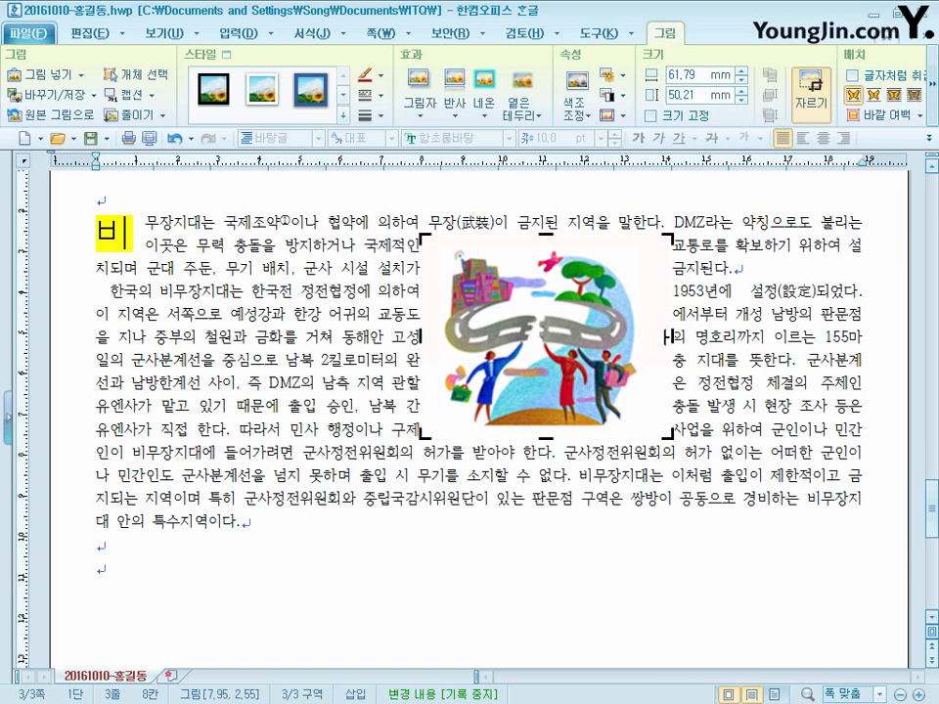
left_click_drag(668, 337, 655, 338)
left_click(740, 358)
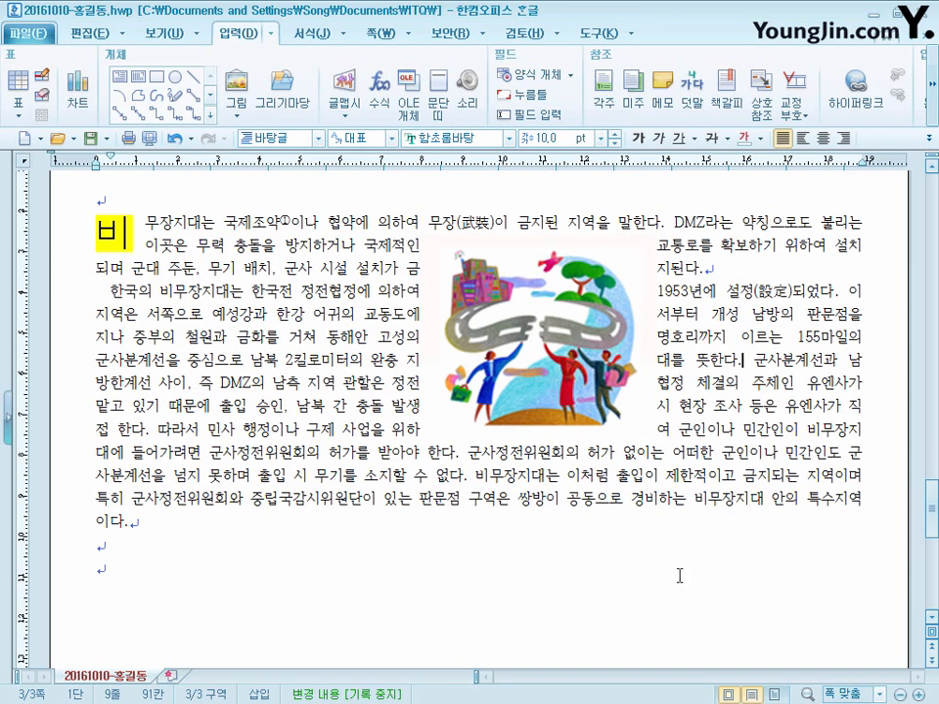
left_click(545, 335)
left_click_drag(495, 325, 700, 306)
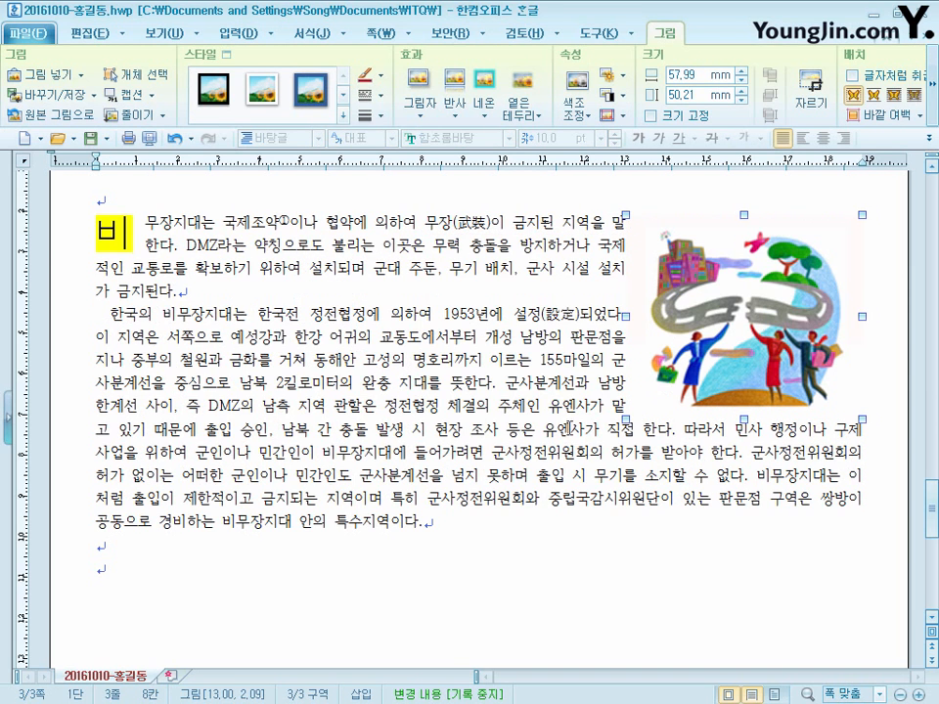
- Set the picture's size to 35 mm wide by 30 mm high, lock the size, and use square text wrapping
right_click(711, 240)
left_click(772, 262)
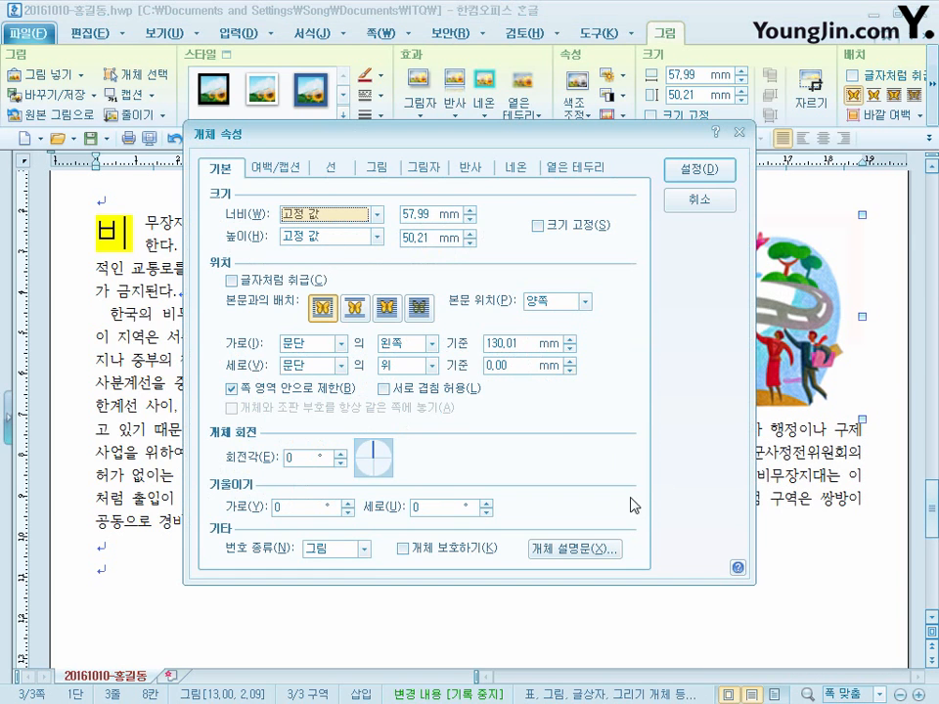
left_click(433, 212)
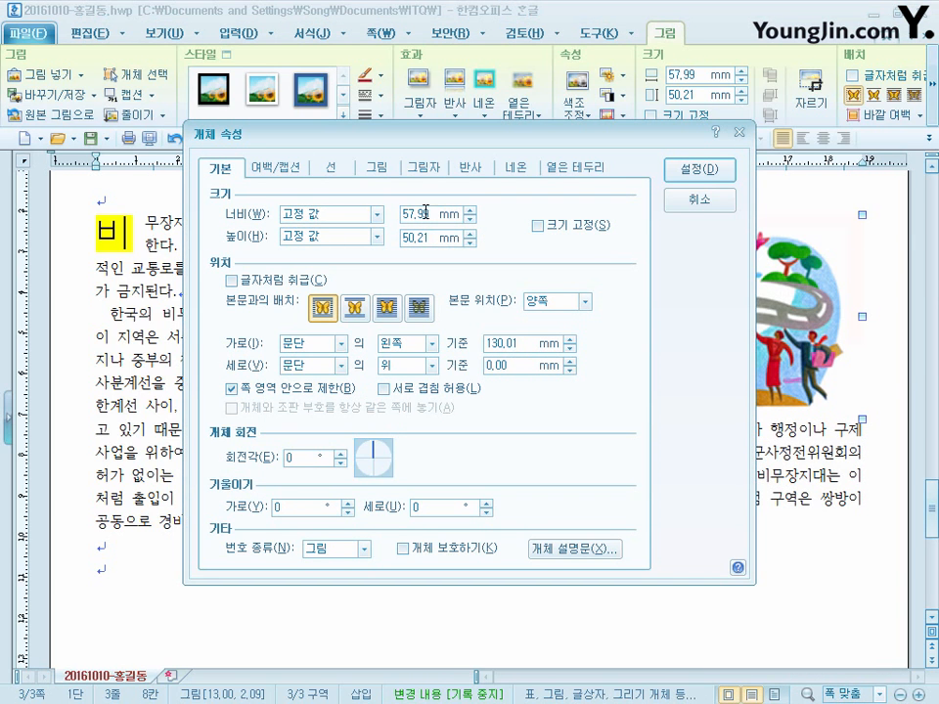
double_click(426, 211)
type("35")
key("Tab")
key("Tab")
type("0")
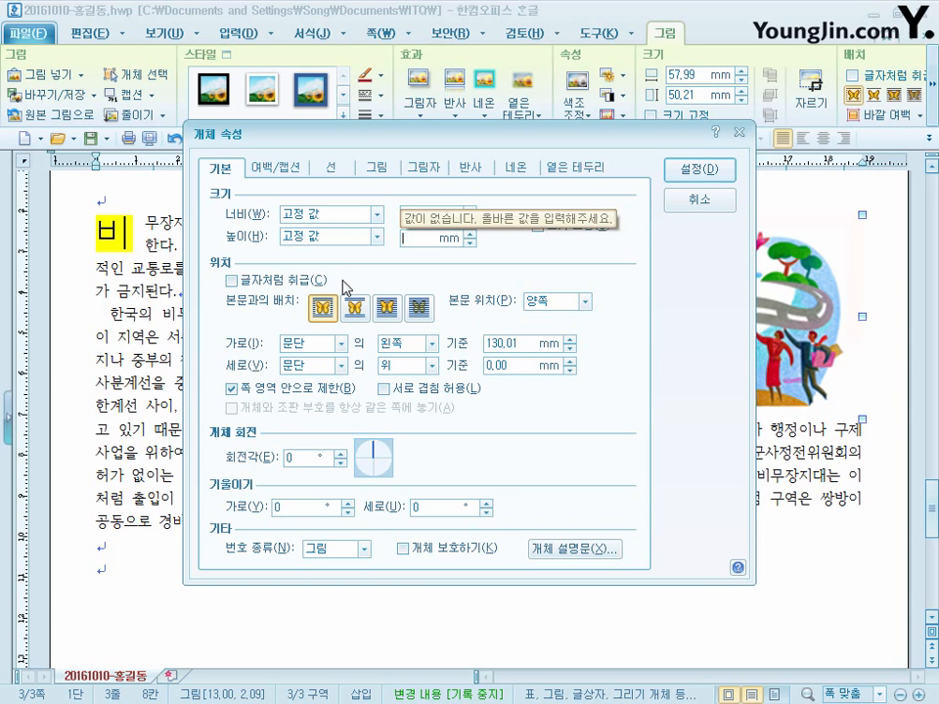
type("30")
left_click(553, 233)
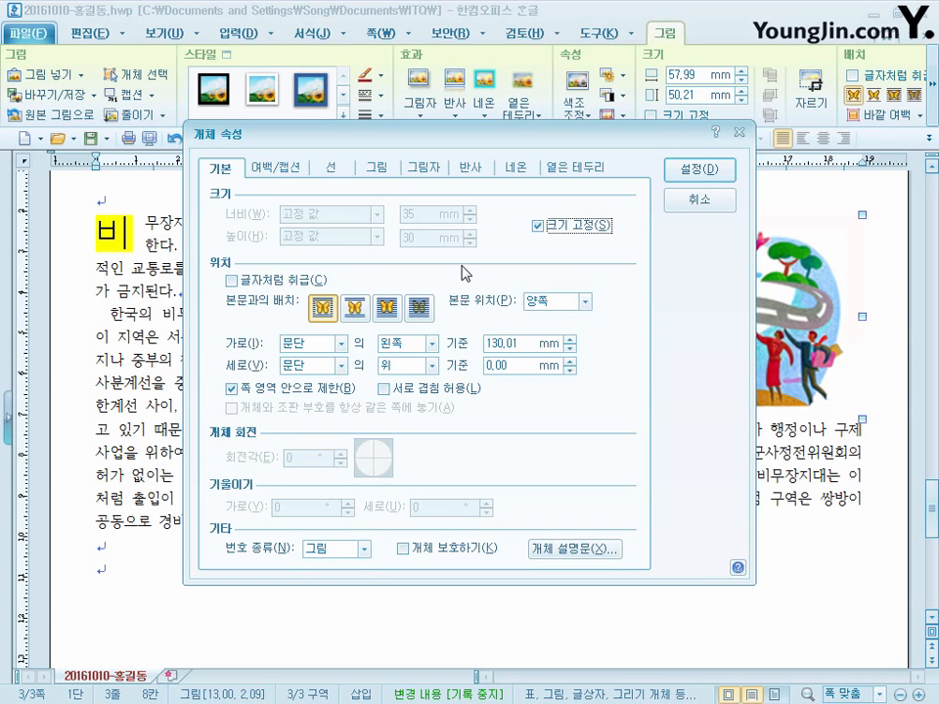
left_click(334, 312)
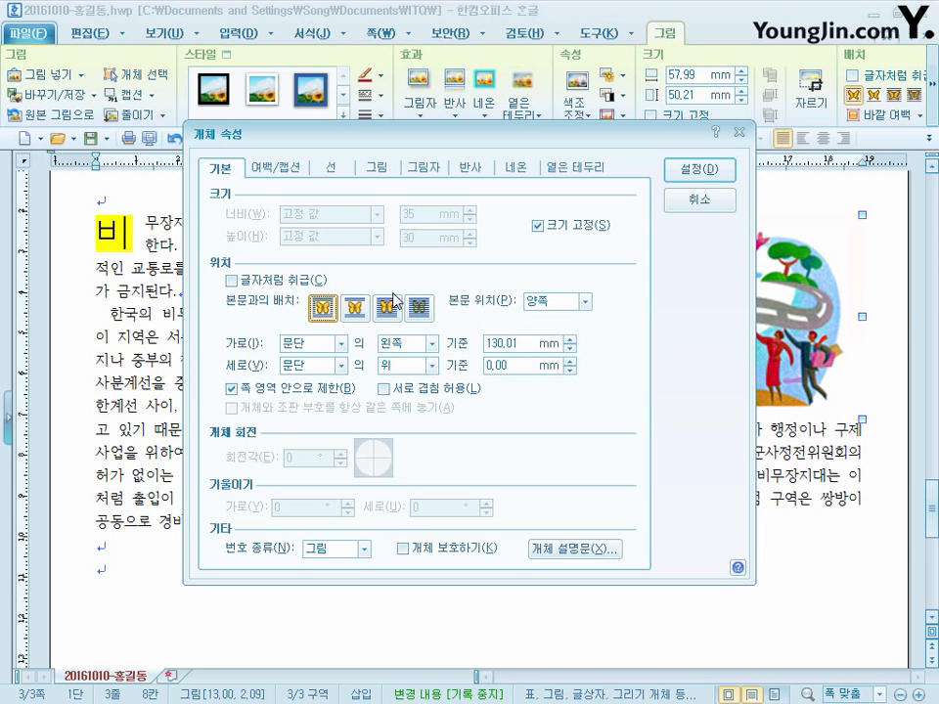
- Set the picture's left outer margin to 2 mm and realign the picture with the right edge of the body text
left_click(293, 168)
left_click(321, 212)
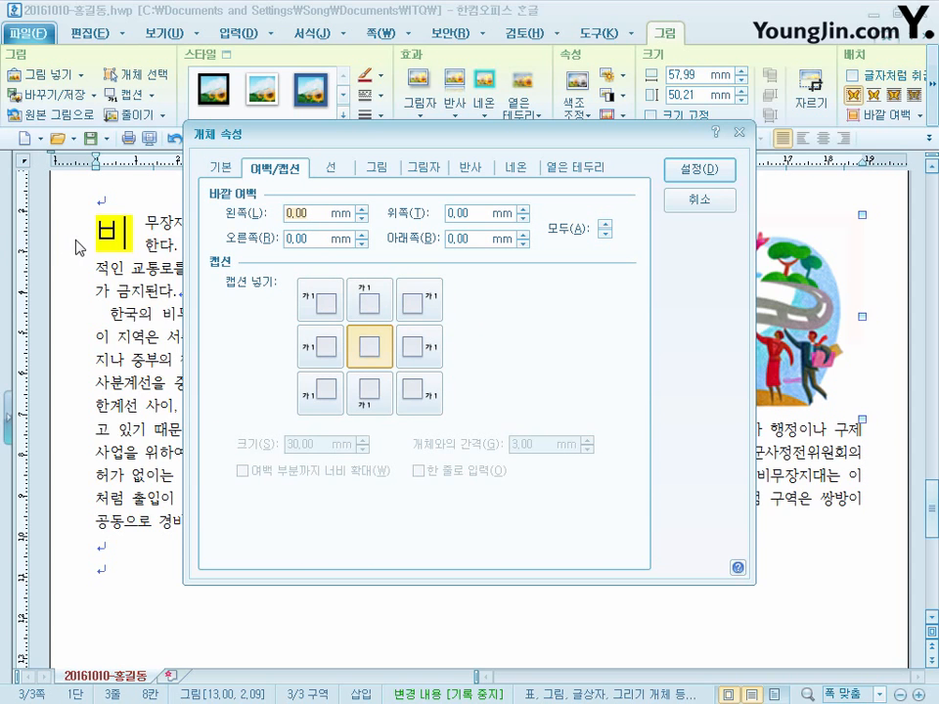
type("2")
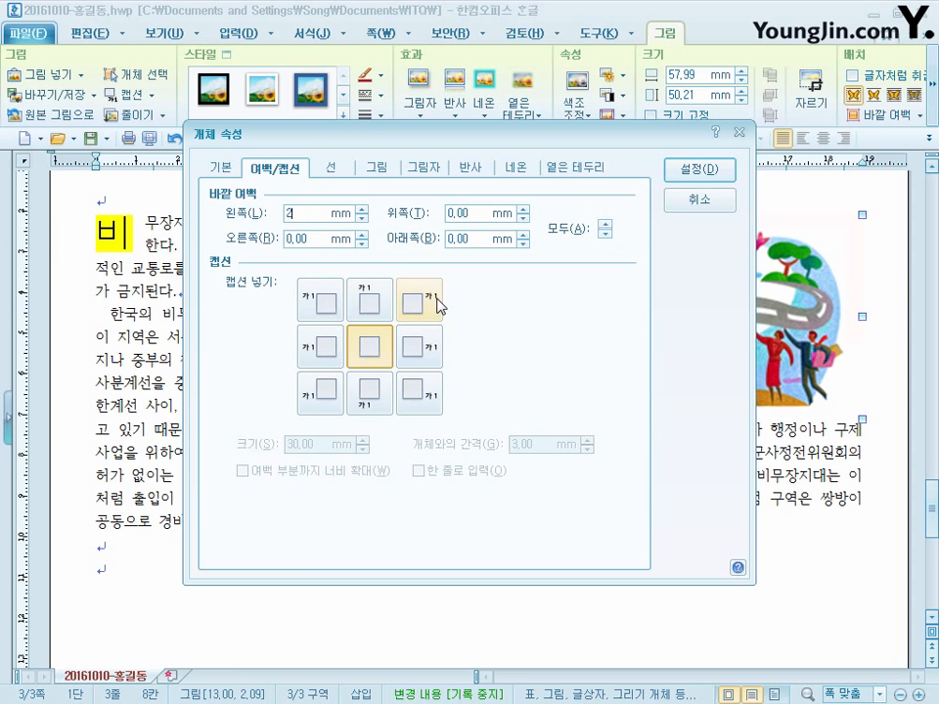
left_click(710, 177)
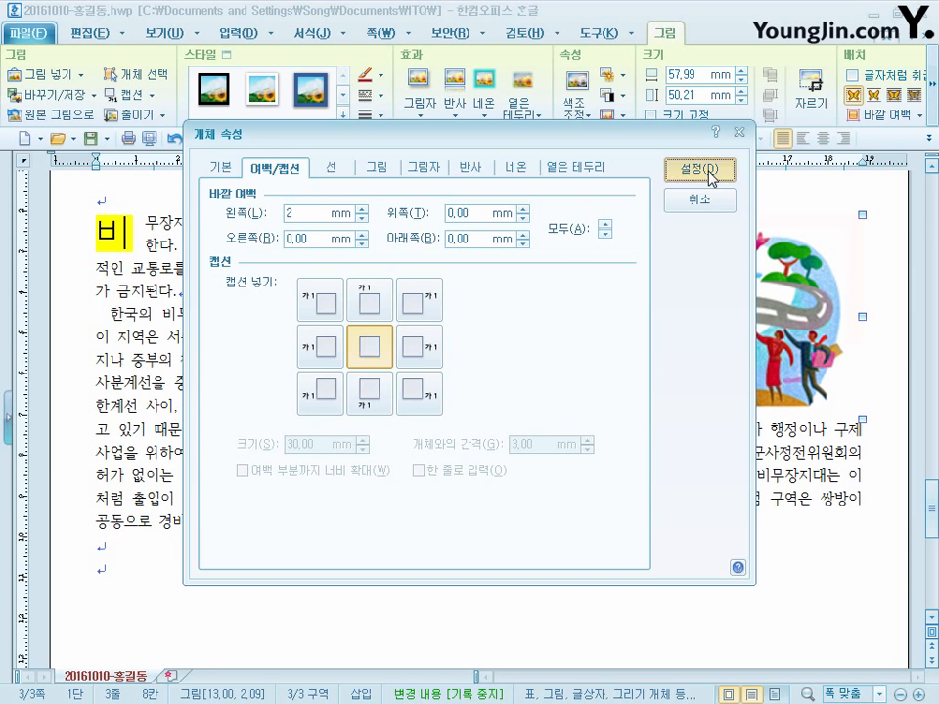
left_click_drag(749, 291, 789, 290)
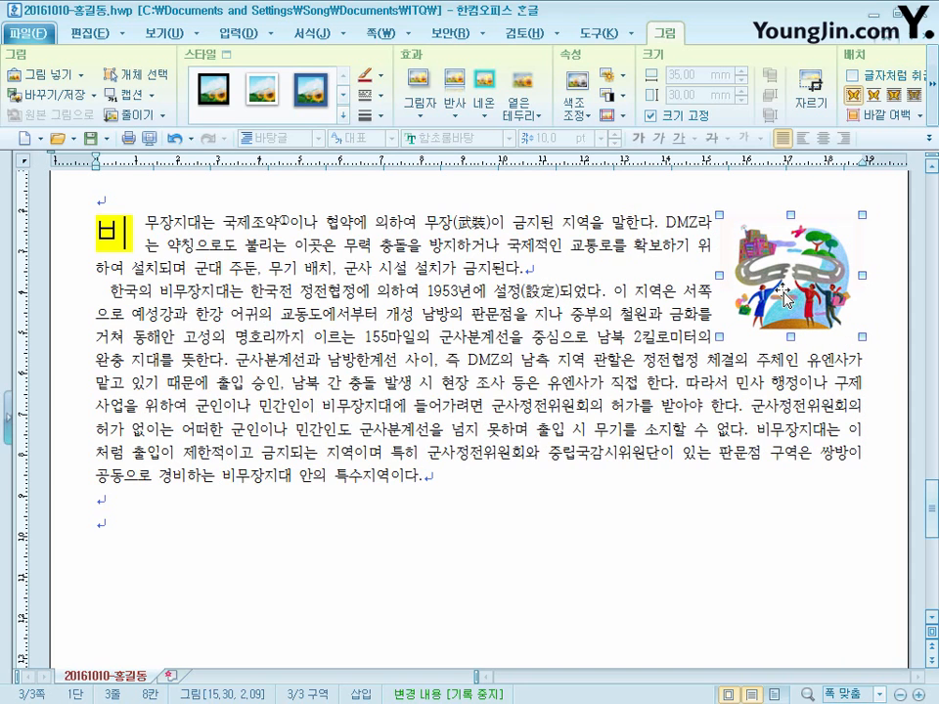
left_click(406, 273)
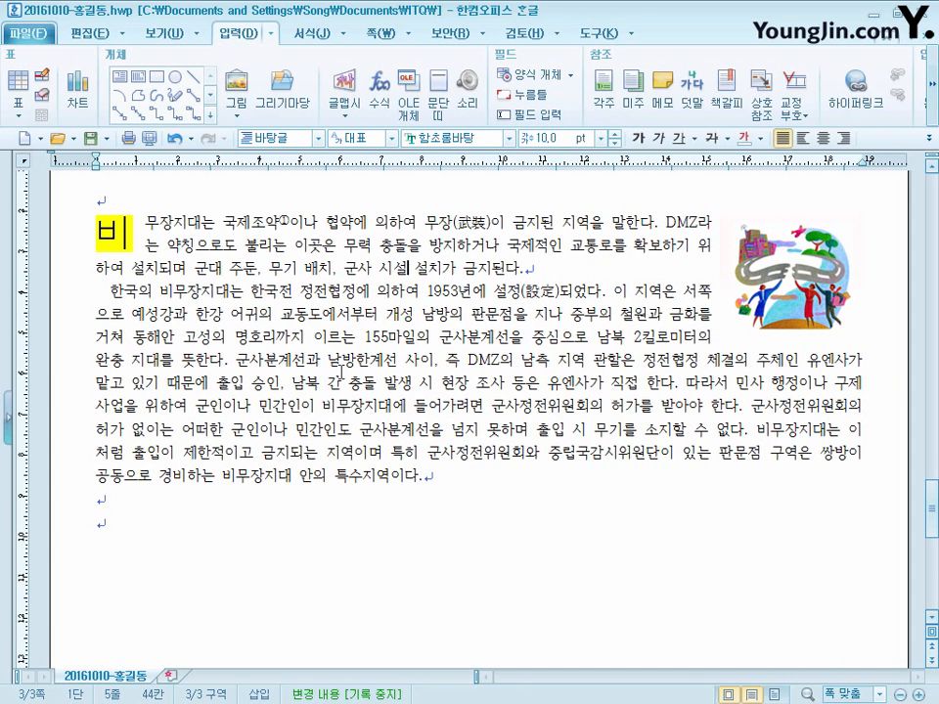
- Create an empty header (머리말) applied to both pages (양 쪽) with no preset layout on page 3
scroll(682, 430, "up", 3)
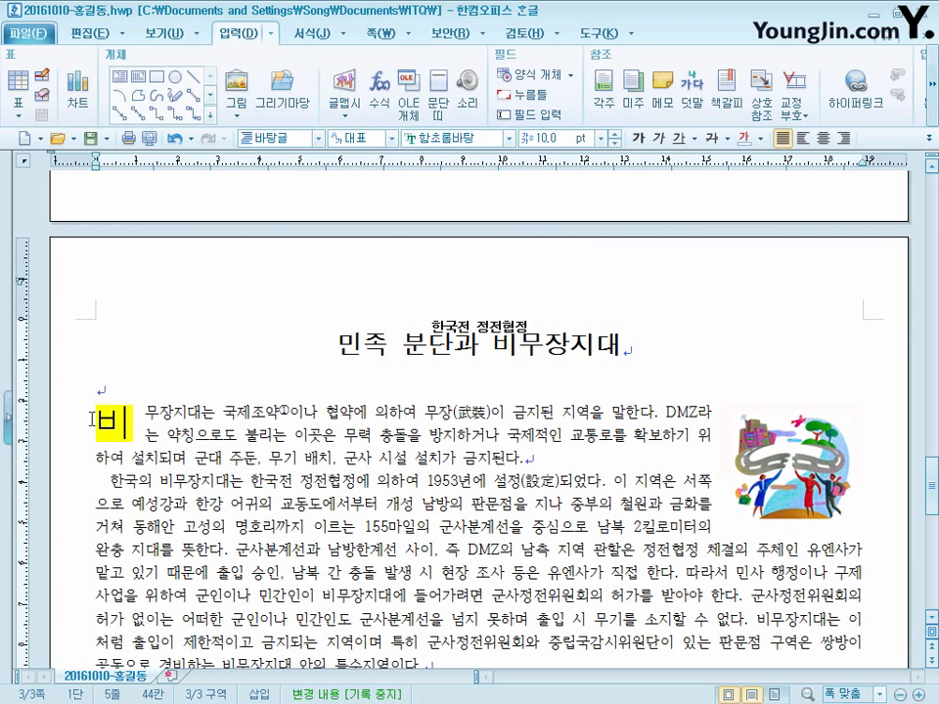
left_click(111, 388)
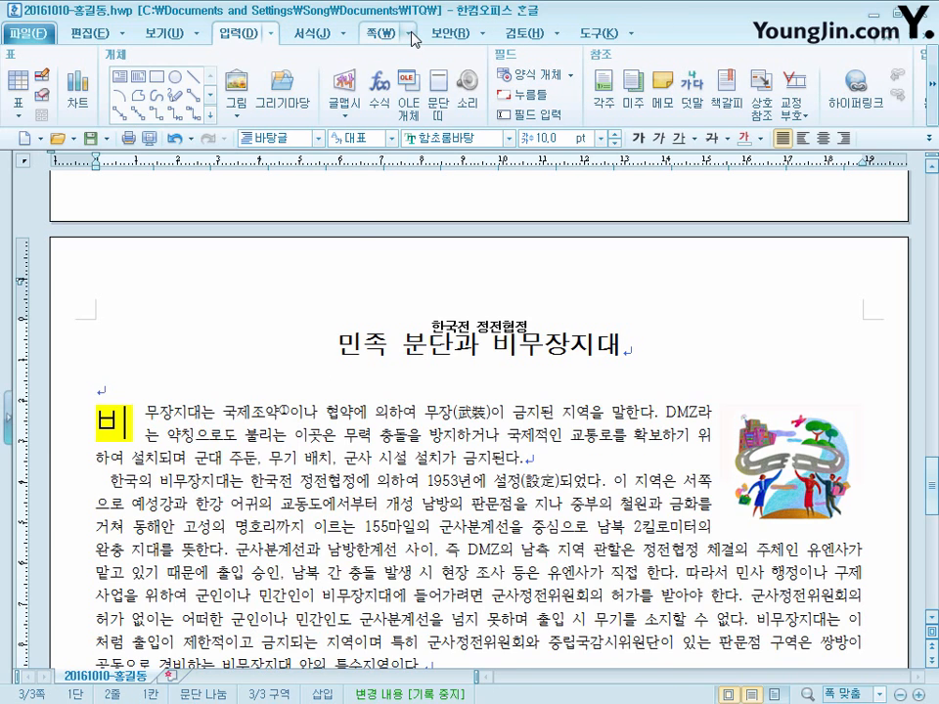
left_click(411, 34)
left_click(429, 143)
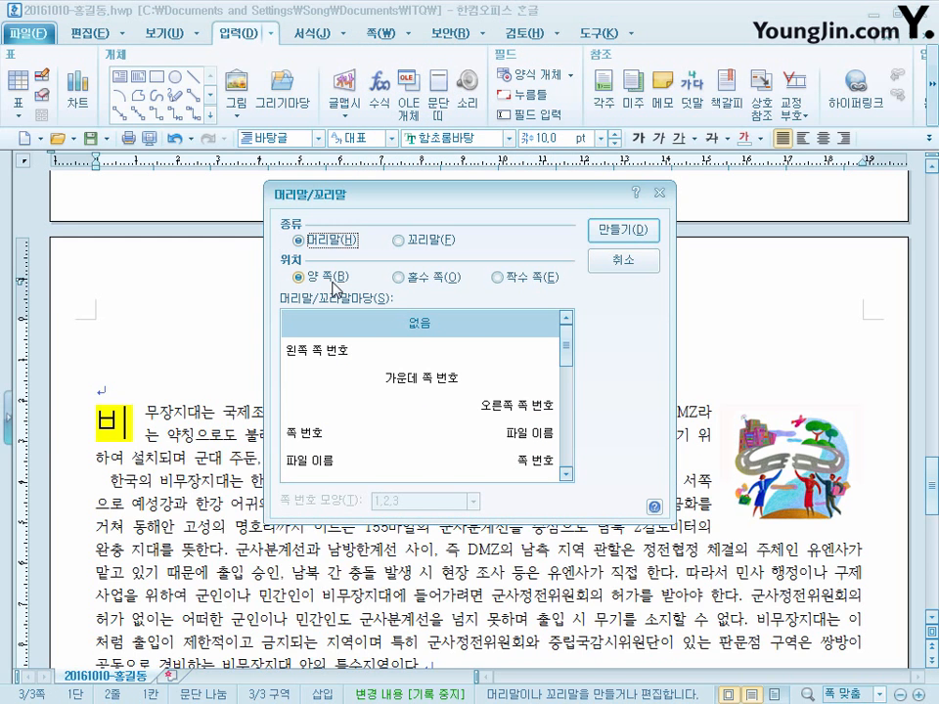
left_click(606, 230)
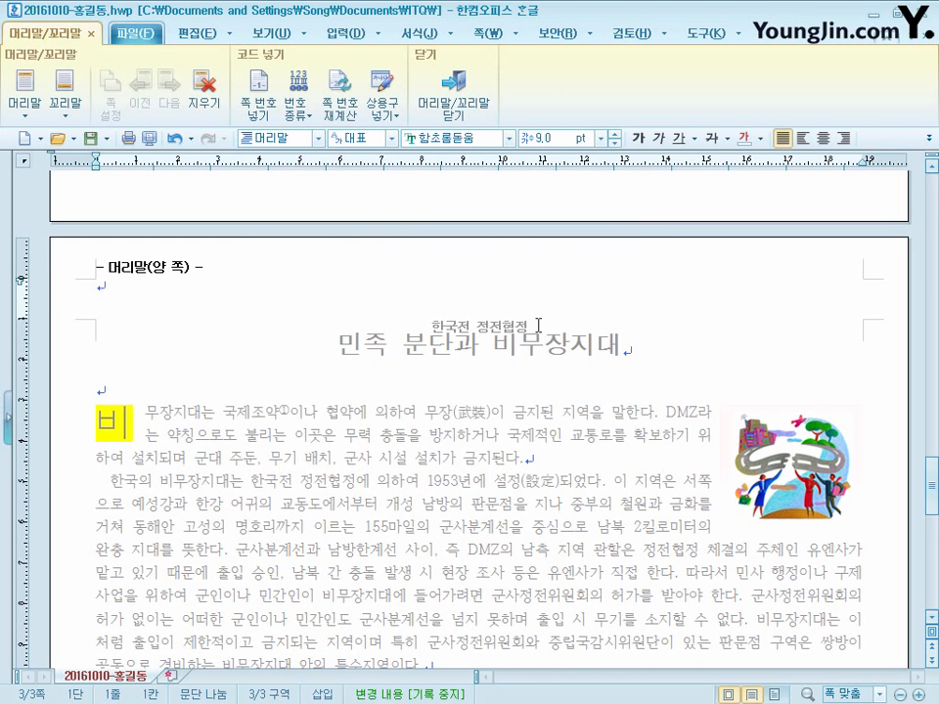
- Enter "무장 금지 지역" as the header text, formatted in 돋움 10 pt and right-aligned, and close header editing
type("무")
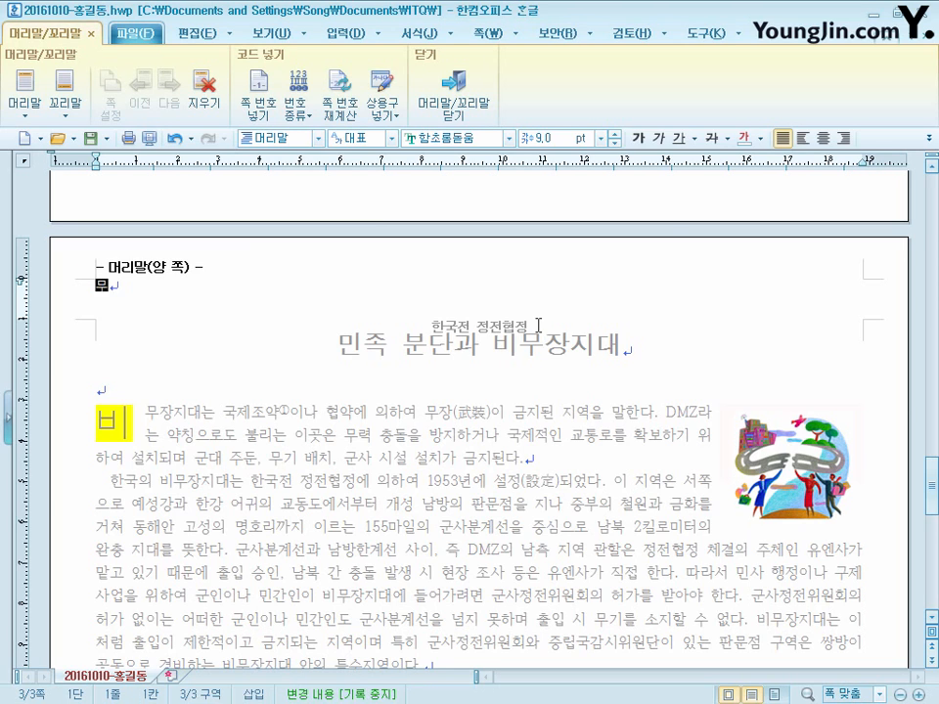
type("장 금지 지역")
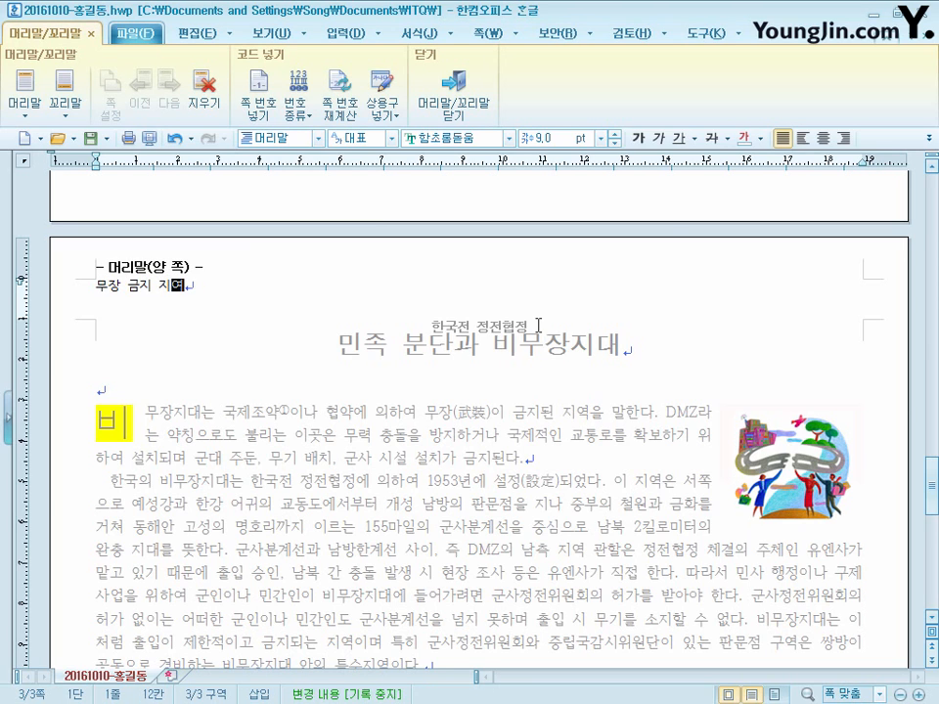
key("shift+Home")
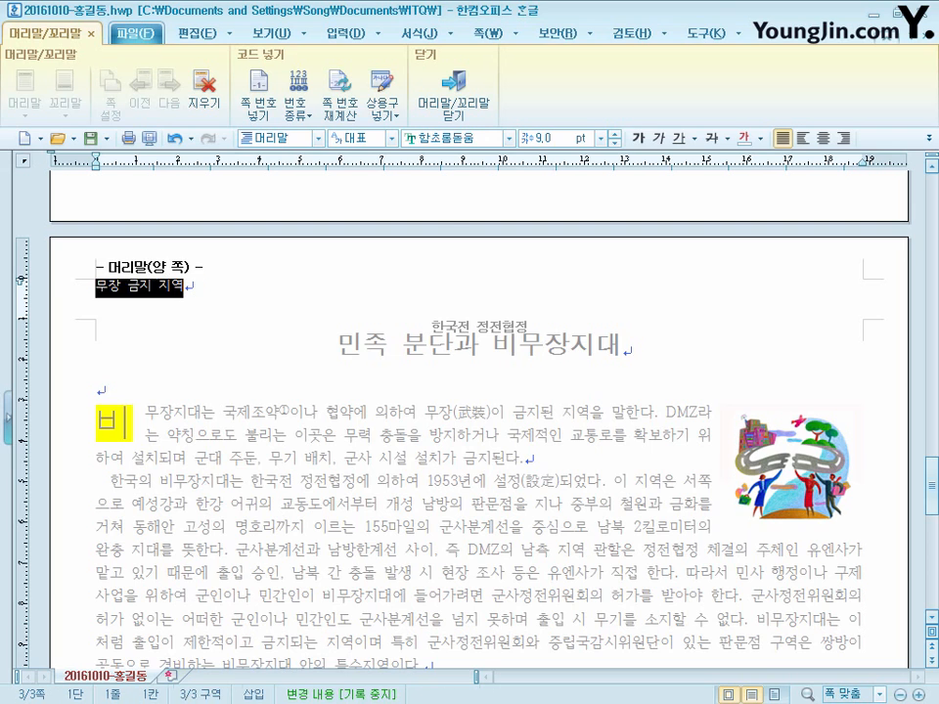
left_click(491, 138)
type("돋움")
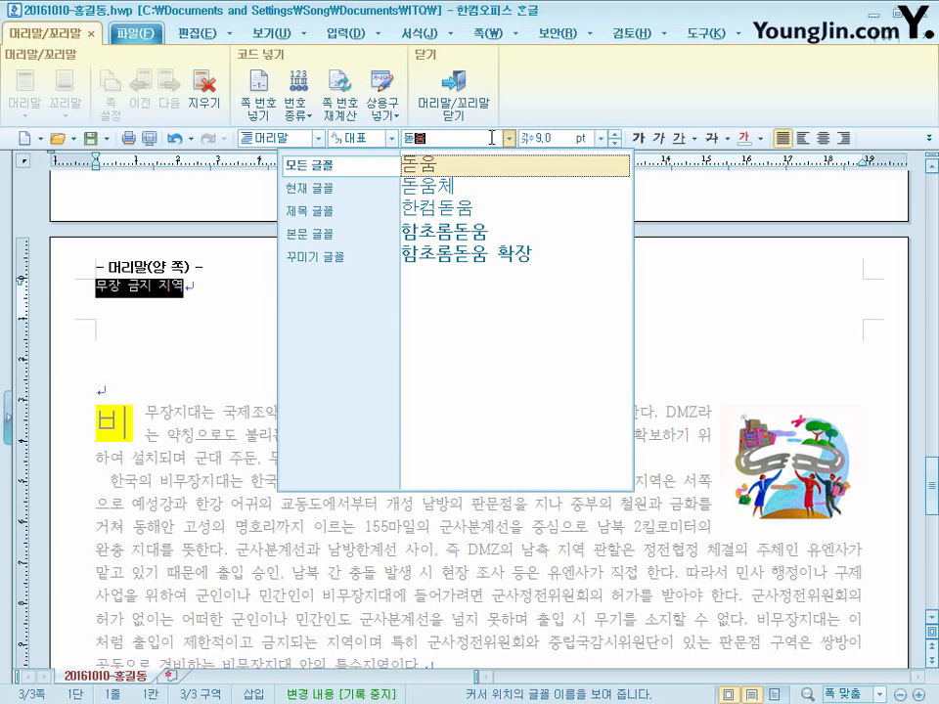
left_click(468, 168)
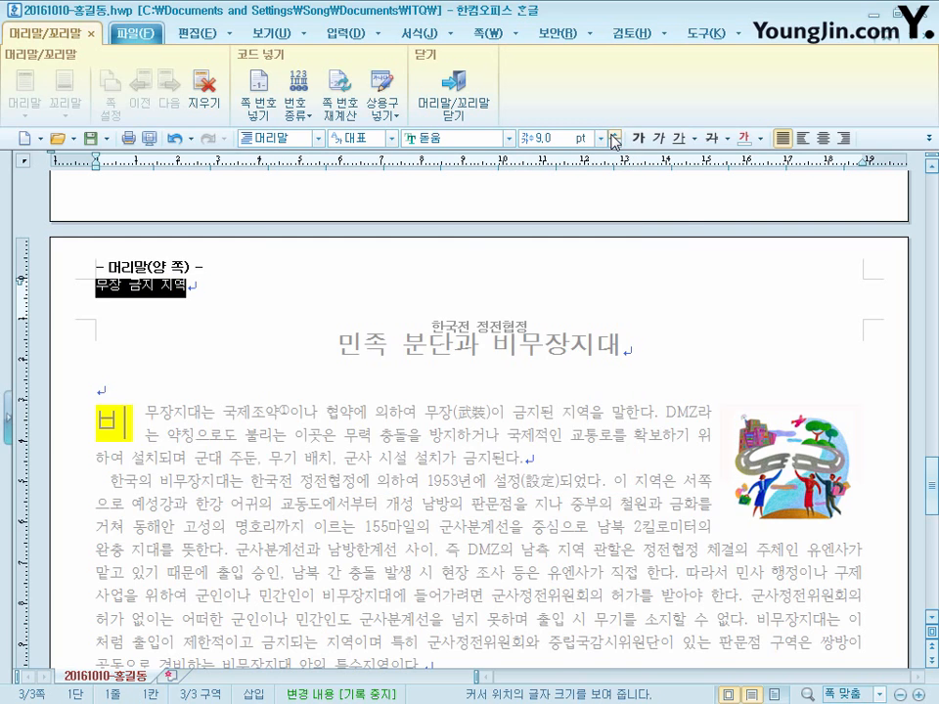
left_click(613, 136)
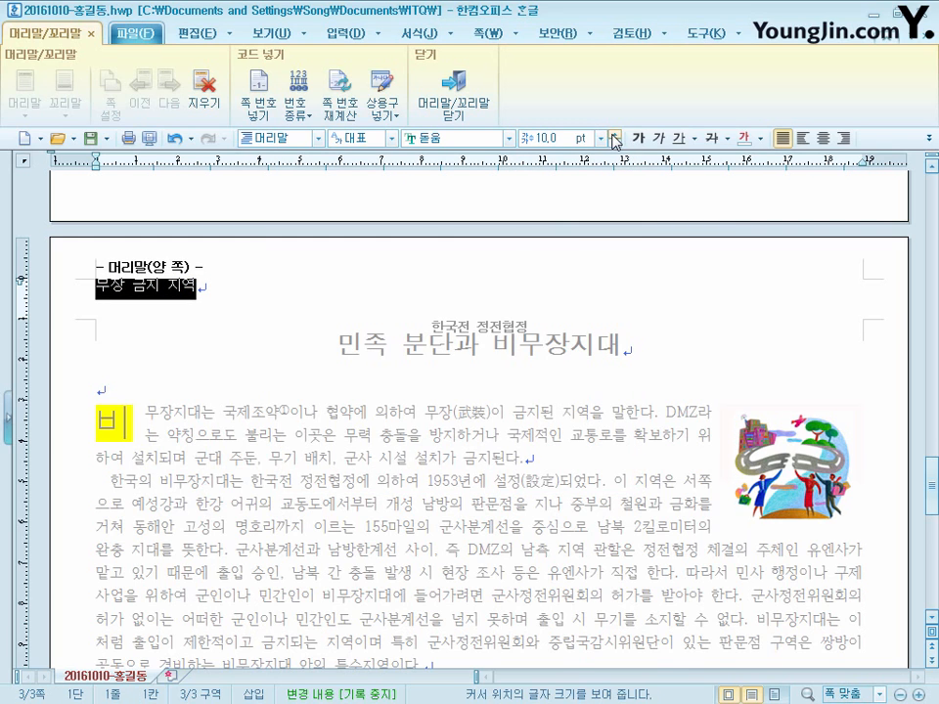
left_click(844, 139)
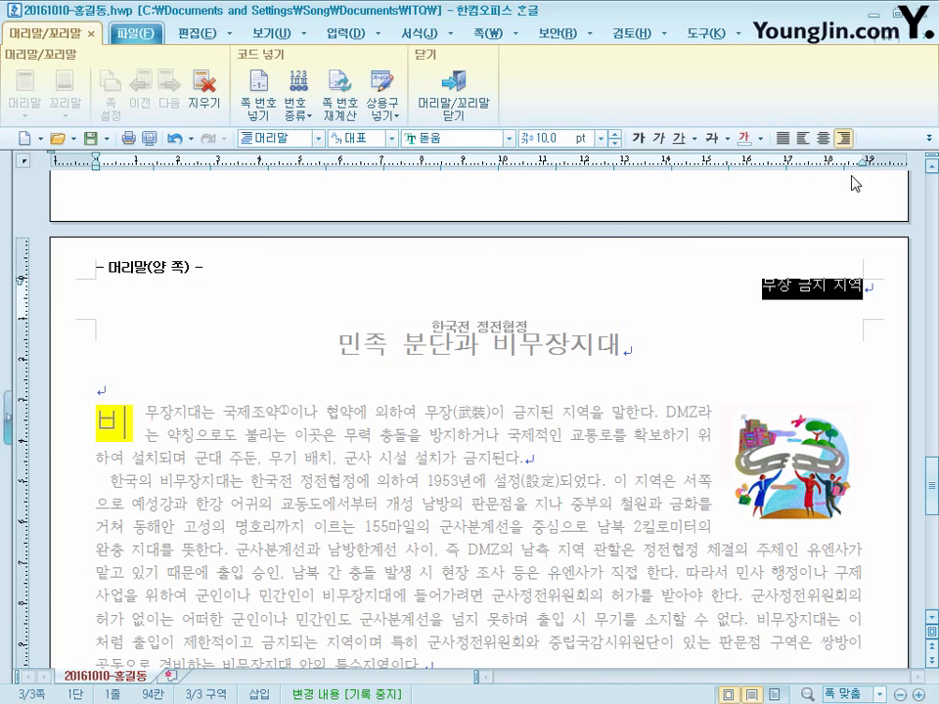
left_click(467, 99)
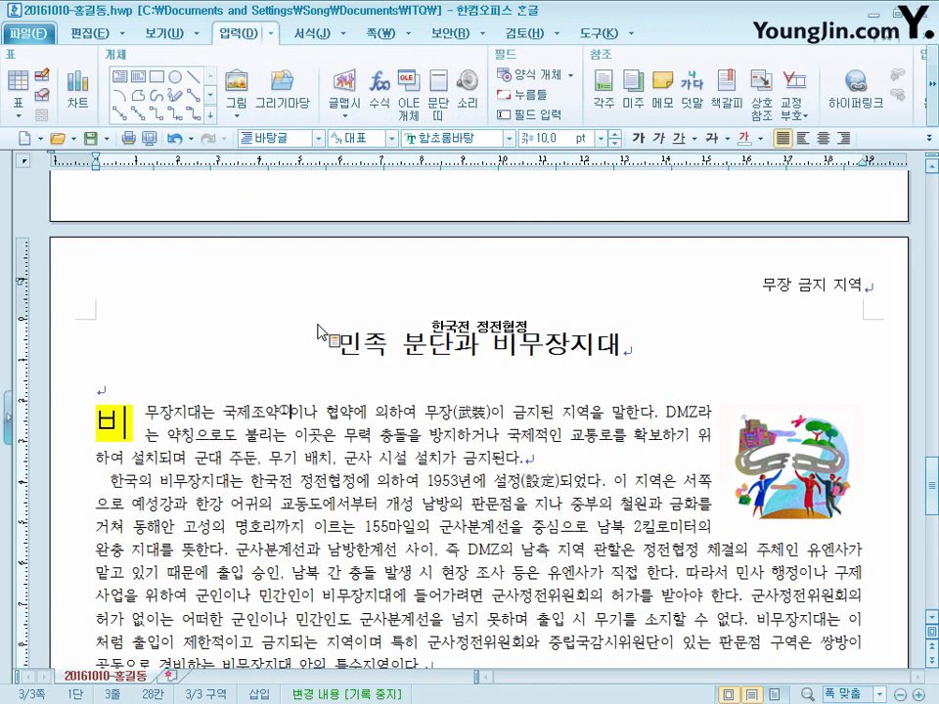
- Paste the copied tour schedule text, with its two ♠ headings, below the body text on page 3
scroll(602, 473, "down", 5)
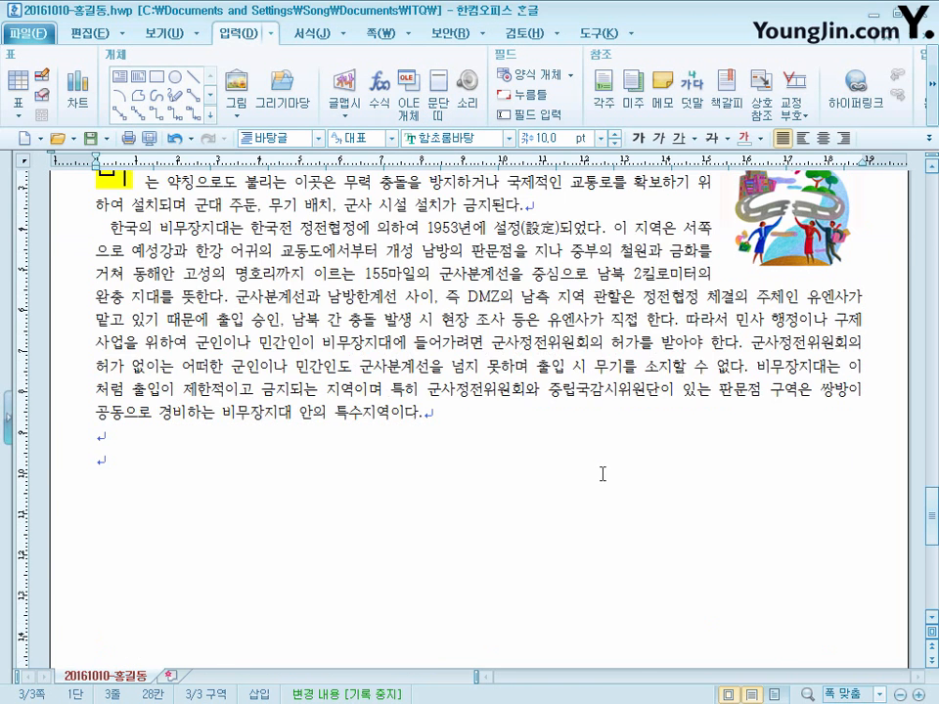
left_click(120, 446)
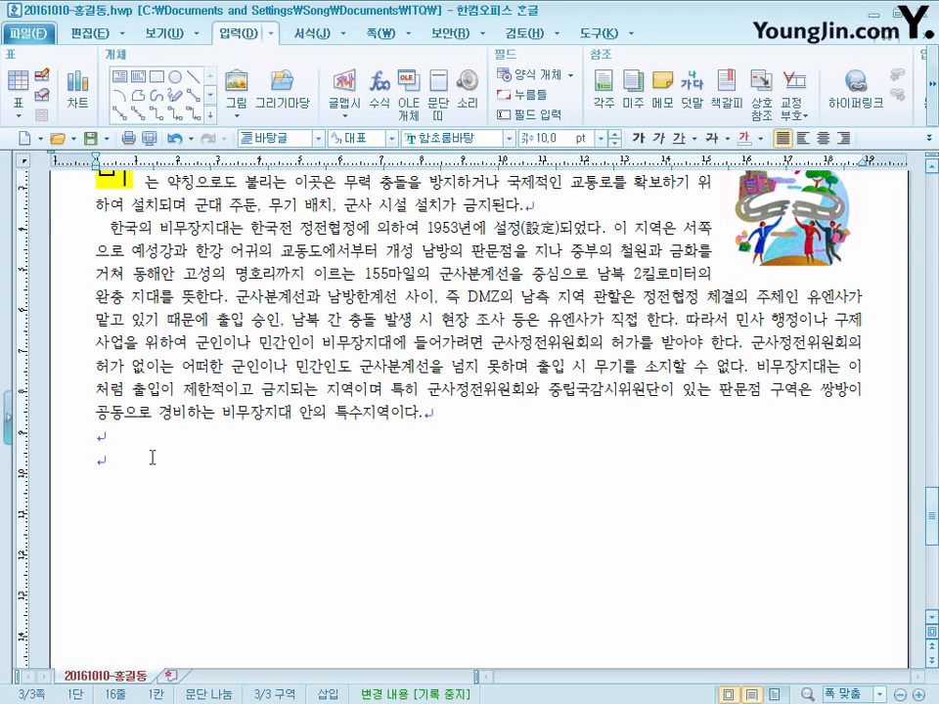
type("♠ 판문점 관광 주요 일정 오전 일정 공동경비구역 경비 부대 견학 남북회담장, 북한판문각 방문 오후 일정 비무장지대의 남측(대성동)과 북측(기정동) 마을 조망 탈북자와의 만남 및 소공연 관람  ♠ 비무장지대 관광 개요.")
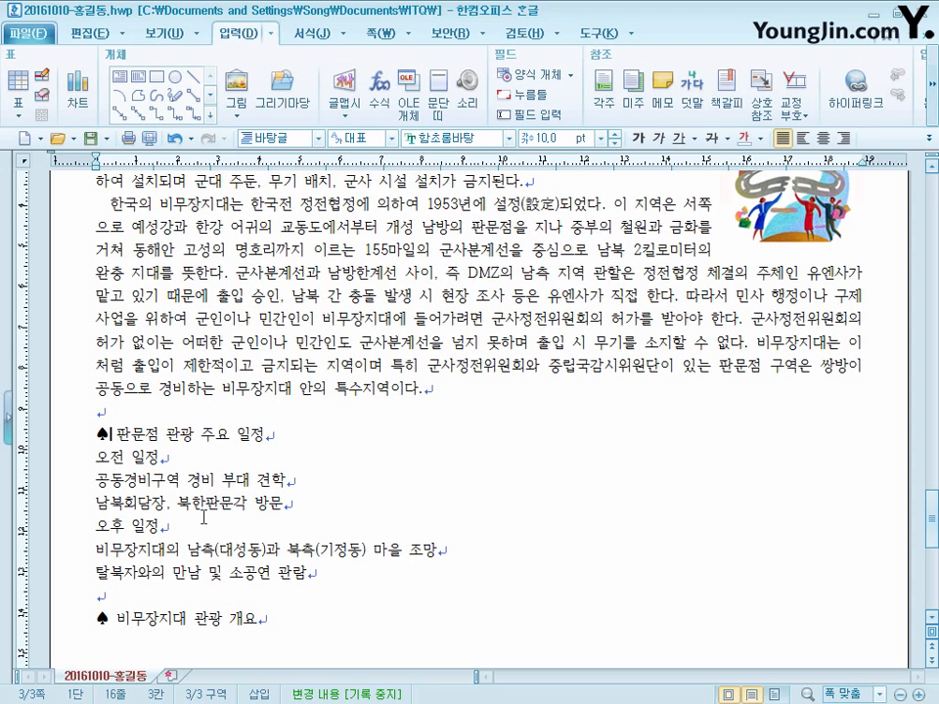
left_click(116, 432)
key("ctrl+F10")
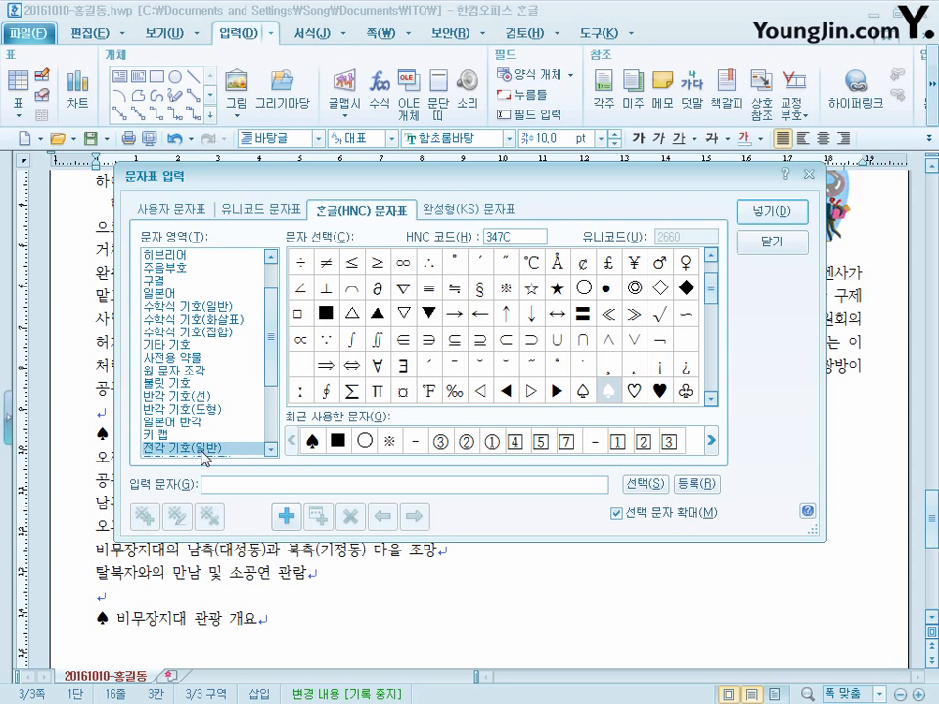
scroll(710, 294, "down", 2)
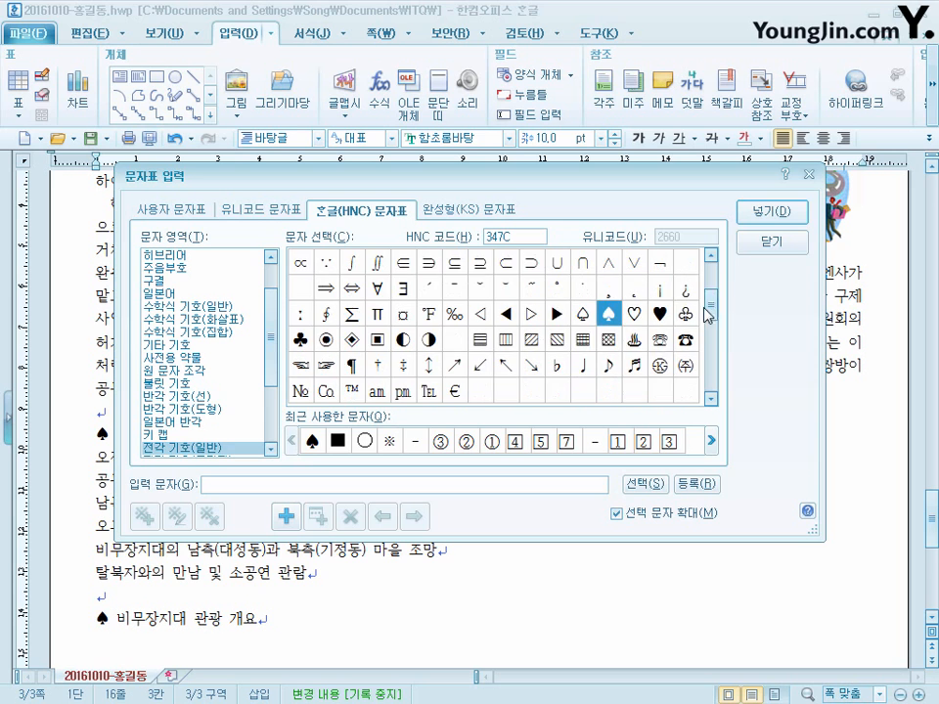
left_click(772, 242)
left_click(223, 479)
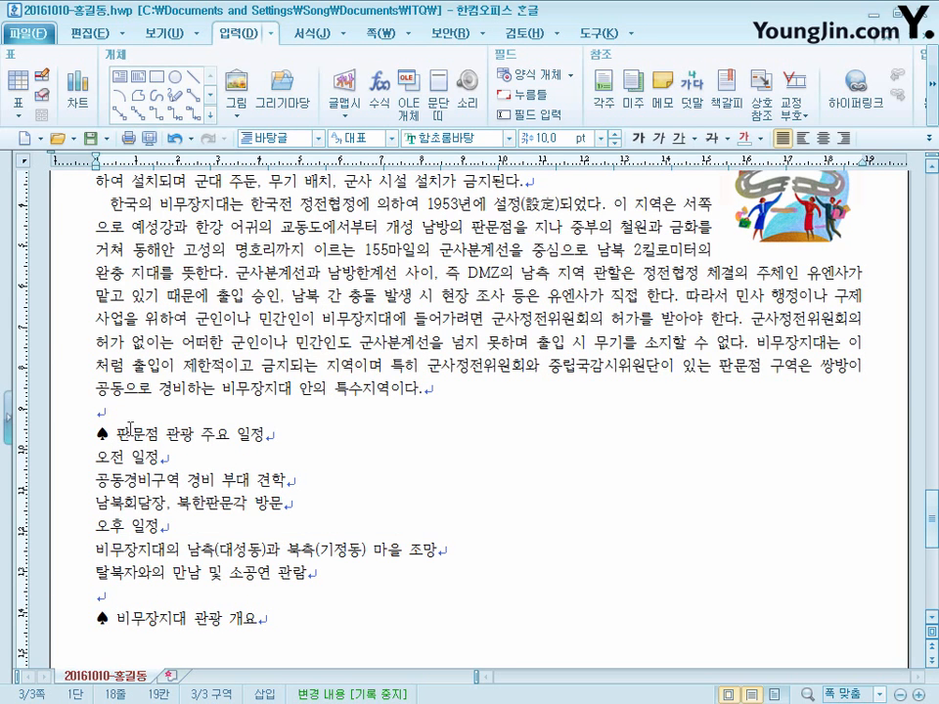
- Add an empty line below the heading "♠ 비무장지대 관광 개요"
scroll(307, 605, "down", 1)
left_click(266, 555)
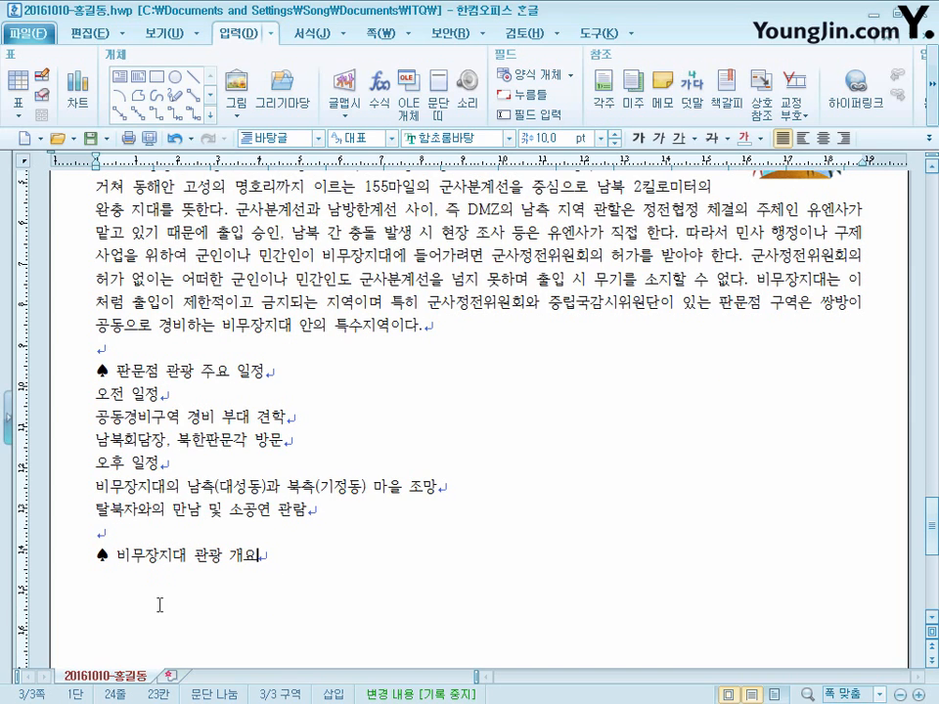
key("Return")
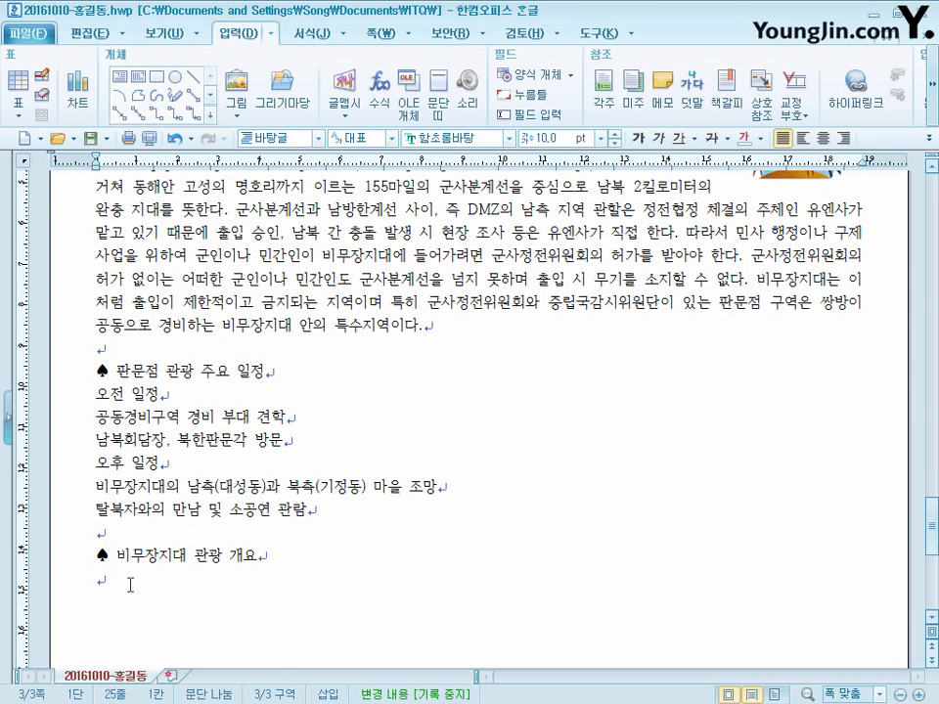
- Format the heading "♠ 판문점 관광 주요 일정" in 굴림 at 18 pt
left_click_drag(270, 372, 41, 378)
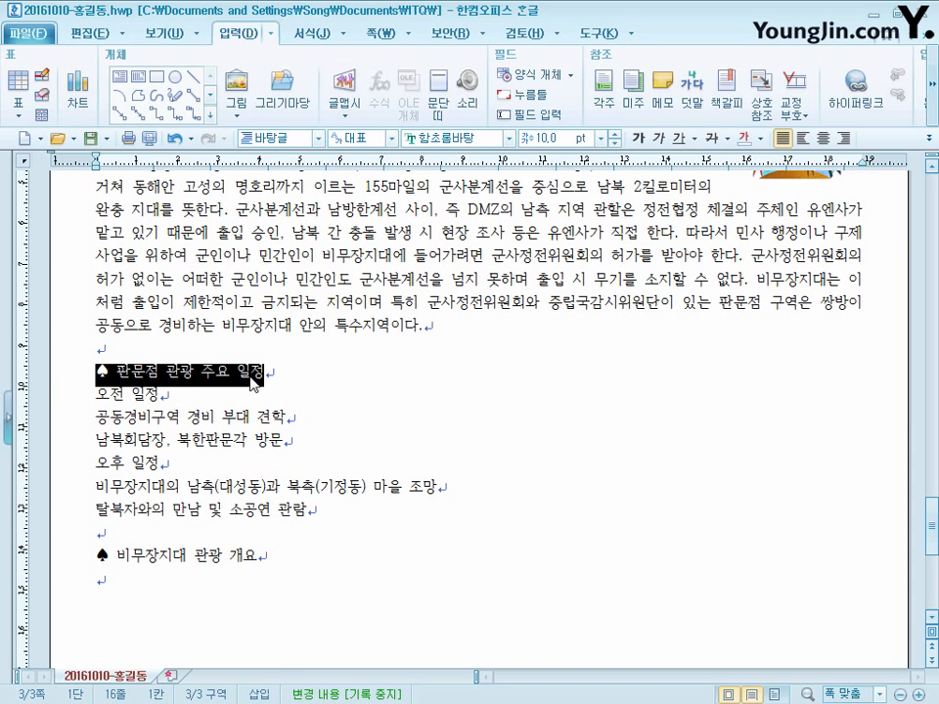
left_click(509, 139)
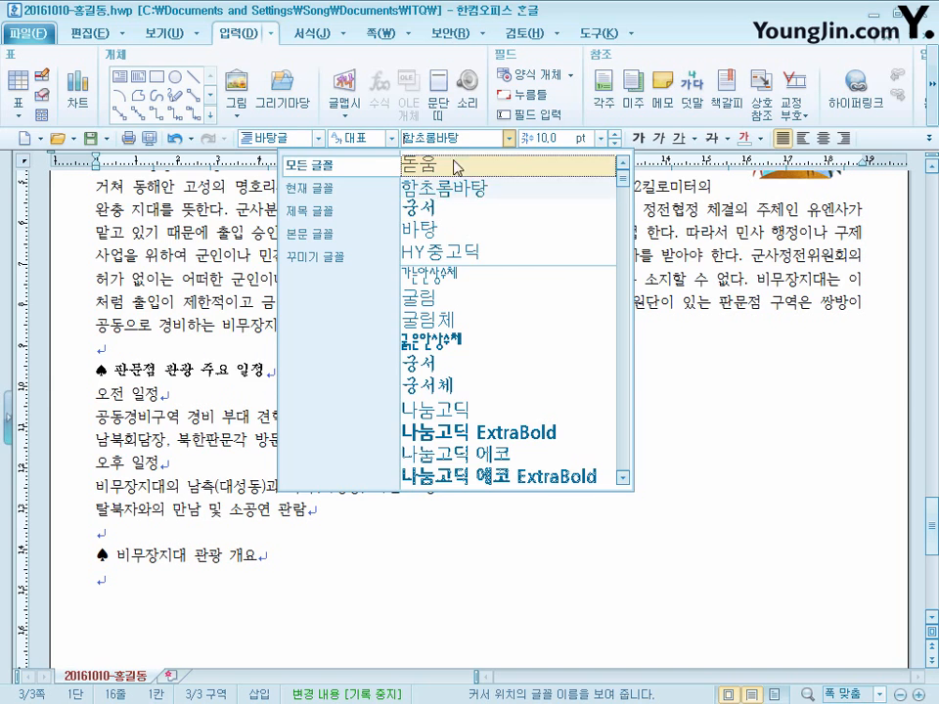
left_click(469, 138)
left_click_drag(469, 138, 154, 159)
type("굴림")
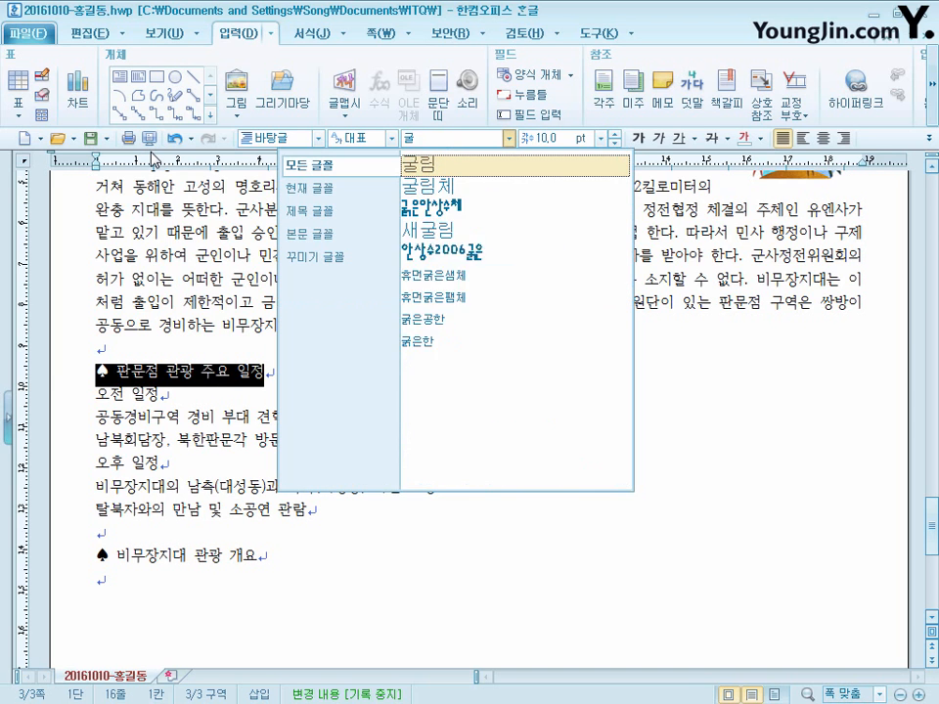
left_click(418, 169)
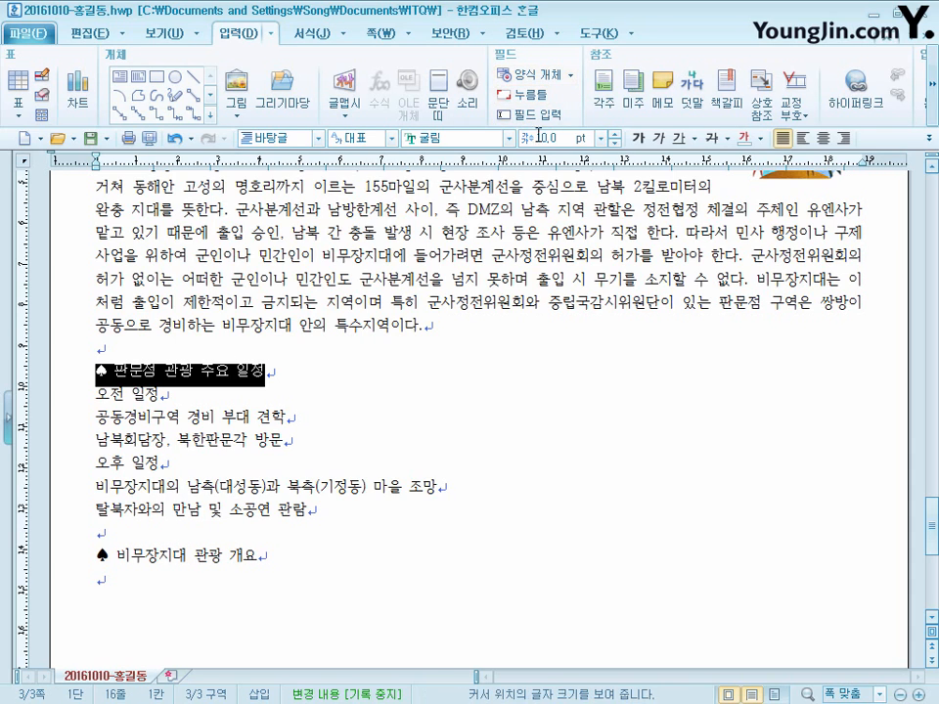
left_click(568, 140)
type("18")
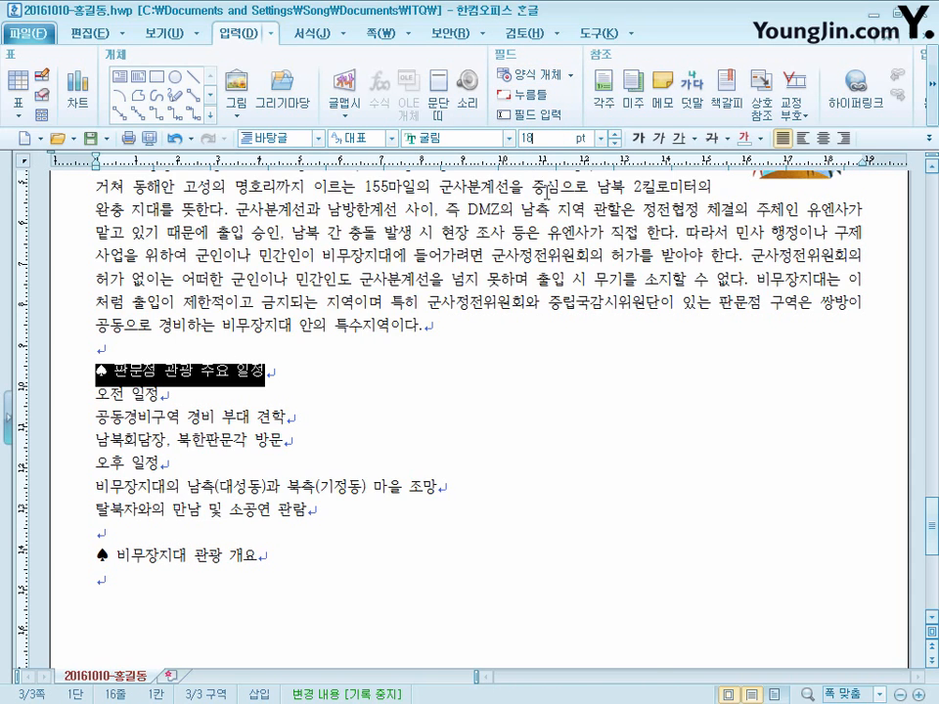
key("Return")
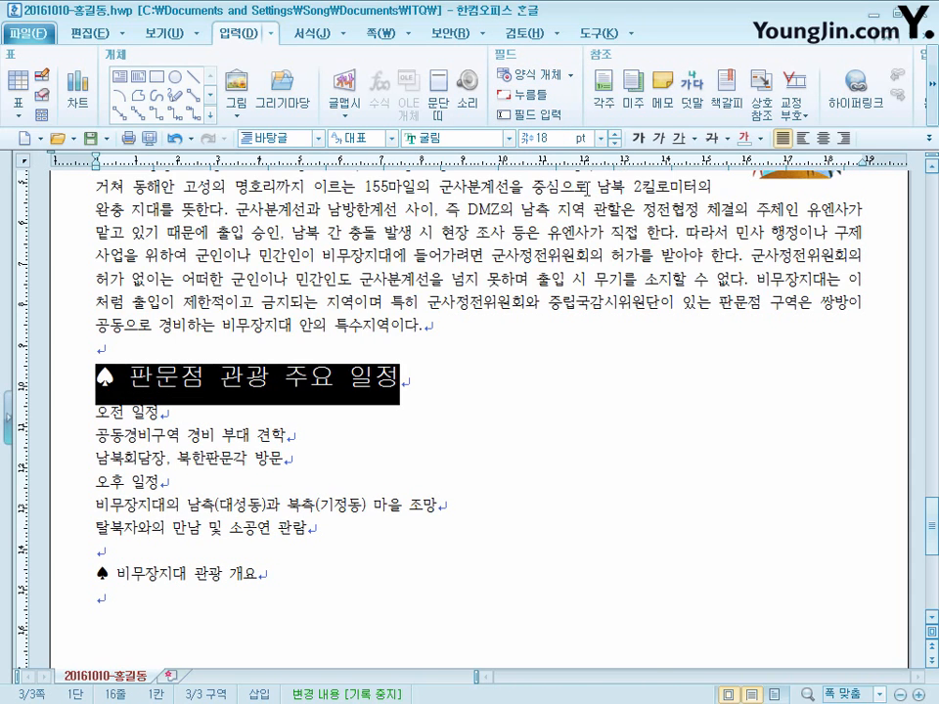
- Give the heading text "판문점 관광 주요 일정", without its ♠ symbol, a white font colour and blue shading
left_click(361, 388)
left_click_drag(131, 377, 398, 381)
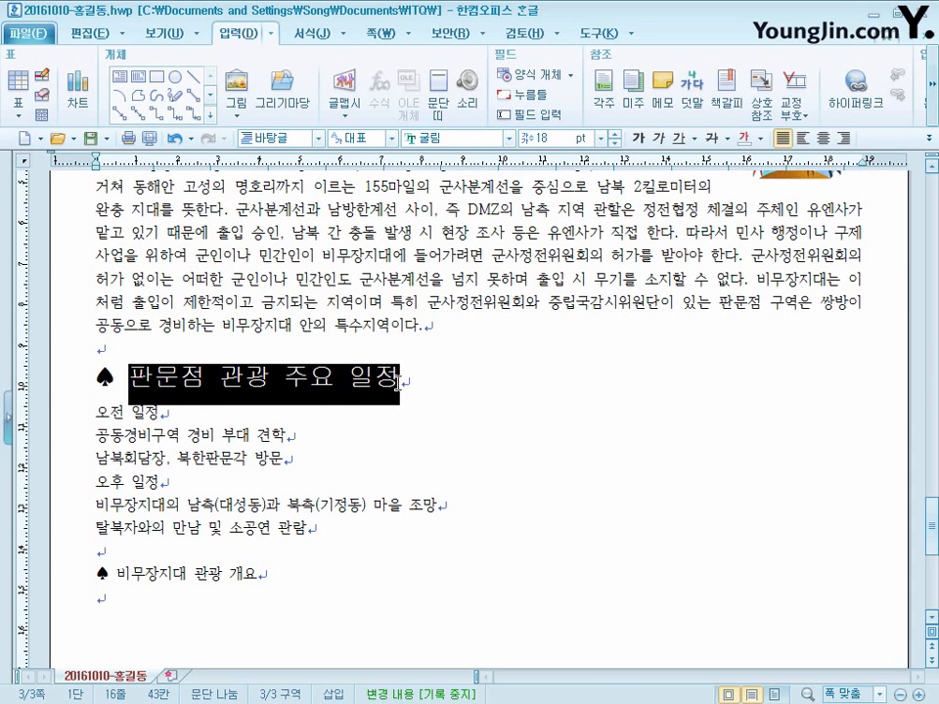
right_click(398, 381)
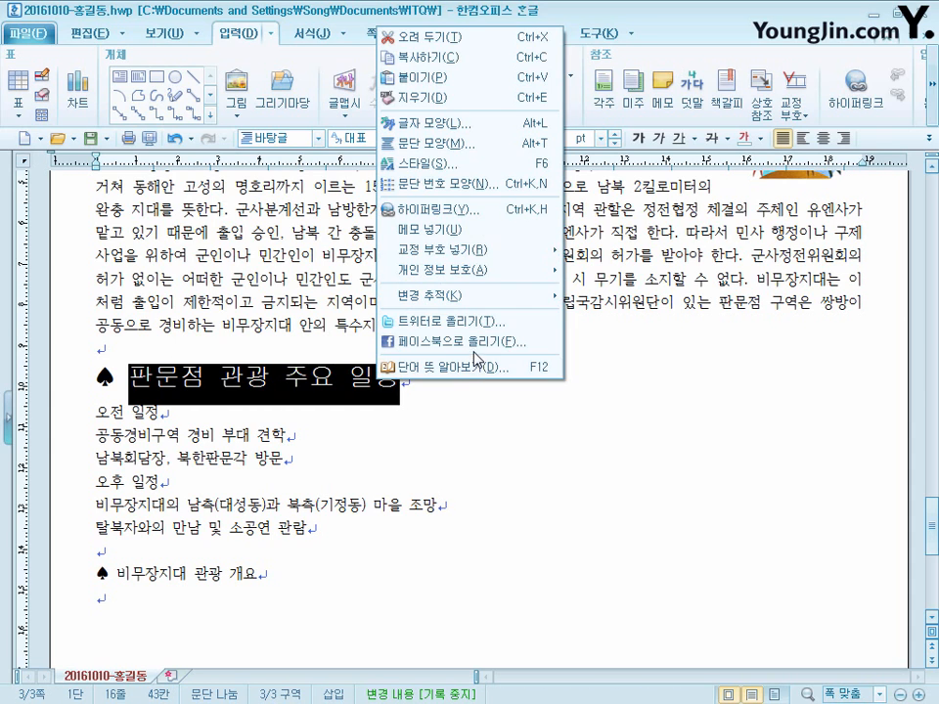
left_click(457, 136)
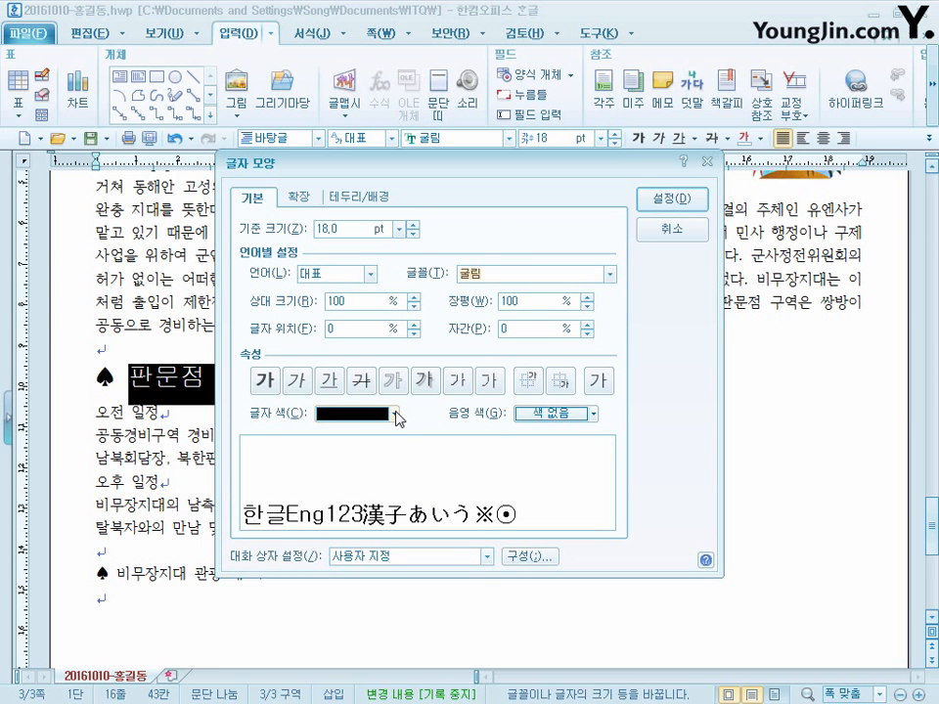
left_click(394, 419)
left_click(321, 577)
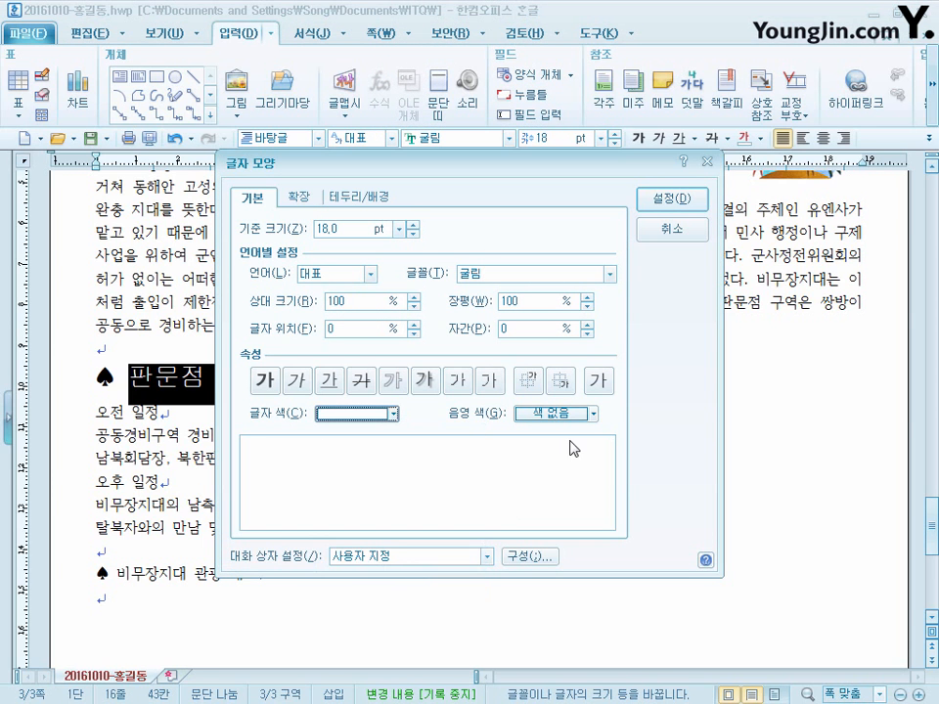
left_click(575, 417)
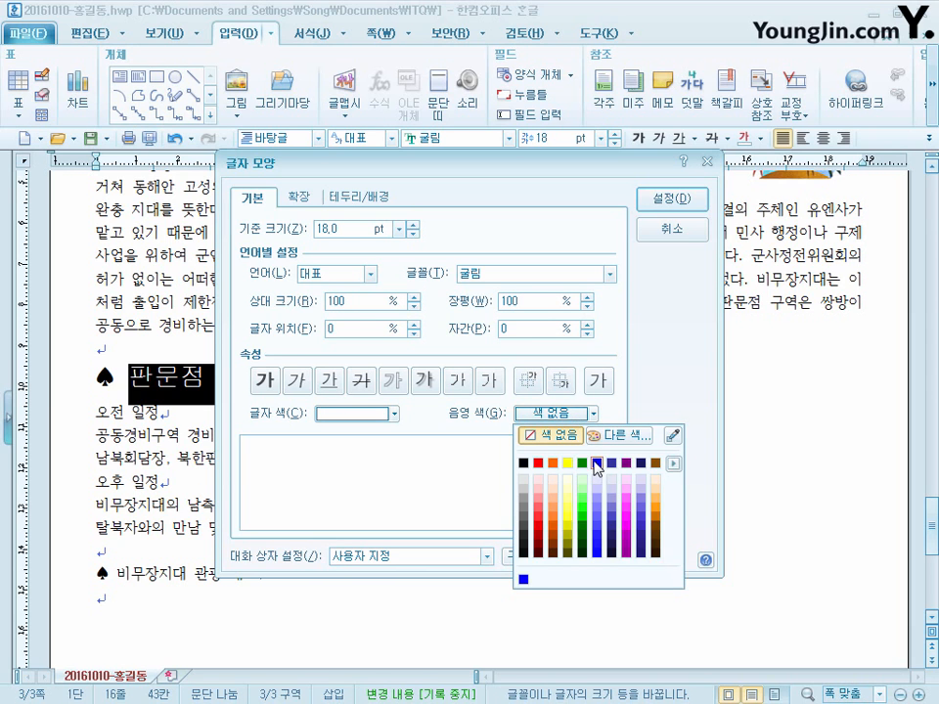
left_click(593, 462)
left_click(693, 196)
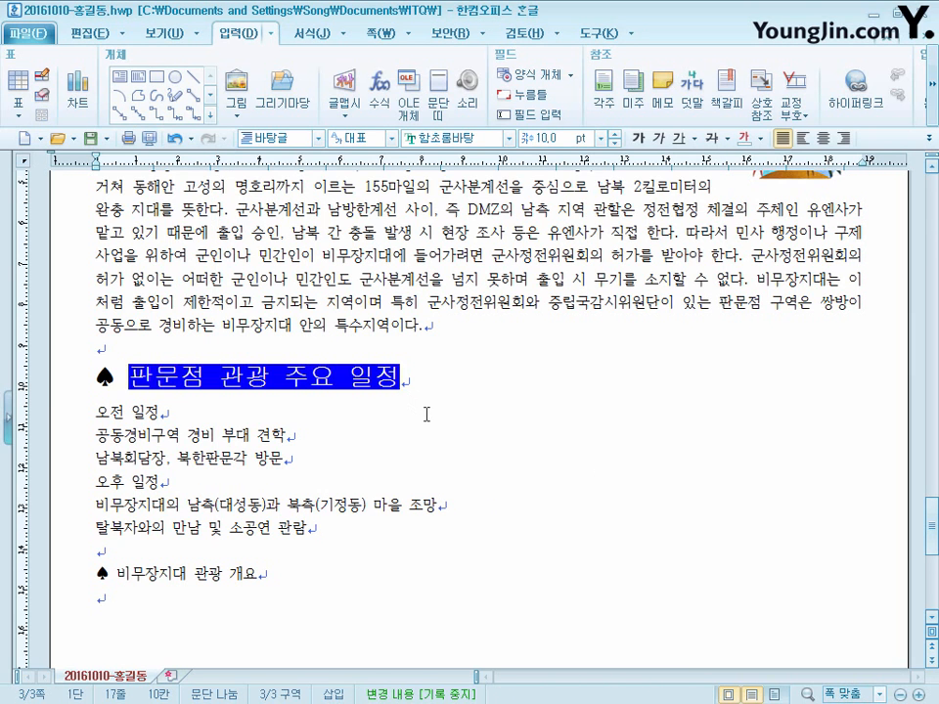
- Format the heading "♠ 비무장지대 관광 개요" in 굴림 at 18 pt
scroll(441, 482, "down", 1)
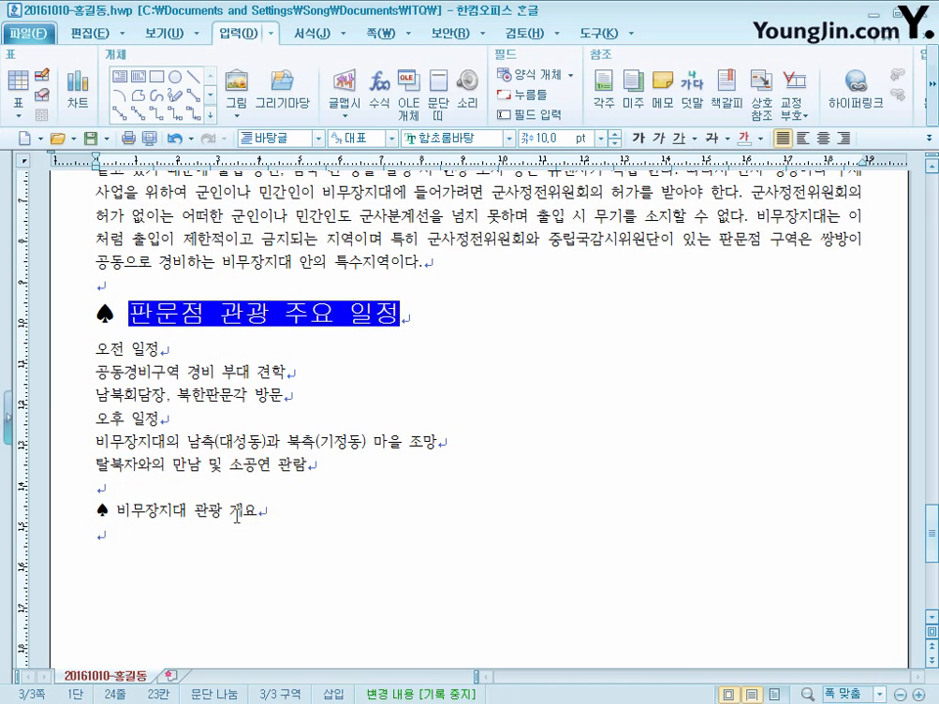
left_click(65, 515)
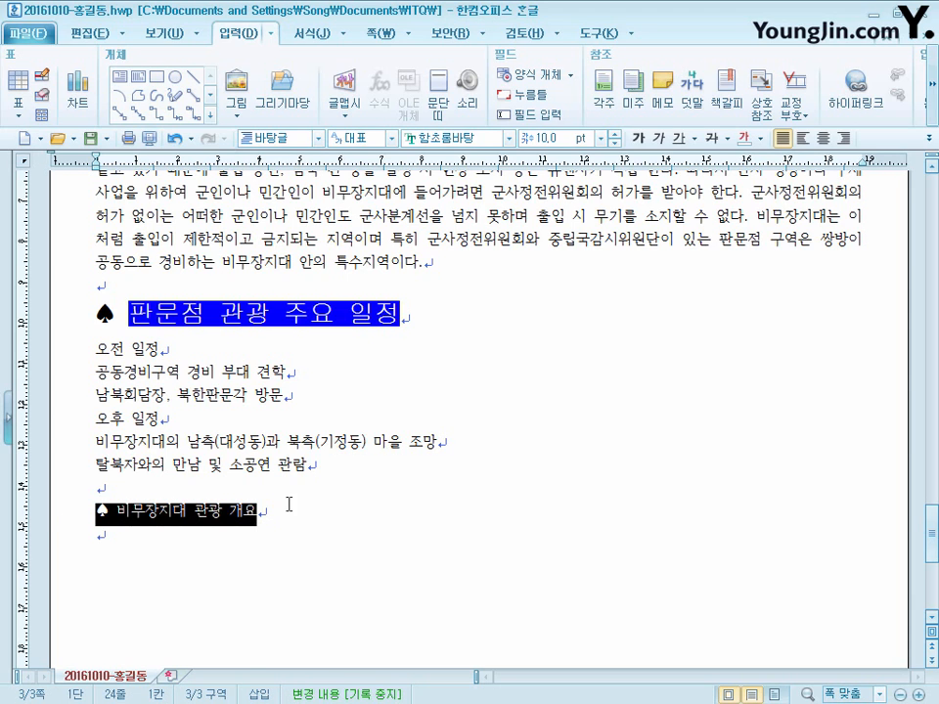
left_click(508, 138)
left_click(430, 162)
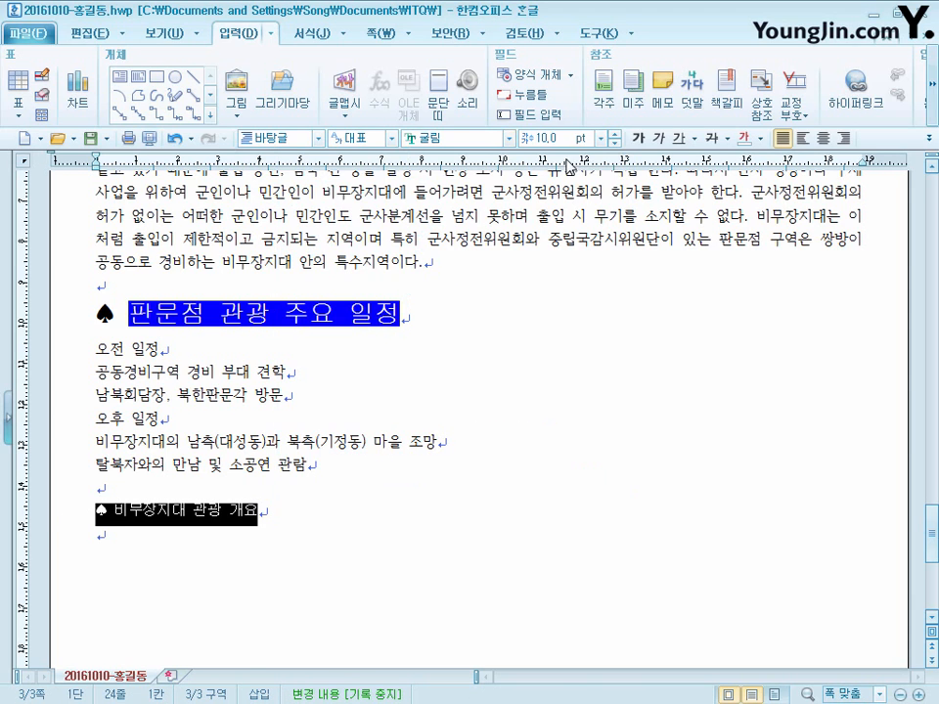
left_click(559, 139)
type("18")
key("Return")
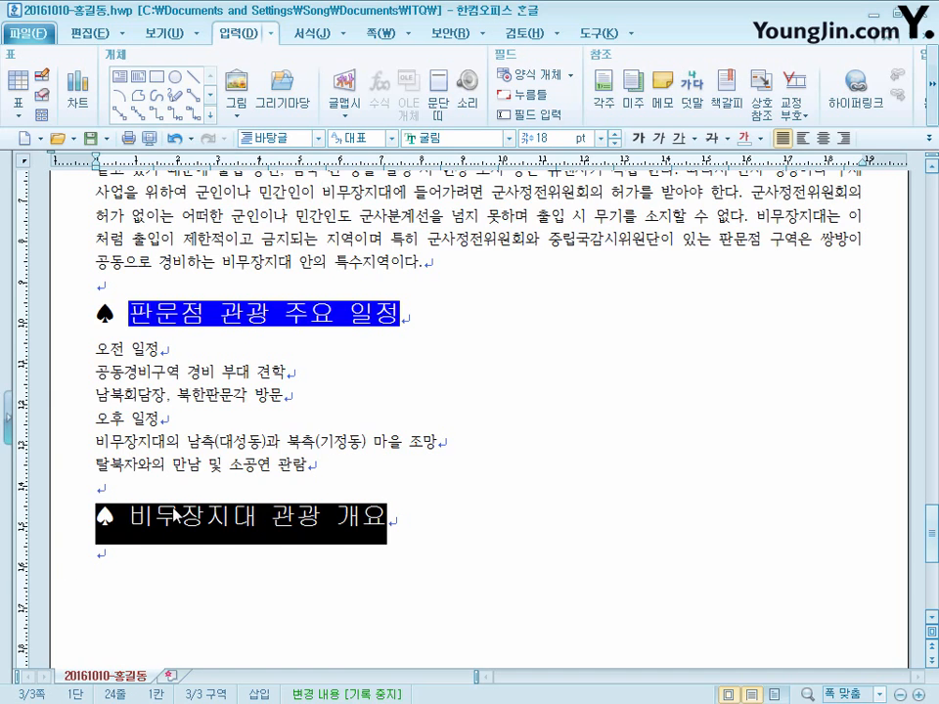
- Italicize the heading text "비무장지대 관광 개요", leaving out its ♠ symbol
left_click(127, 531)
left_click_drag(134, 524, 401, 519)
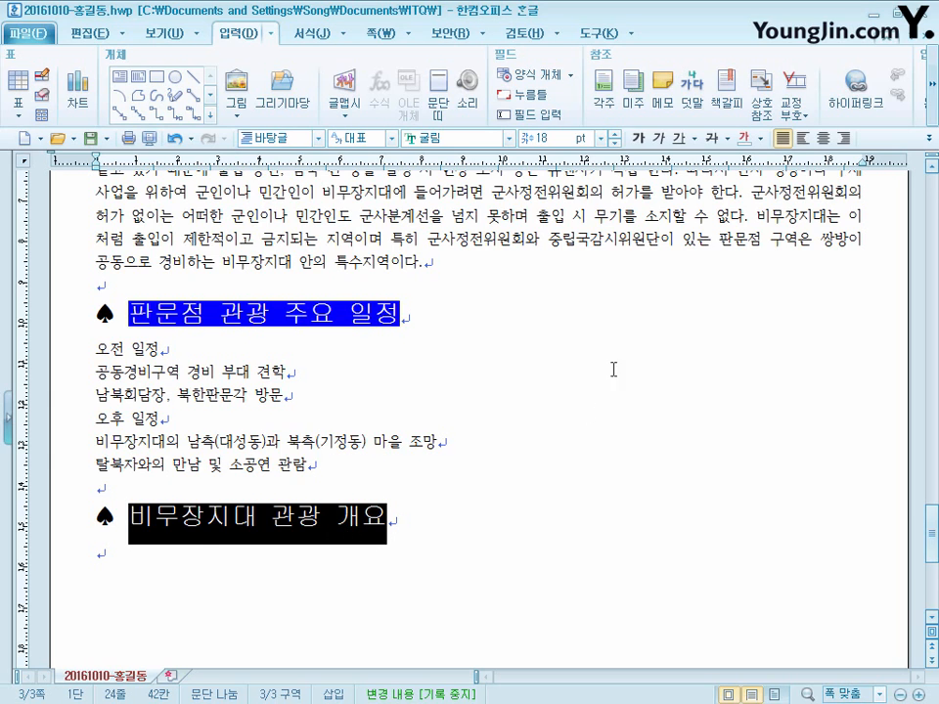
left_click(659, 140)
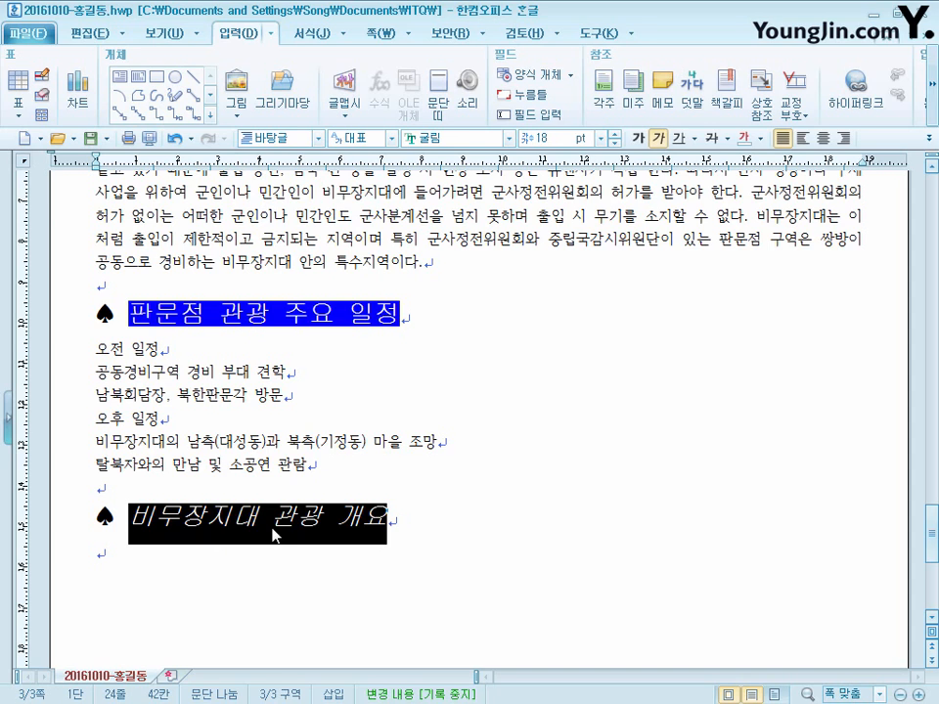
- Add the breve-like (˘) emphasis mark above the word "비무장지대" in the heading "♠ 비무장지대 관광 개요"
left_click_drag(260, 516, 129, 516)
right_click(185, 531)
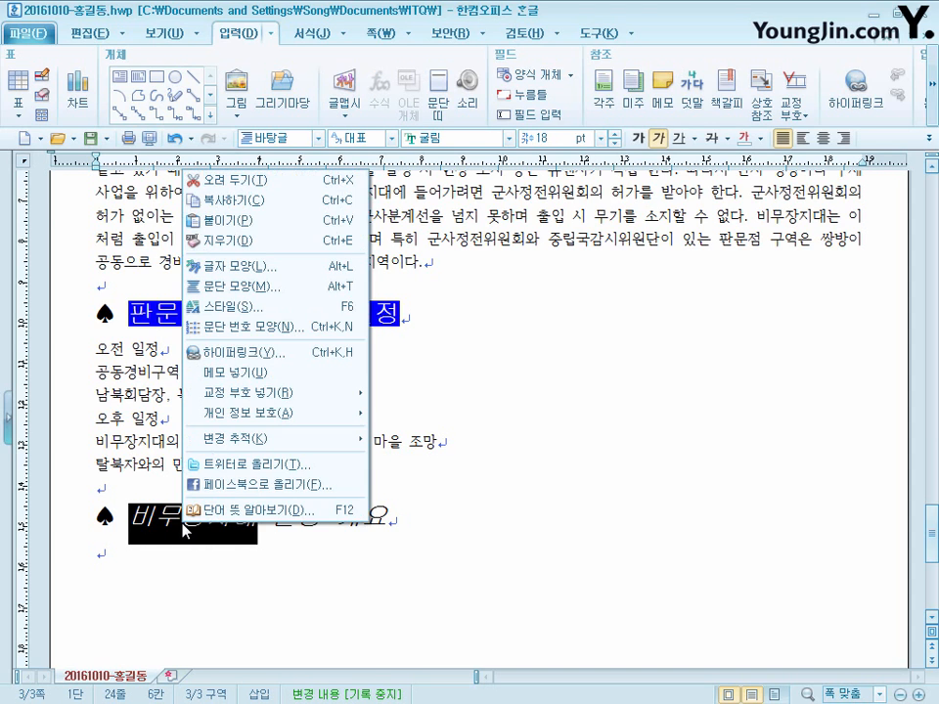
left_click(256, 266)
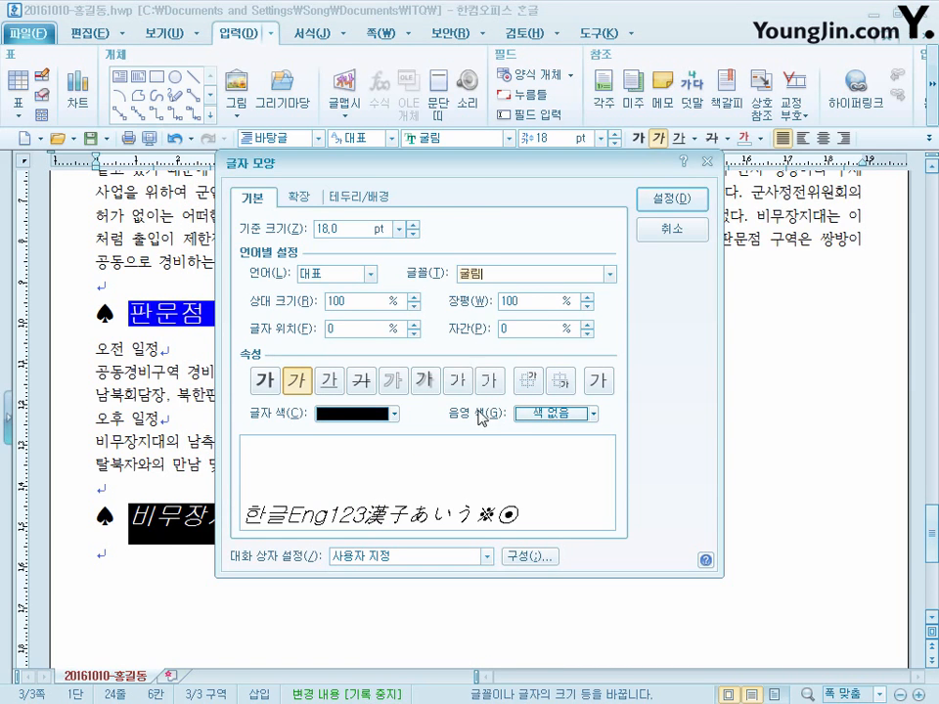
left_click_drag(465, 189, 563, 175)
left_click(395, 183)
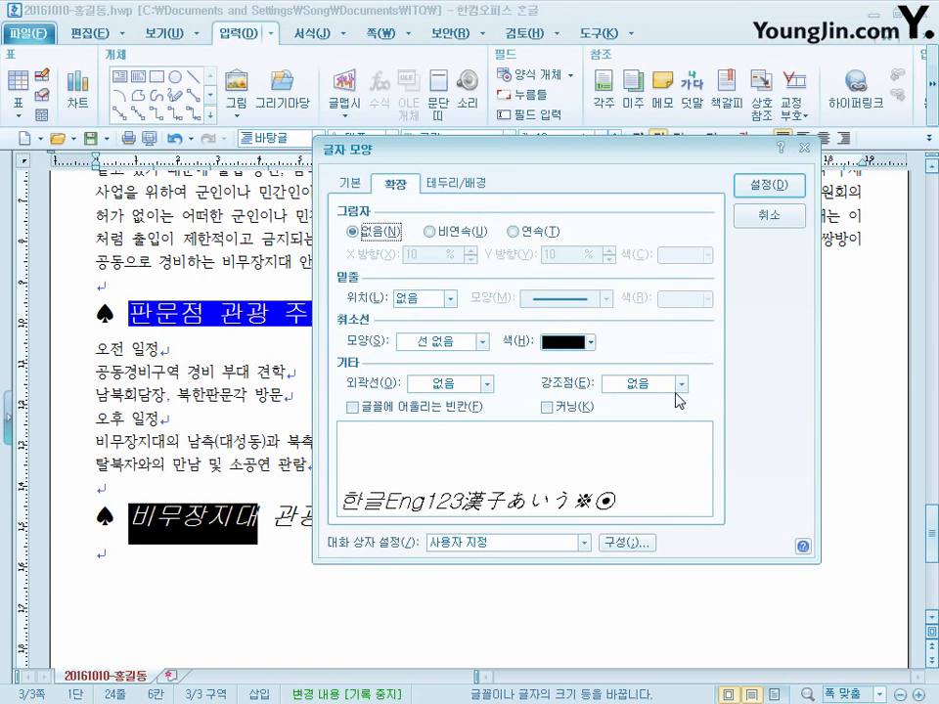
left_click(679, 385)
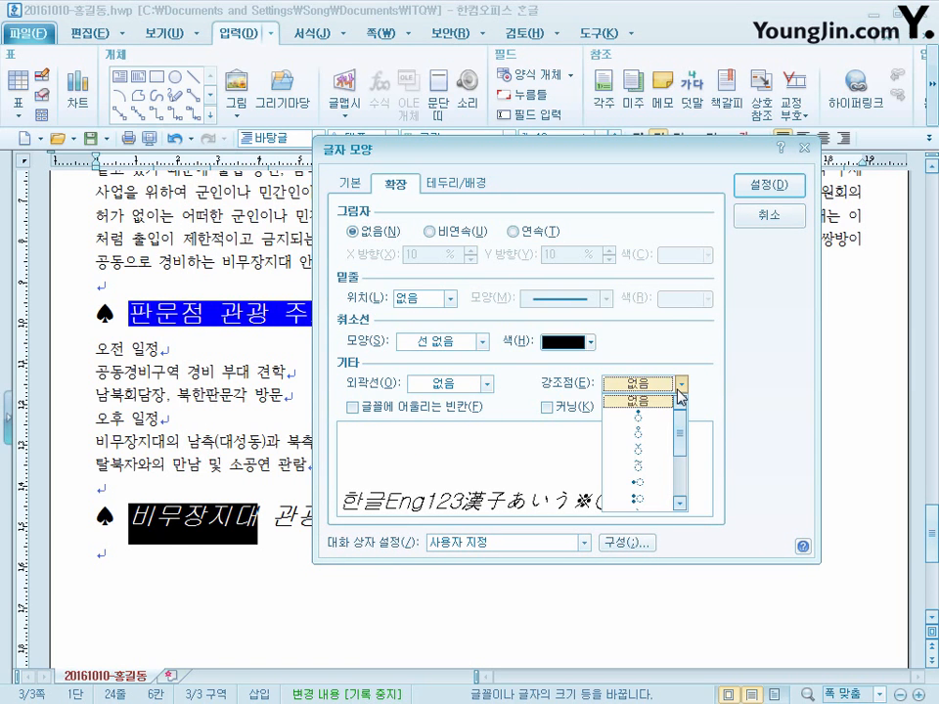
left_click(665, 450)
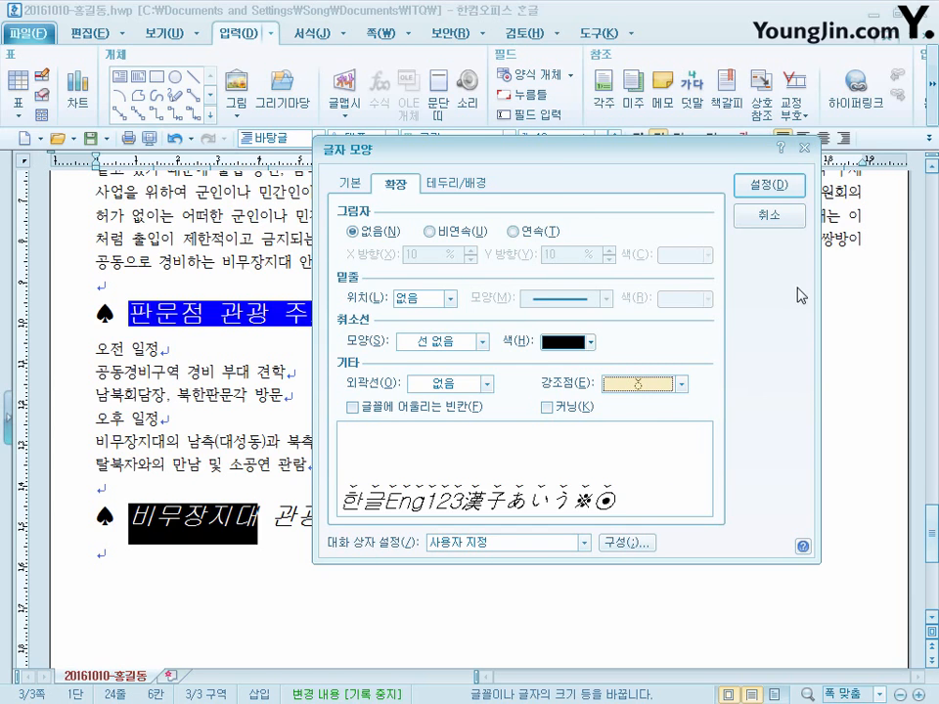
left_click(769, 185)
left_click(443, 519)
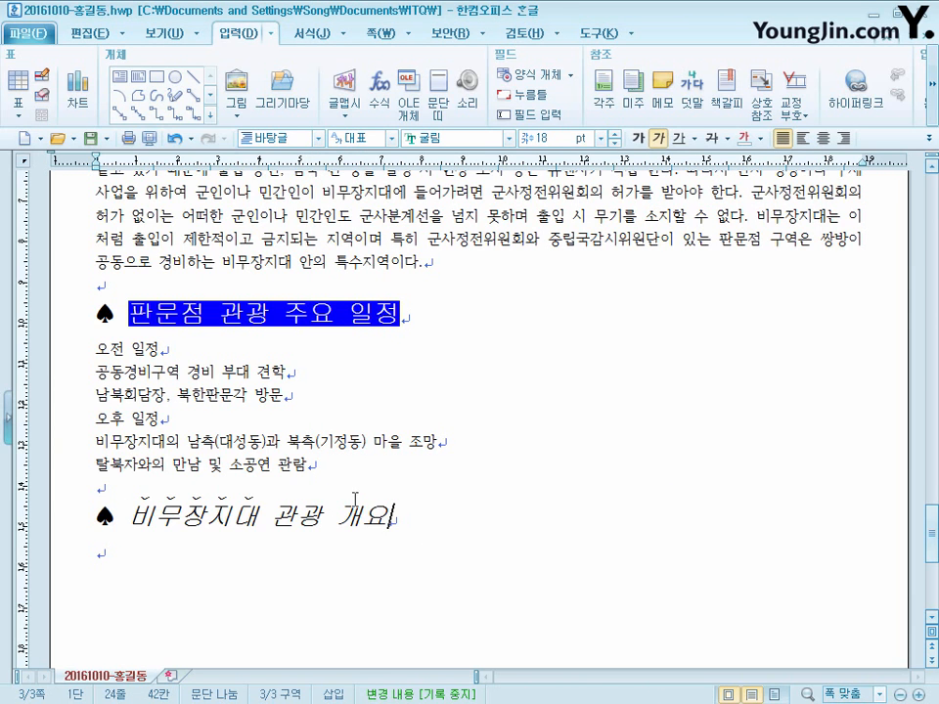
- Choose the A./1./가./(a) numbering for the six schedule lines and set level 1 to 20 pt width with right alignment
left_click_drag(366, 474, 98, 346)
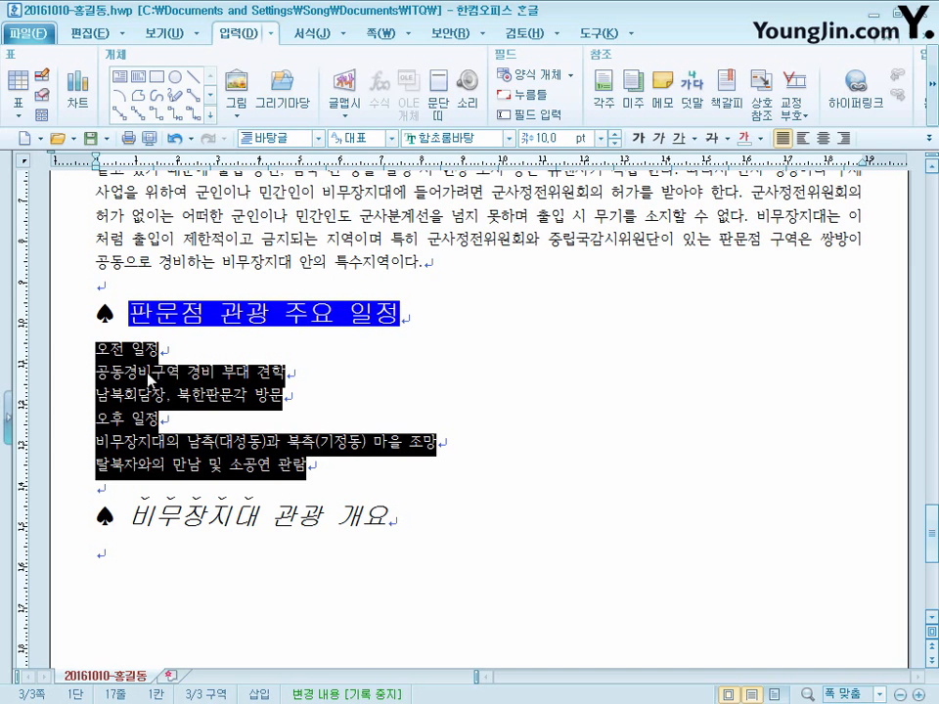
right_click(206, 375)
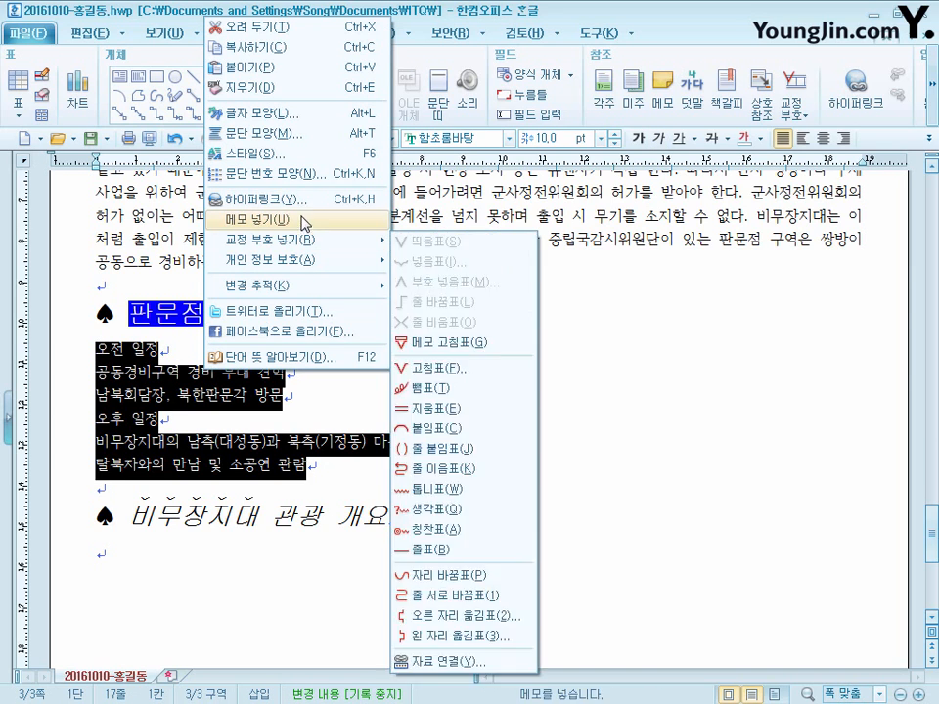
left_click(309, 184)
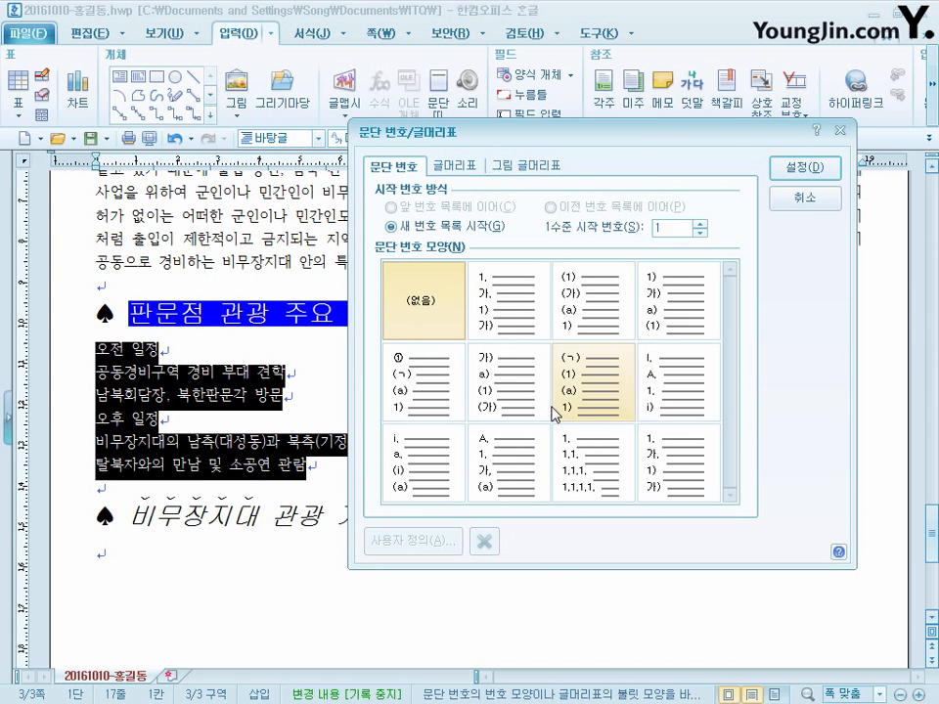
left_click(520, 462)
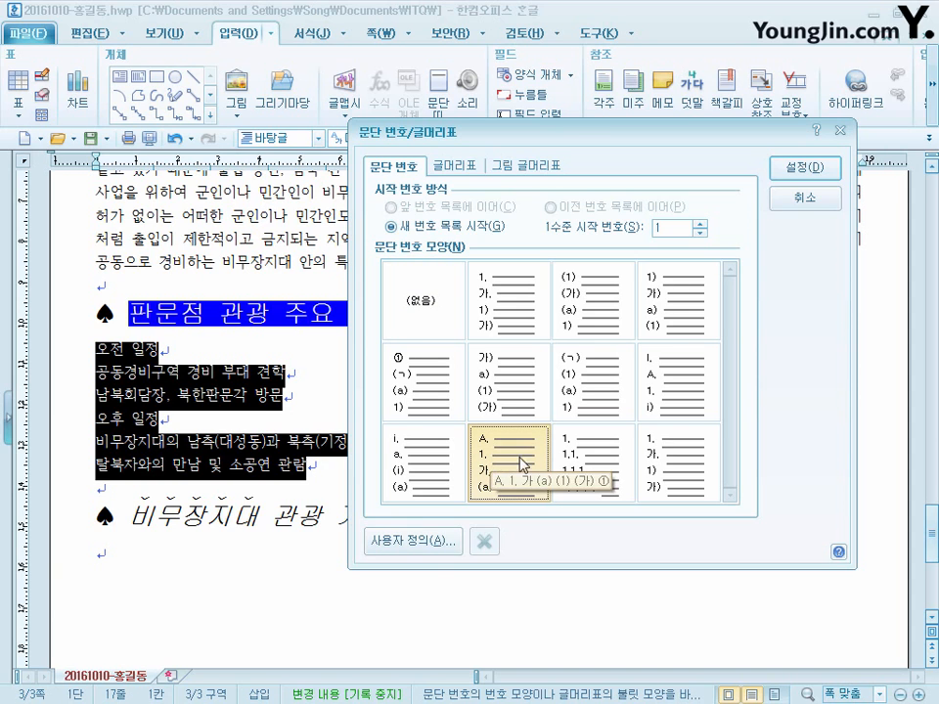
left_click(447, 548)
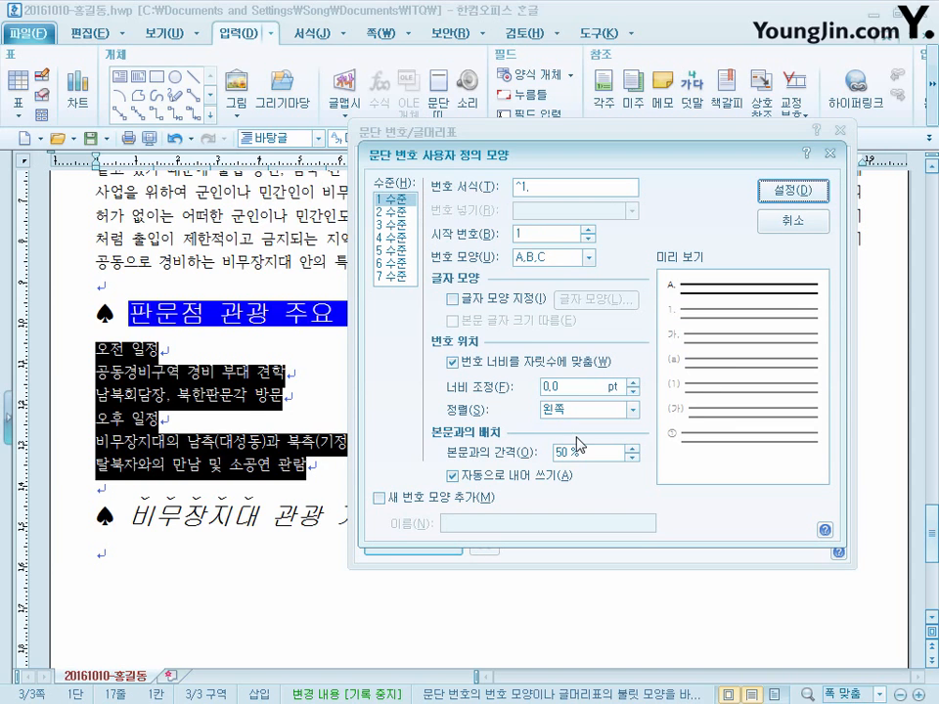
left_click_drag(562, 388, 448, 403)
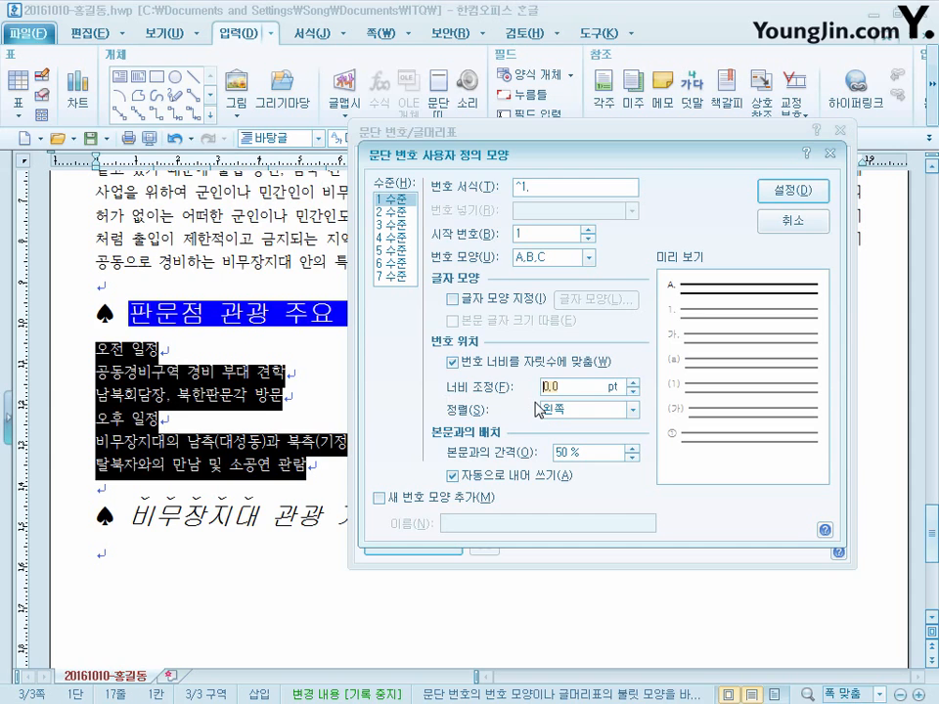
type("20")
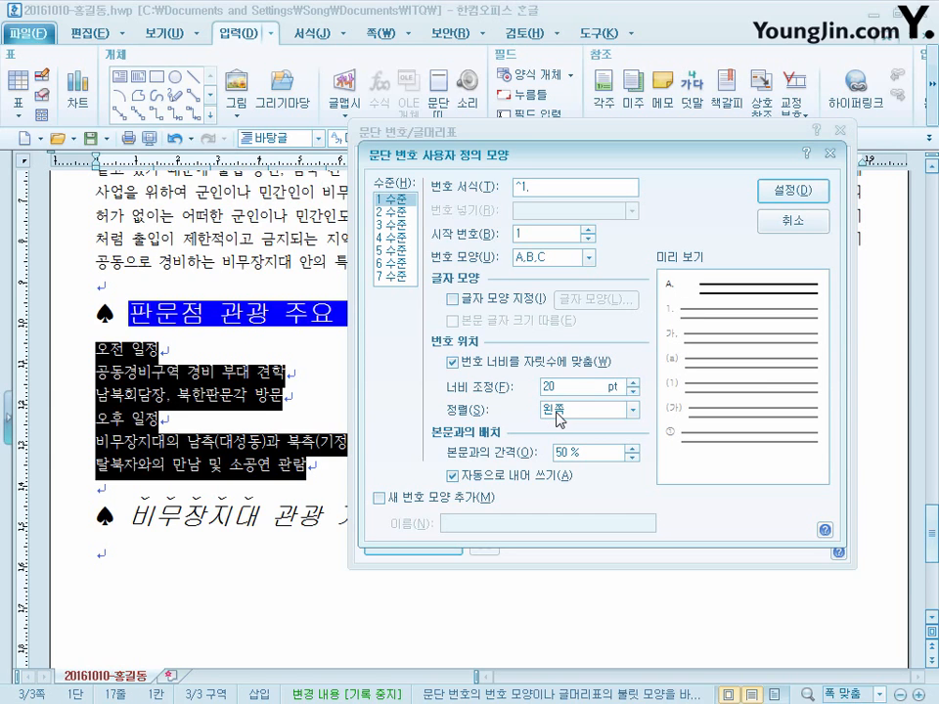
left_click(616, 415)
left_click(605, 455)
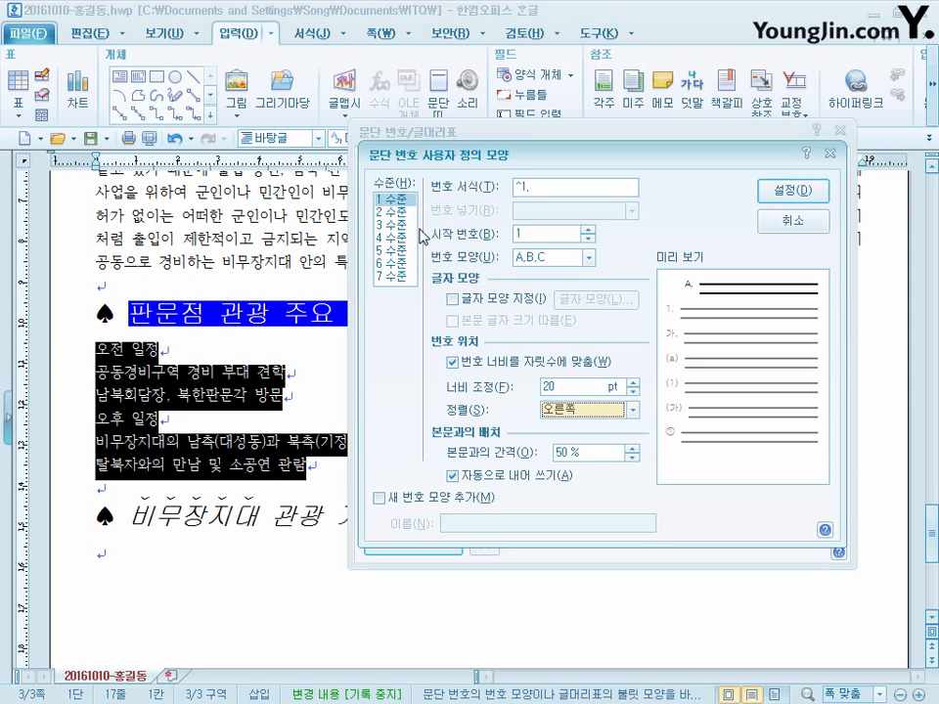
- Set numbering level 2 to 30 pt width with right alignment and apply the custom numbering to the schedule lines
left_click(407, 212)
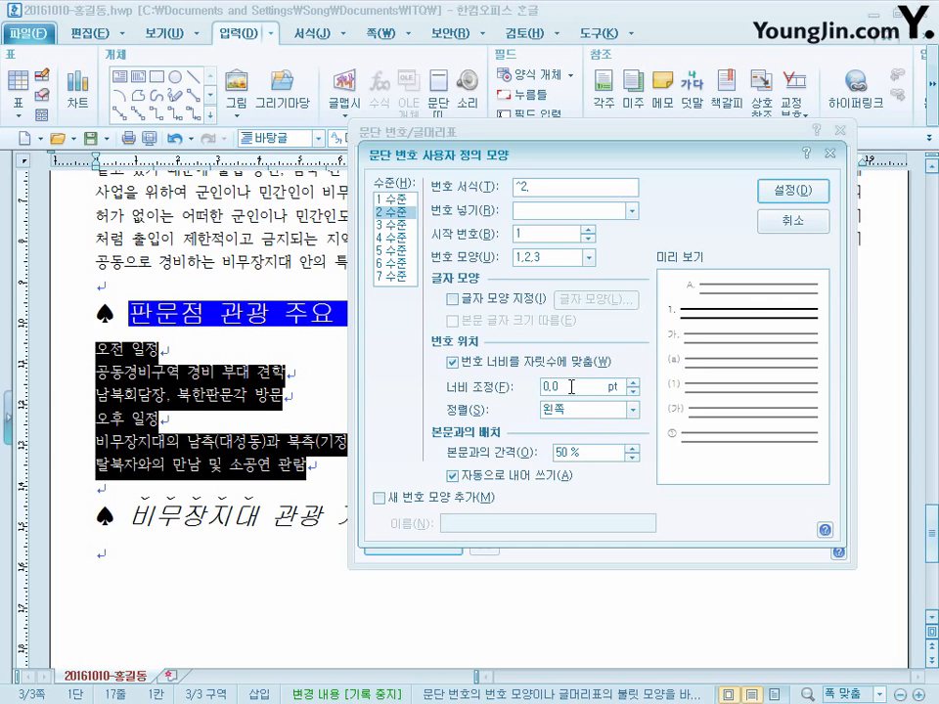
type("30")
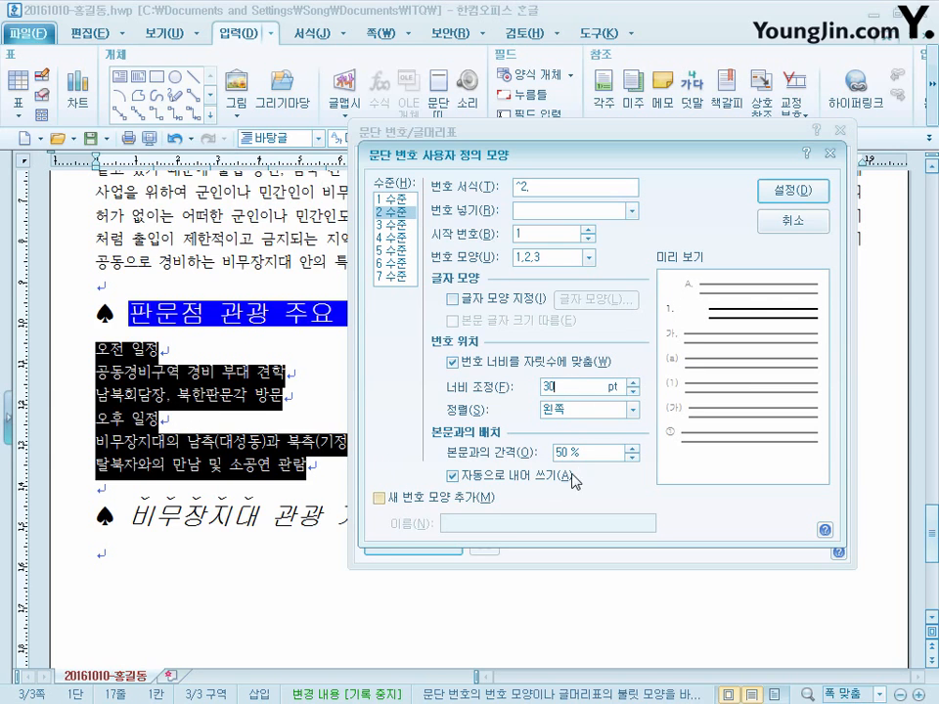
left_click(619, 410)
left_click(606, 452)
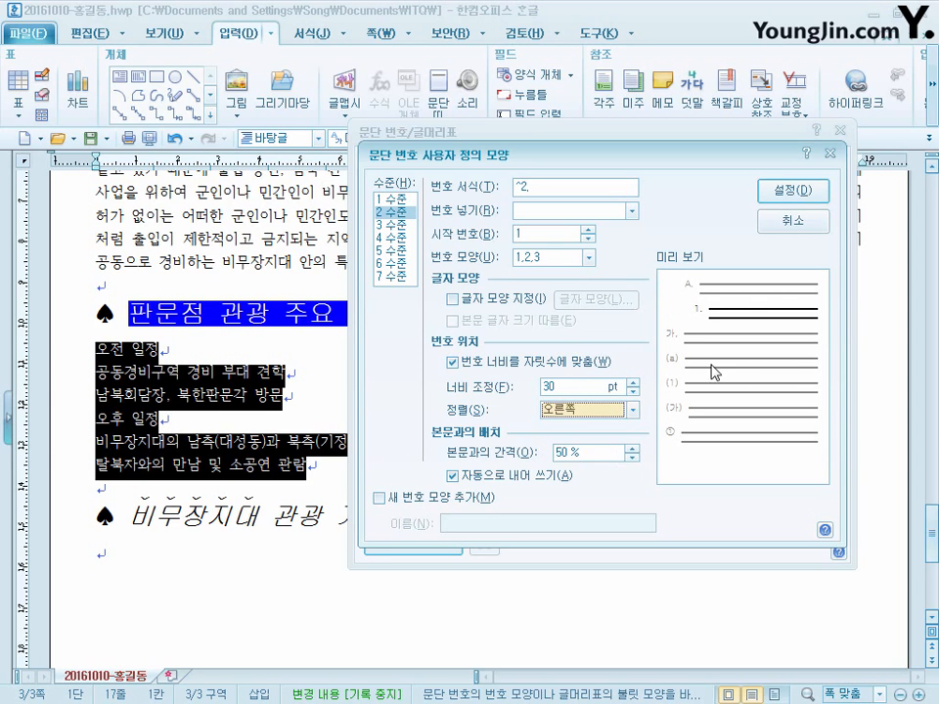
left_click(794, 191)
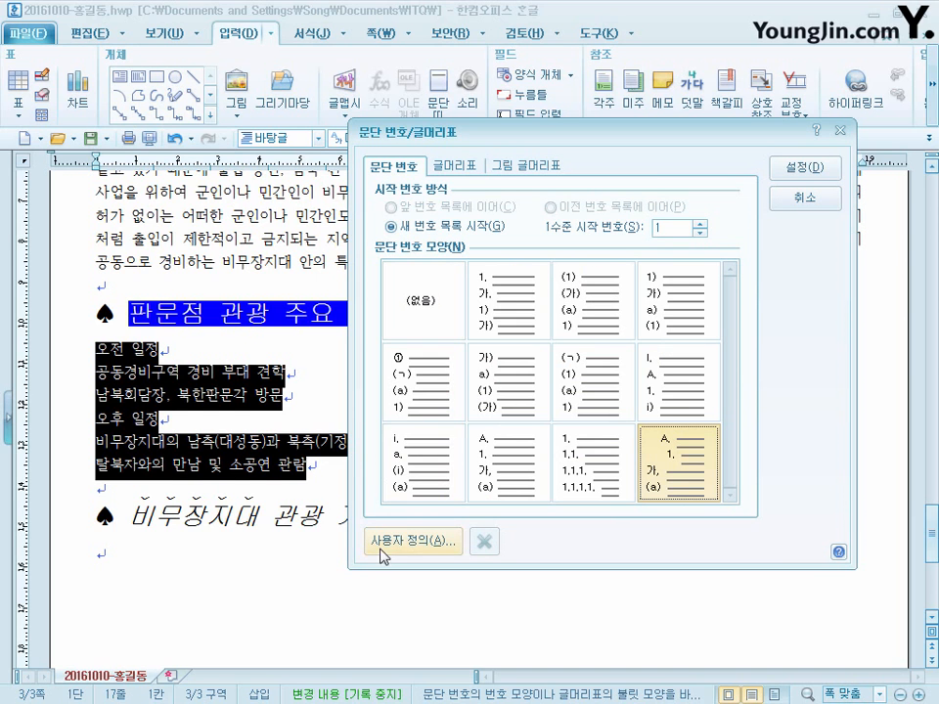
left_click(807, 170)
key("Escape")
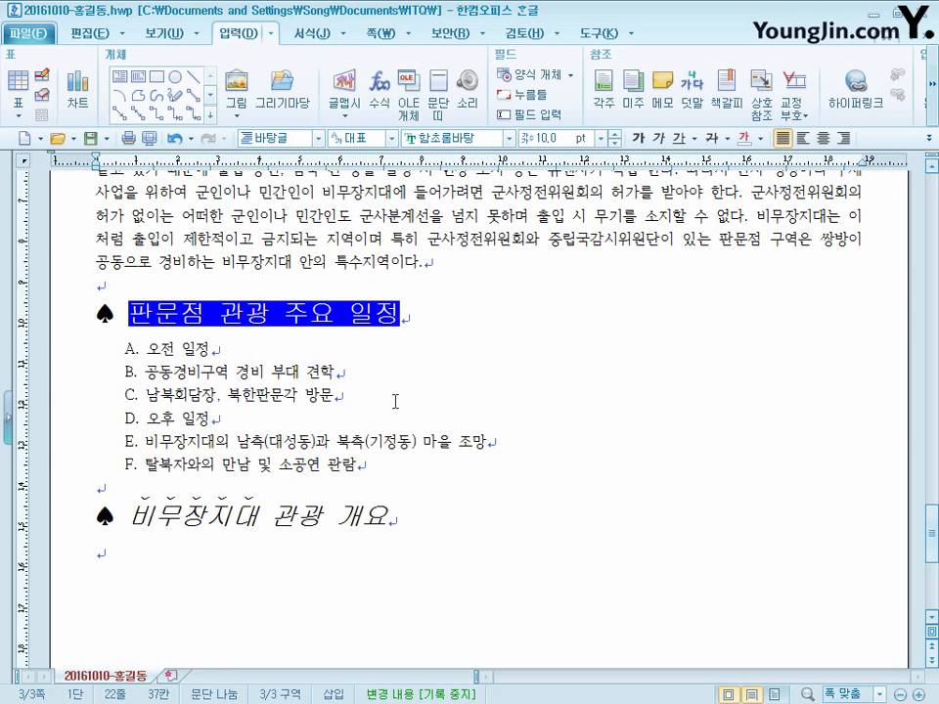
- Demote the lines "공동경비구역 경비 부대 견학" and "남북회담장, 북한판문각 방문" by one numbering level
left_click_drag(333, 395, 90, 379)
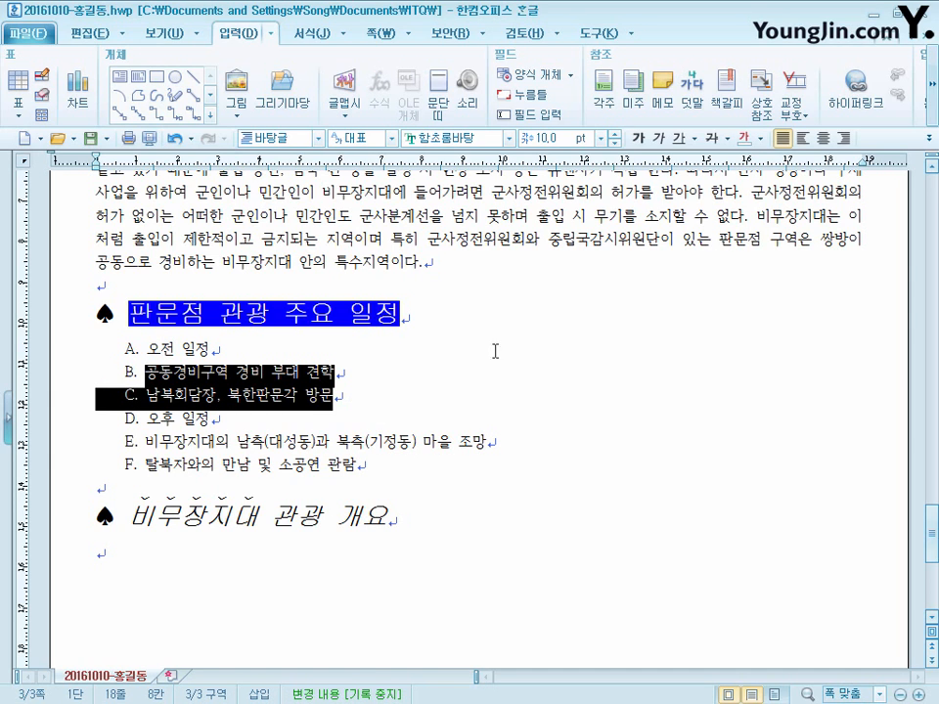
left_click(318, 34)
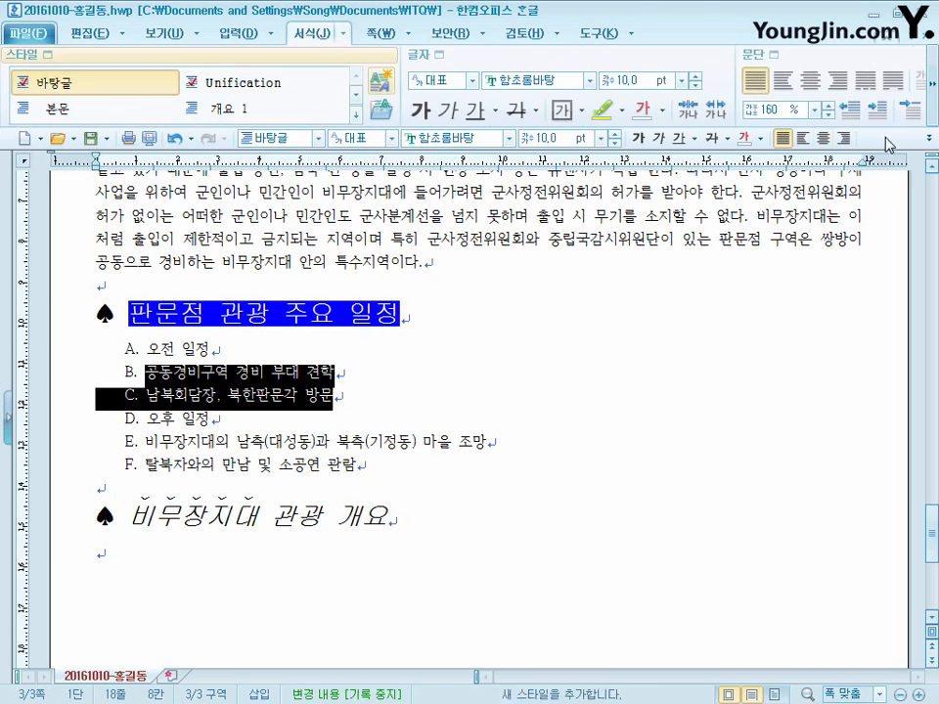
left_click(931, 88)
left_click(931, 88)
left_click(931, 88)
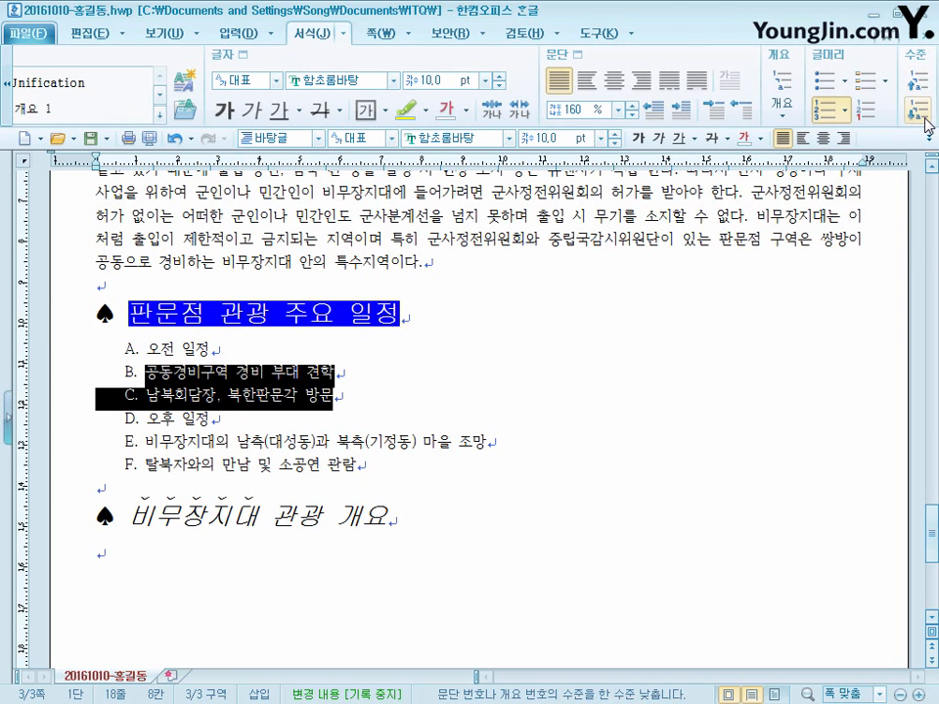
left_click(922, 117)
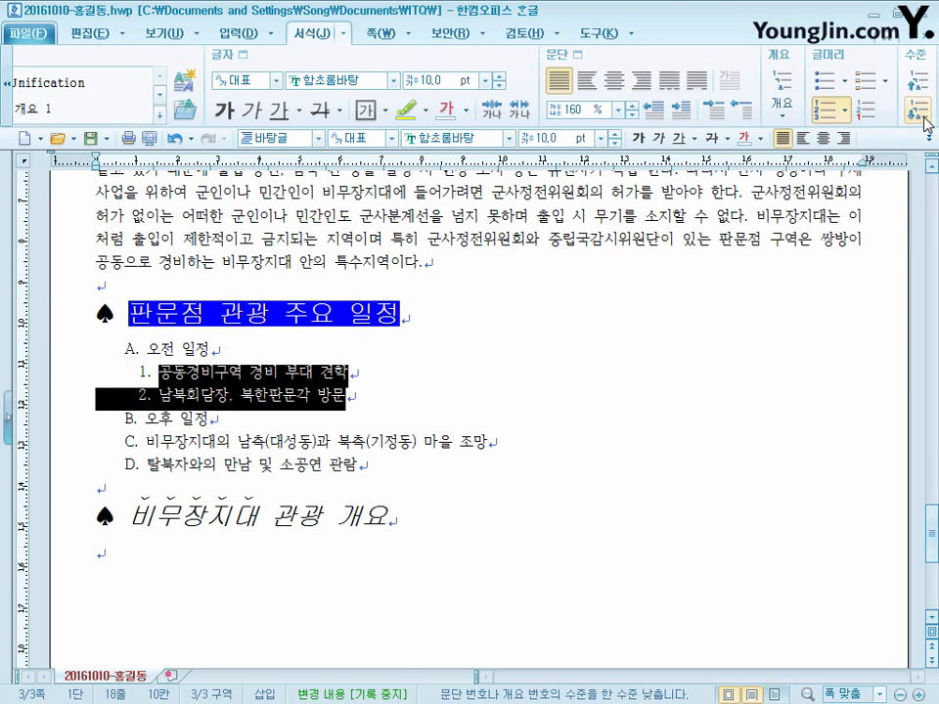
- Demote the two lines below "오후 일정" by one numbering level
left_click_drag(392, 469, 118, 441)
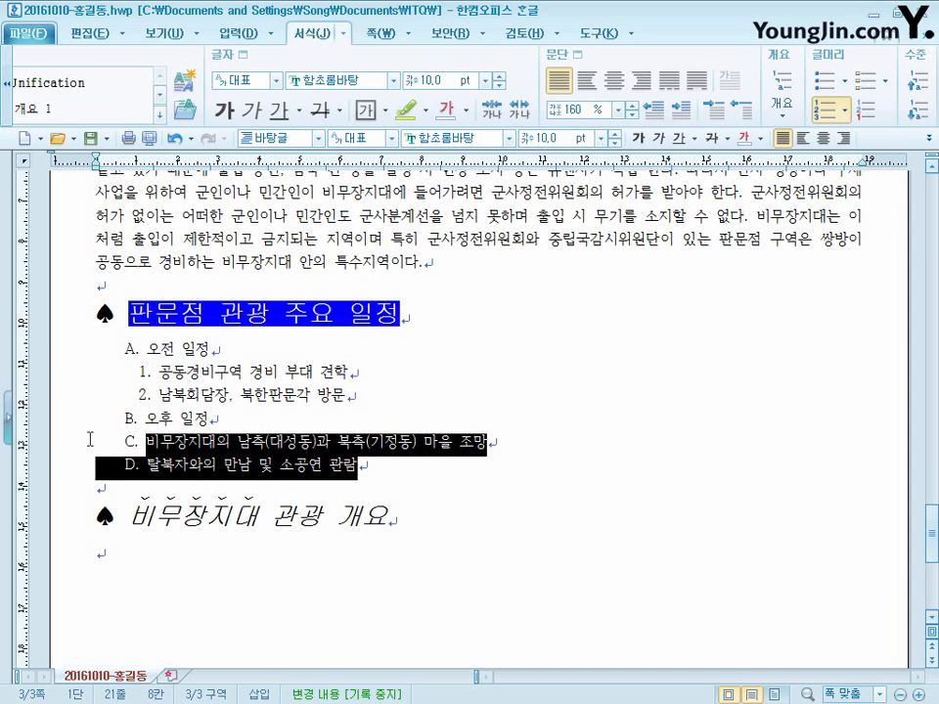
left_click(918, 115)
left_click(384, 470)
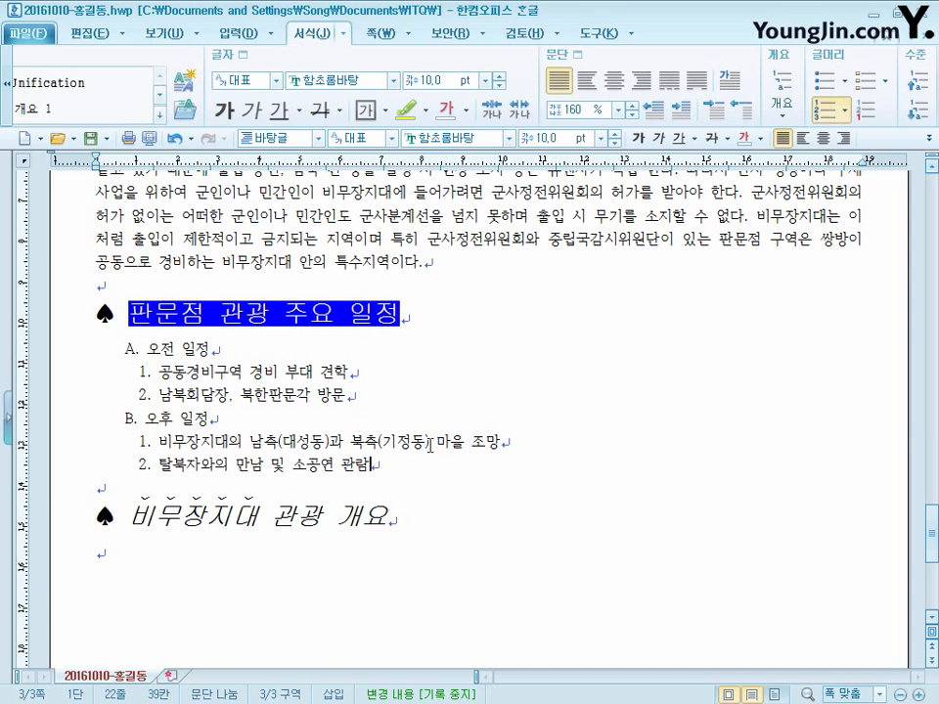
- Insert a table of 7 rows and 3 columns, treated as a character, below the heading "♠ 비무장지대 관광 개요"
scroll(451, 520, "down", 1)
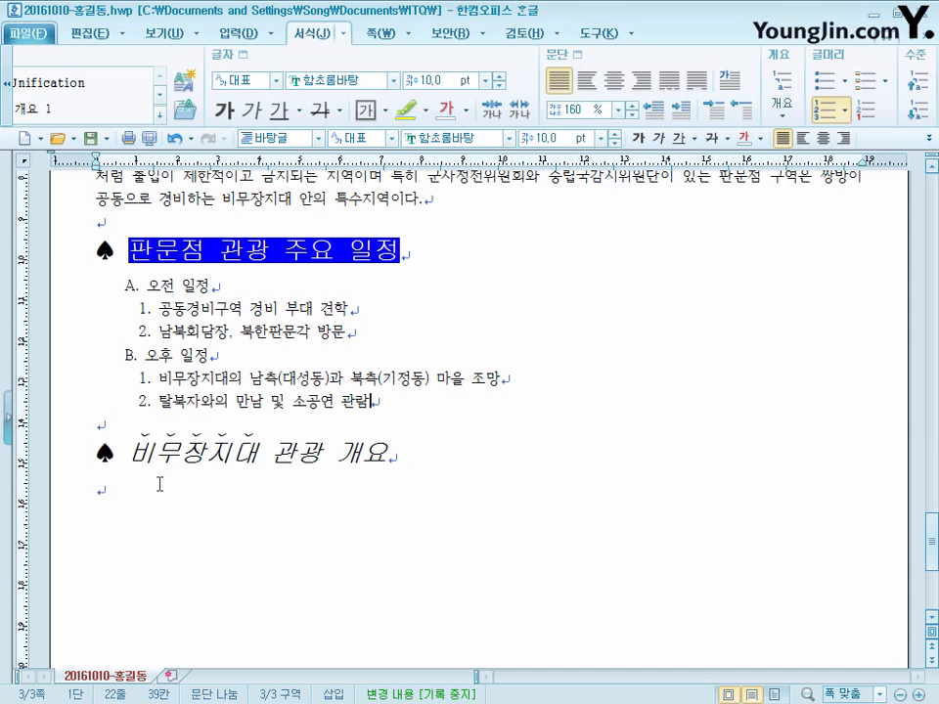
left_click(157, 488)
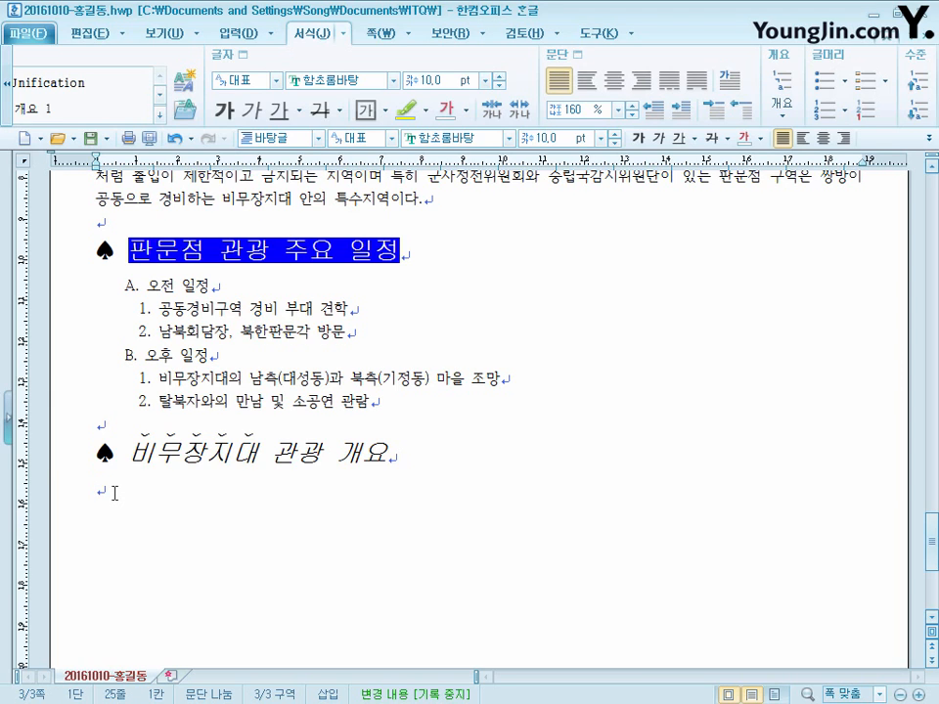
key("ctrl+n")
key("t")
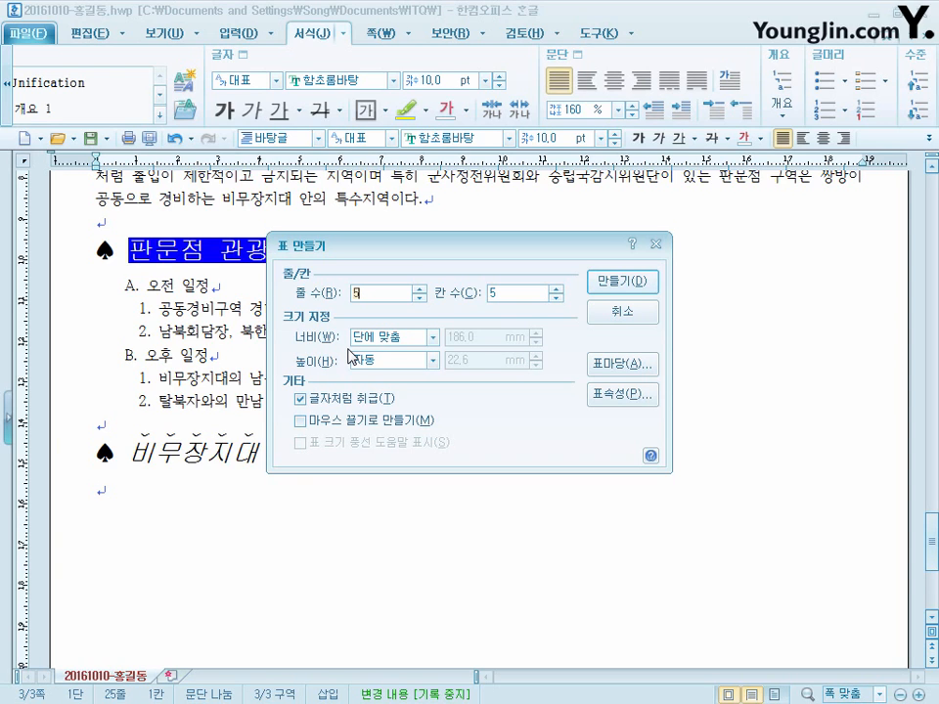
type("7")
key("Tab")
type("3")
left_click(638, 290)
- Centre the paragraph holding the table and narrow the table slightly
scroll(860, 549, "down", 1)
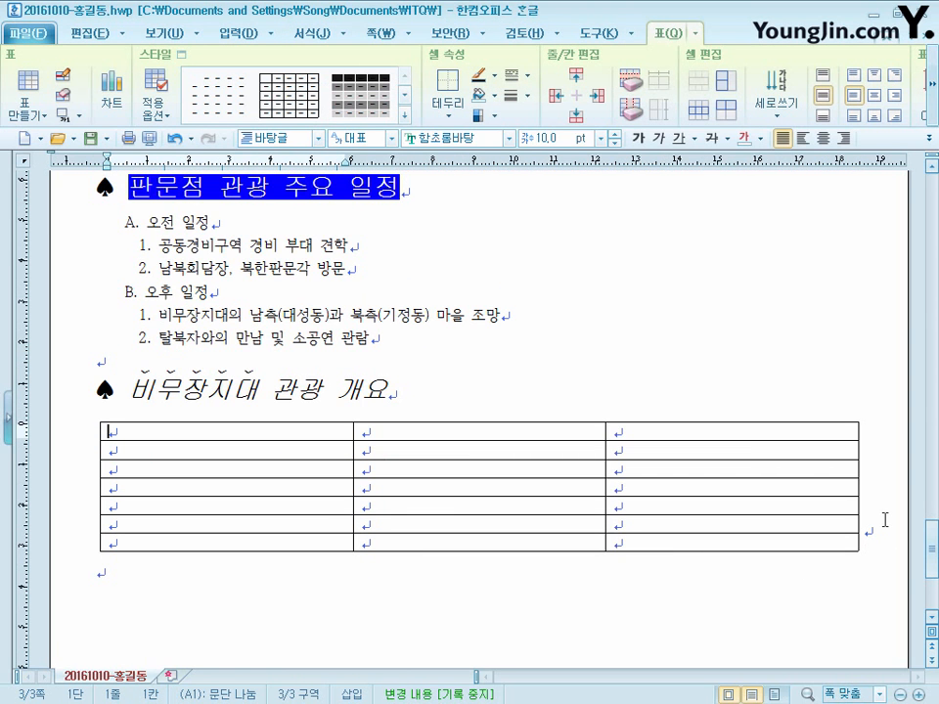
left_click(884, 529)
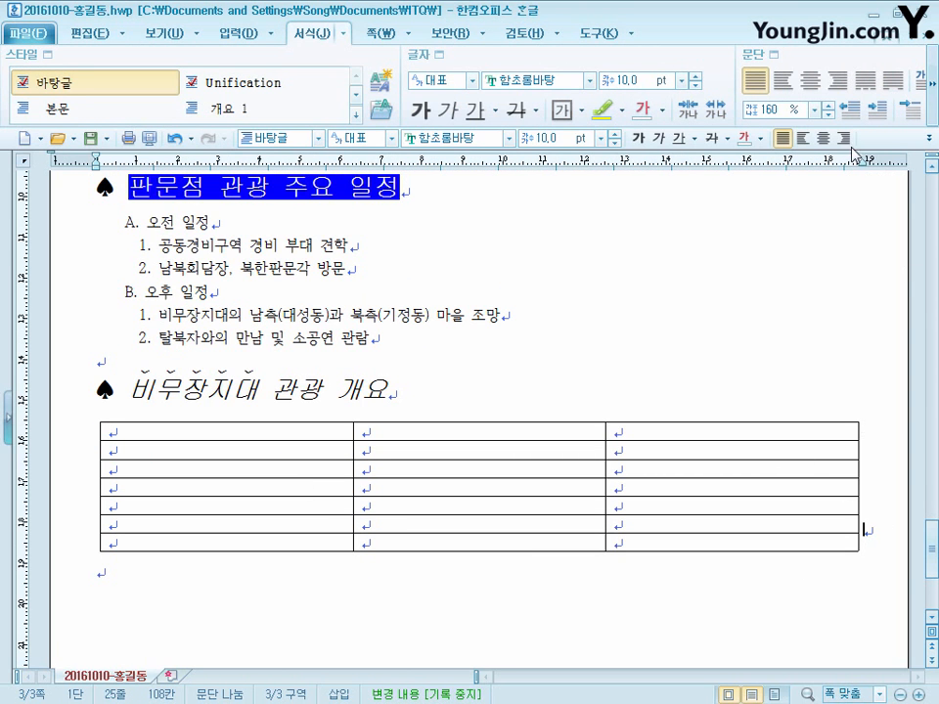
left_click(822, 138)
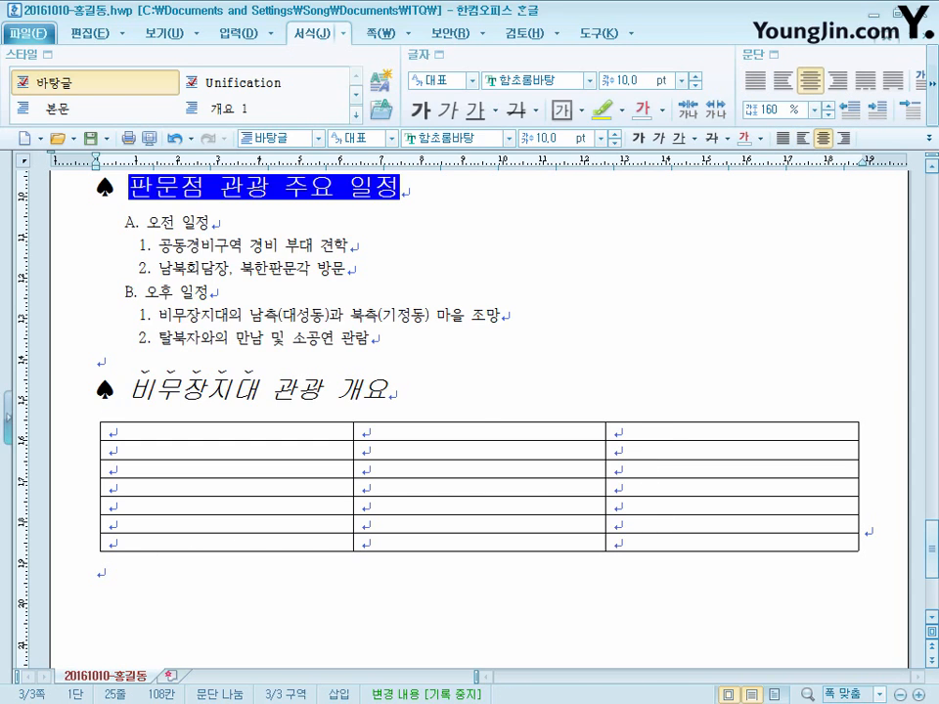
left_click(854, 486)
mouse_move(855, 486)
left_mouse_down()
mouse_move(840, 493)
mouse_move(855, 486)
left_mouse_up()
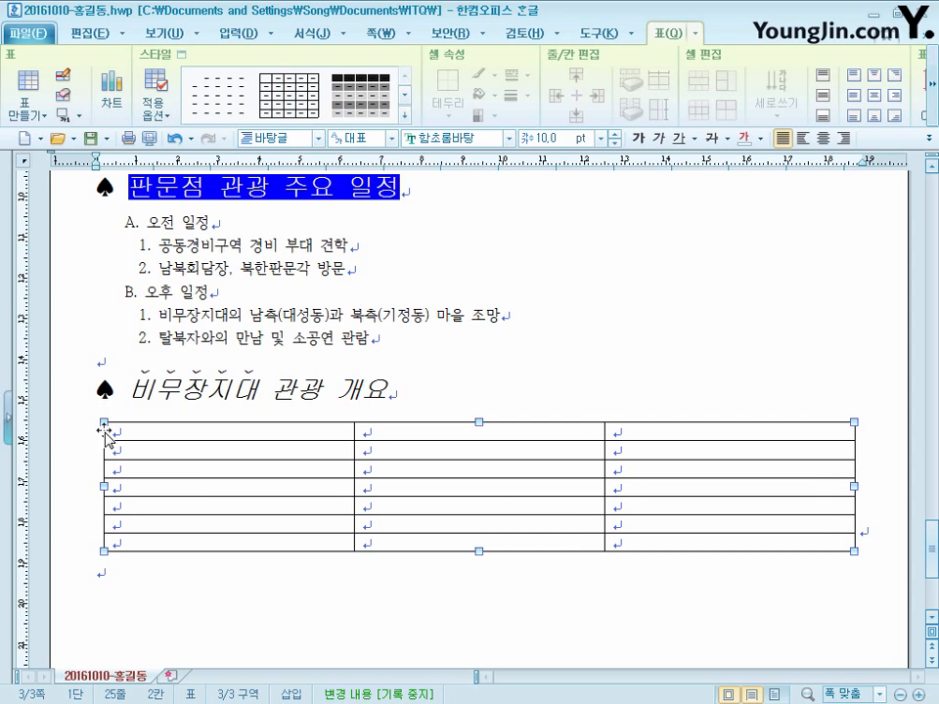
- Add two blank lines below the table
left_click(121, 571)
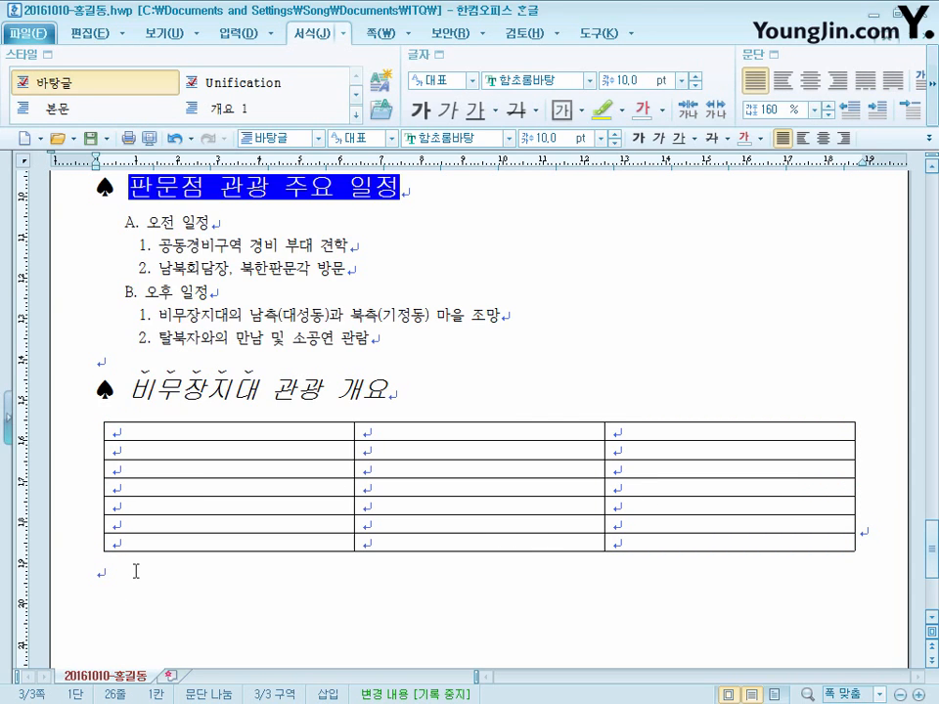
key("Return")
left_click(118, 568)
- Set the font of all table cells to 돋움 and centre their text
left_click_drag(271, 431, 728, 542)
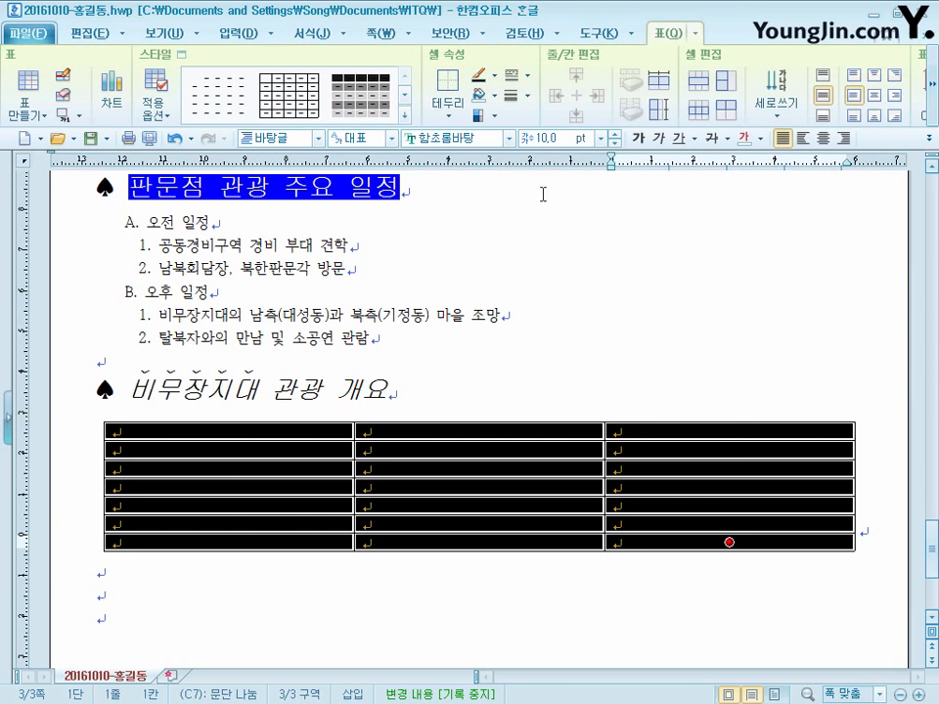
left_click(486, 139)
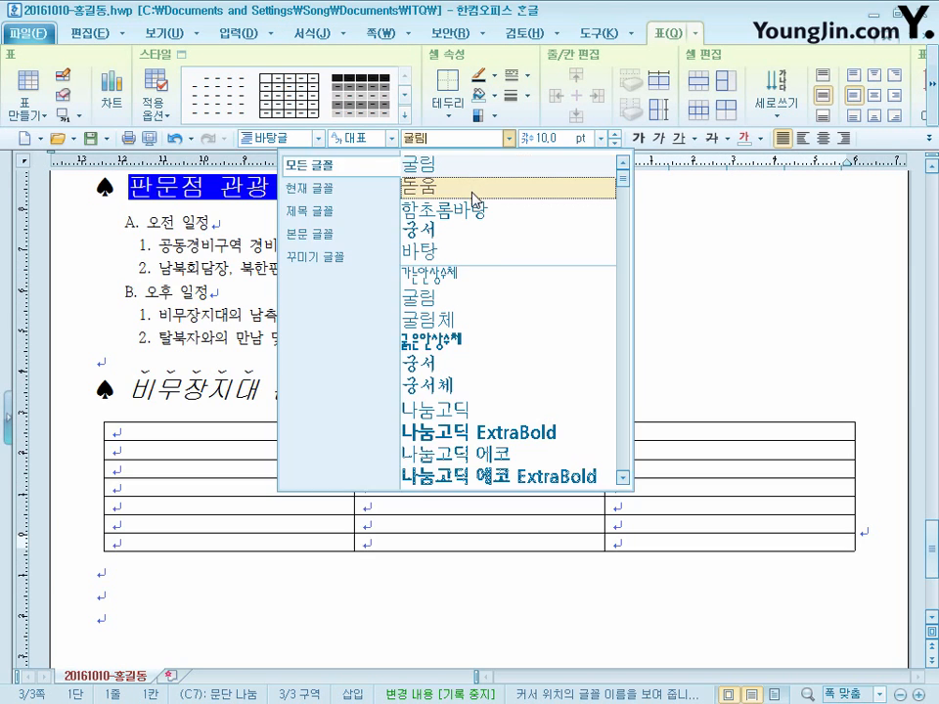
left_click(478, 185)
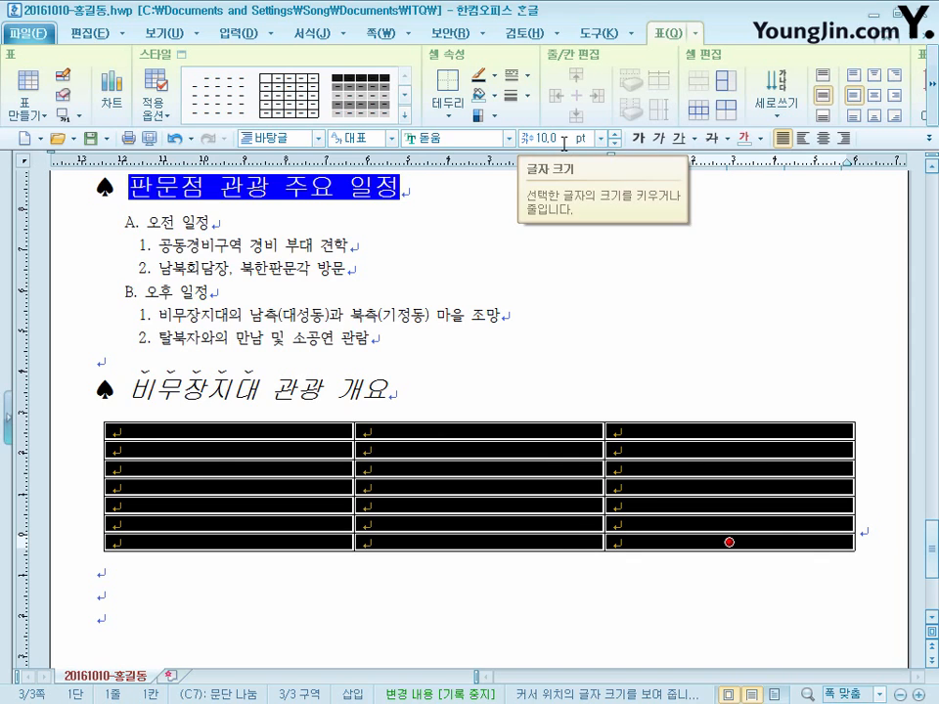
left_click(822, 138)
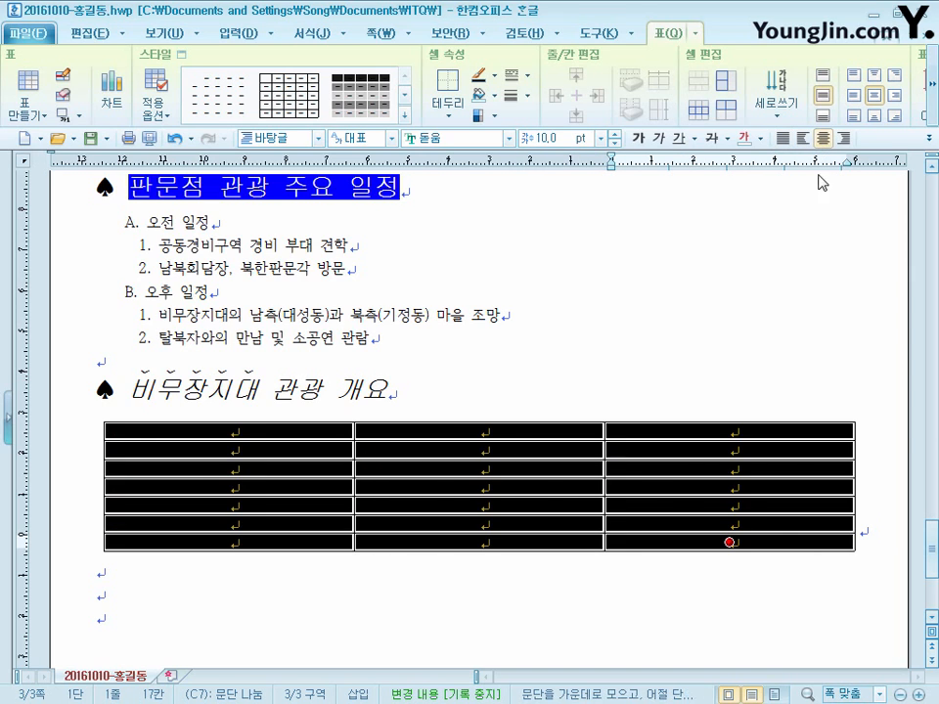
- In the table's first column, merge the cells of rows 3 and 4, and merge the cells of rows 5 to 7
scroll(396, 513, "down", 2)
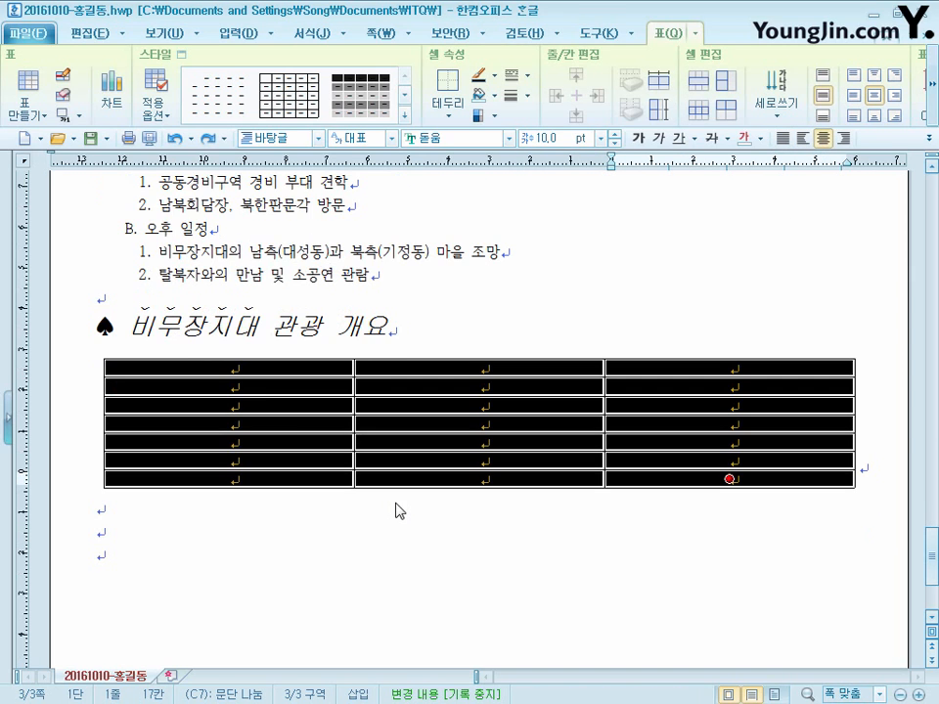
left_click(261, 405)
left_click_drag(261, 405, 260, 424)
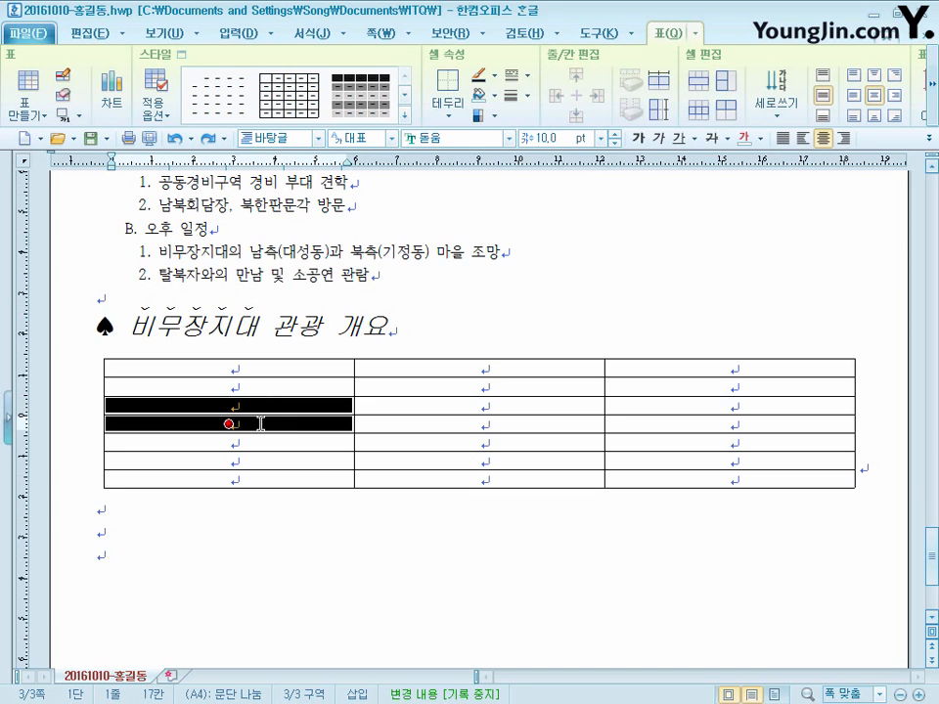
right_click(317, 421)
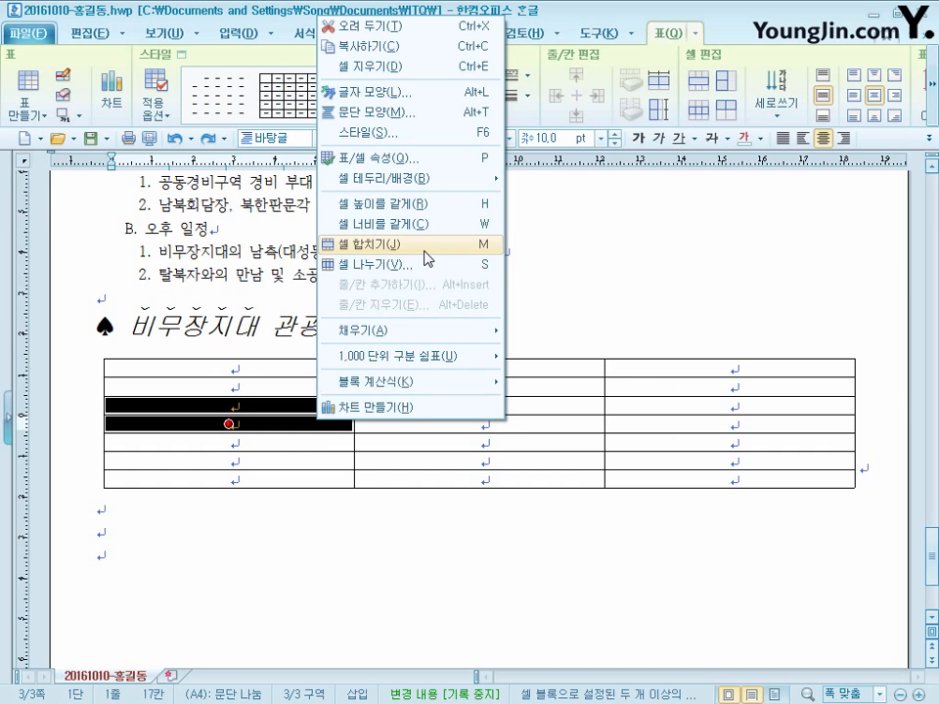
left_click(427, 256)
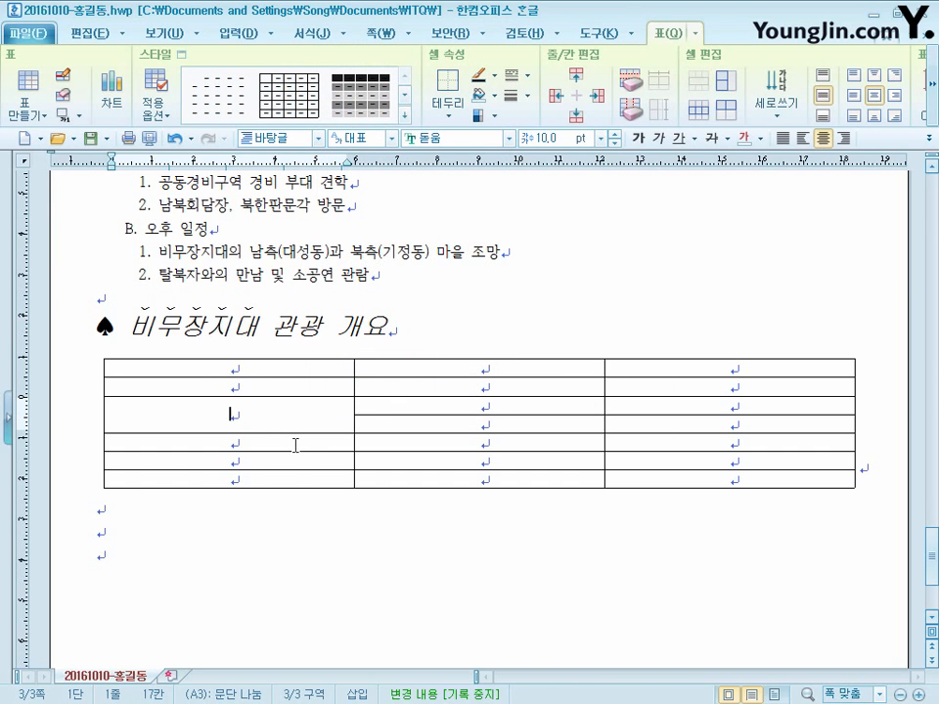
left_click_drag(295, 445, 295, 478)
right_click(306, 445)
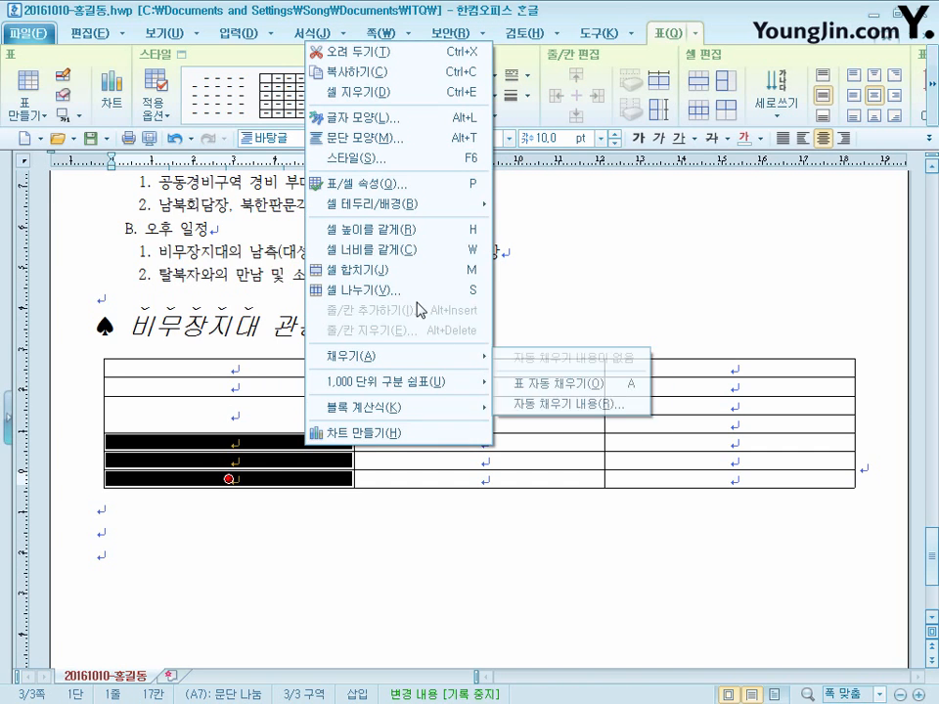
left_click(415, 269)
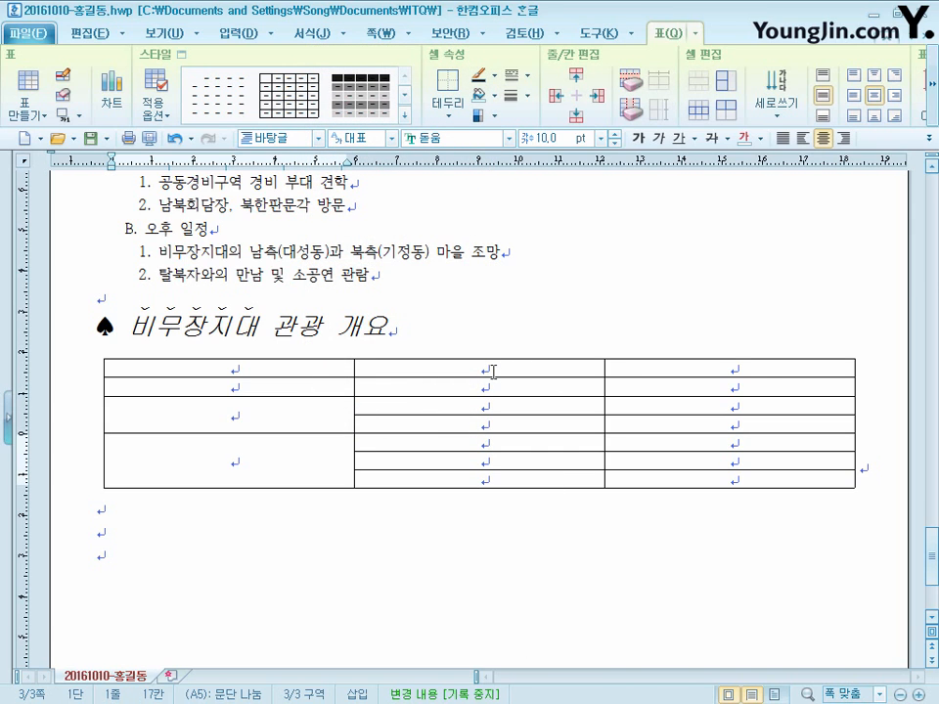
- Merge the second and third cells in each of the table's first two rows
left_click_drag(489, 370, 765, 372)
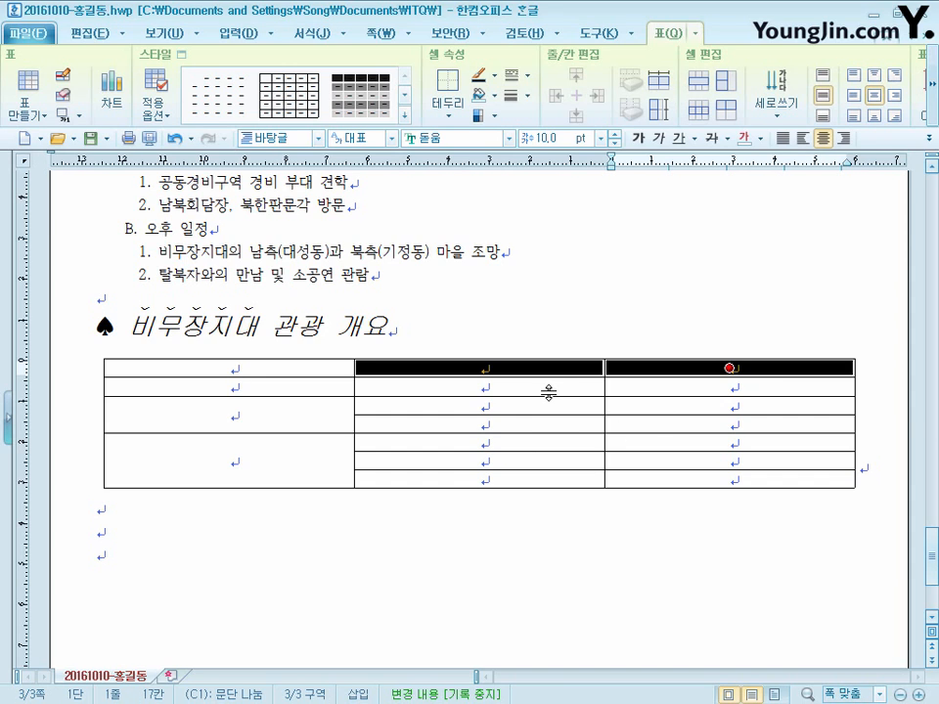
key("m")
left_click_drag(524, 390, 724, 386)
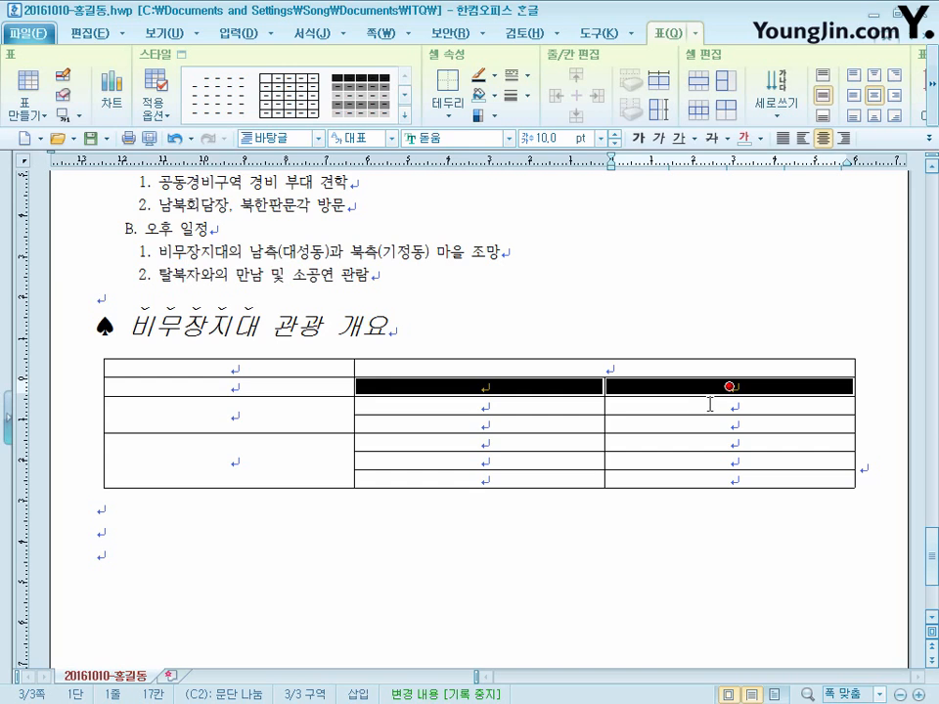
key("m")
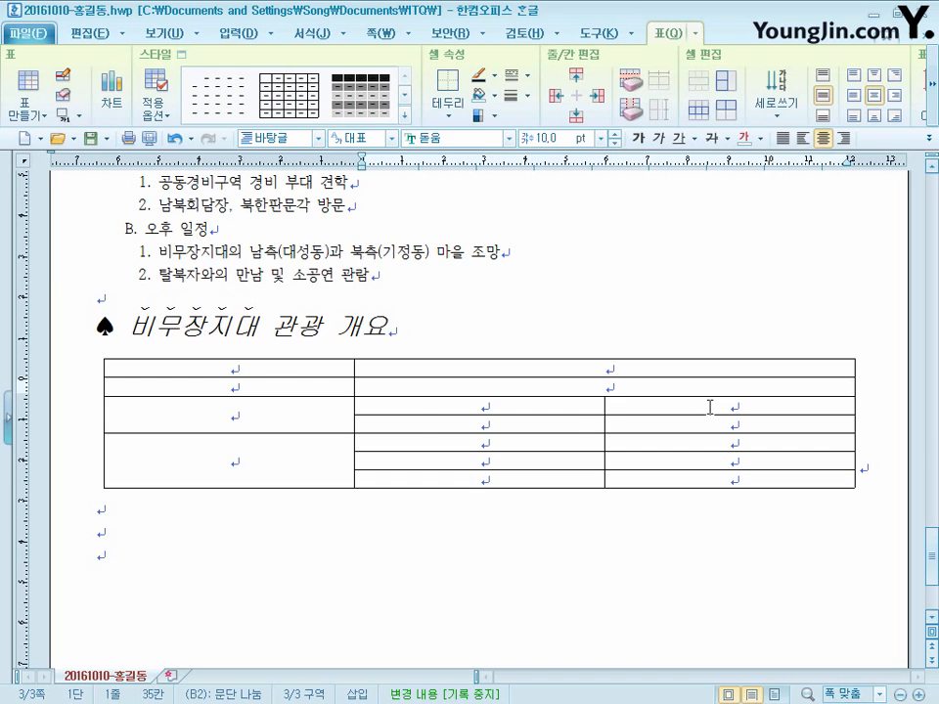
- Fill in the table under the headers 구분 and 내용, and narrow its first and second columns so each entry fits on one line
left_click(274, 368)
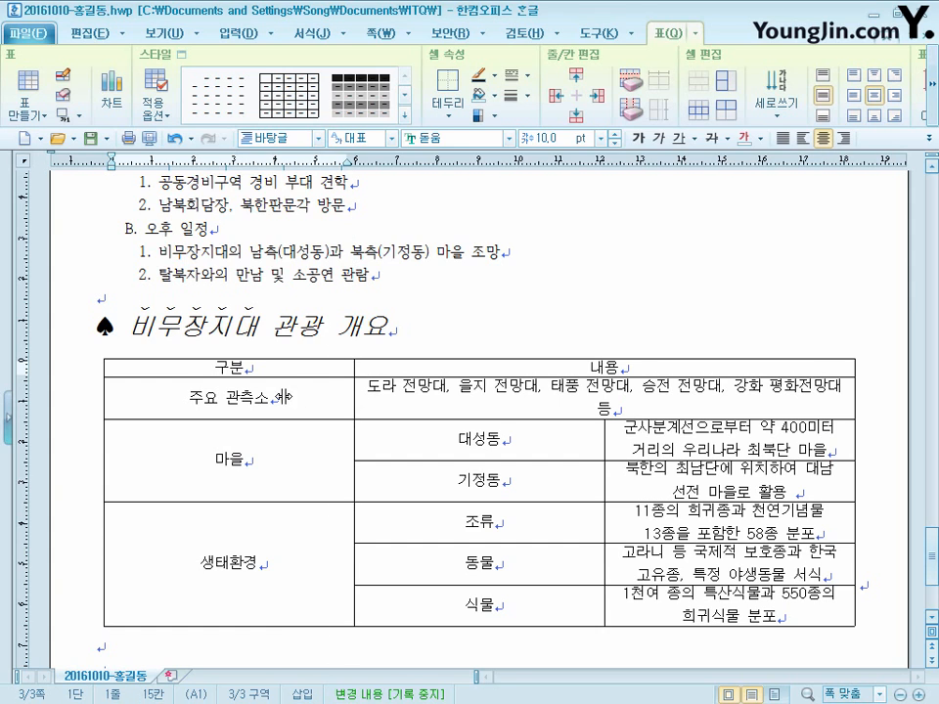
left_click_drag(285, 396, 256, 396)
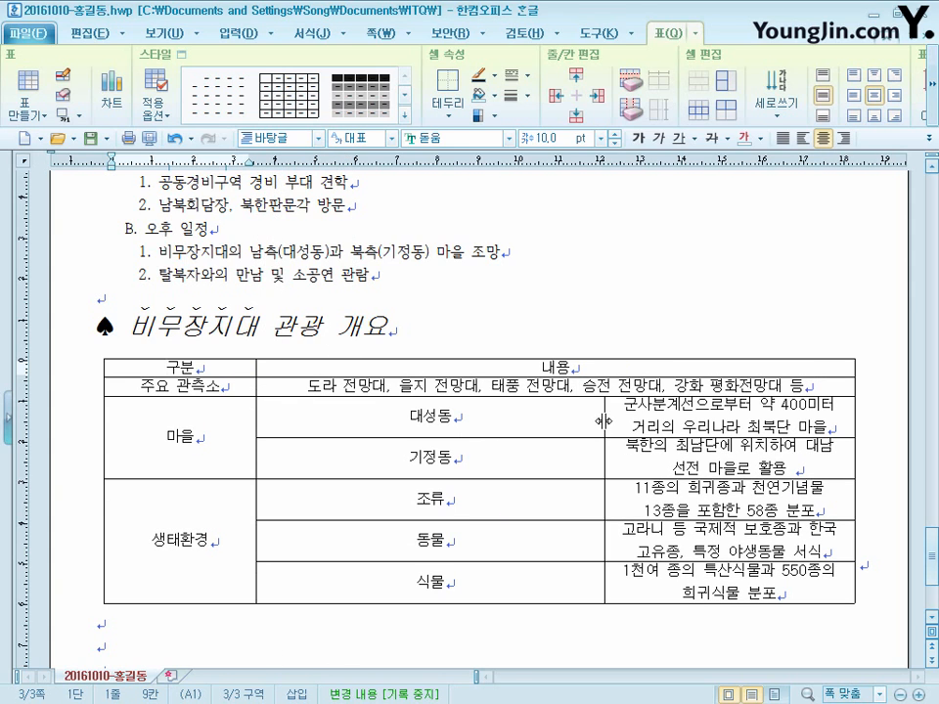
left_click_drag(605, 422, 403, 417)
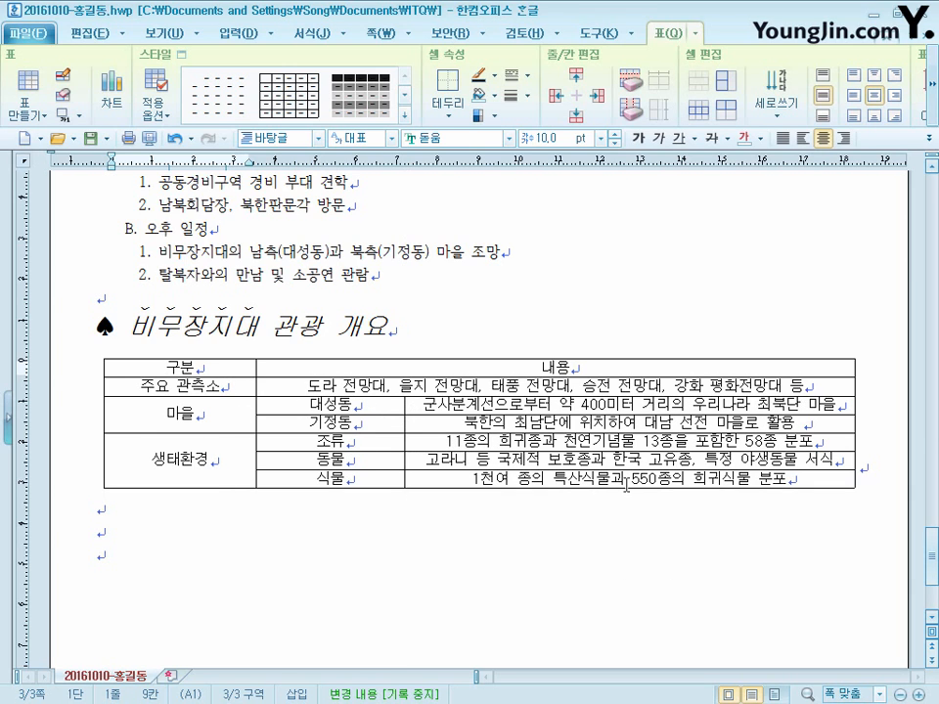
- Increase the height of all table rows slightly
left_click_drag(224, 367, 628, 478)
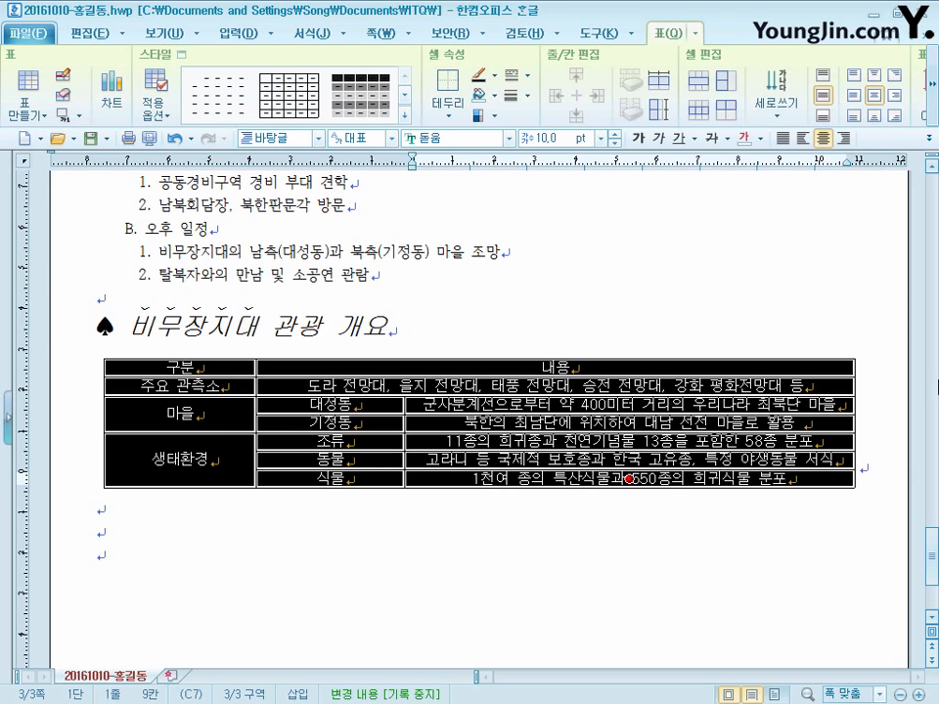
key("ctrl+Down")
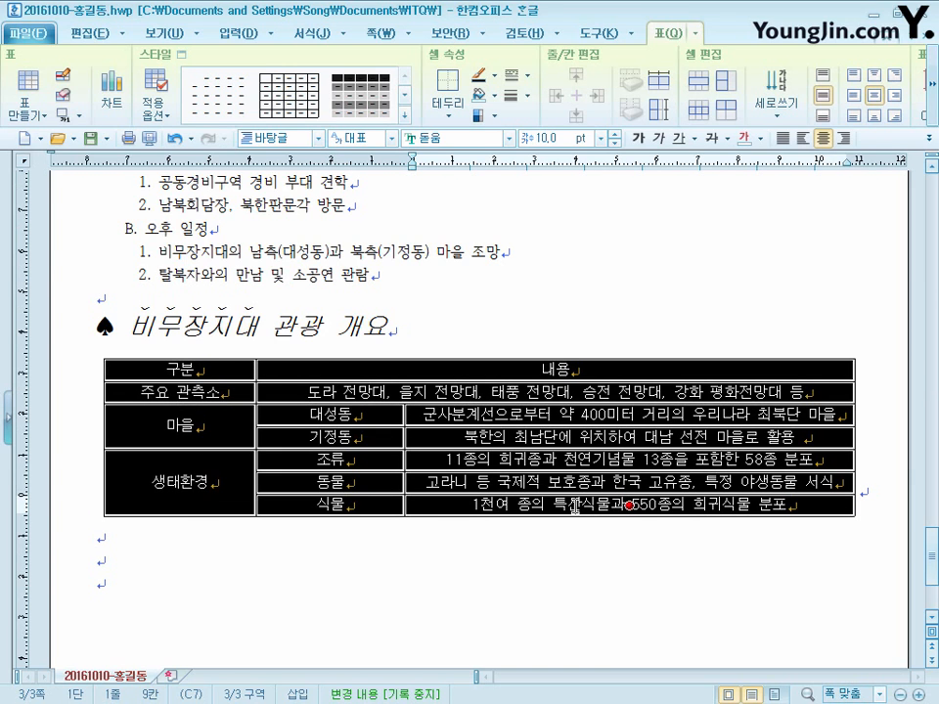
left_click(519, 572)
- Set a 0.5 mm double line as the upper and lower border of the table's header row
left_click(222, 373)
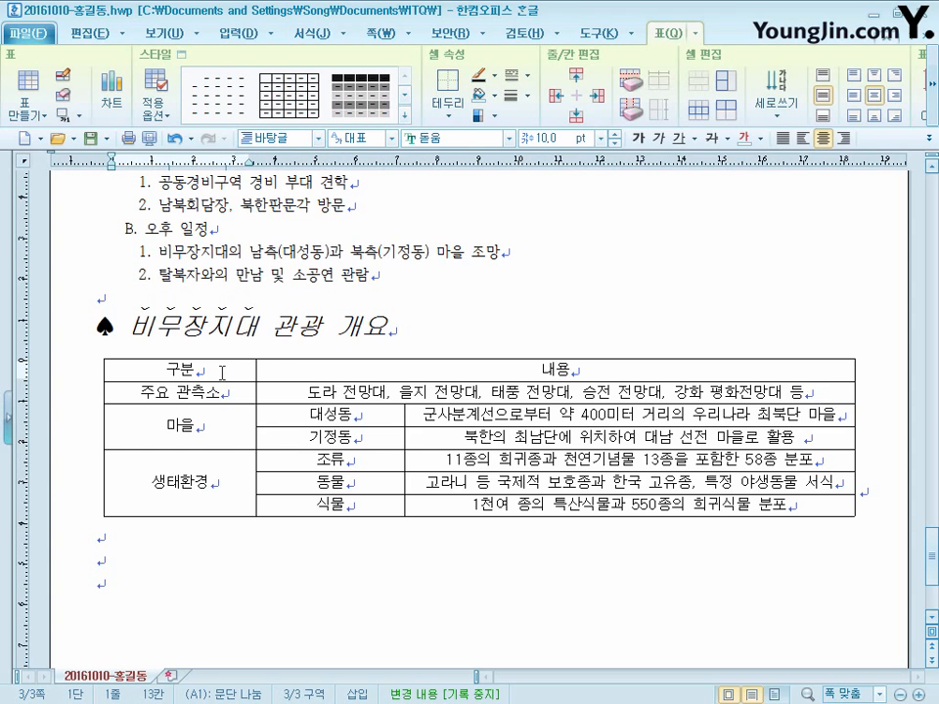
left_click_drag(222, 372, 759, 373)
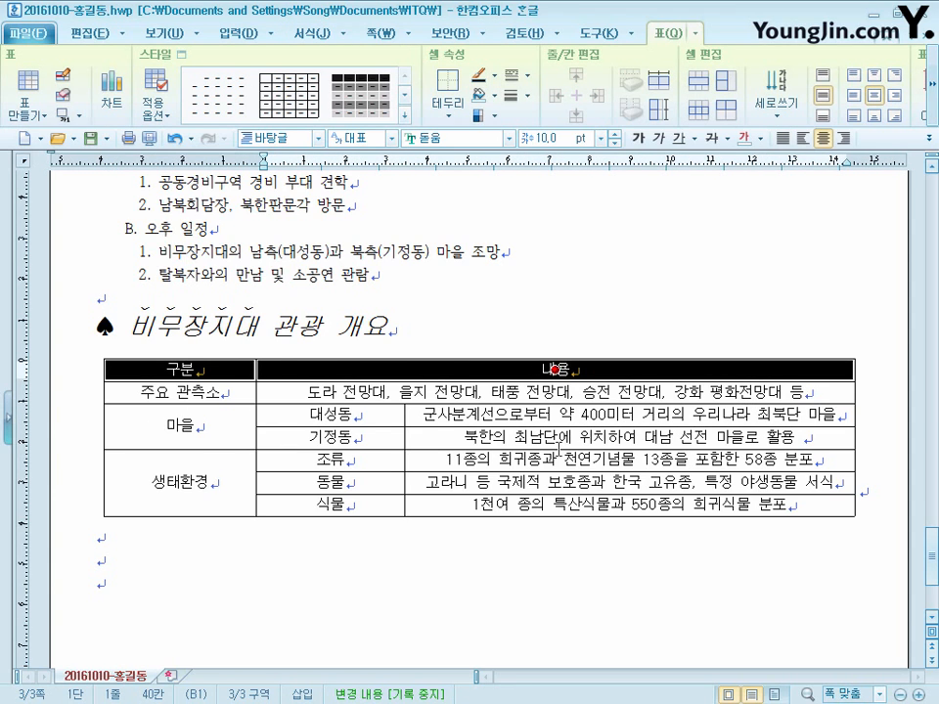
key("l")
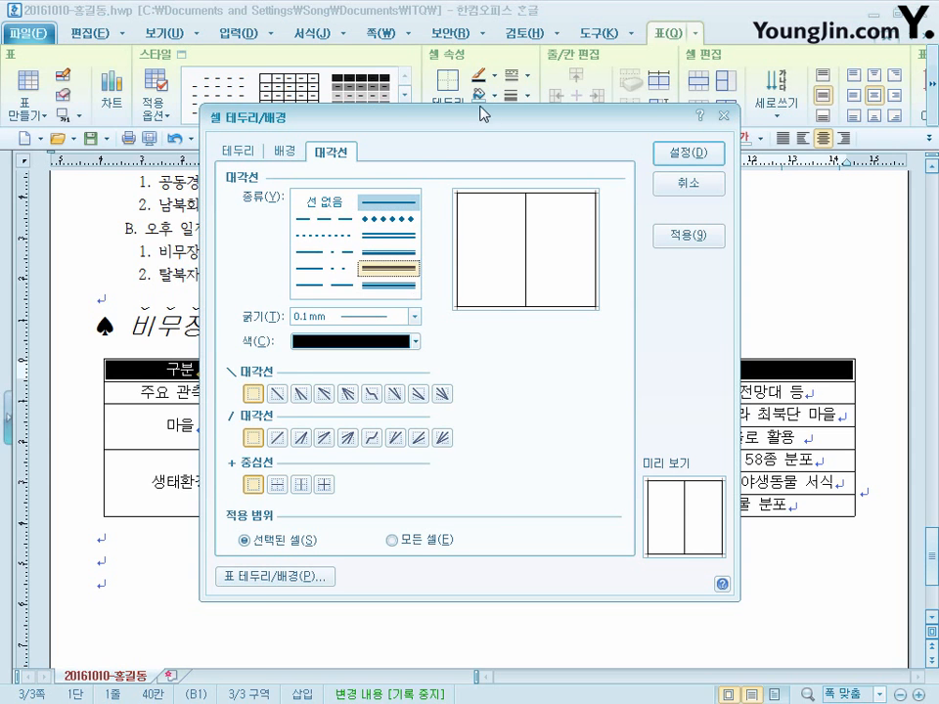
left_click_drag(486, 125, 554, 124)
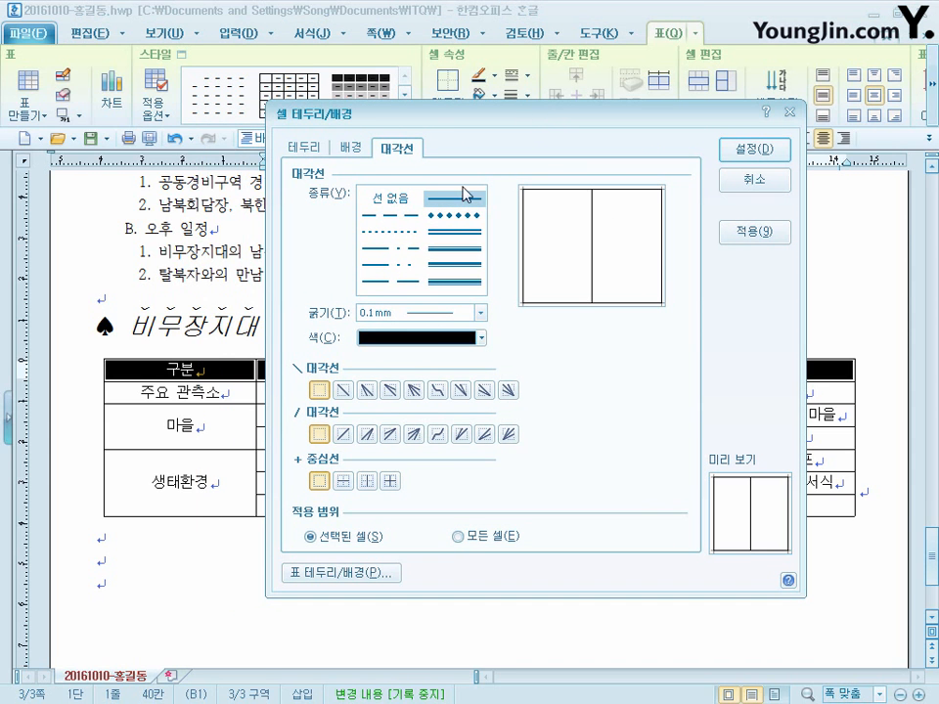
left_click(391, 248)
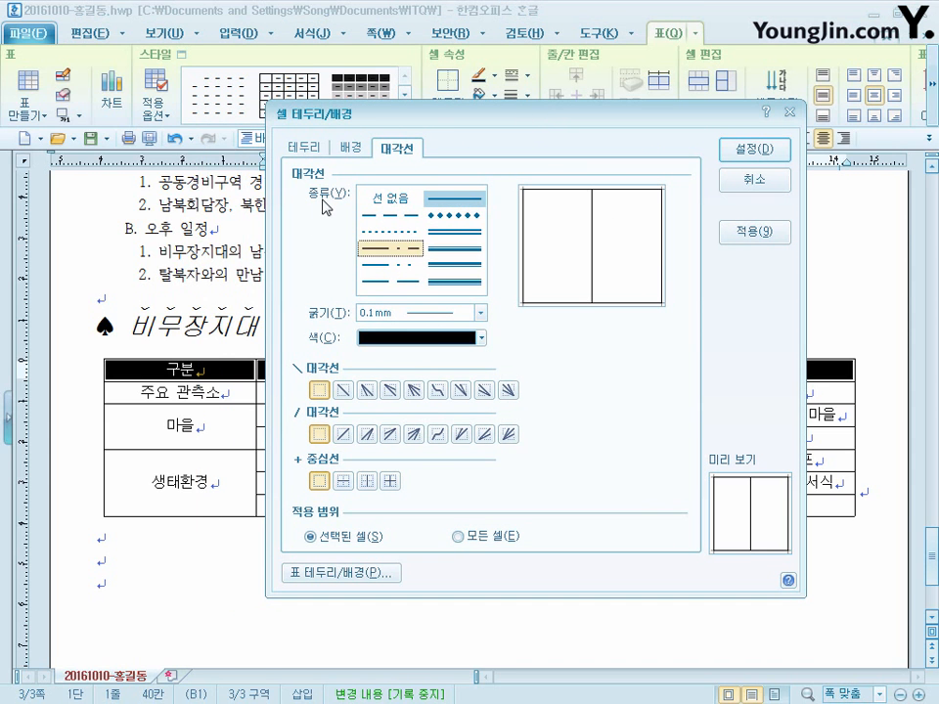
left_click(306, 148)
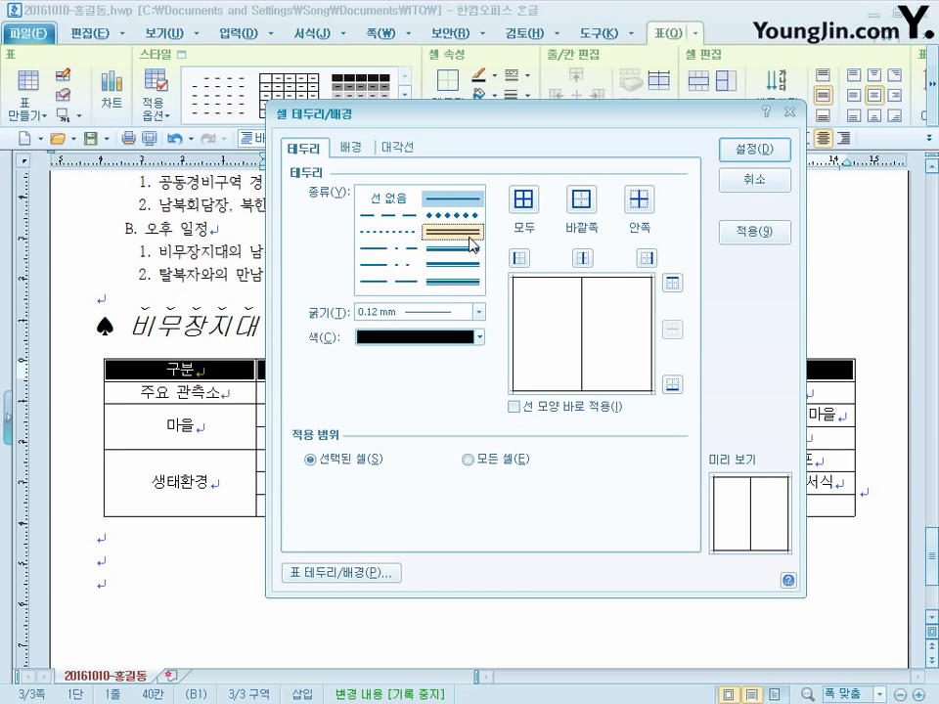
left_click(470, 237)
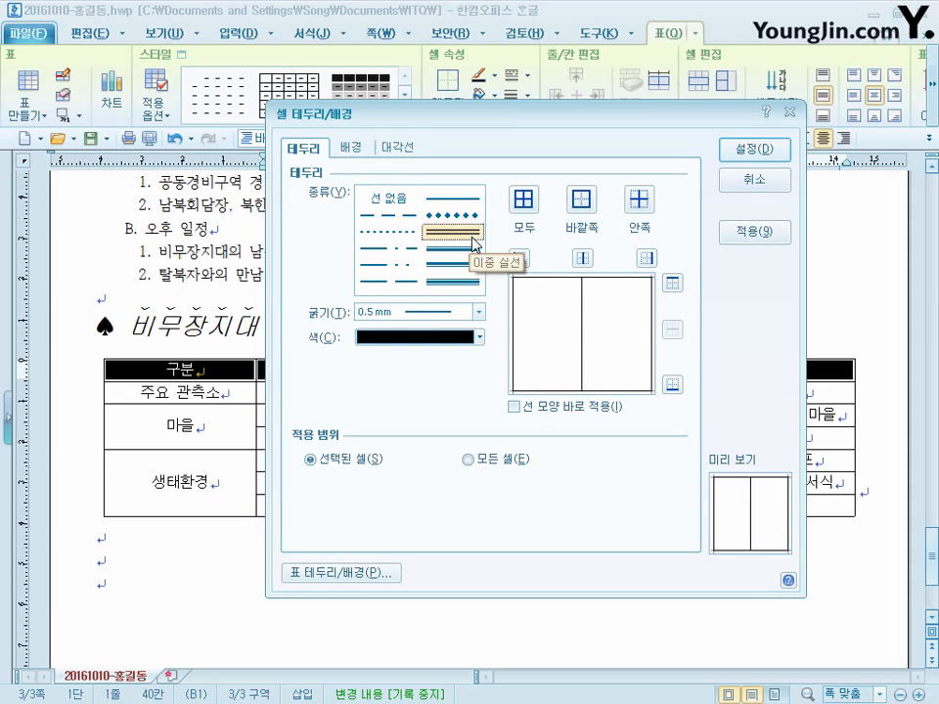
left_click(673, 284)
left_click(671, 384)
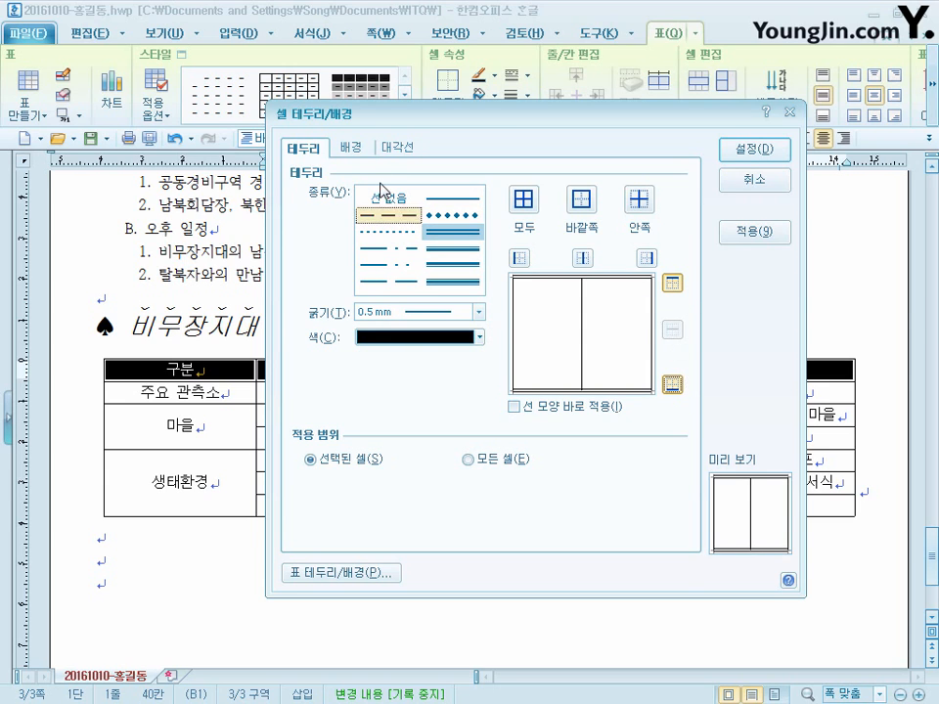
- Fill the header row with a horizontal (수평) gradient from white to yellow and apply the cell formatting
left_click(354, 148)
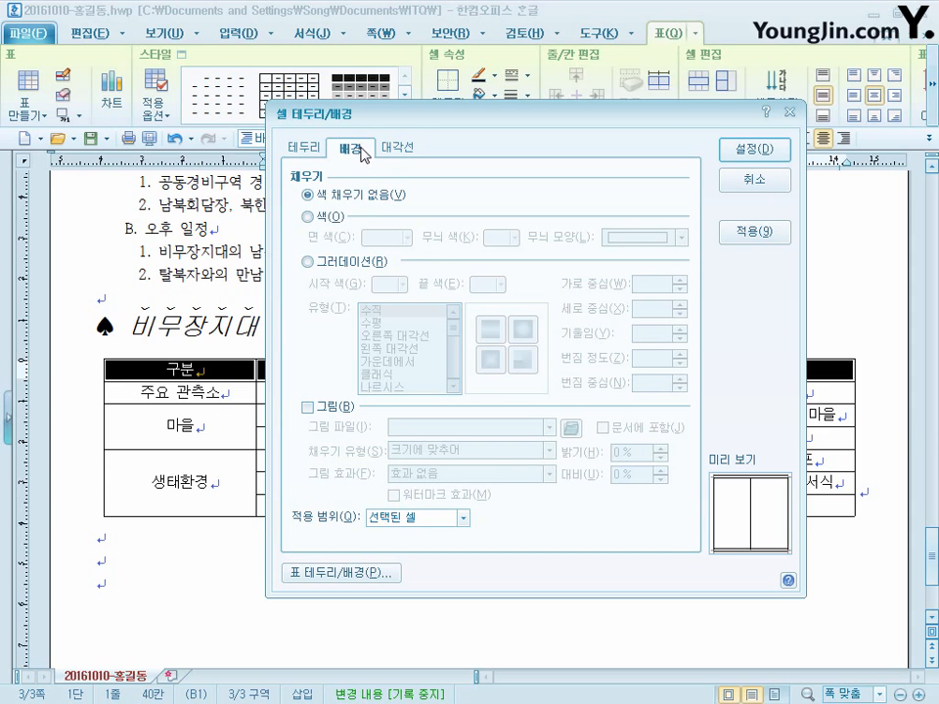
left_click(310, 262)
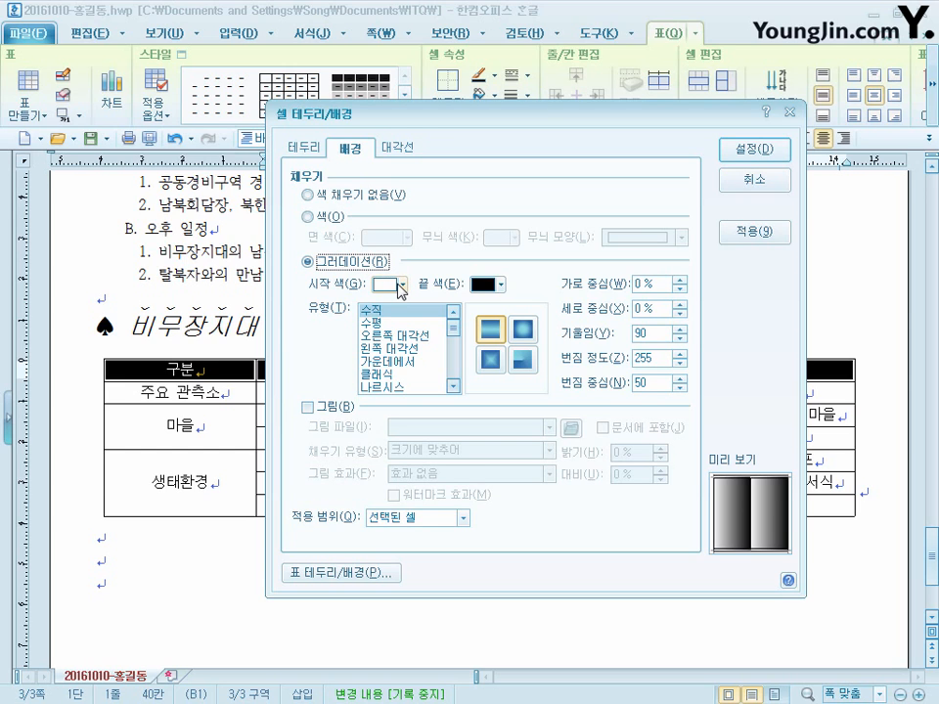
left_click(500, 284)
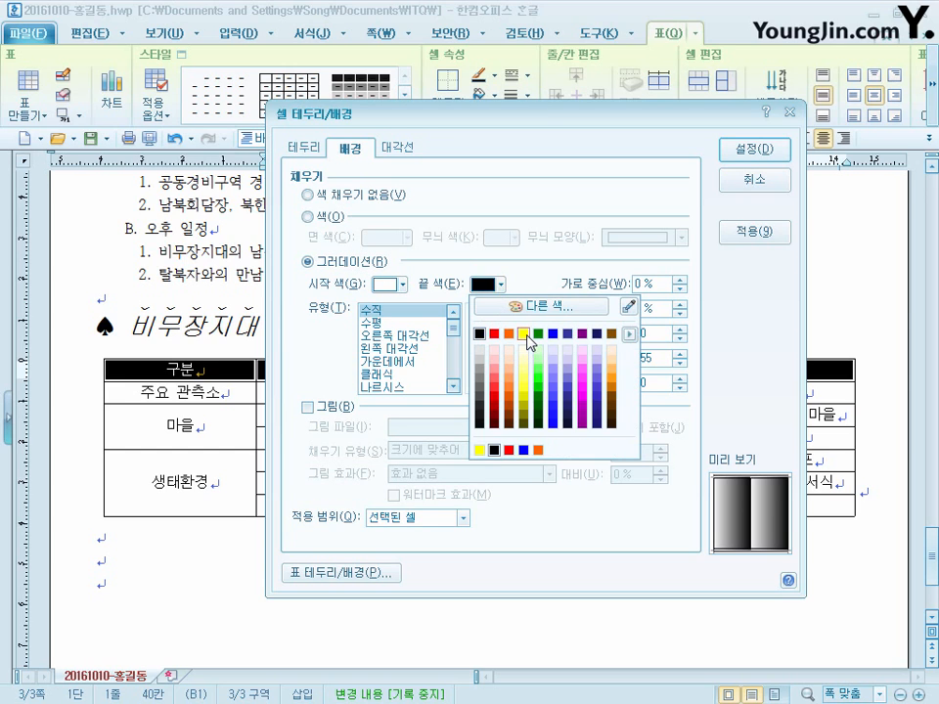
left_click(525, 334)
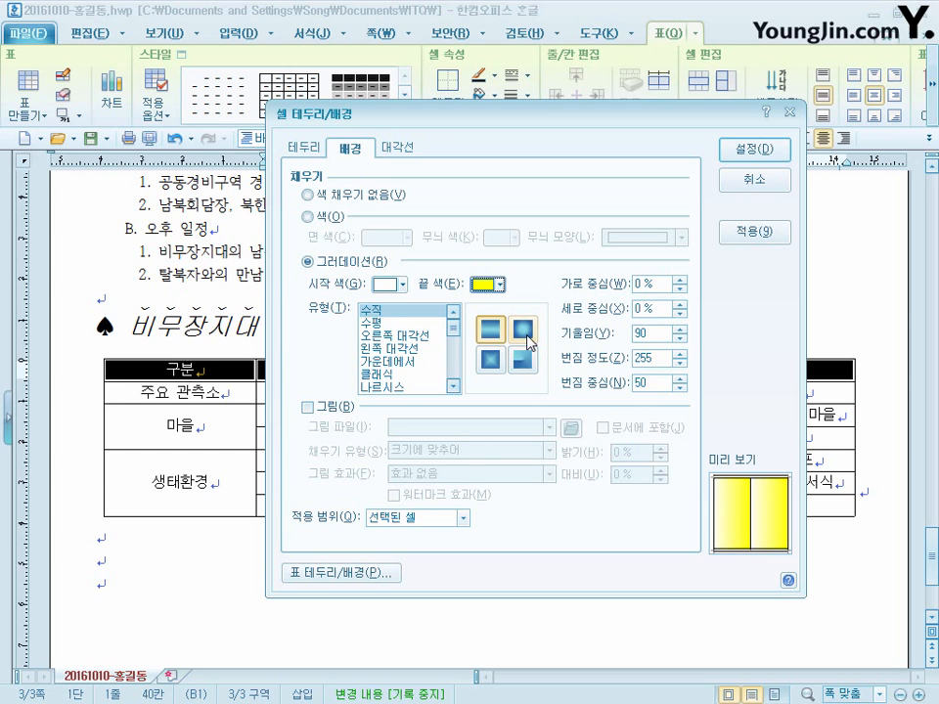
left_click(370, 323)
left_click(762, 152)
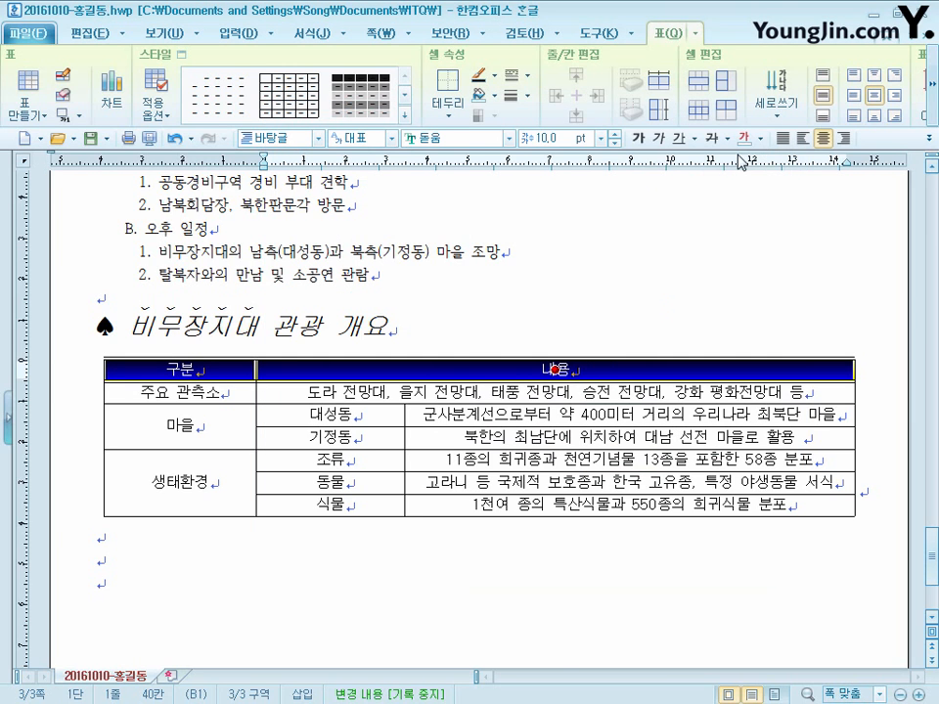
left_click(442, 555)
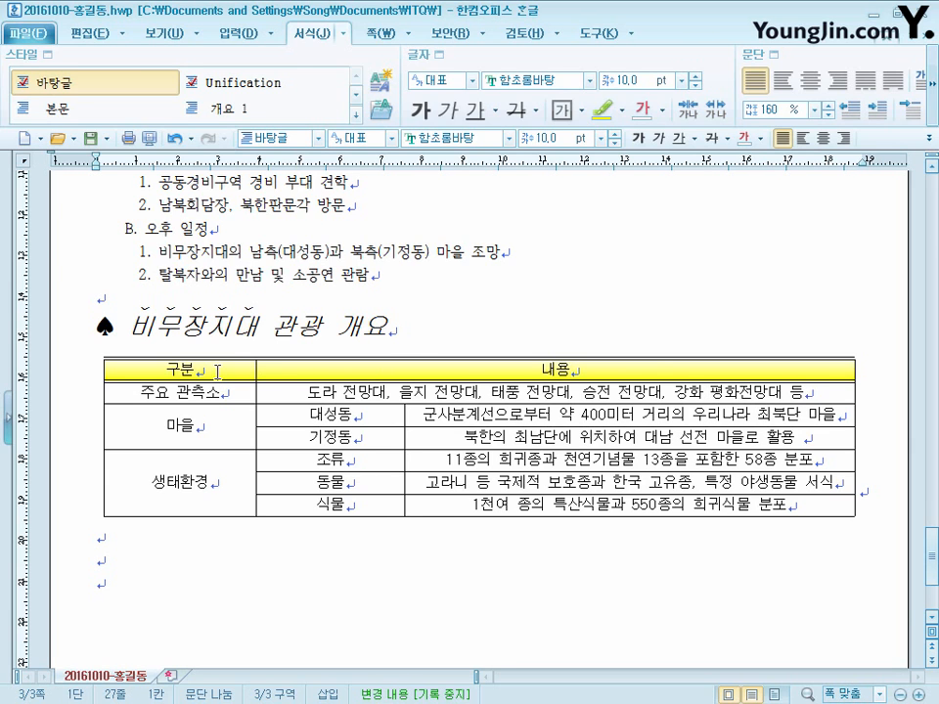
- Remove the left and right outer borders of the whole table by setting them to no line (선 없음)
left_click_drag(217, 372, 827, 515)
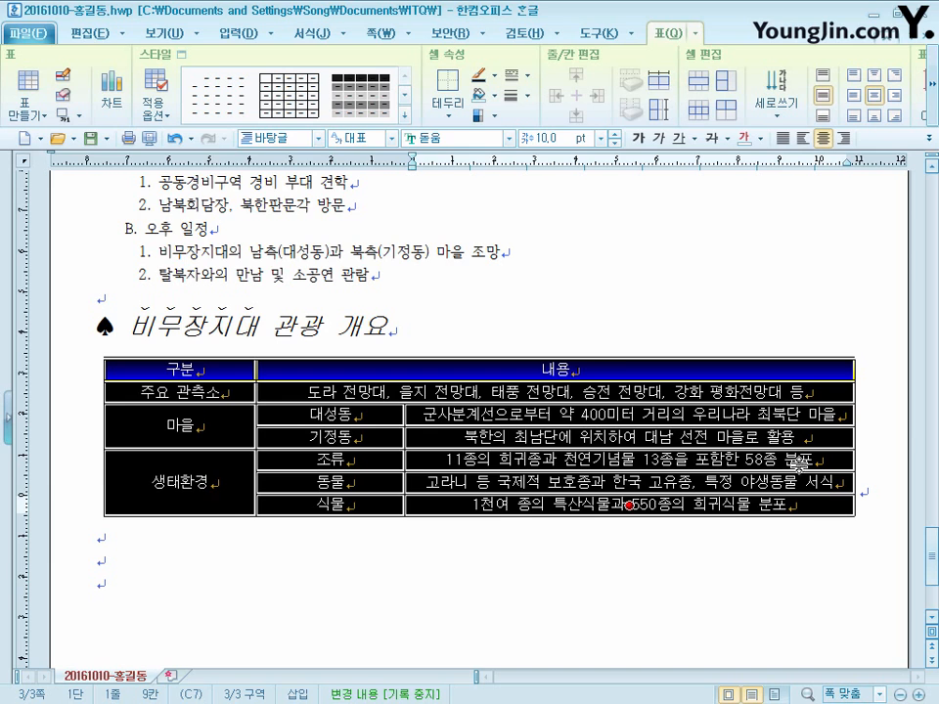
key("c")
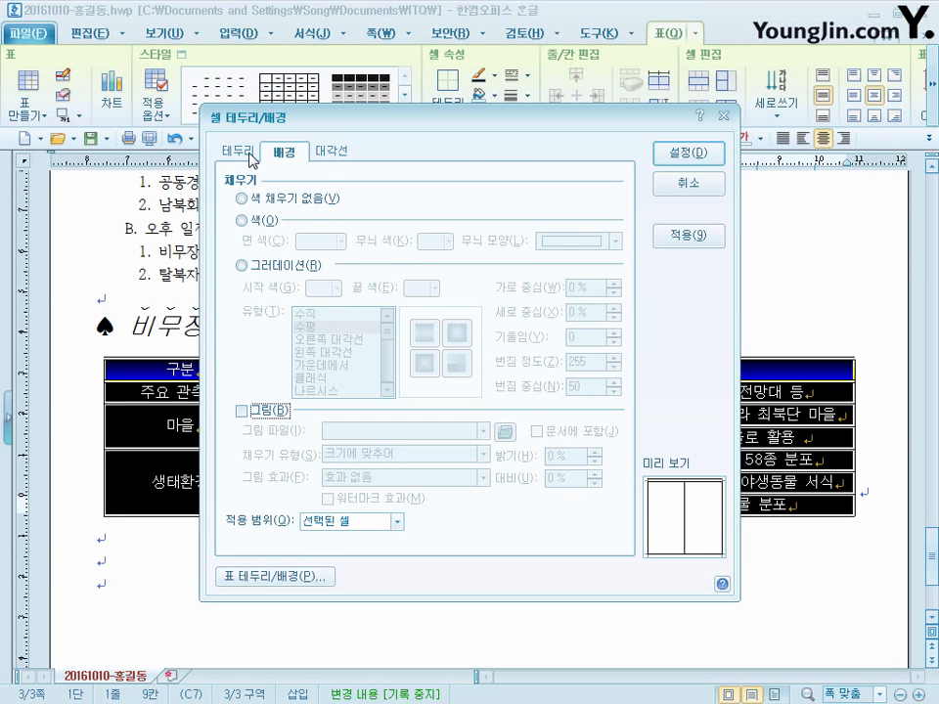
left_click(249, 155)
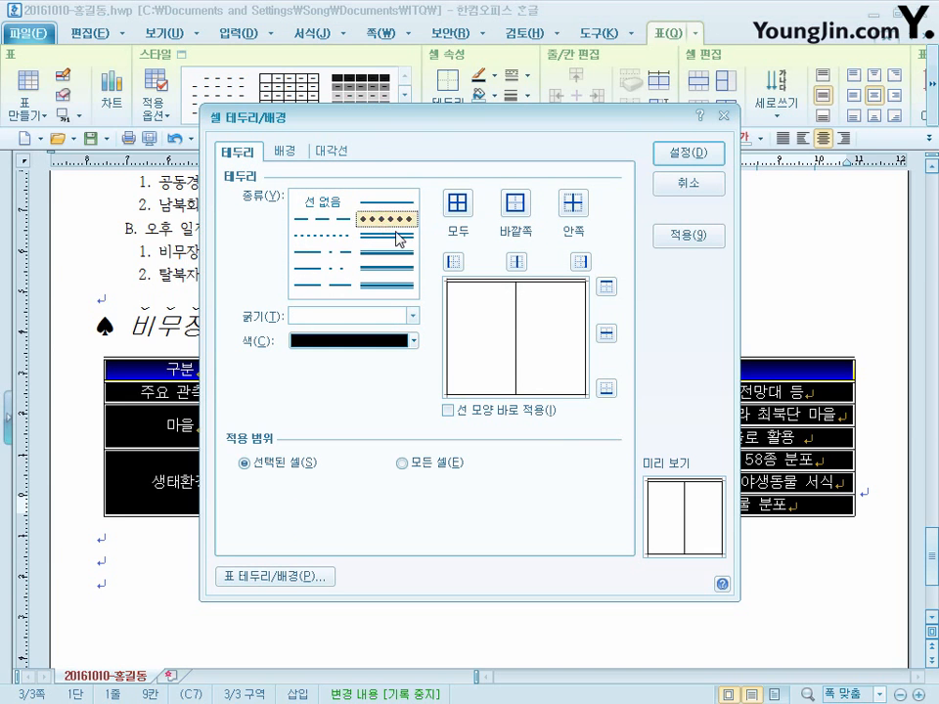
left_click(325, 206)
left_click(452, 262)
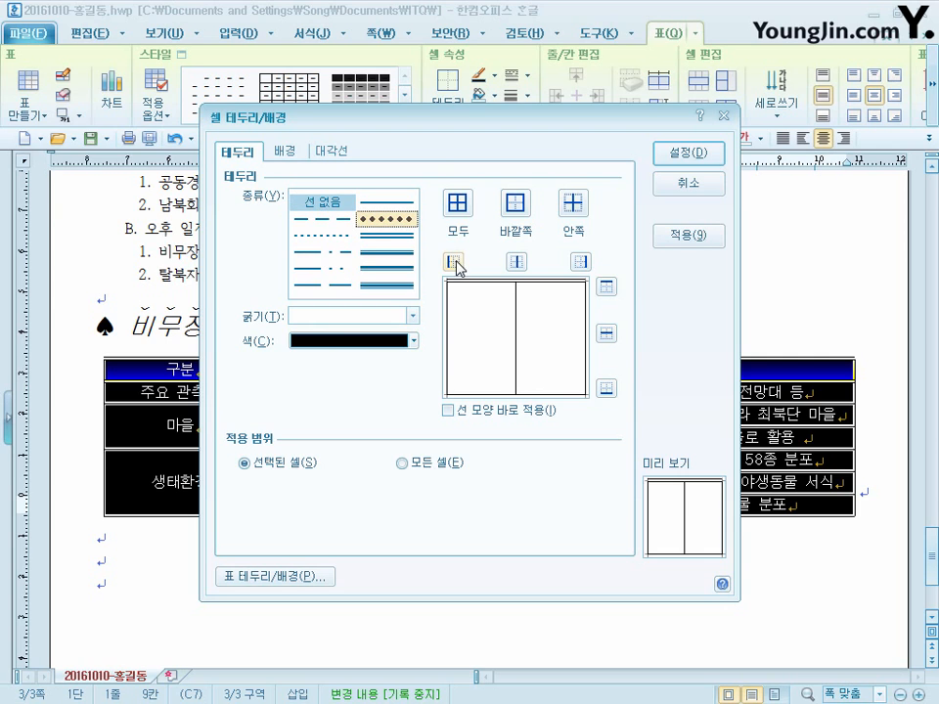
left_click(582, 262)
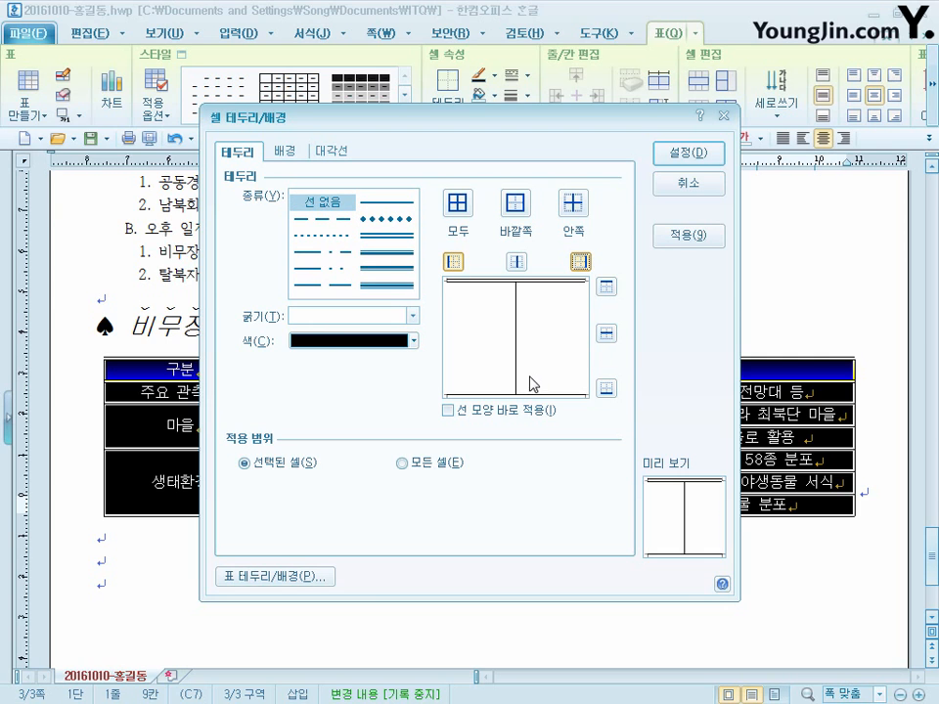
- Set a 0.5 mm double line as the table's bottom border and apply the cell border settings
left_click(403, 239)
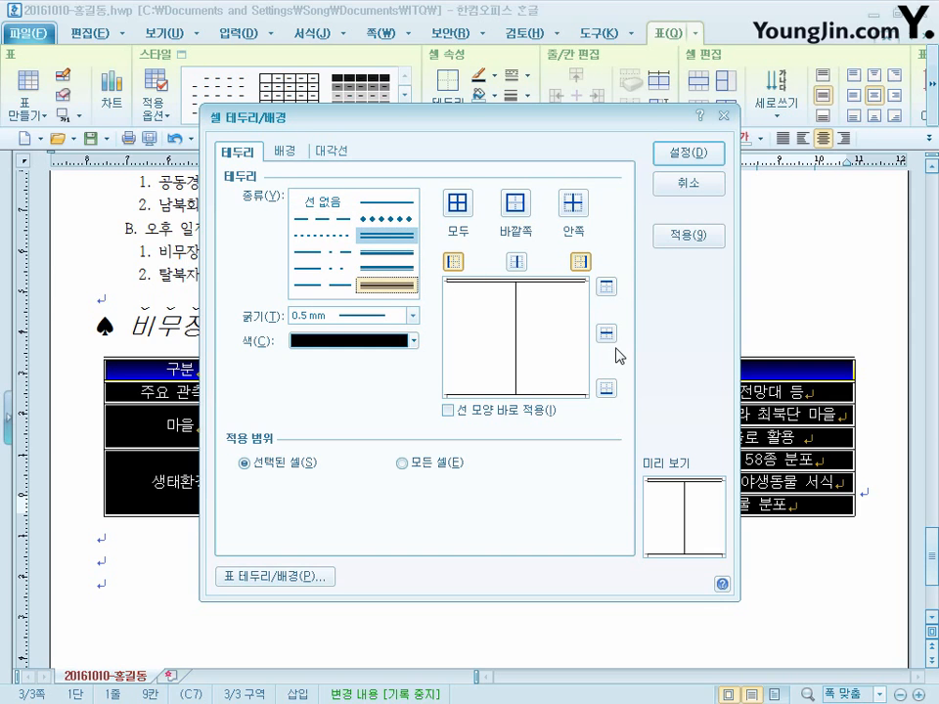
left_click(606, 389)
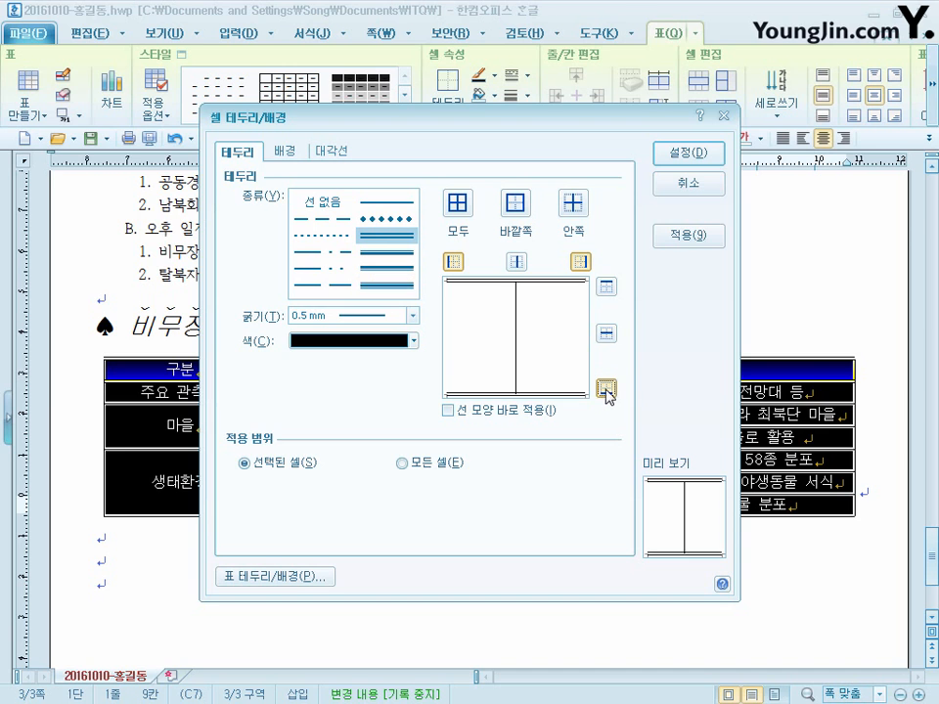
left_click(693, 157)
left_click(430, 559)
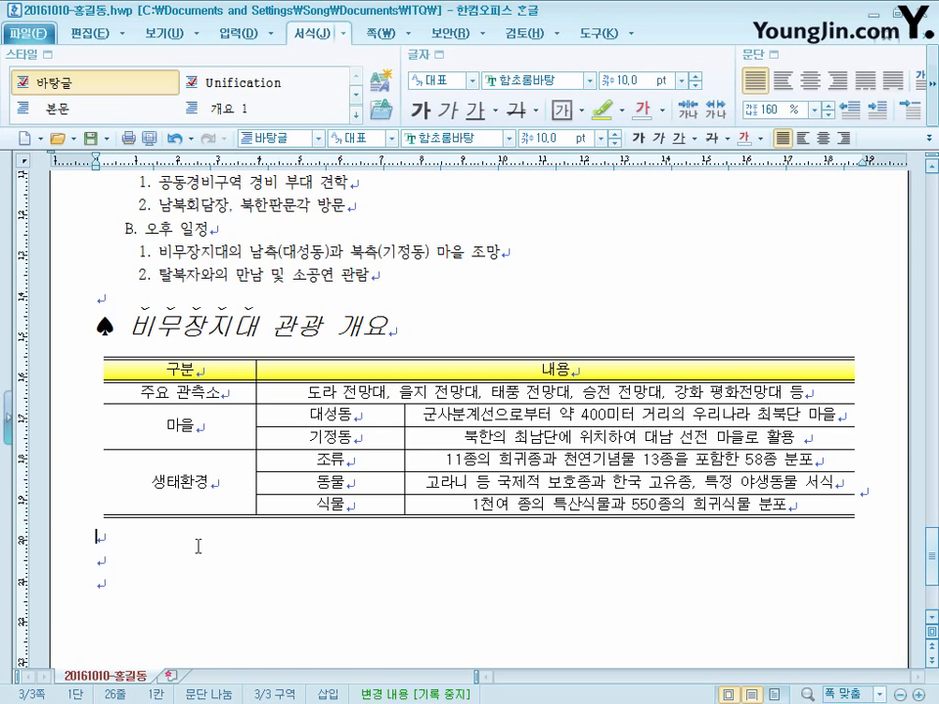
- Add the line "- 관광 신청과 관련된 자세한 내용은 DMZ 사업부로 문의하기 바랍니다." below the table and 통일안보관광 two lines beneath it
type("- 관광 신청과 관련된 자세한 내용은 DMZ 사업부로 문의하기 바랍니다.")
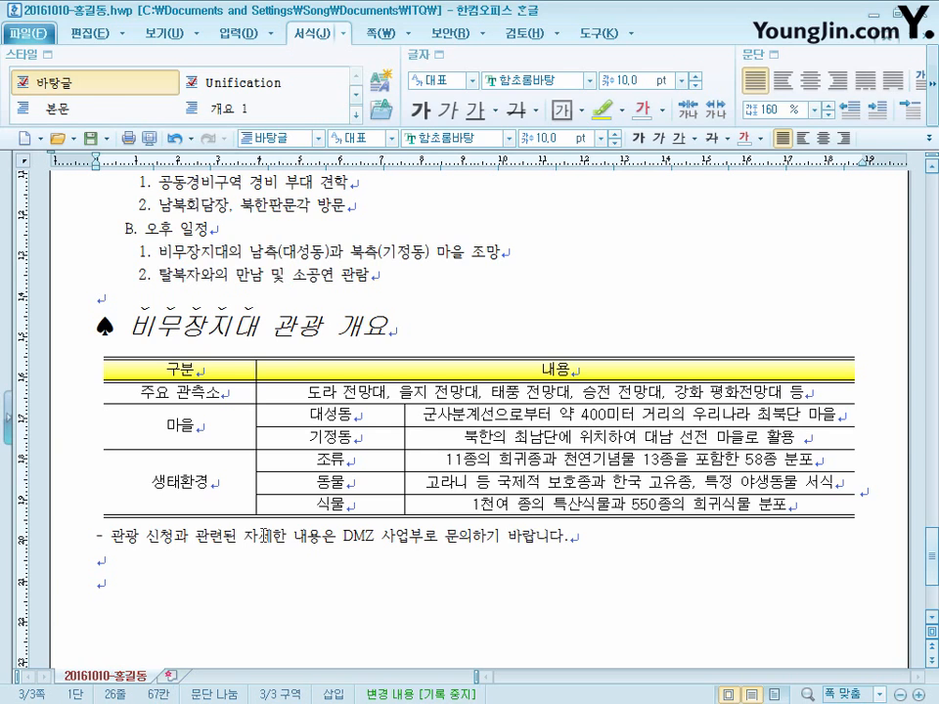
left_click(101, 558)
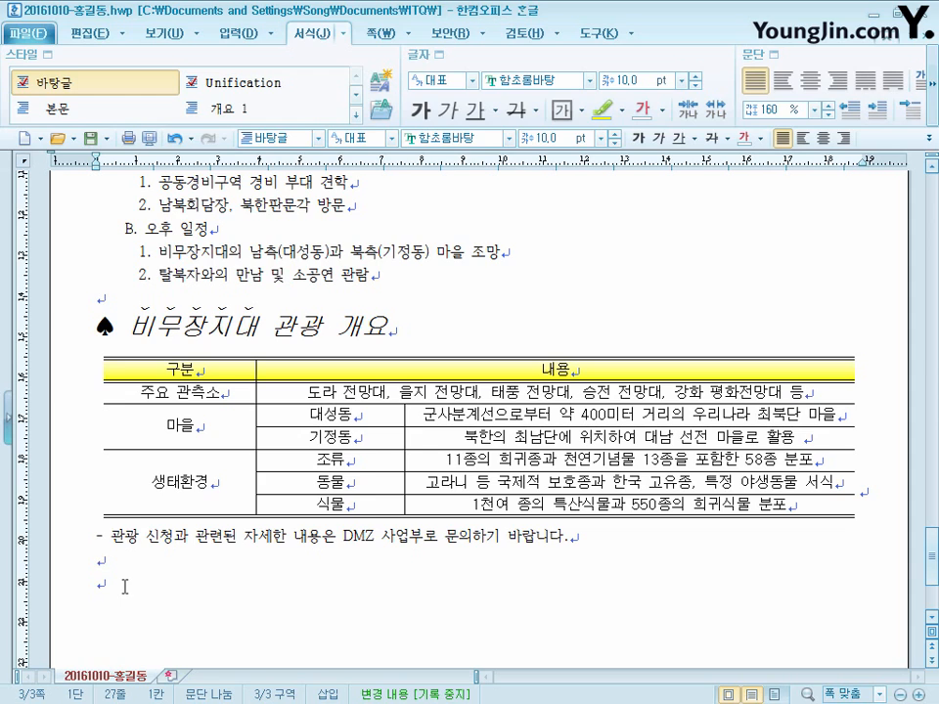
type("통일안보관광")
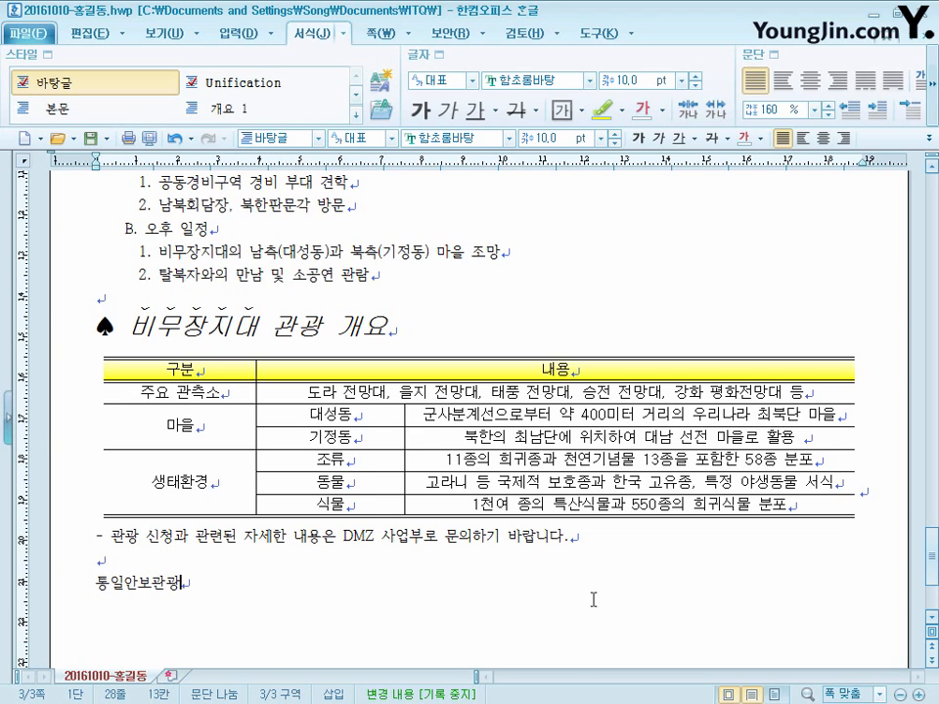
- Right-align the closing text 통일안보관광 and choose 궁서 as its font
left_click_drag(207, 583, 48, 581)
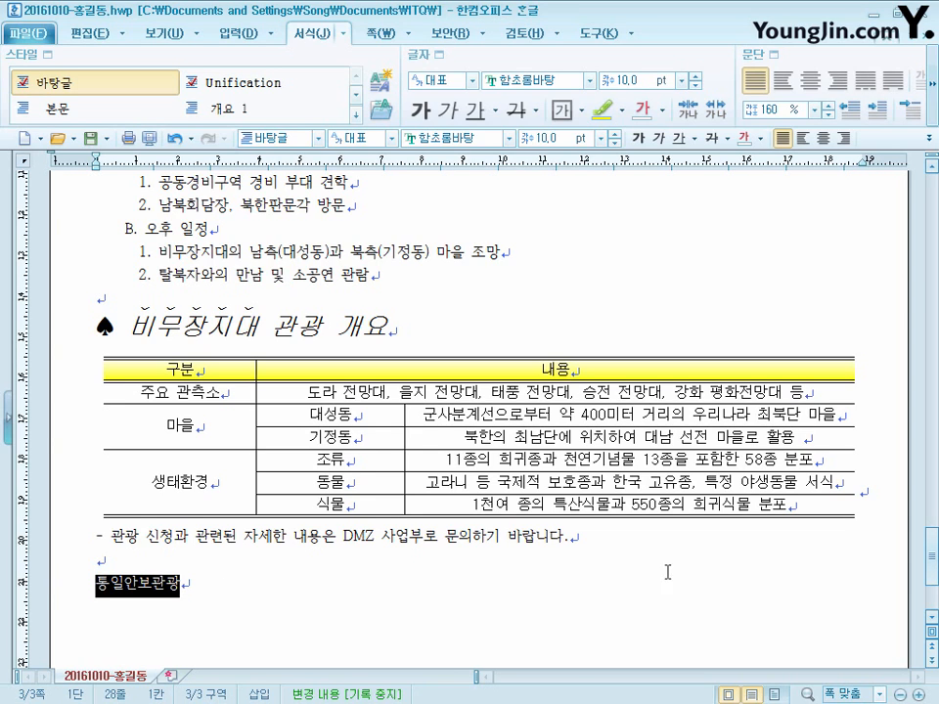
left_click(843, 139)
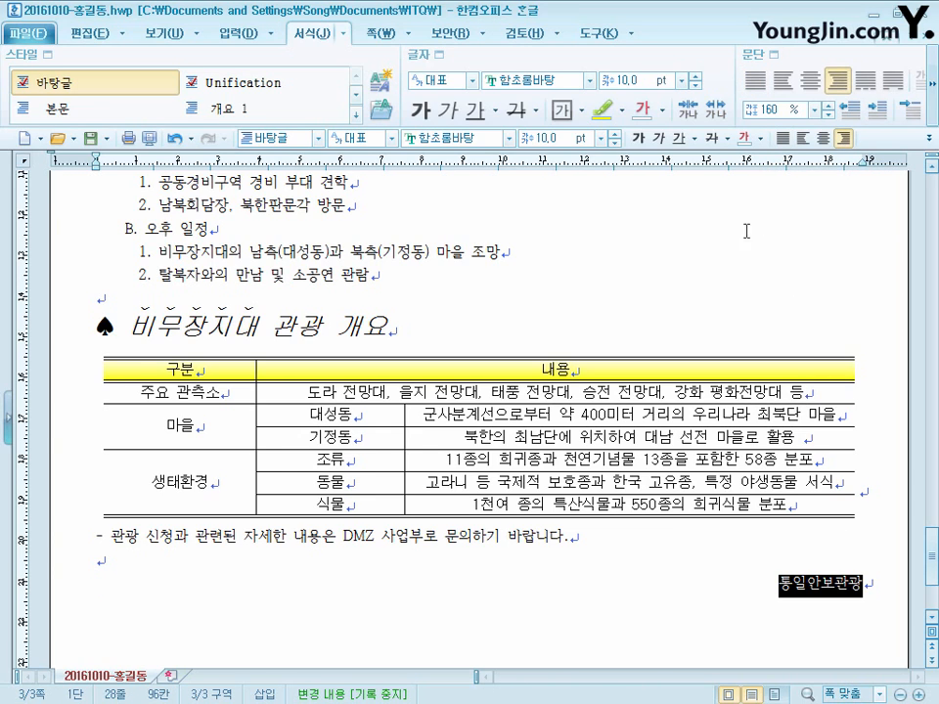
right_click(830, 591)
left_click(759, 330)
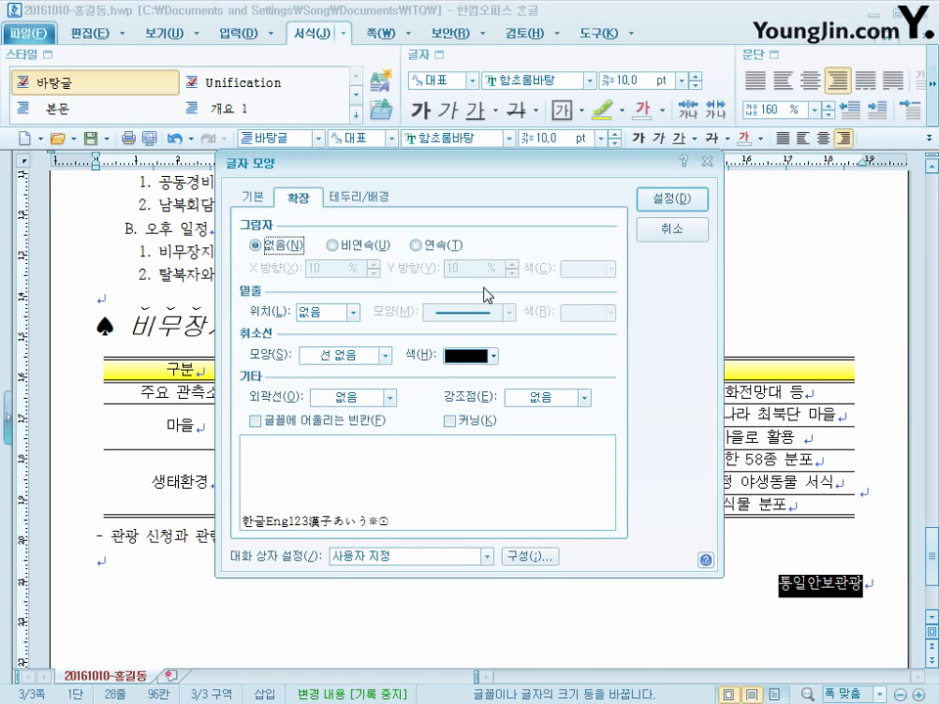
left_click(253, 197)
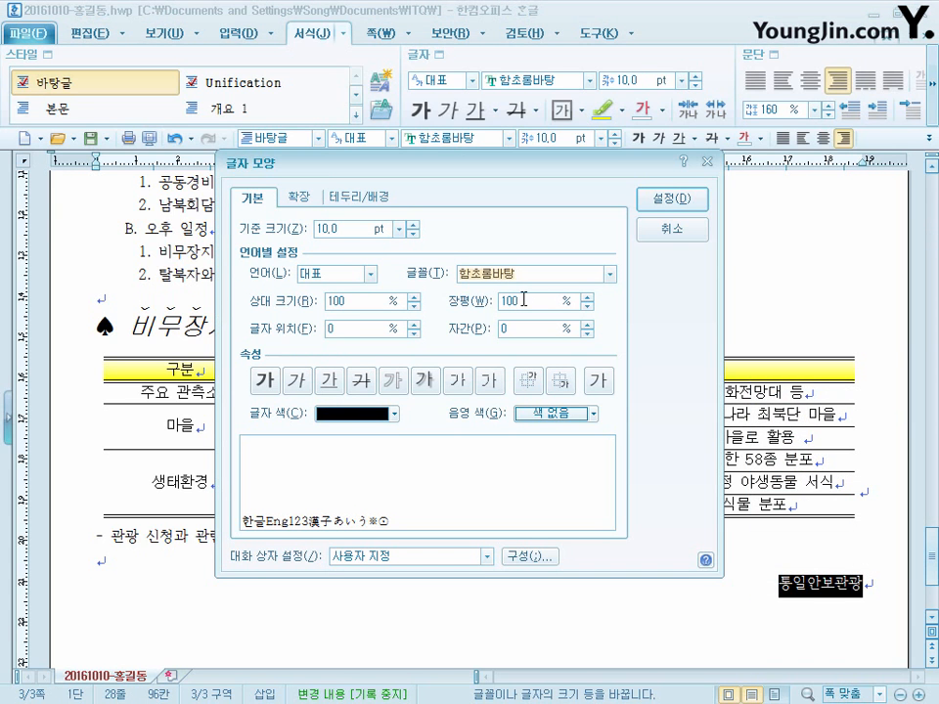
type("궁서")
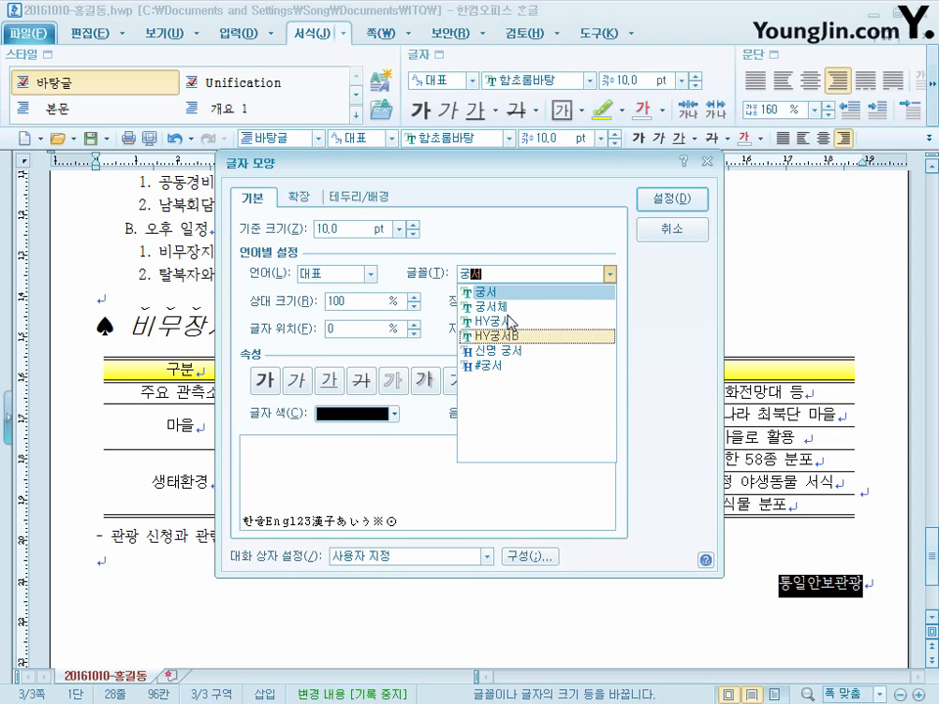
left_click(484, 292)
- Format 통일안보관광 as 22 pt bold with a character width (장평) of 115% and apply the settings
double_click(357, 227)
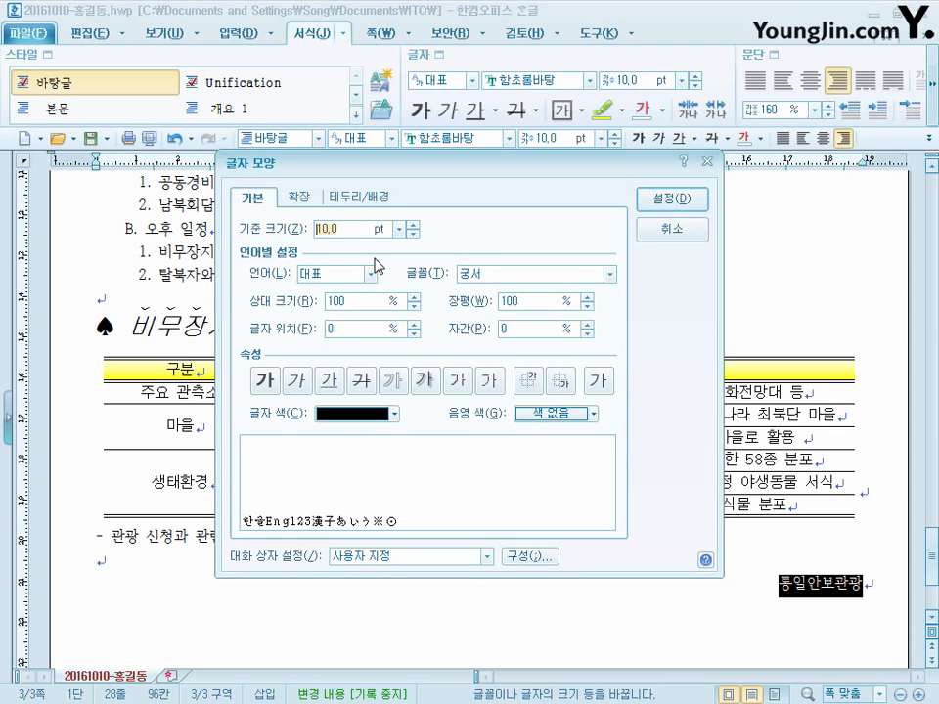
type("22")
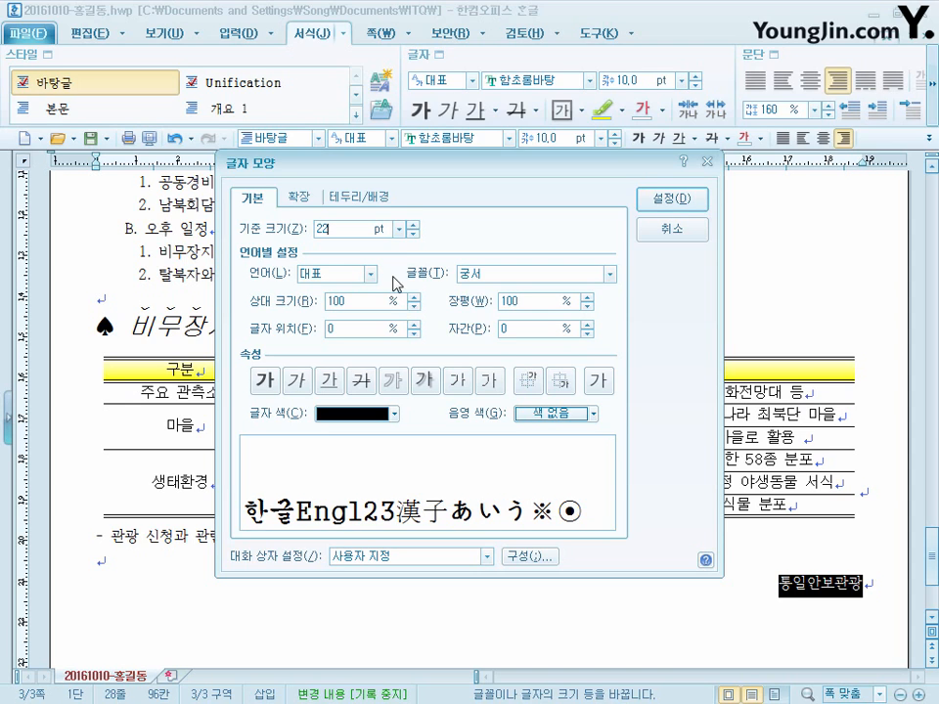
left_click(263, 381)
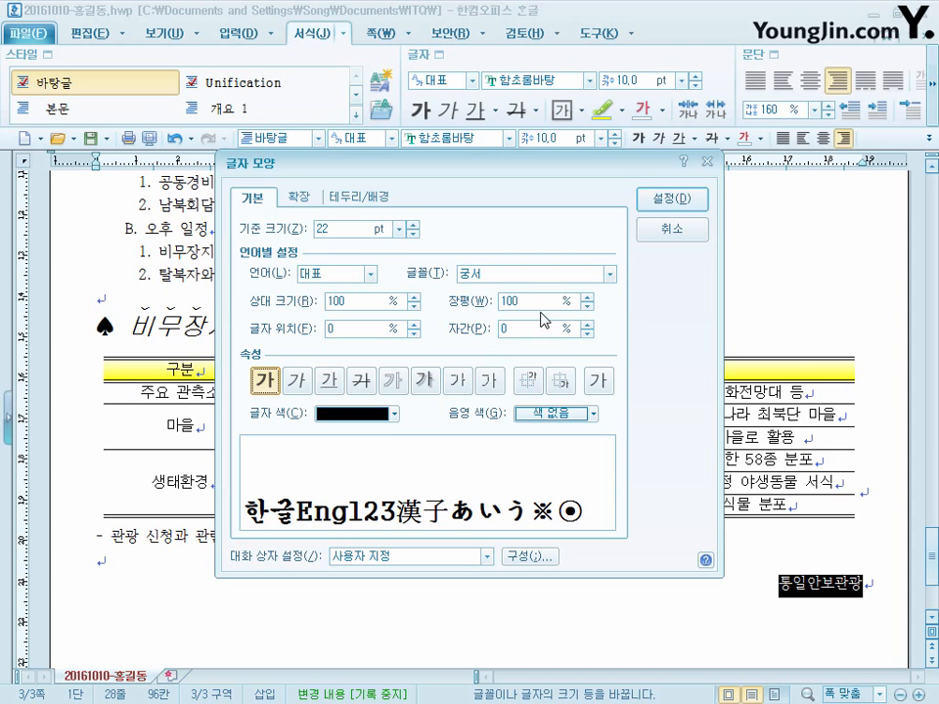
left_click_drag(540, 302, 328, 305)
type("115")
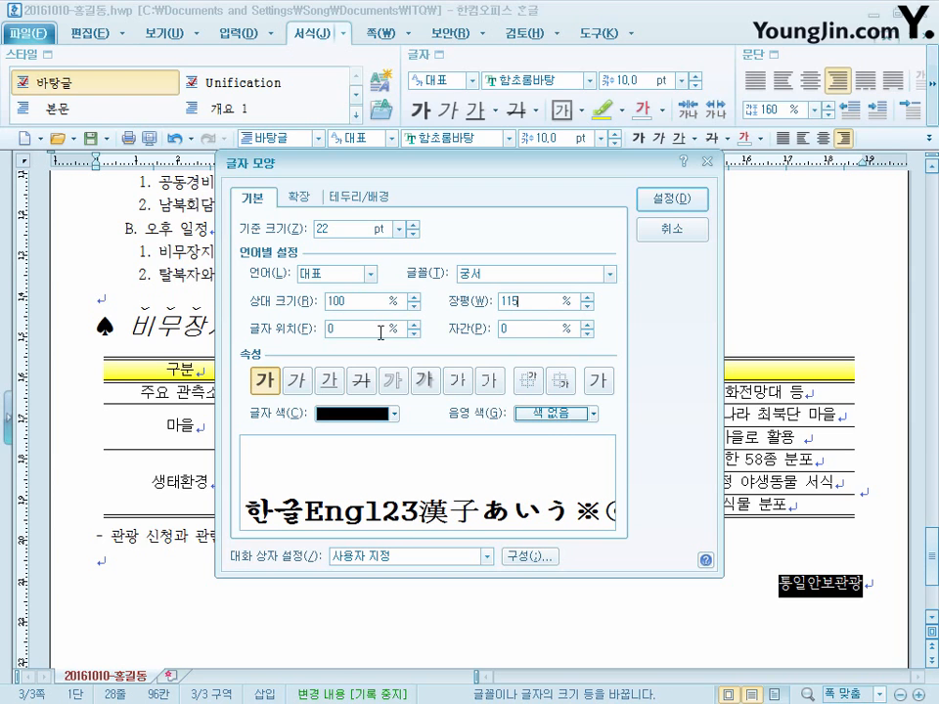
left_click(675, 200)
left_click(640, 562)
- Insert page numbers at the lower right of the page in A,B,C format with dashes (줄표)
scroll(717, 586, "down", 1)
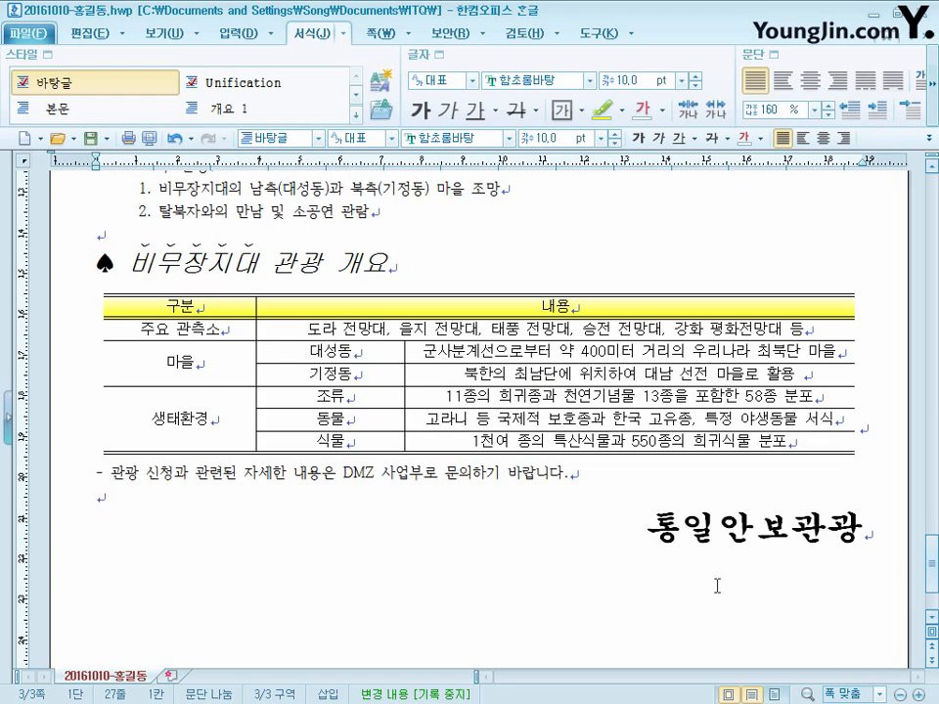
scroll(455, 489, "down", 2)
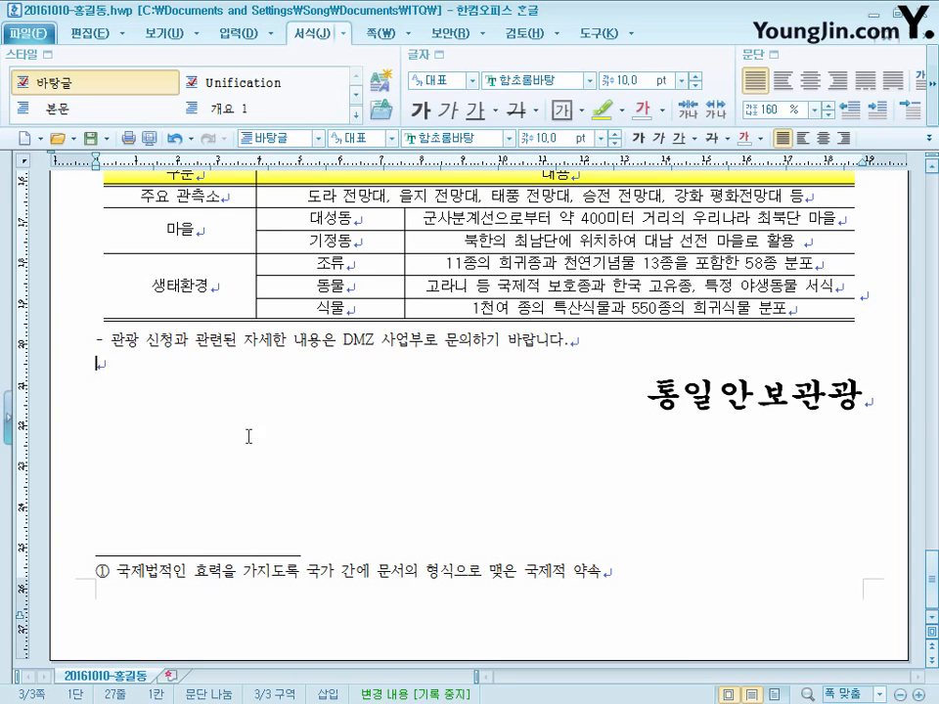
left_click(415, 35)
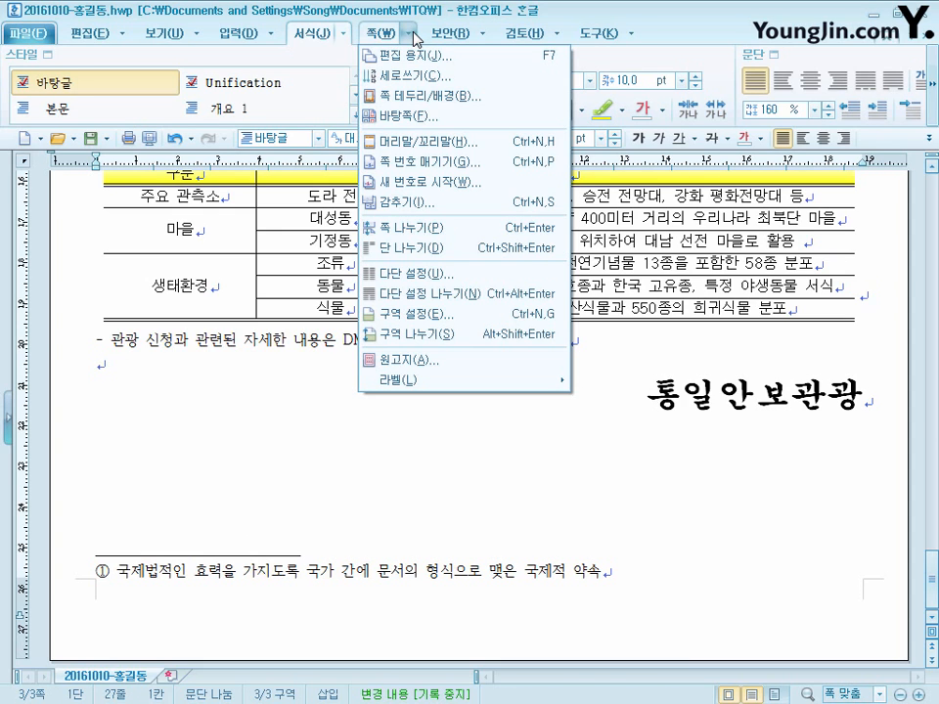
left_click(467, 163)
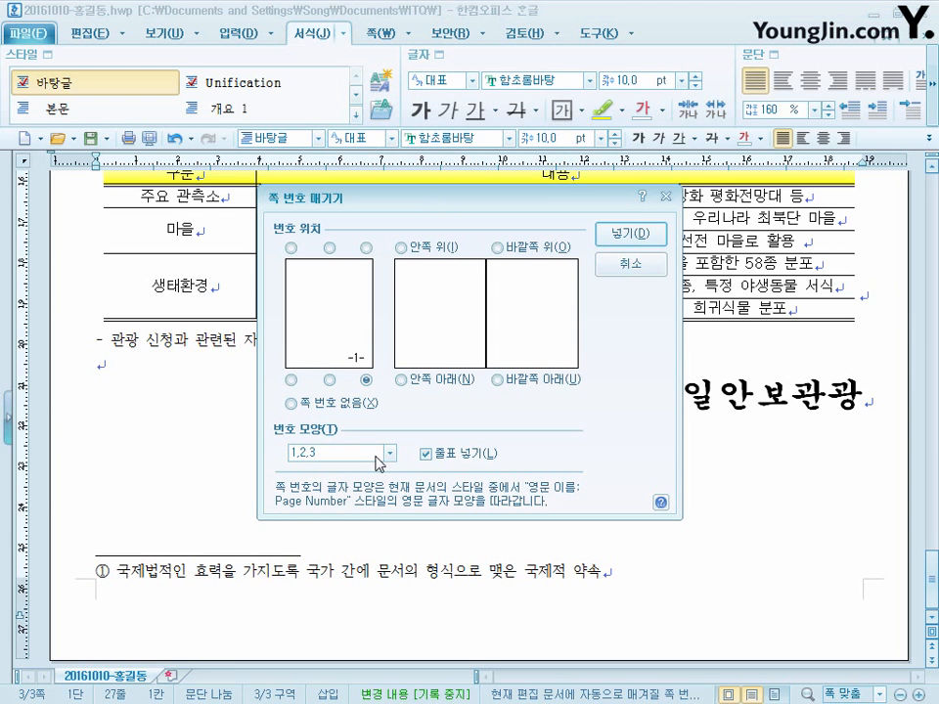
left_click(373, 457)
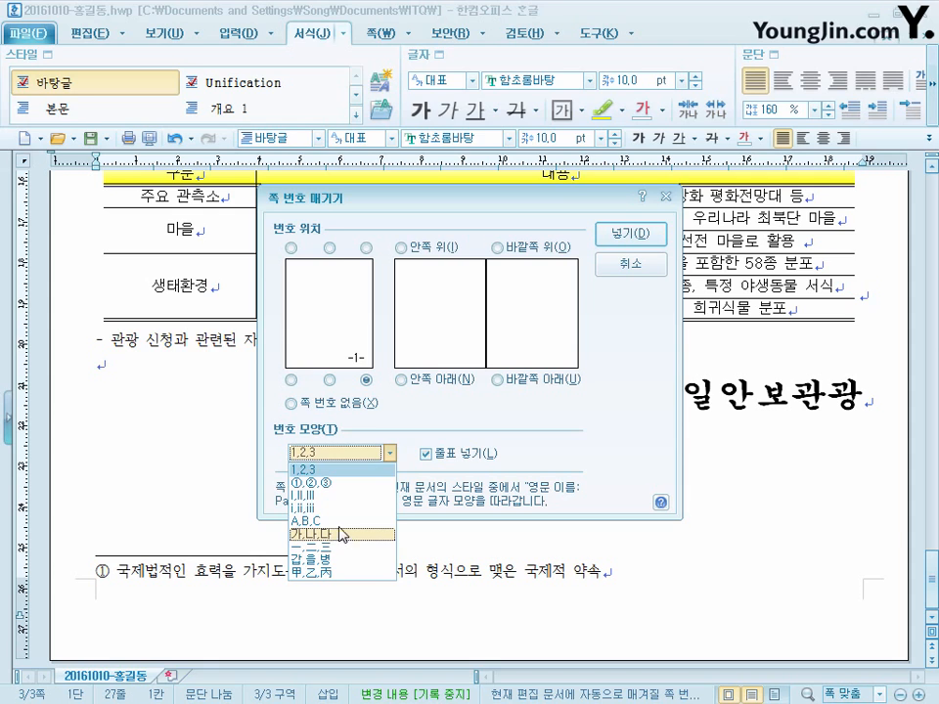
left_click(344, 523)
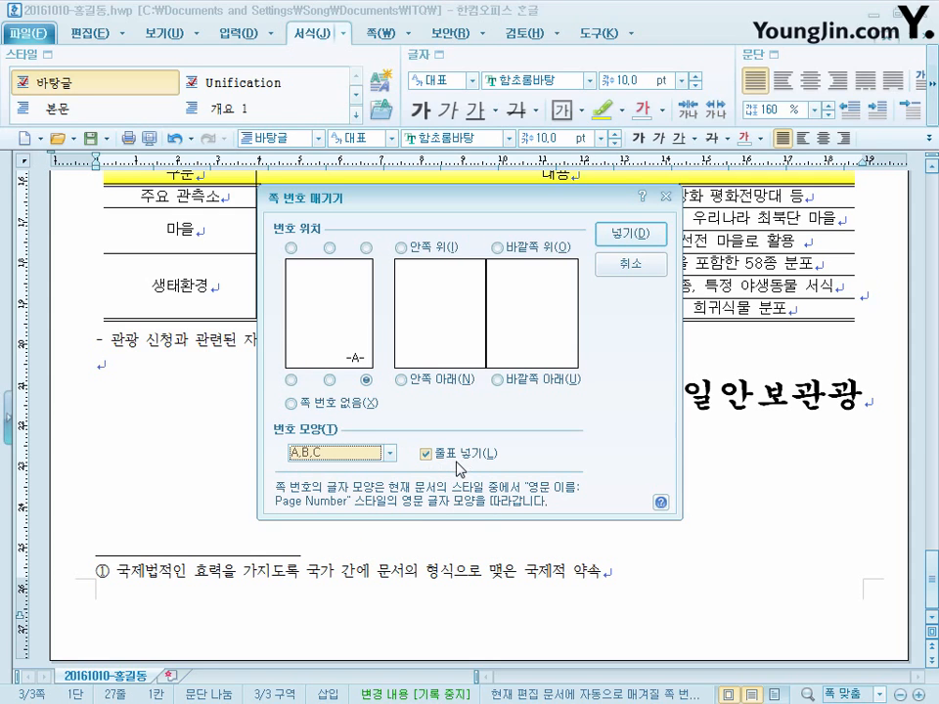
left_click(648, 236)
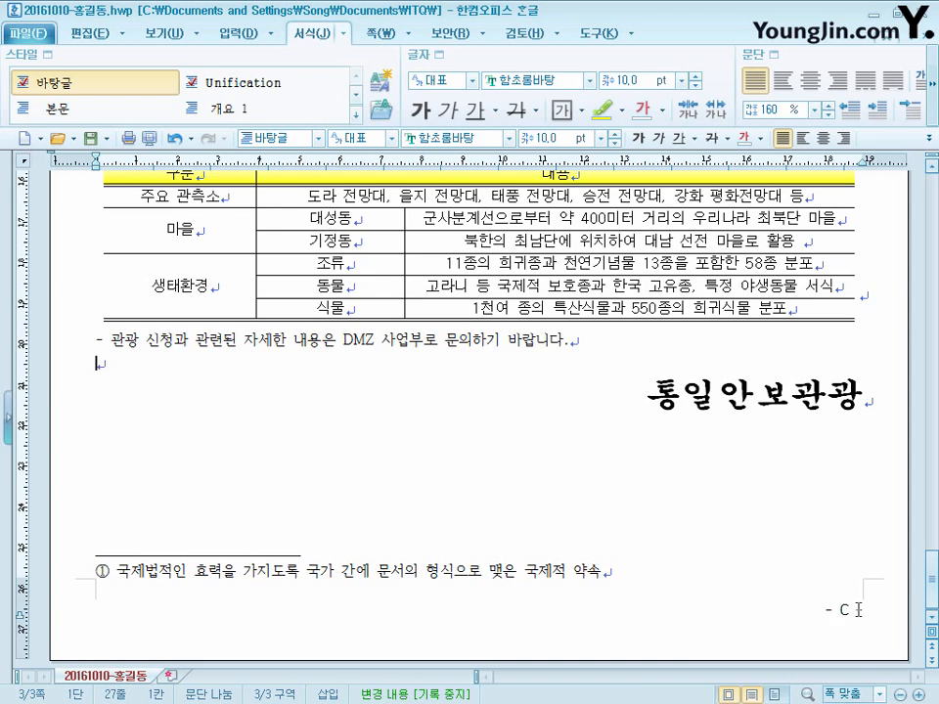
- Restart the page numbering on page 3 with start number 2
left_click(413, 37)
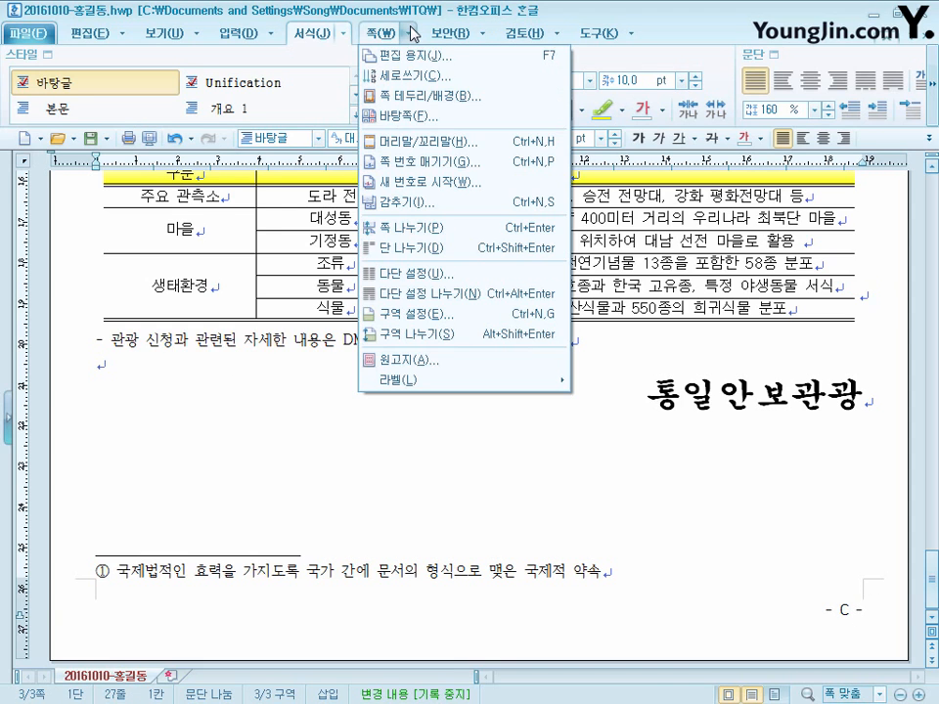
left_click(427, 183)
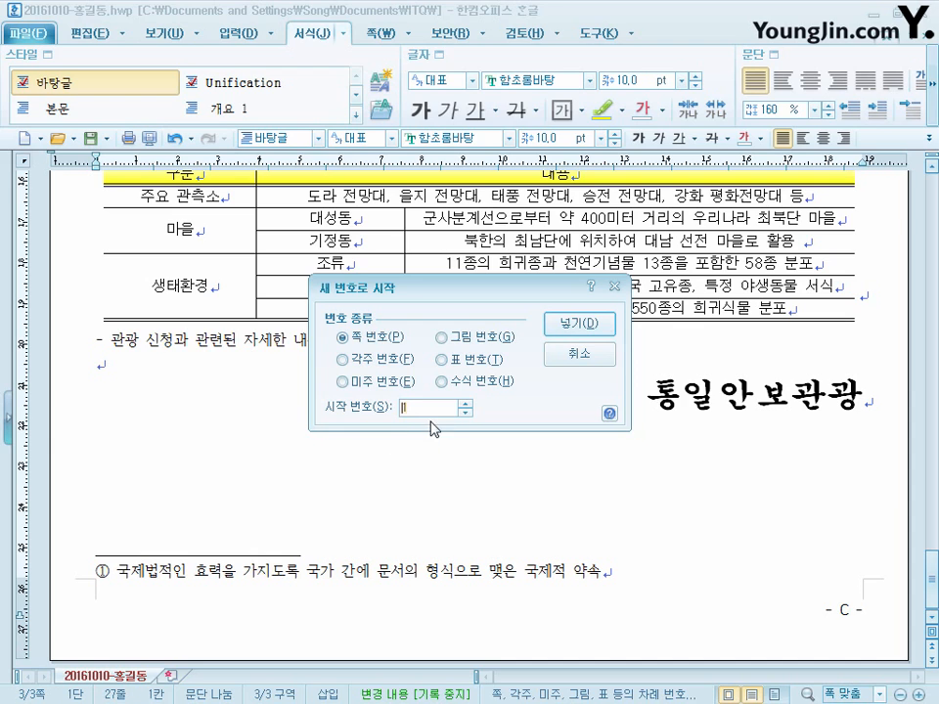
left_click(592, 327)
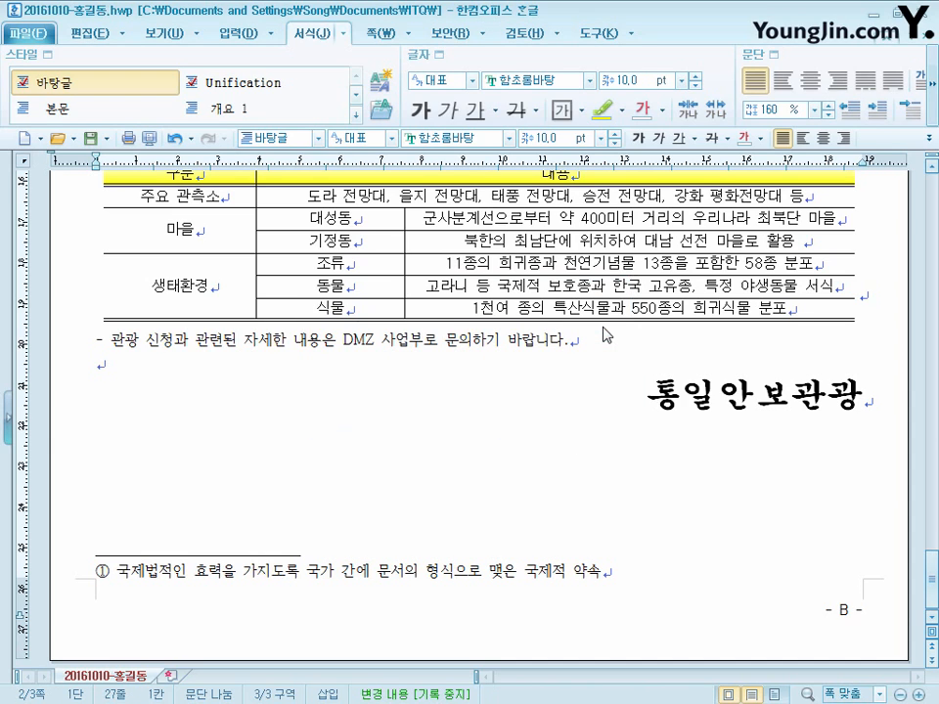
left_click(380, 33)
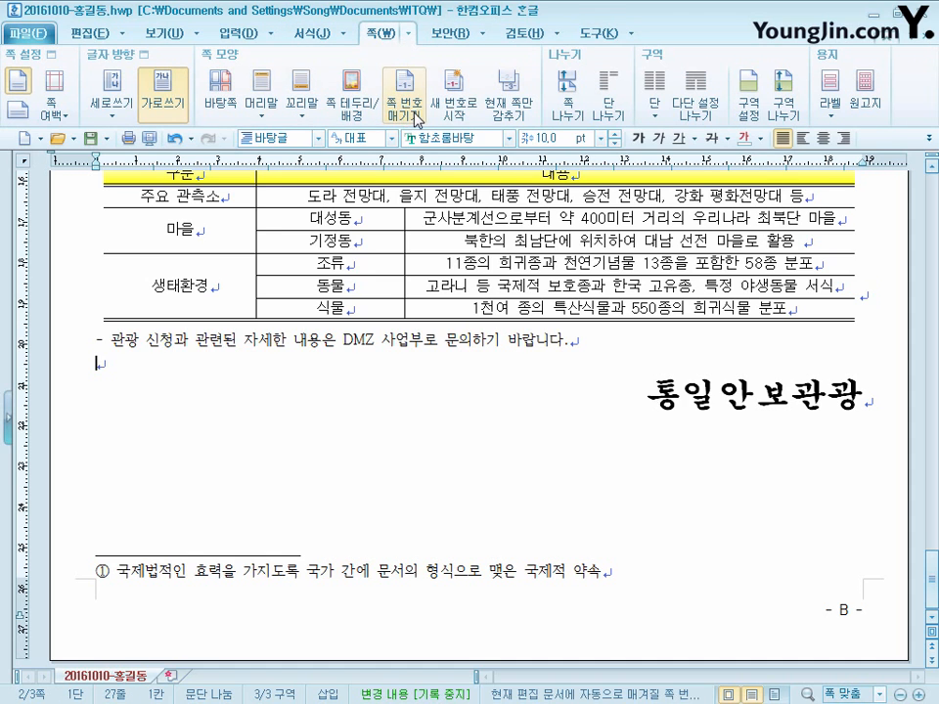
left_click(262, 108)
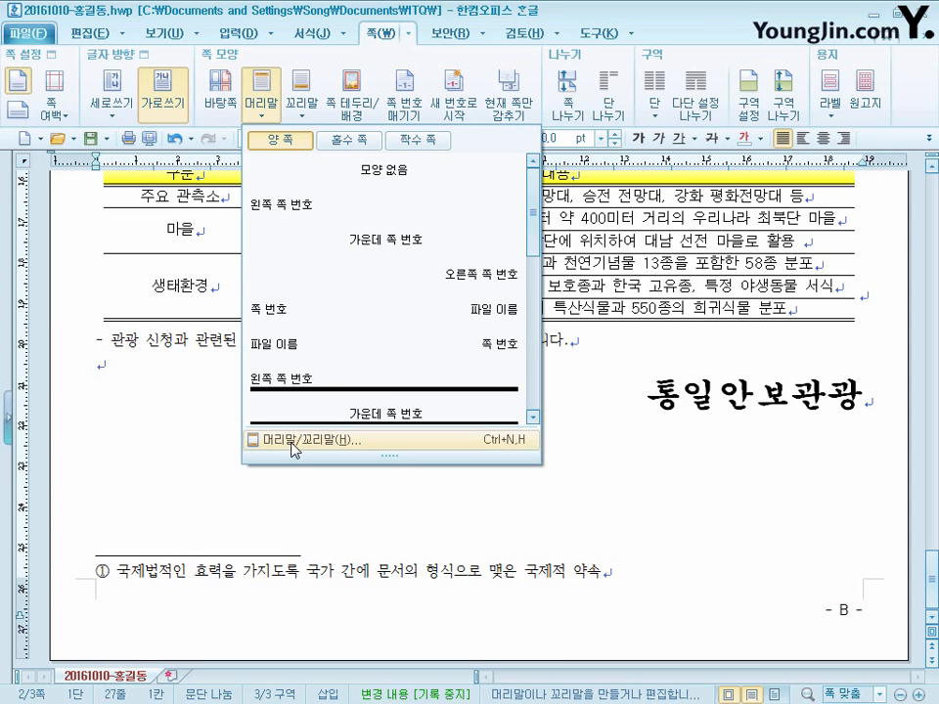
left_click(707, 14)
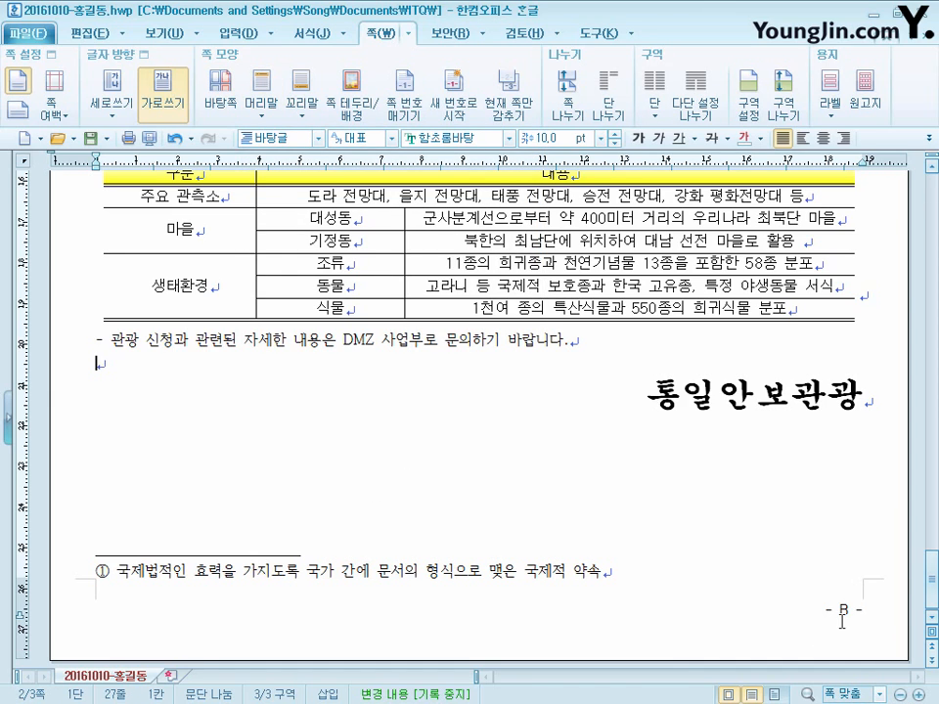
left_click_drag(929, 599, 929, 505)
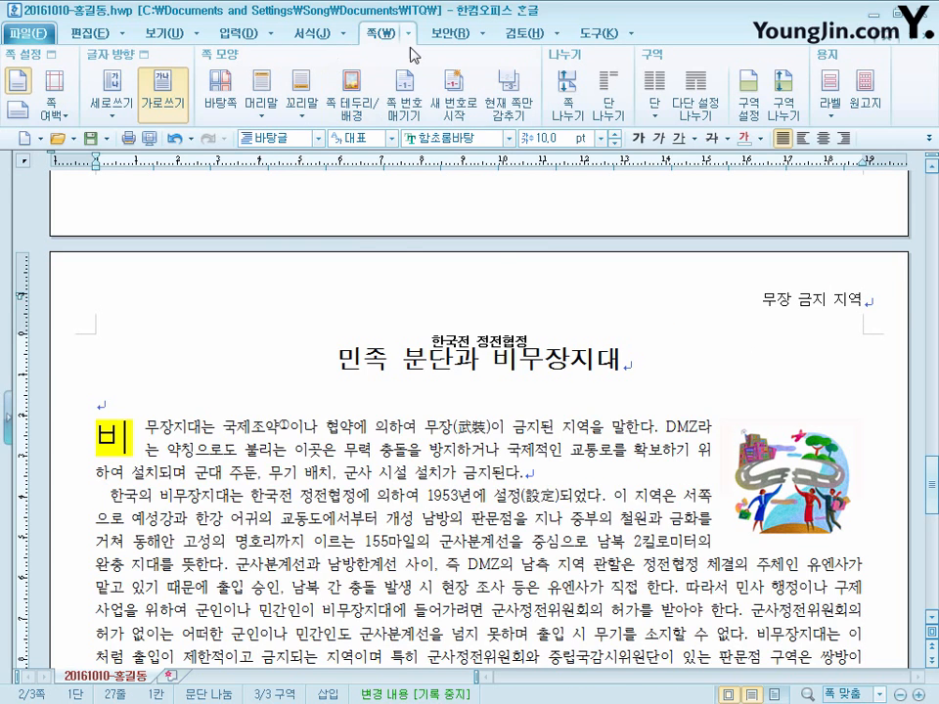
left_click(271, 109)
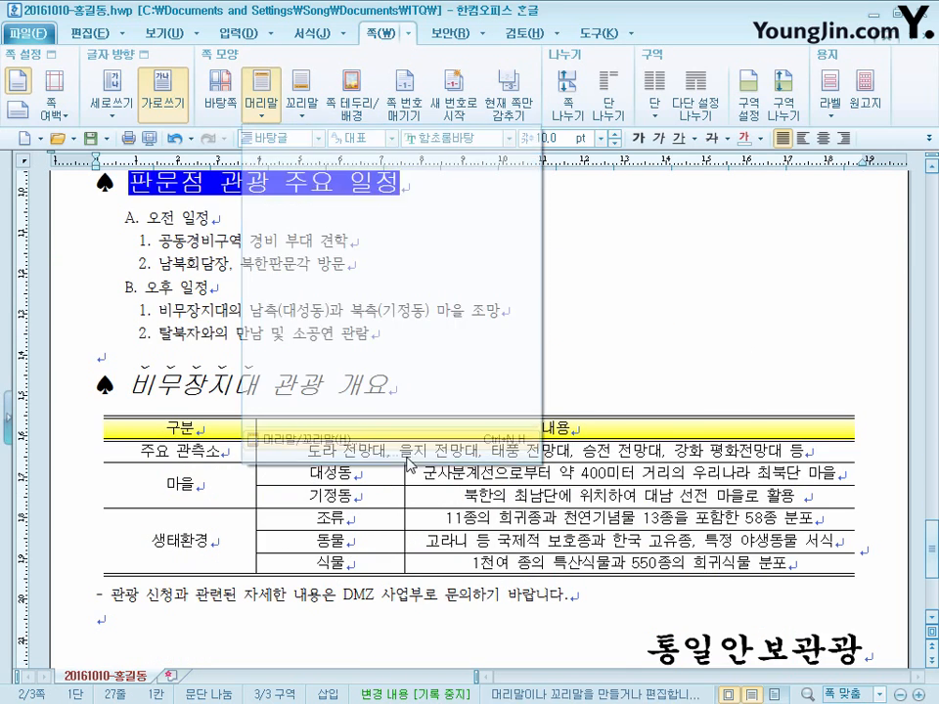
key("ctrl+n")
key("h")
left_click(606, 264)
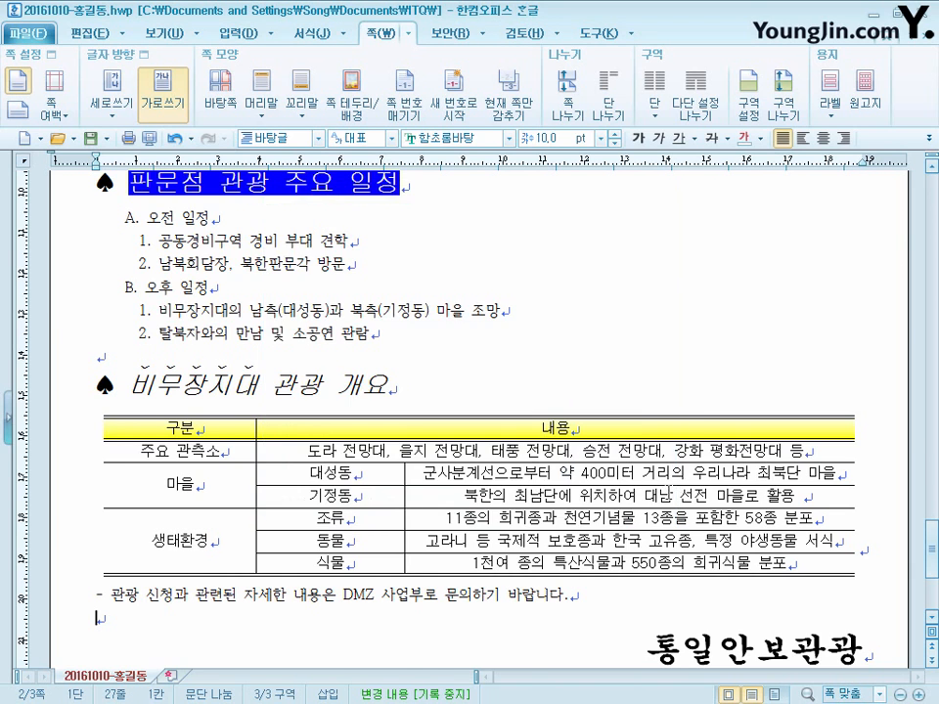
- Show the typesetting codes (조판 부호) on page 3, examine the header code below the title 민족 분단과 비무장지대, and hide the codes again
scroll(670, 549, "up", 8)
scroll(752, 573, "up", 3)
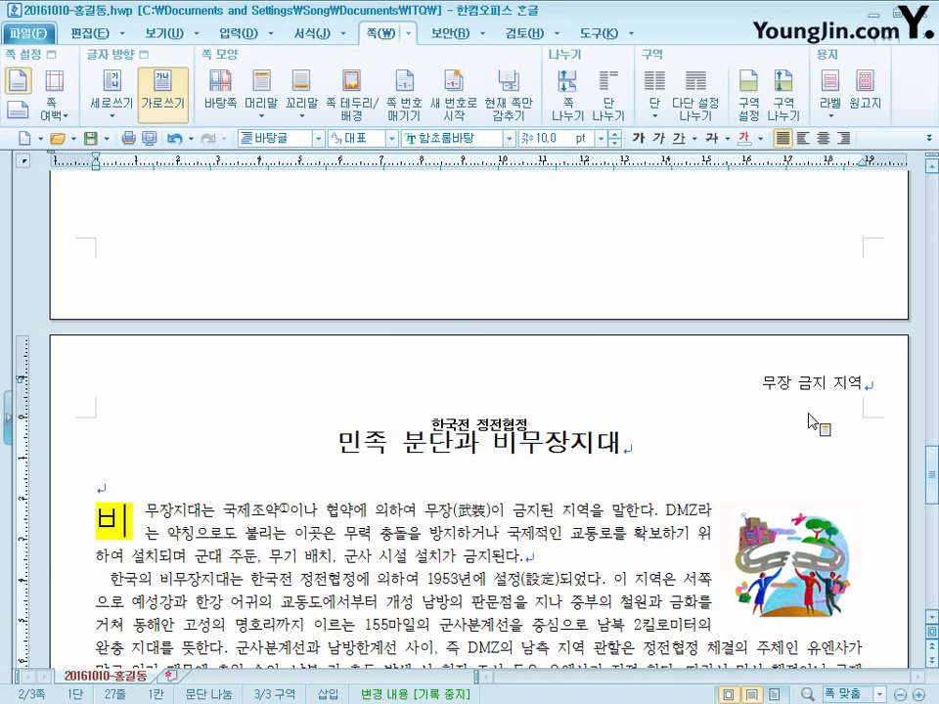
left_click(634, 497)
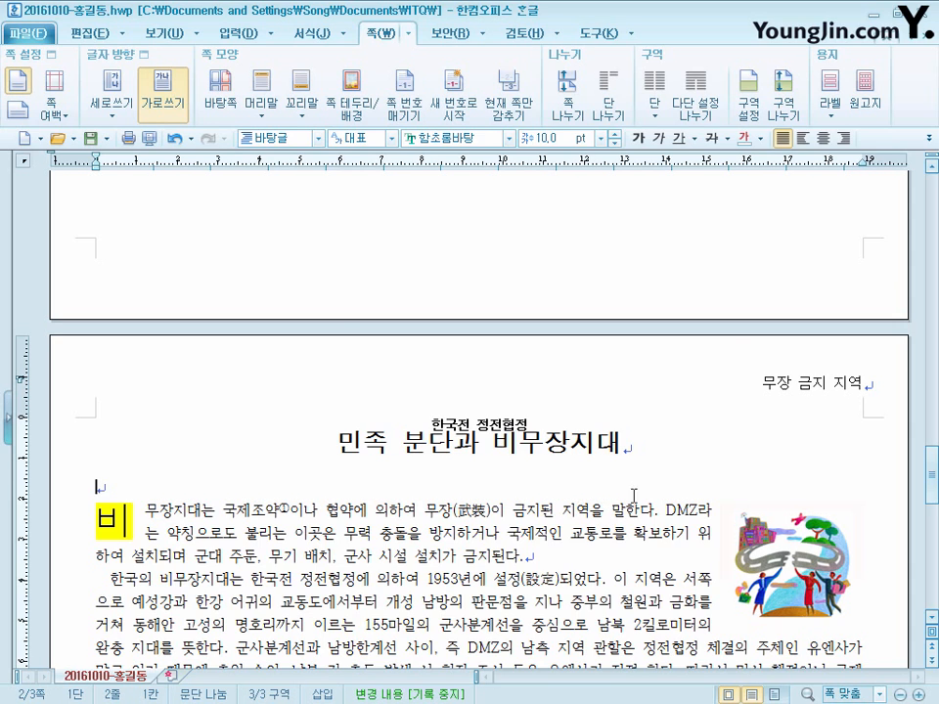
left_click(183, 36)
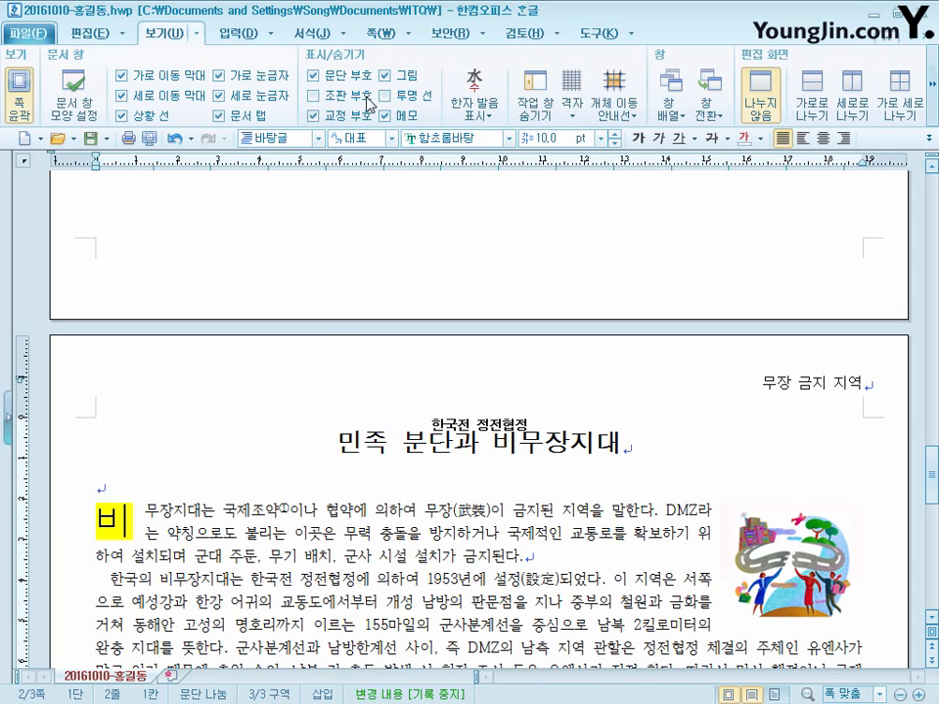
left_click(313, 95)
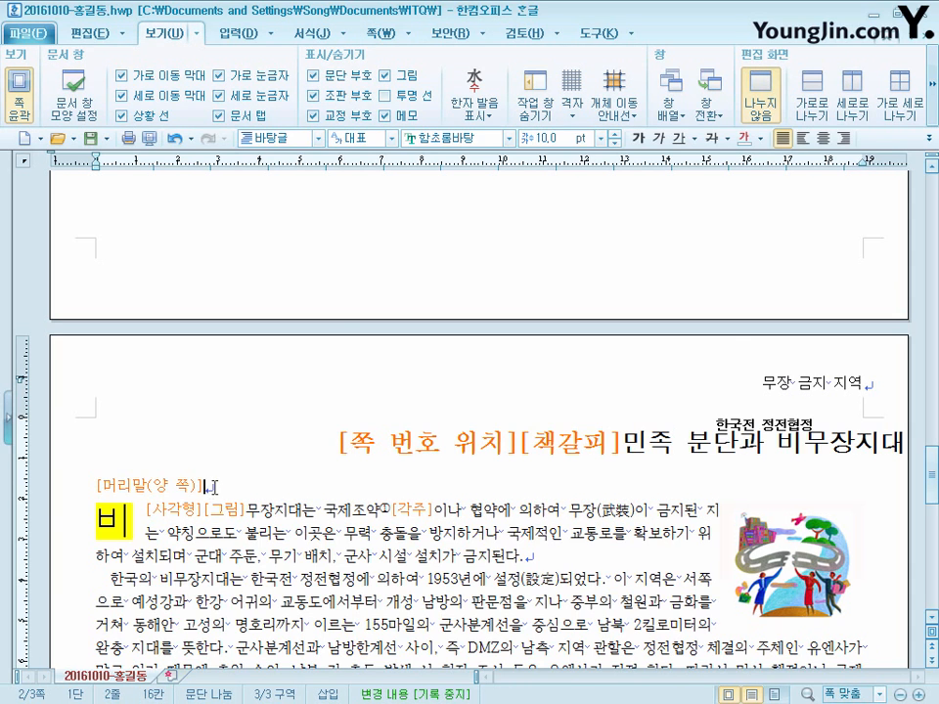
left_click_drag(108, 486, 236, 489)
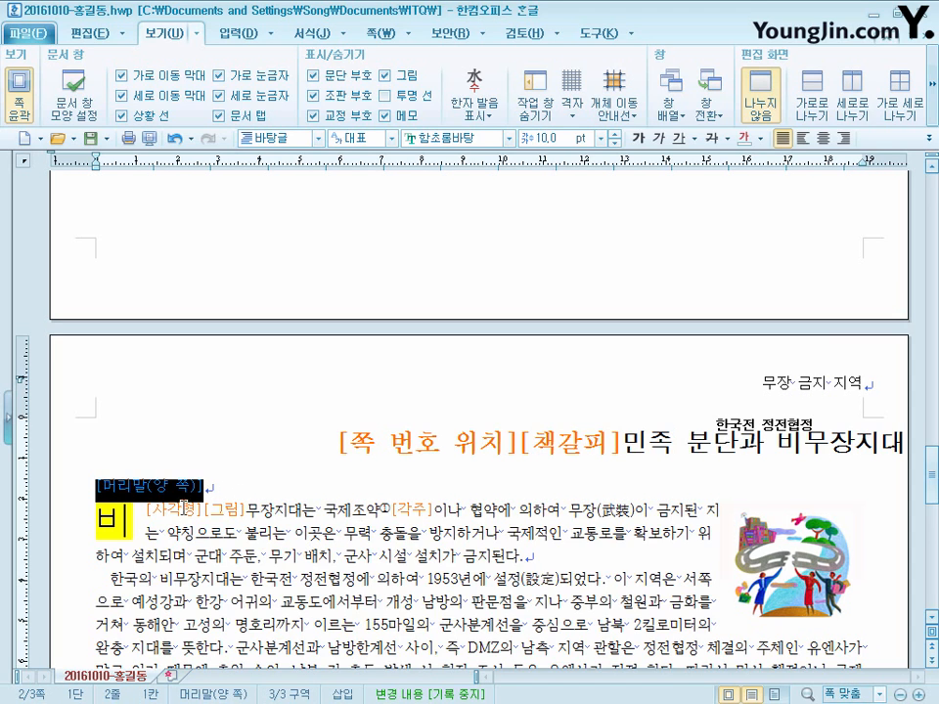
left_click(213, 494)
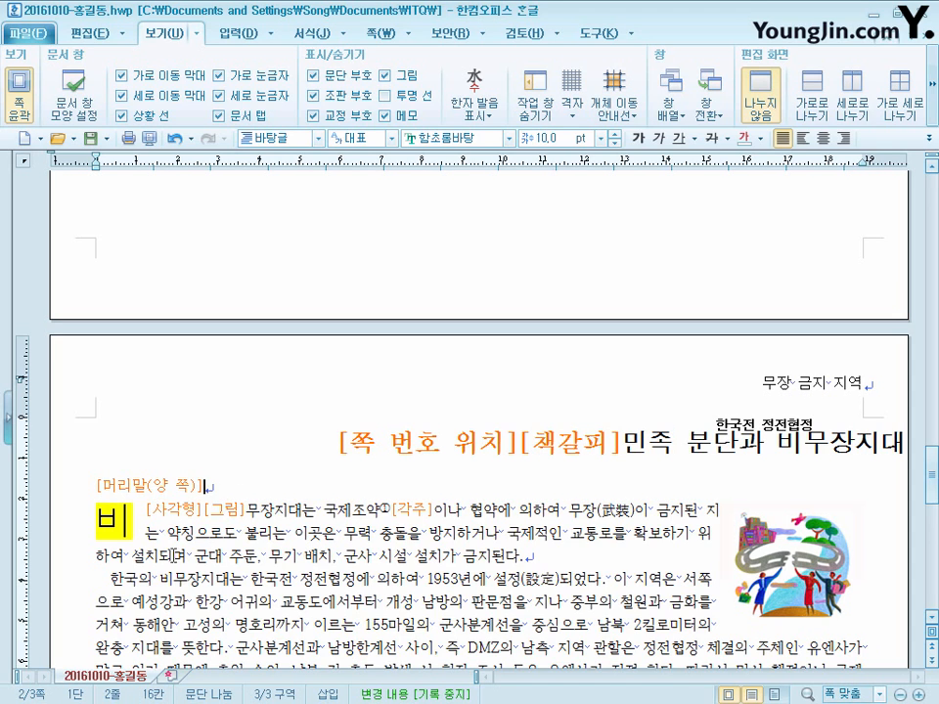
left_click(313, 95)
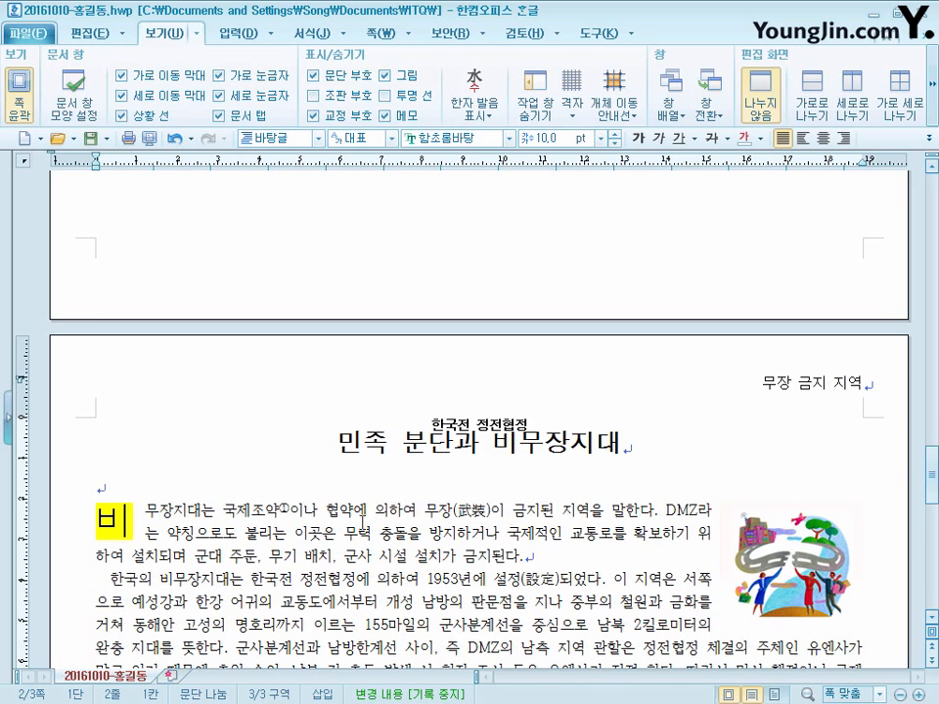
left_click_drag(931, 472, 934, 377)
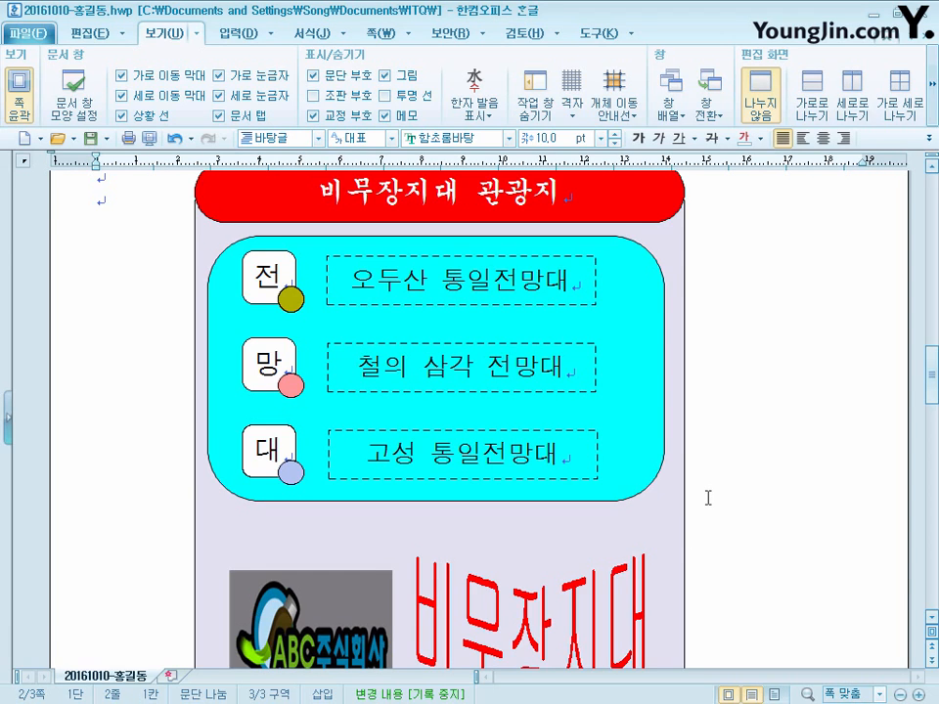
left_click_drag(933, 366, 932, 455)
scroll(724, 572, "down", 3)
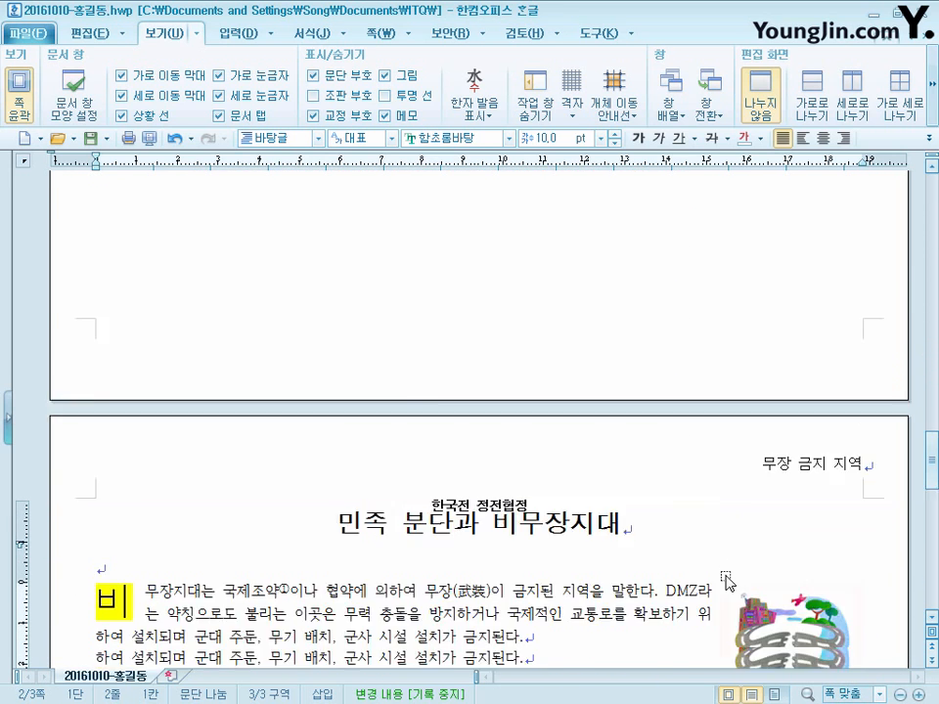
scroll(710, 508, "down", 6)
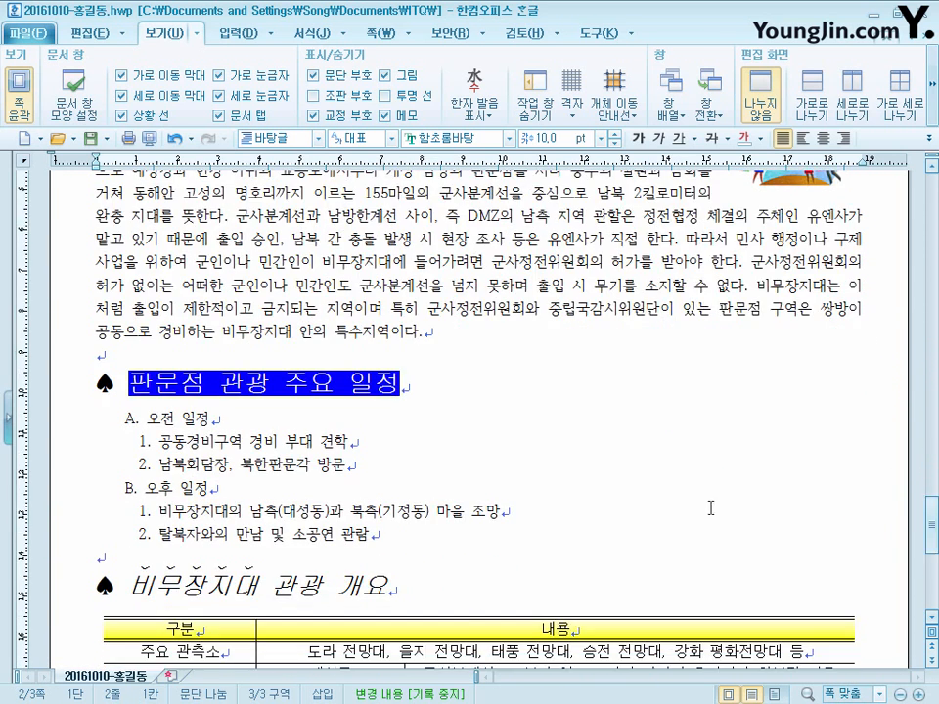